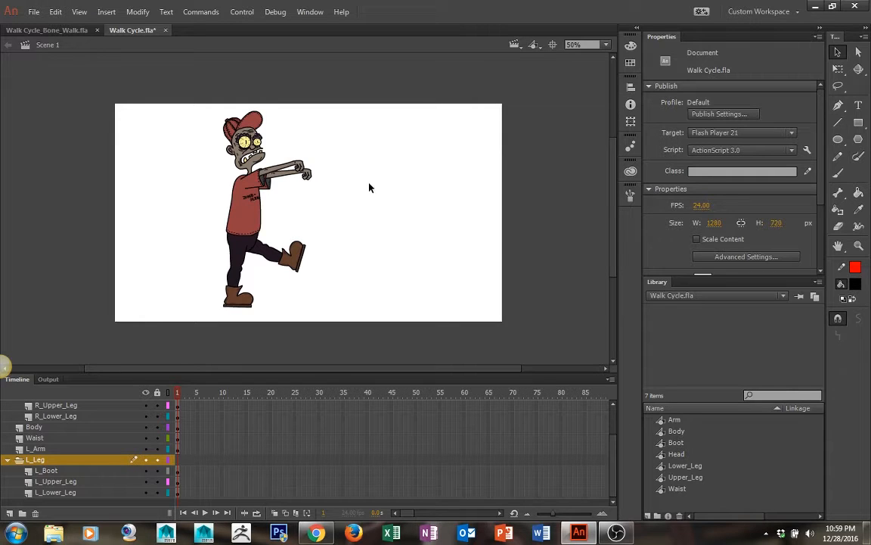
- Open the Arm symbol from the library for editing and examine the artwork on its Outline and Color layers
scroll(140, 424, "up", 2)
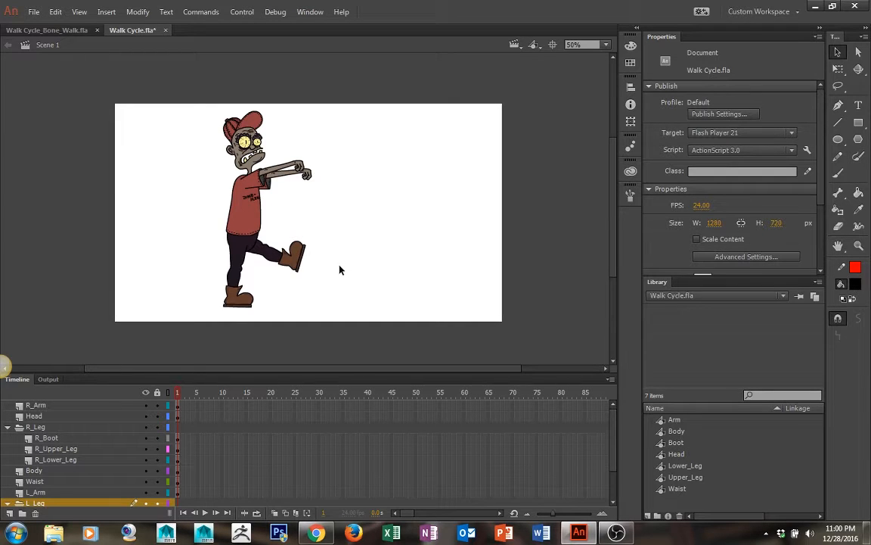
left_click(671, 420)
left_click(663, 430)
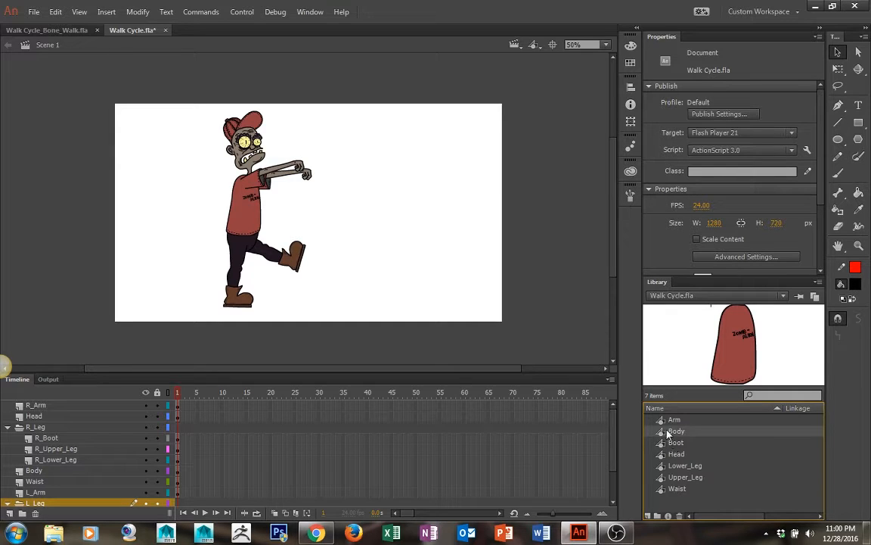
double_click(673, 420)
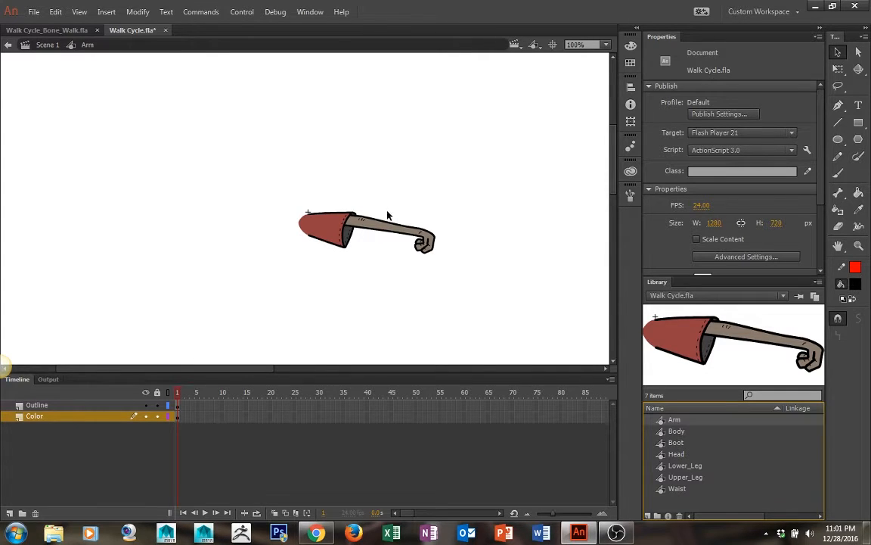
left_click(335, 219)
left_click(186, 295)
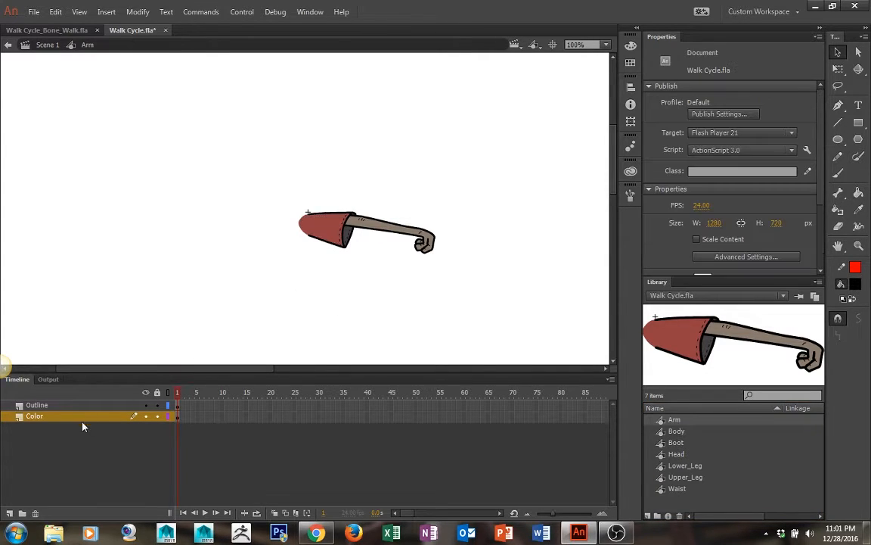
left_click(37, 405)
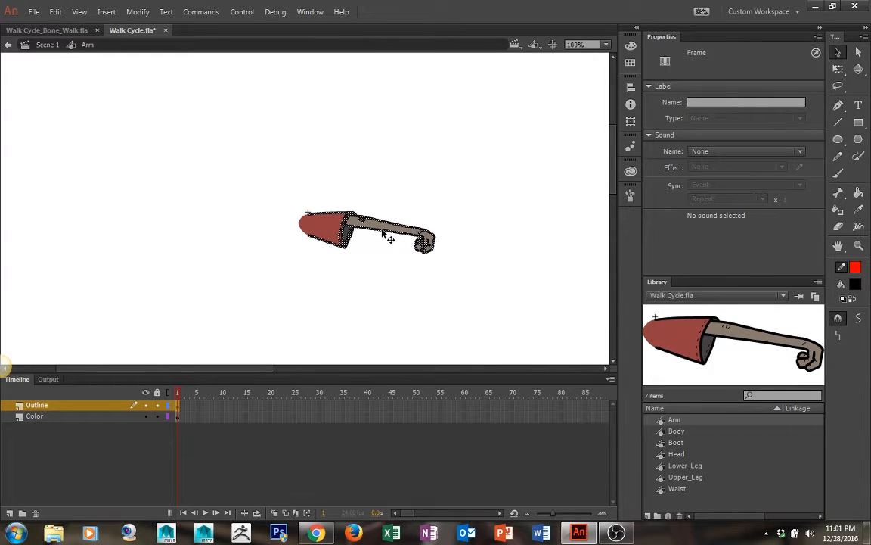
left_click(55, 321)
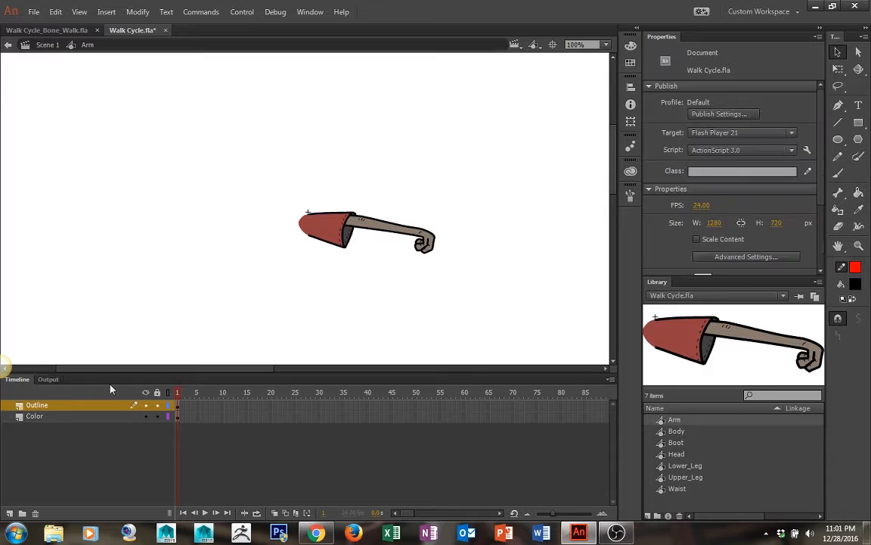
left_click(53, 416)
left_click(378, 232)
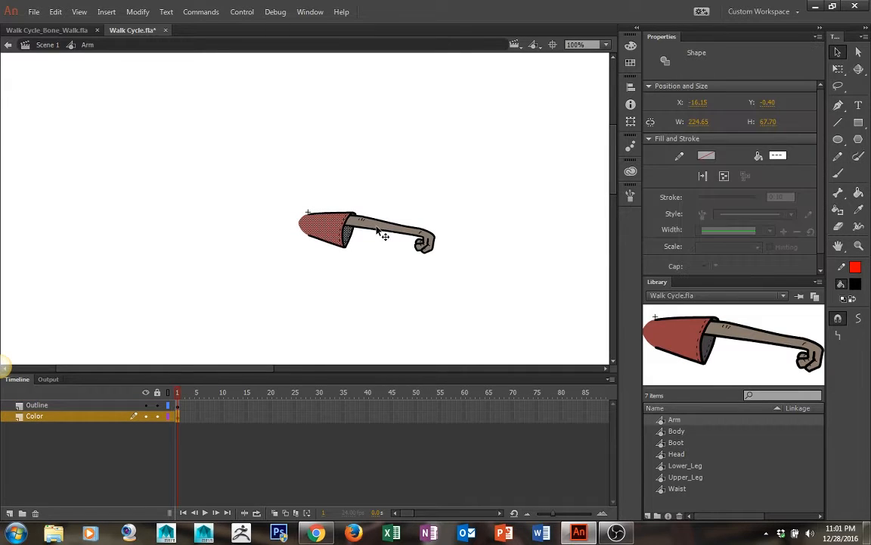
scroll(376, 226, "up", 3)
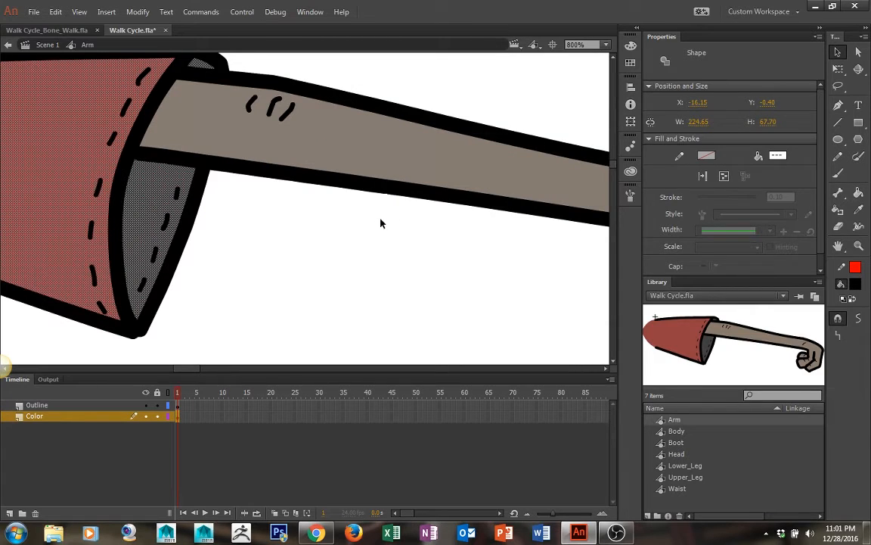
- Try moving the Arm symbol's Color layer fills down away from the outline, and undo the move
left_click(63, 418)
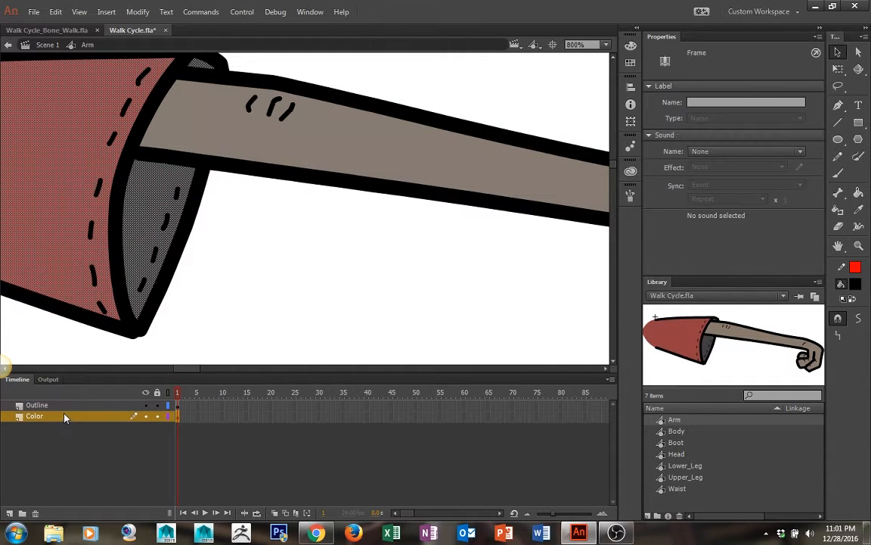
left_click_drag(88, 125, 69, 205)
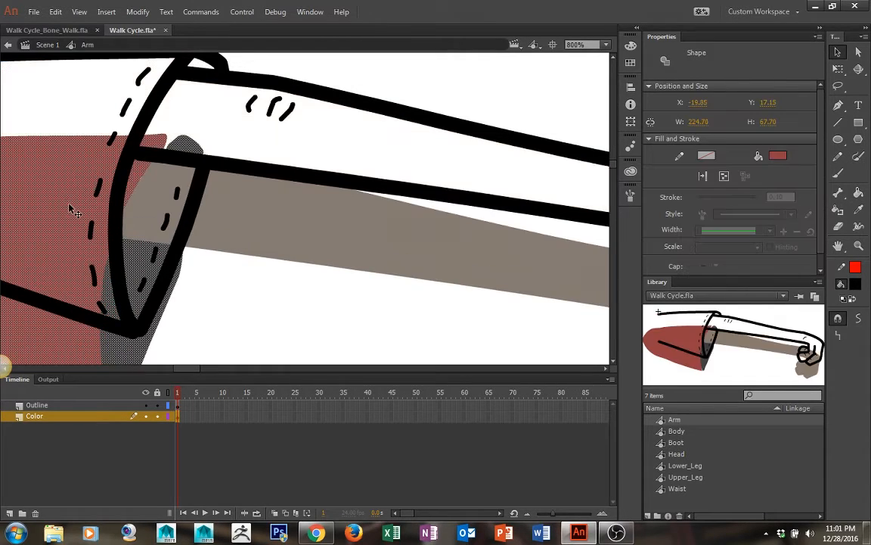
key("ctrl+z")
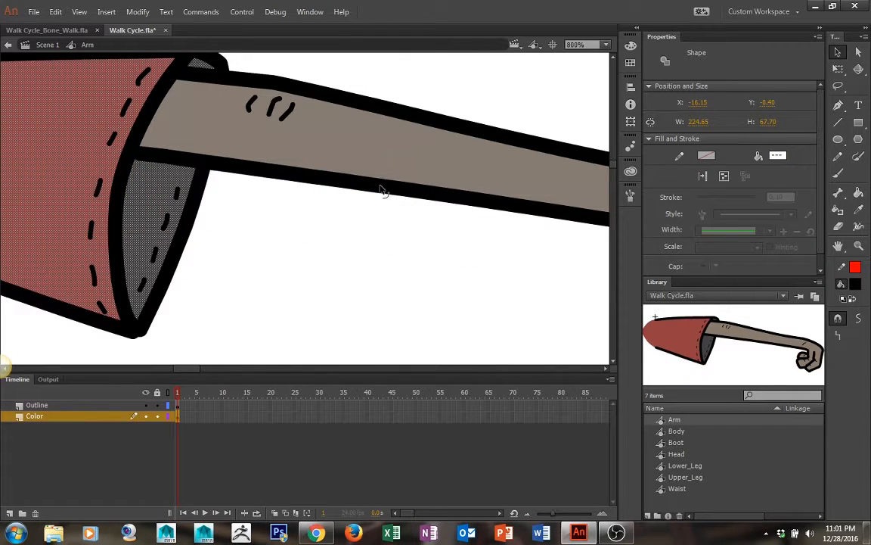
left_click(373, 250)
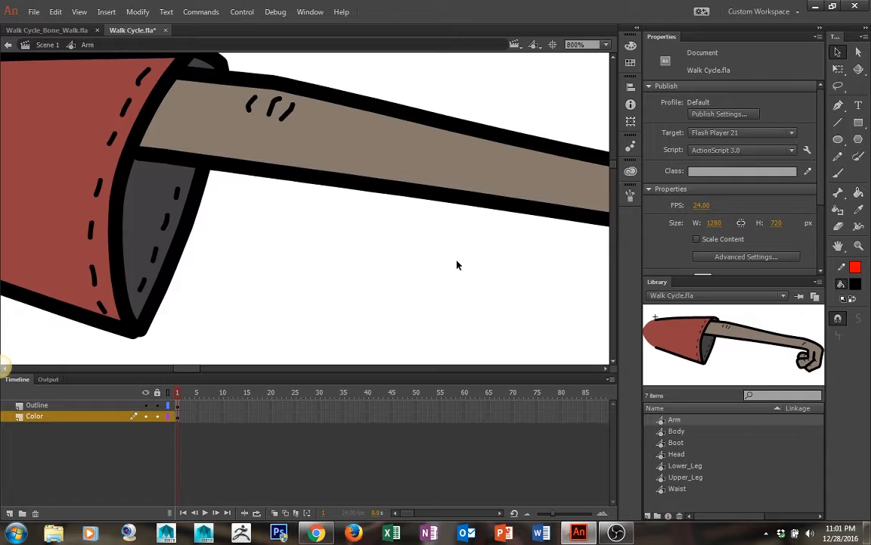
key("ctrl+minus")
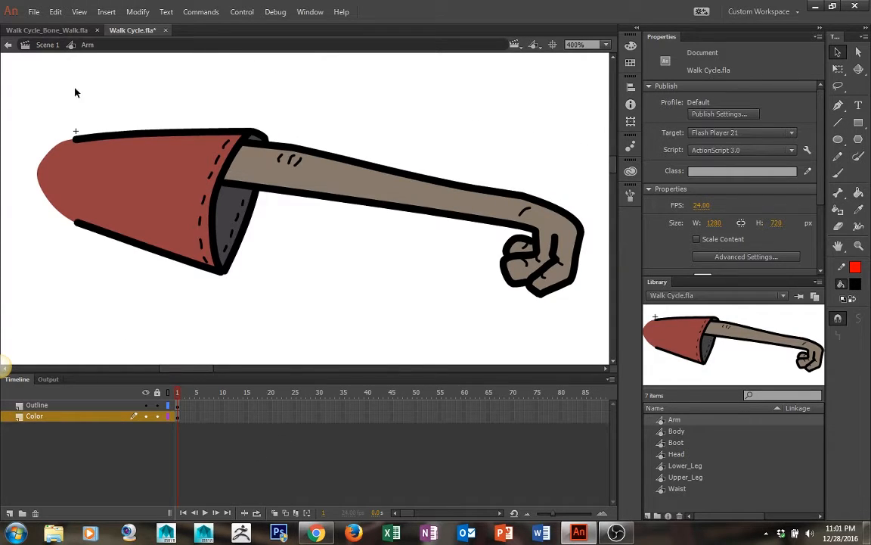
- Open the Body symbol for editing and inspect the separate letters of the ZOMB-ALIEN text on the shirt
double_click(662, 431)
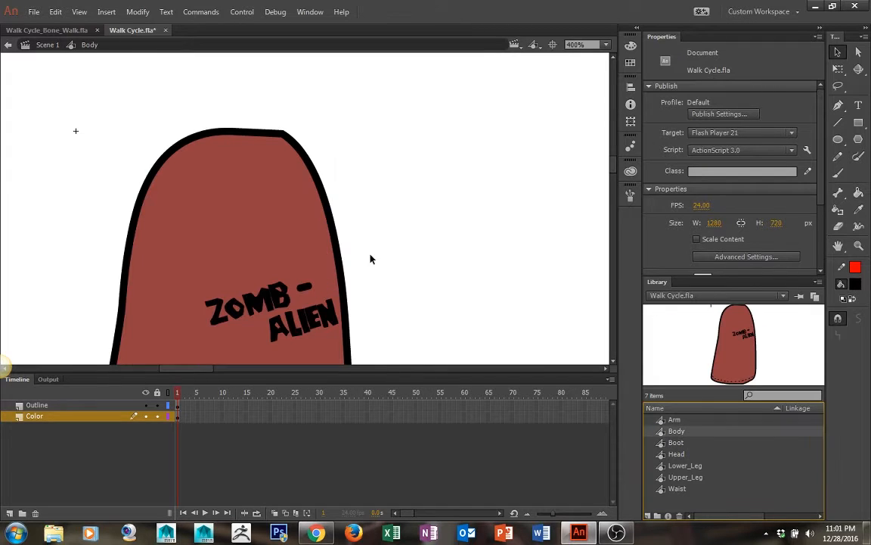
left_click(214, 266)
left_click(469, 233)
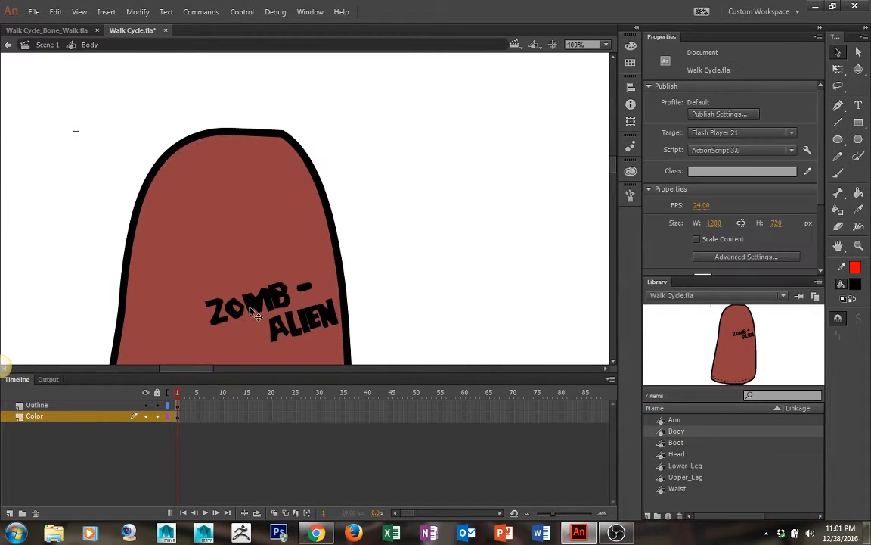
left_click(263, 316)
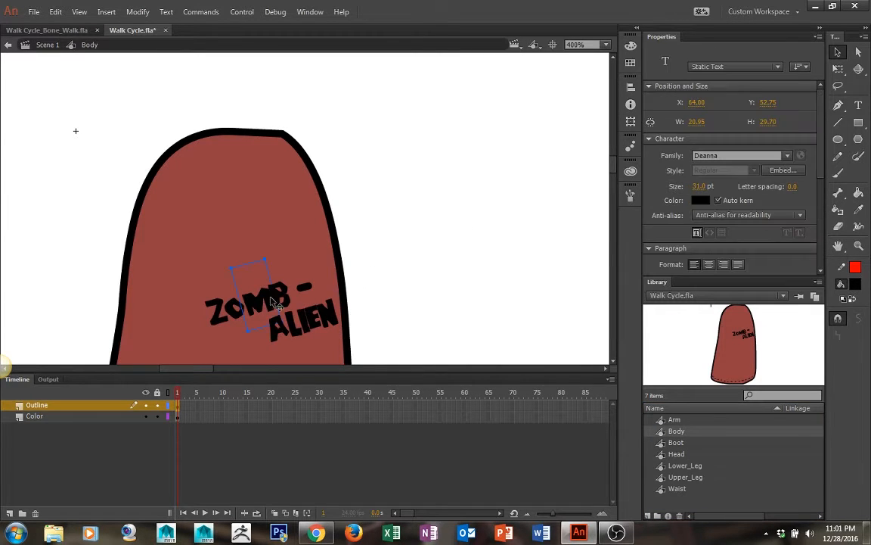
left_click(491, 242)
left_click_drag(414, 245, 508, 133)
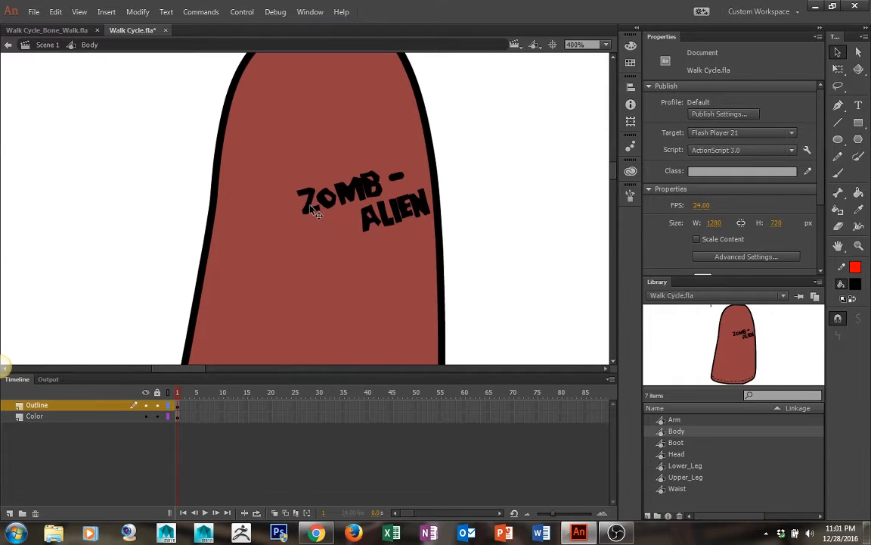
- Break apart all the static text letters of ZOMB-ALIEN on the shirt into shapes
left_click(294, 181)
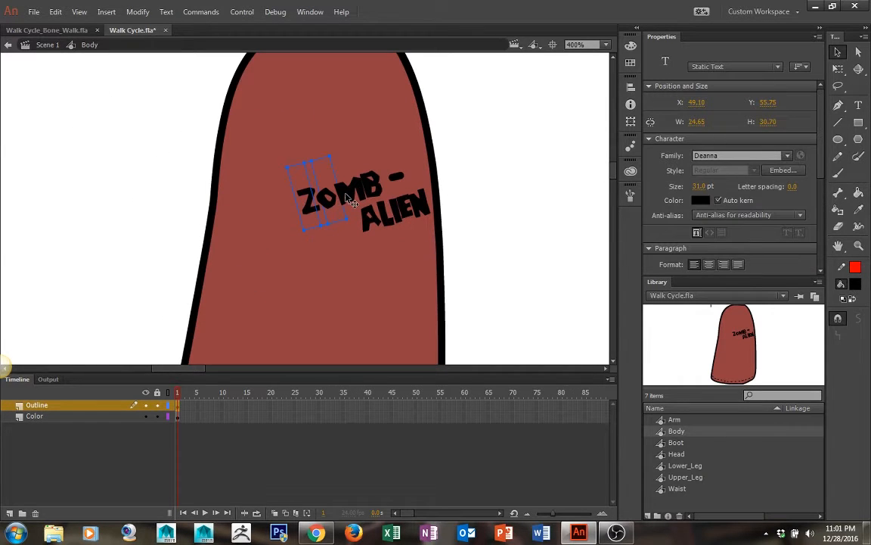
left_click(346, 195, "shift")
left_click(371, 187, "shift")
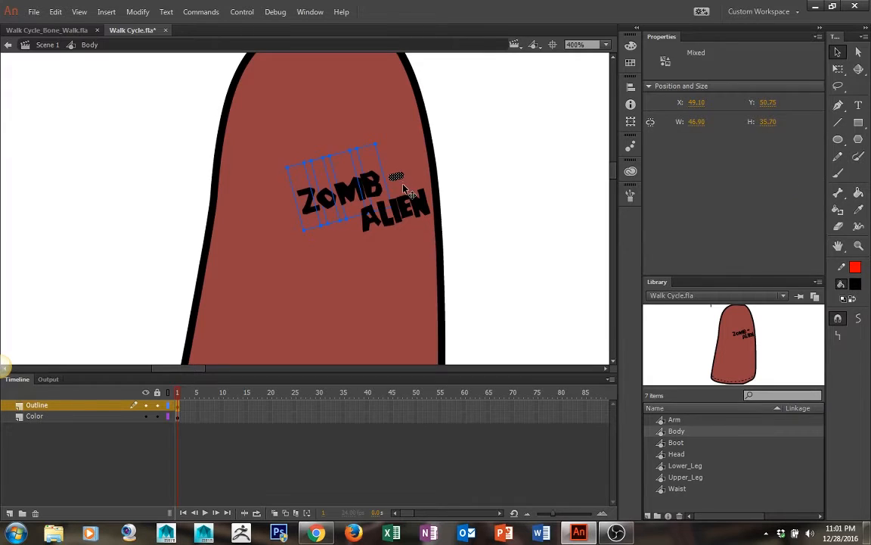
left_click(382, 218, "shift")
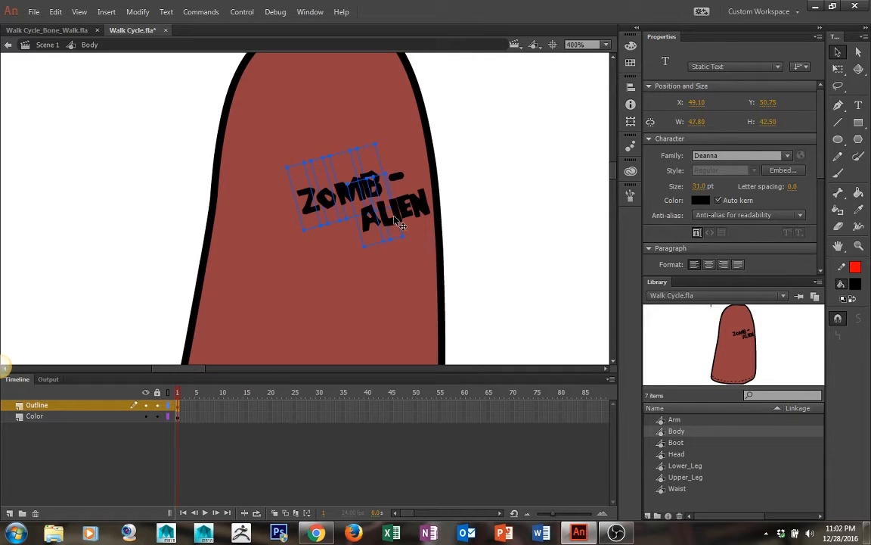
left_click(398, 217, "shift")
left_click(414, 221, "shift")
left_click(426, 218, "shift")
left_click(138, 11)
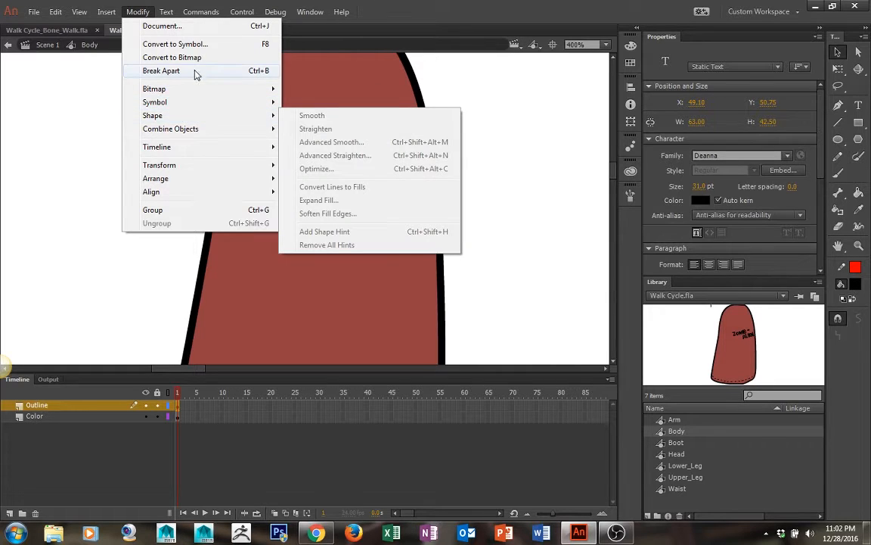
left_click(195, 70)
key("ctrl+b")
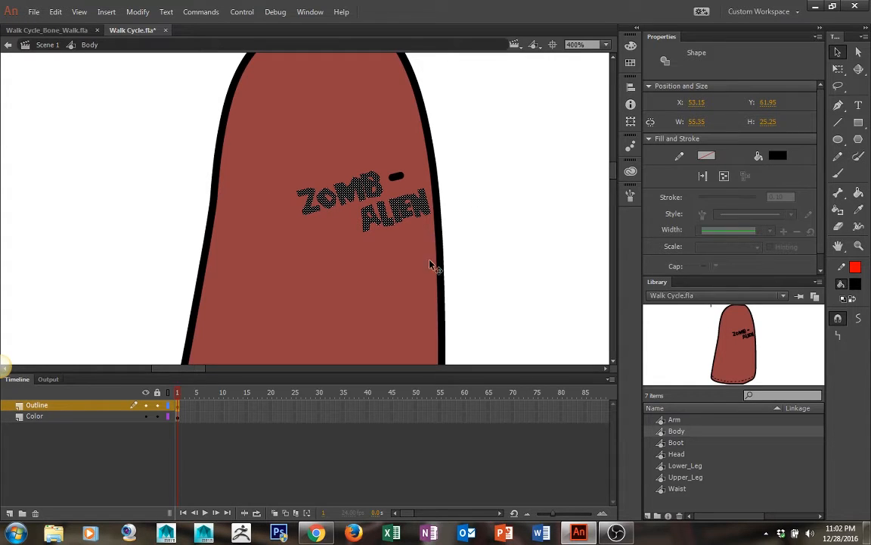
left_click(479, 174)
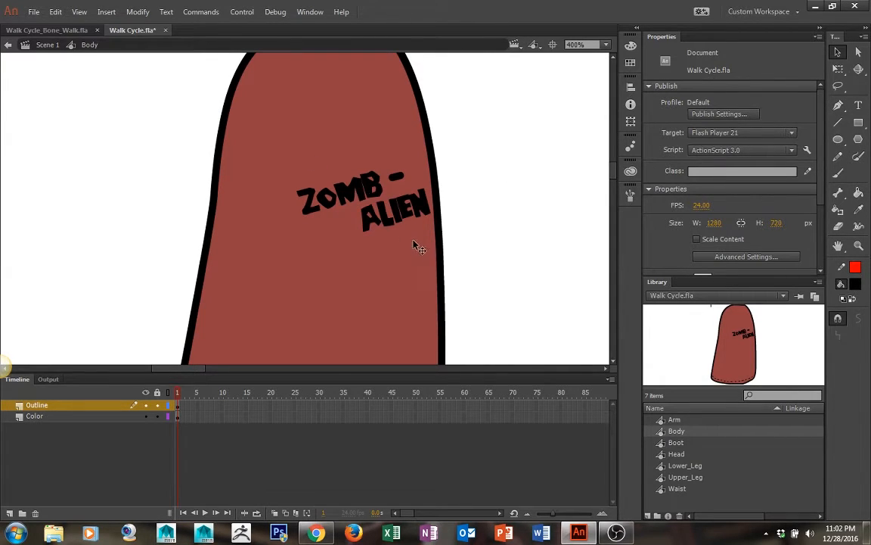
- Examine which artwork sits on the Body symbol's Color and Outline layers
left_click(45, 415)
left_click(218, 237)
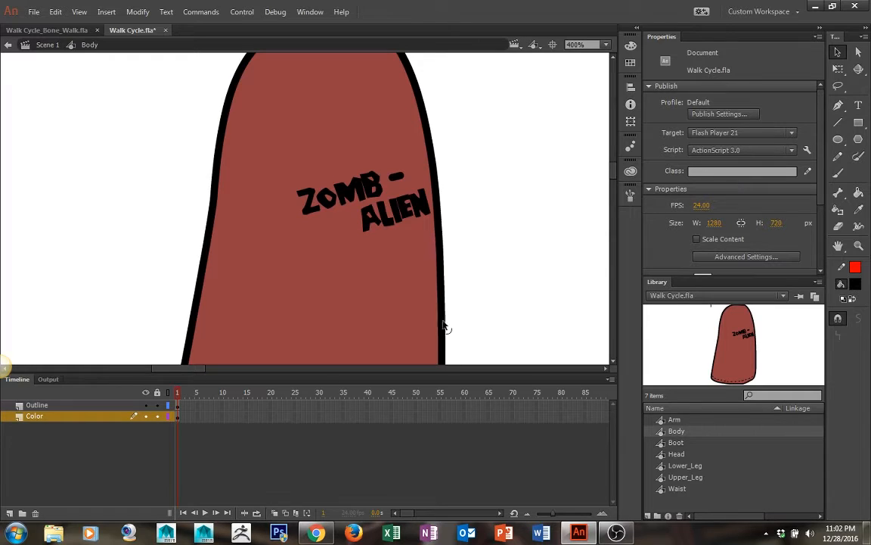
left_click(109, 421)
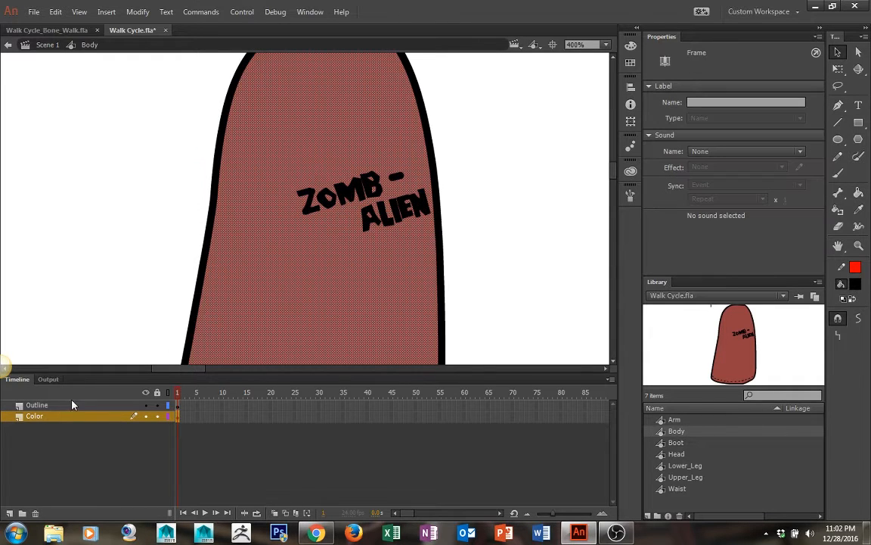
left_click(75, 406)
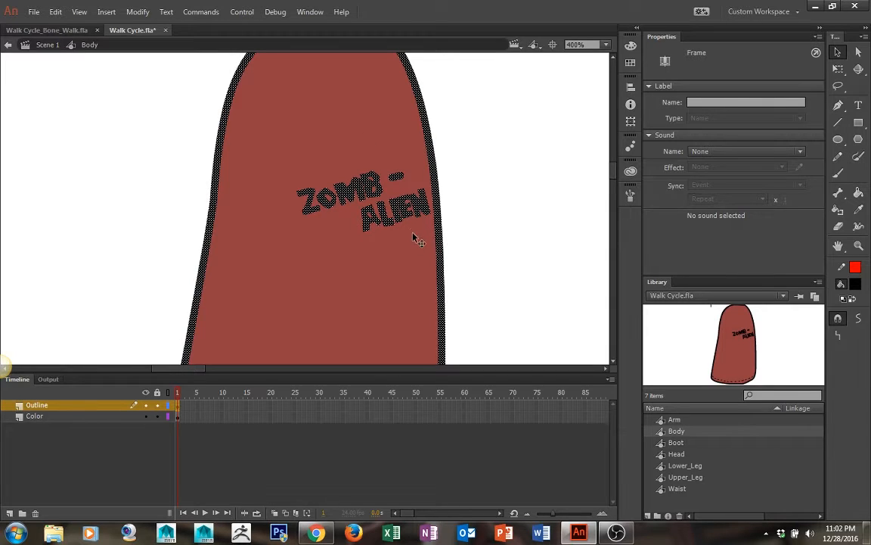
left_click(508, 209)
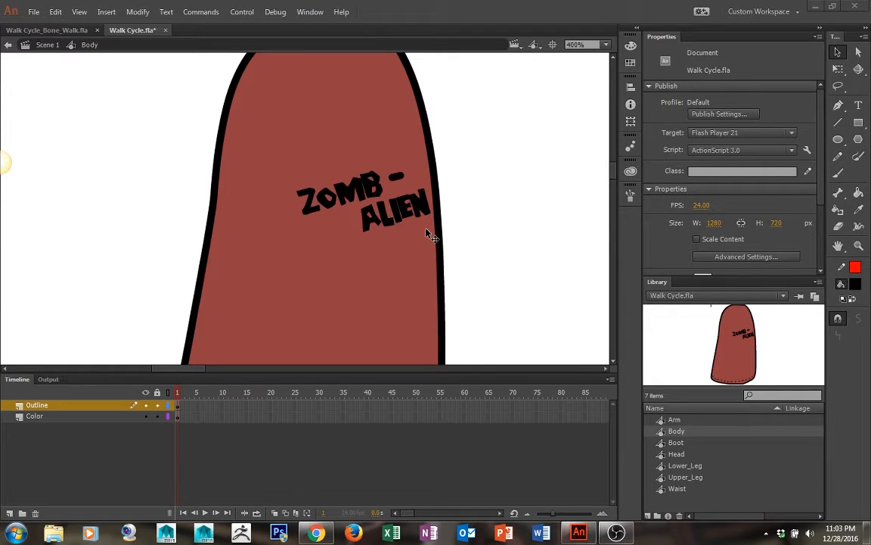
- Open the Boot symbol for editing and examine the artwork on its Color and Outline layers
double_click(675, 443)
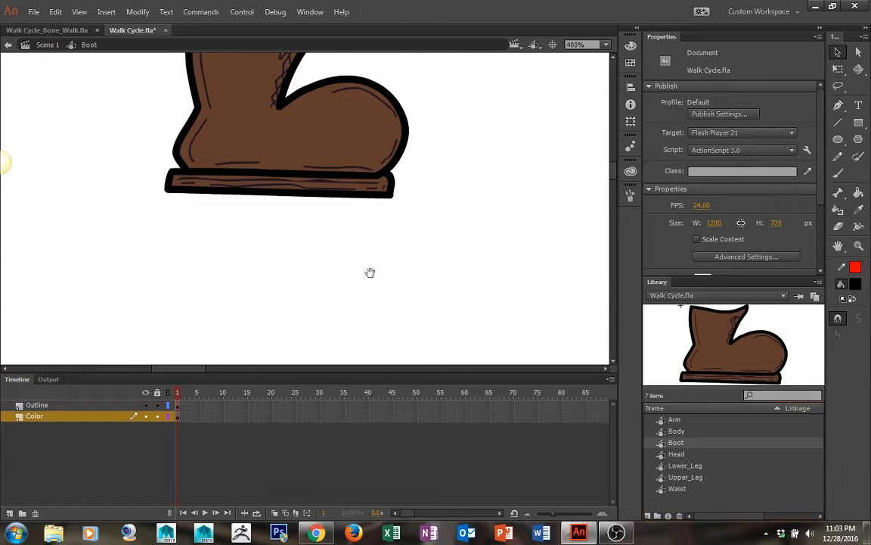
left_click_drag(370, 272, 438, 406)
left_click_drag(496, 225, 498, 211)
left_click(47, 420)
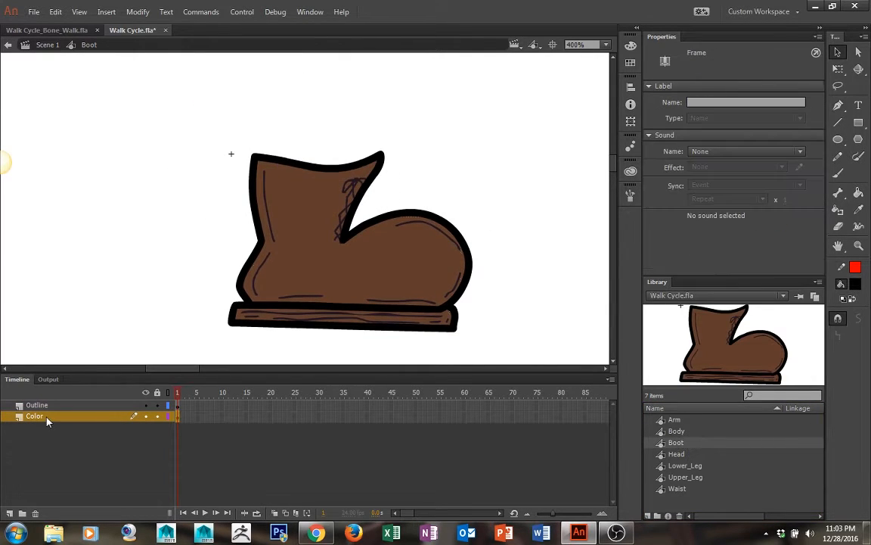
left_click(38, 405)
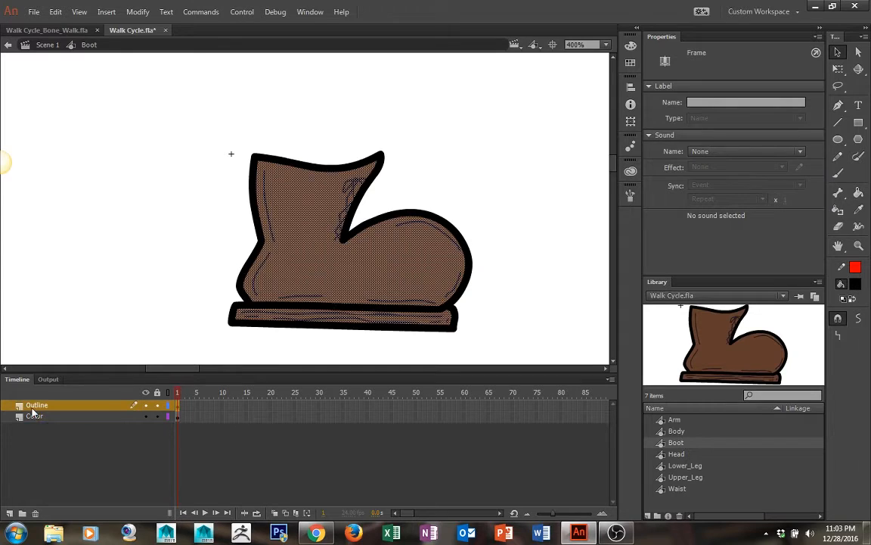
- Open the Head symbol for editing and examine the artwork on its Color and Outline layers
left_click(675, 454)
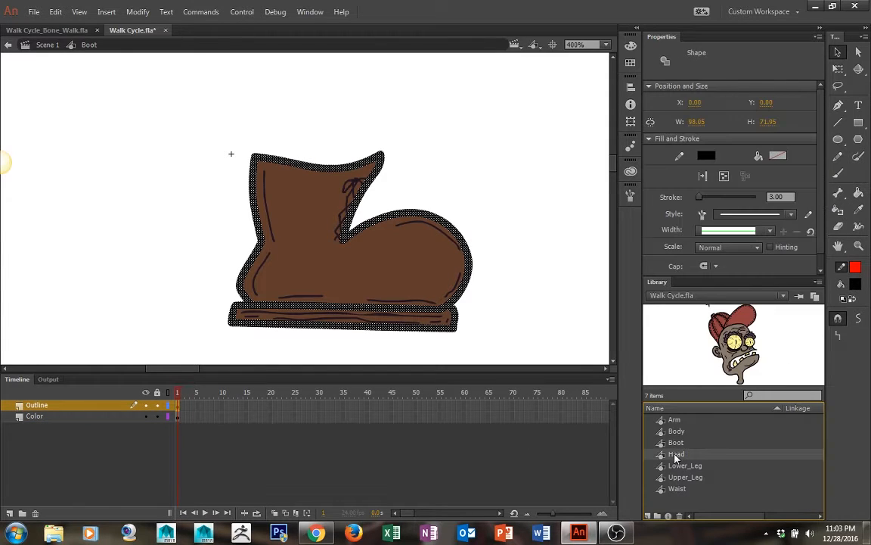
double_click(655, 453)
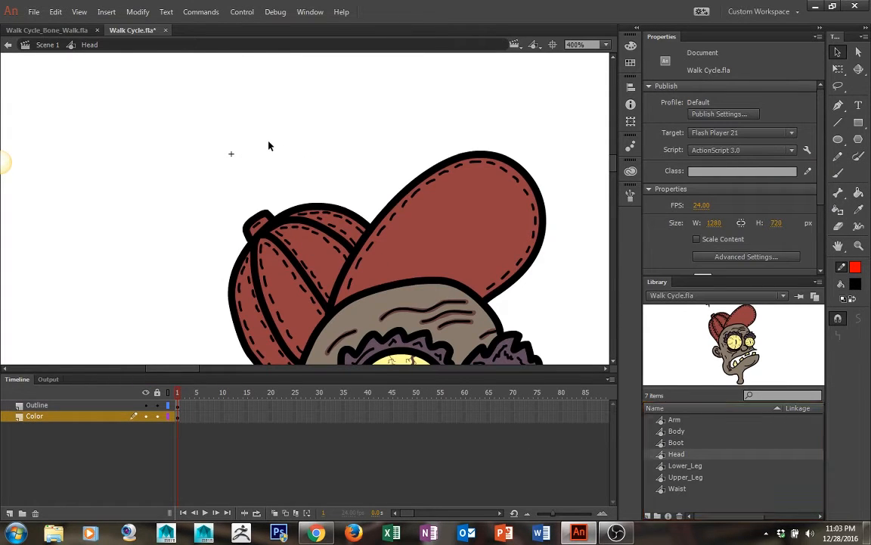
key("ctrl+minus")
left_click_drag(320, 156, 234, 71)
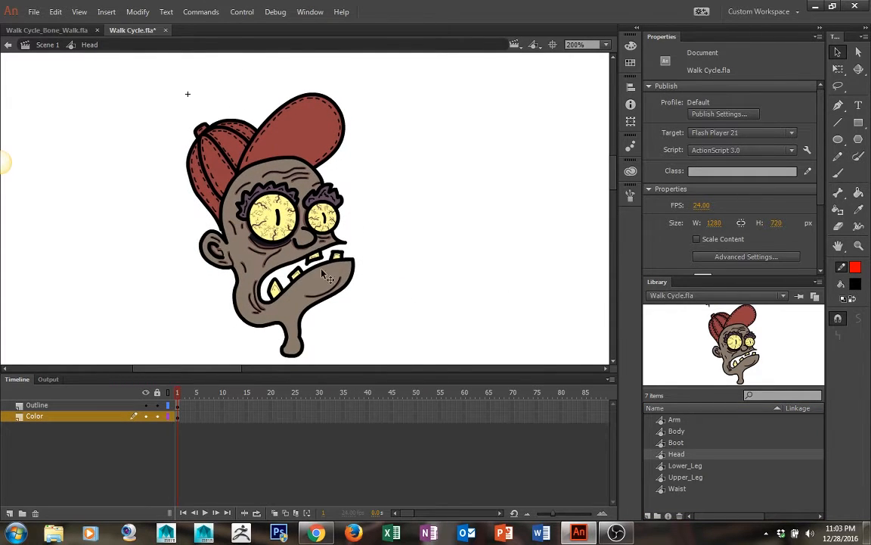
left_click(35, 416)
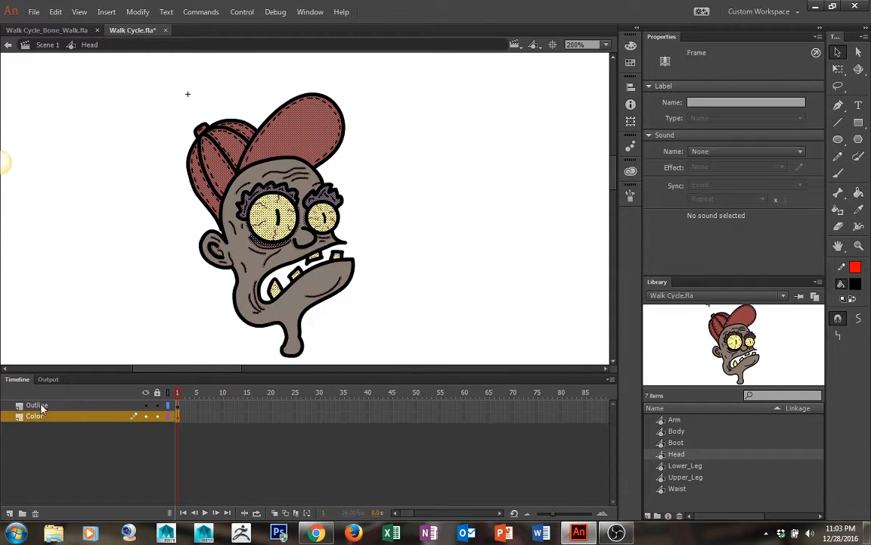
left_click(42, 406)
left_click(392, 270)
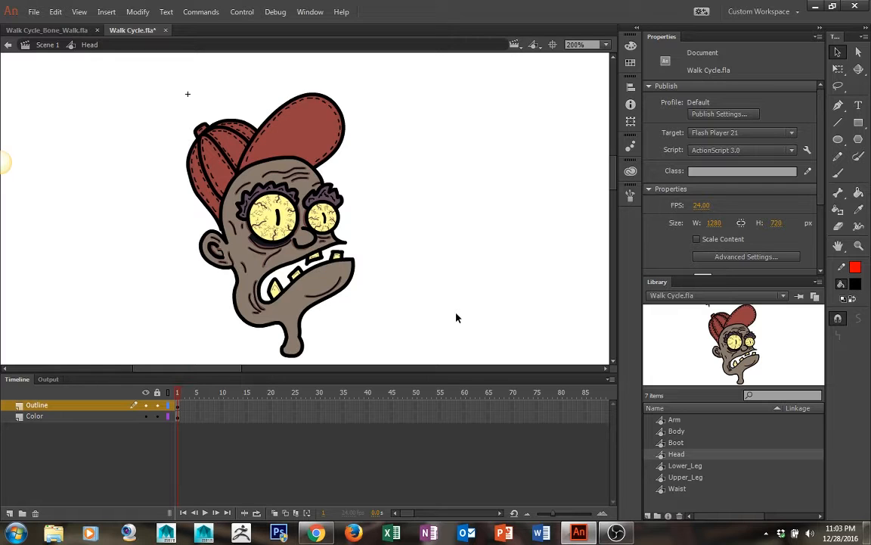
- Examine the Head symbol's eyes, mouth, teeth and neck artwork up close
key("ctrl+equal")
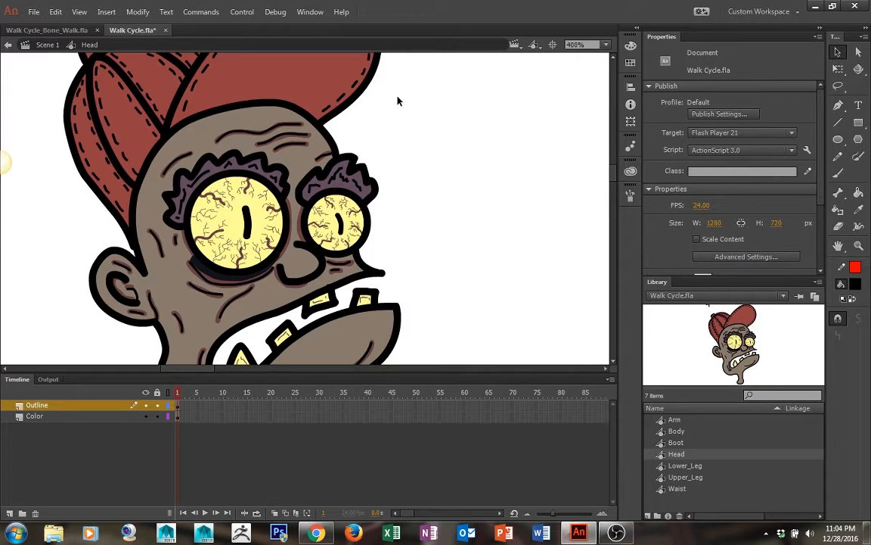
left_click_drag(400, 133, 442, 217)
left_click_drag(484, 310, 463, 121)
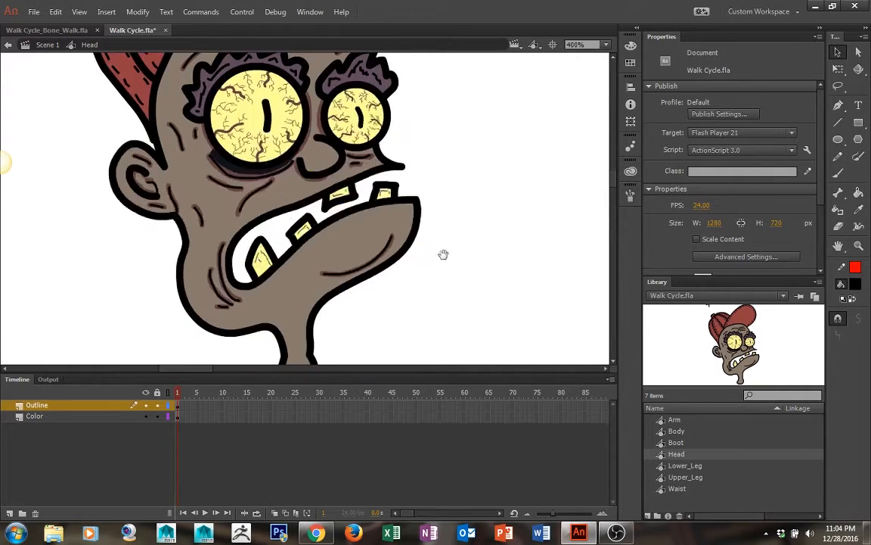
left_click_drag(445, 256, 458, 164)
left_click_drag(440, 251, 433, 307)
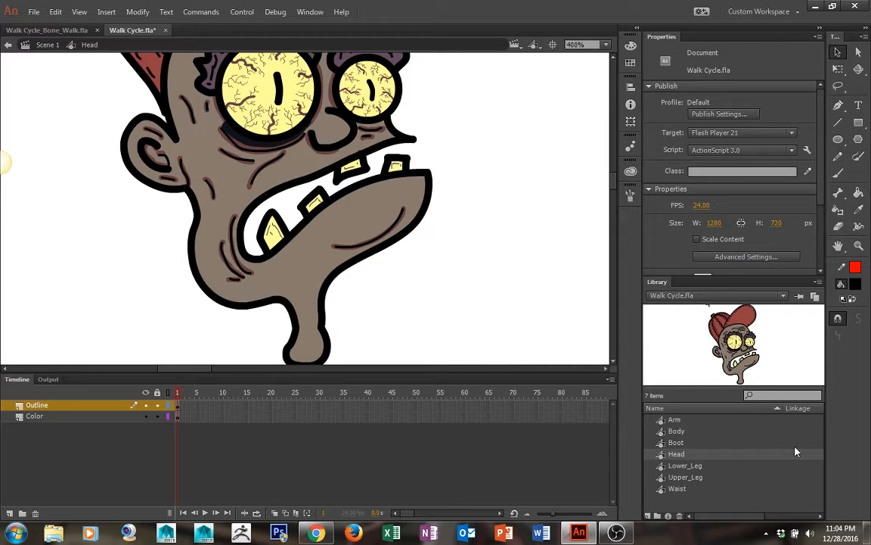
- Open the Lower_Leg symbol and the Arm symbol for editing and examine the full artwork of each
double_click(663, 467)
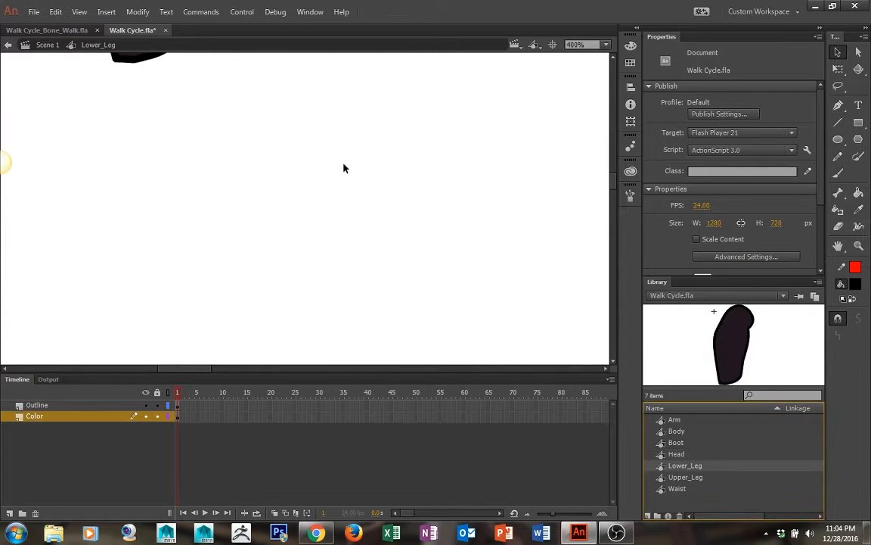
left_click_drag(289, 234, 463, 535)
left_click_drag(496, 251, 467, 247)
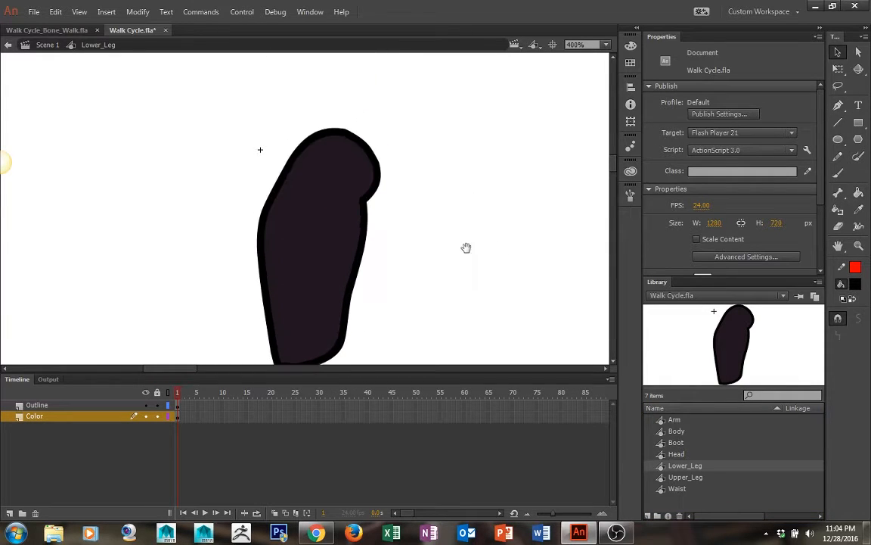
double_click(674, 419)
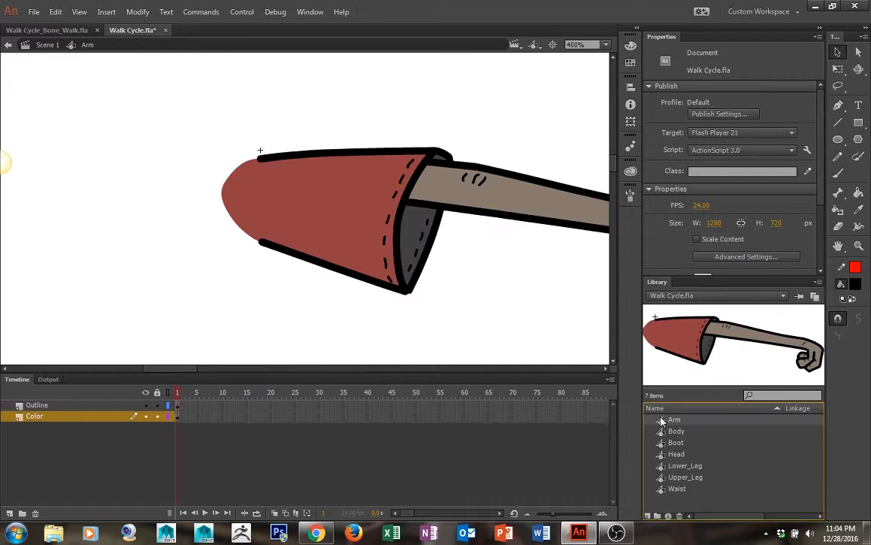
left_click_drag(432, 304, 238, 328)
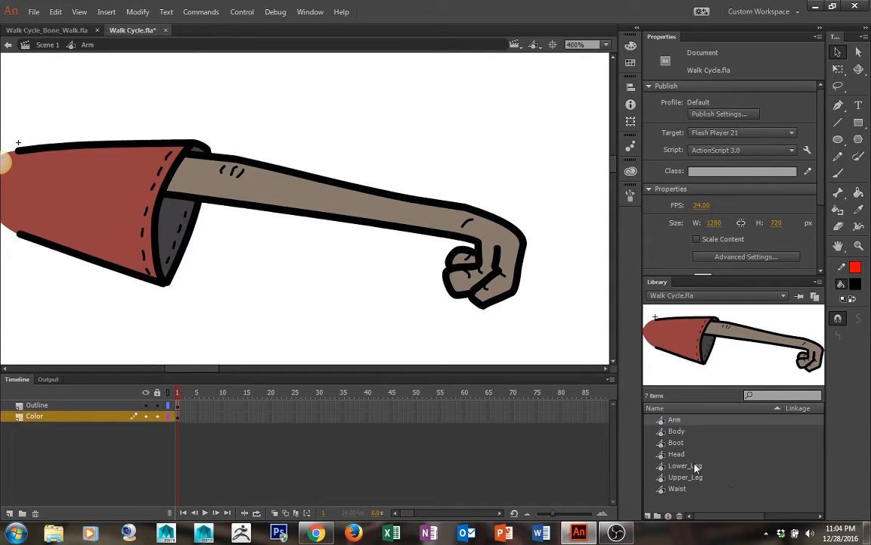
- Open the Lower_Leg, Upper_Leg and Waist symbols in turn and examine how their outlines and fills are drawn
double_click(655, 465)
key("space")
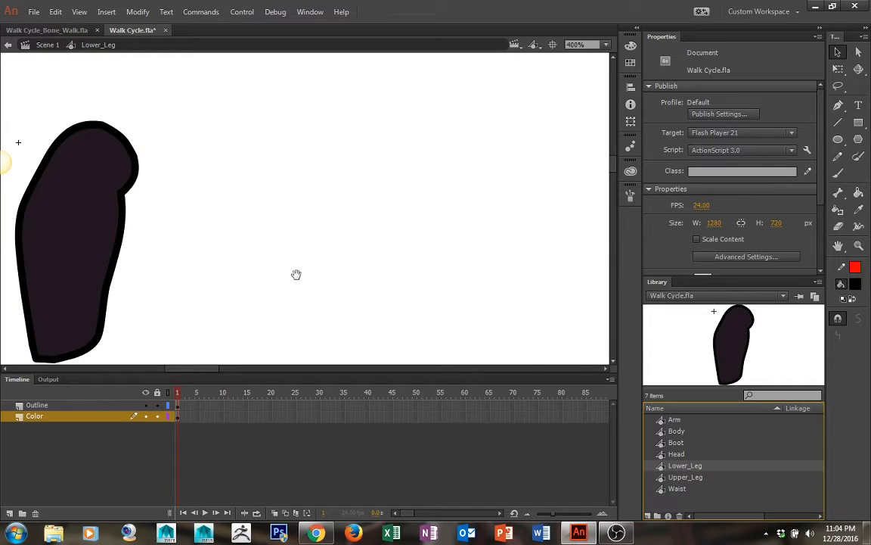
left_click_drag(295, 275, 456, 233)
left_click_drag(345, 244, 363, 246)
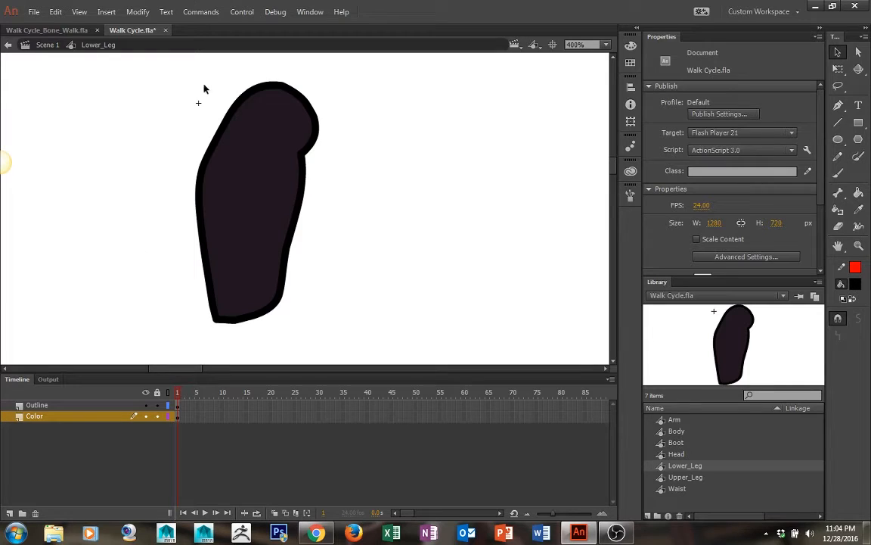
left_click(279, 182)
left_click(393, 168)
double_click(665, 476)
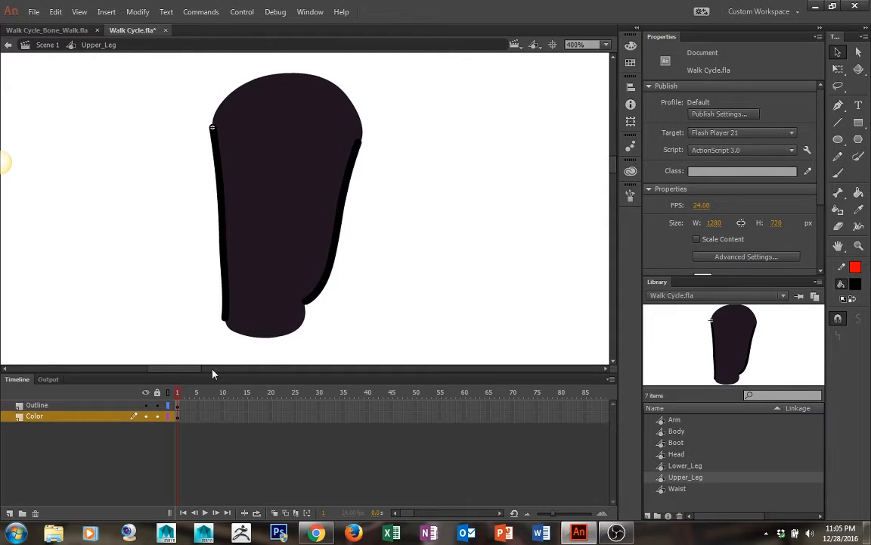
double_click(661, 488)
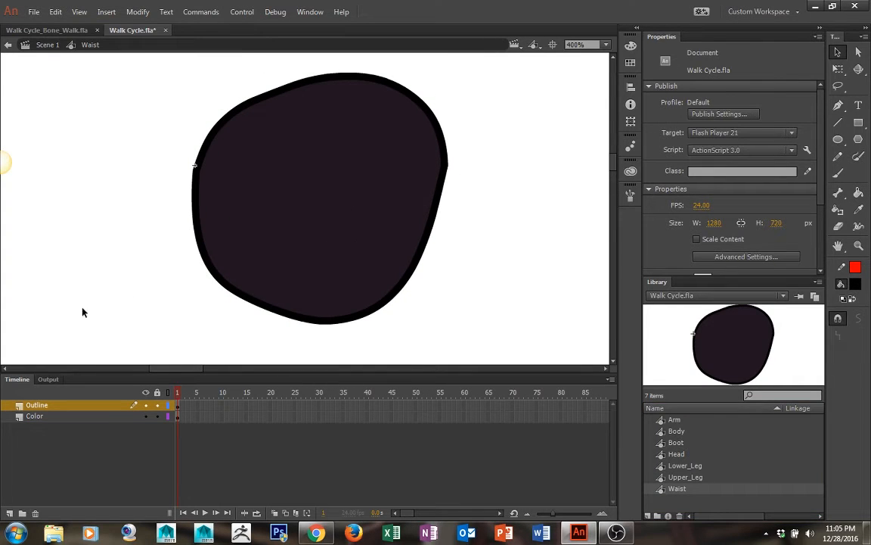
- Return to Scene 1 and check the transformation points of the right upper leg and right lower leg with Free Transform
left_click(45, 45)
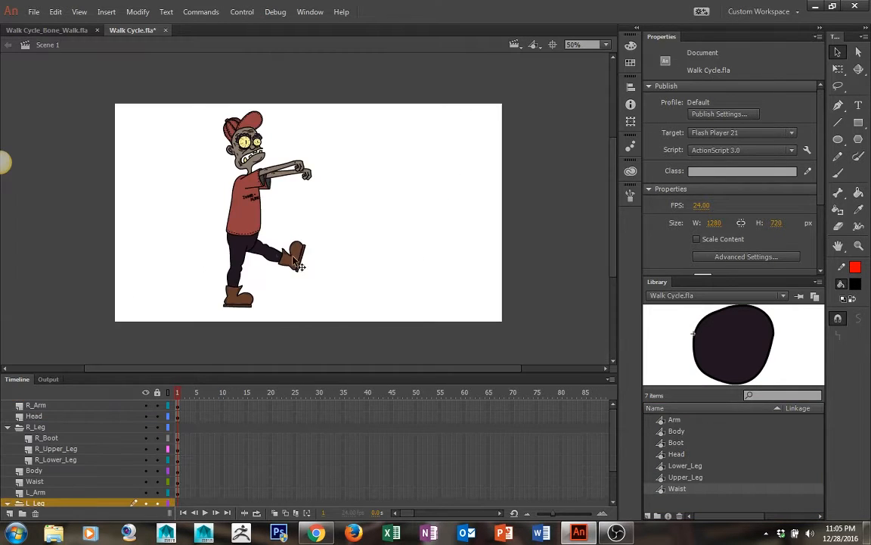
left_click(237, 254)
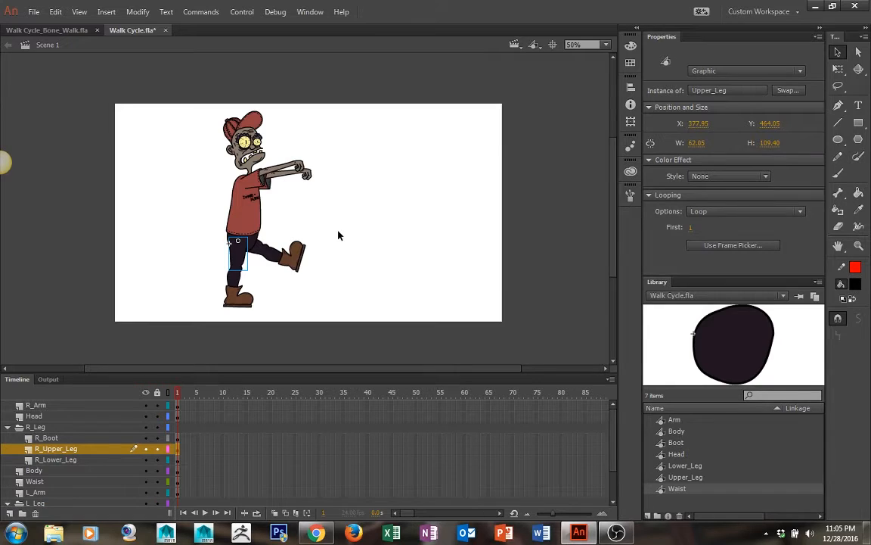
key("ctrl+equal")
key("ctrl+equal")
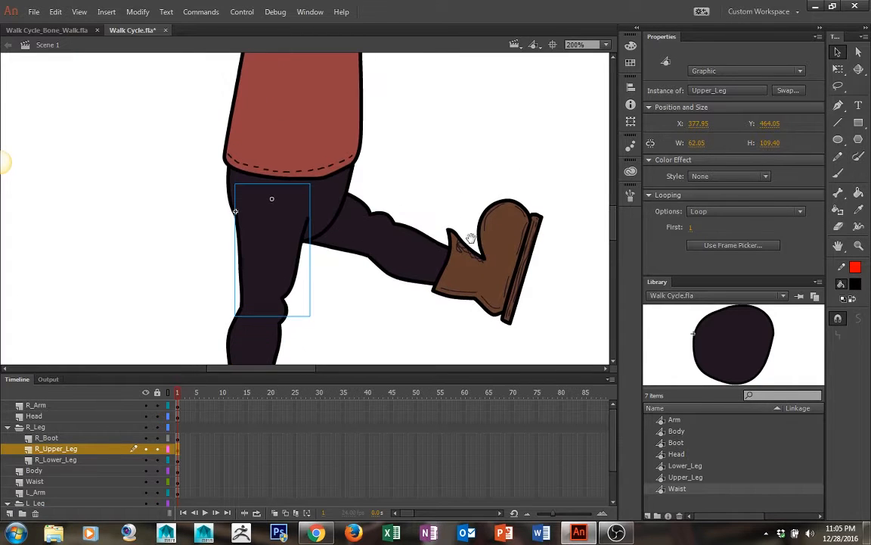
left_click(314, 263)
left_click(286, 268)
key("q")
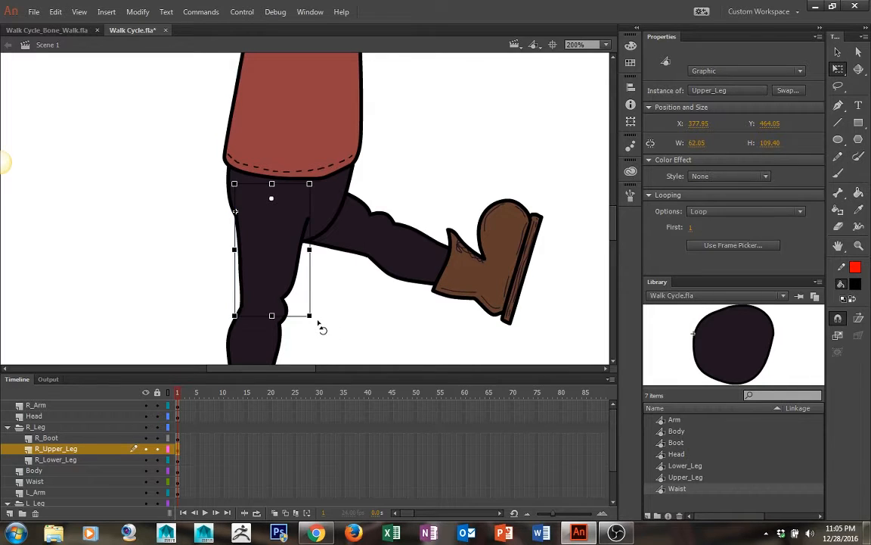
mouse_move(321, 327)
left_mouse_down()
mouse_move(301, 342)
mouse_move(218, 342)
mouse_move(177, 330)
mouse_move(257, 336)
mouse_move(369, 316)
mouse_move(314, 334)
mouse_move(321, 331)
left_mouse_up()
left_click(313, 342)
left_click(261, 342)
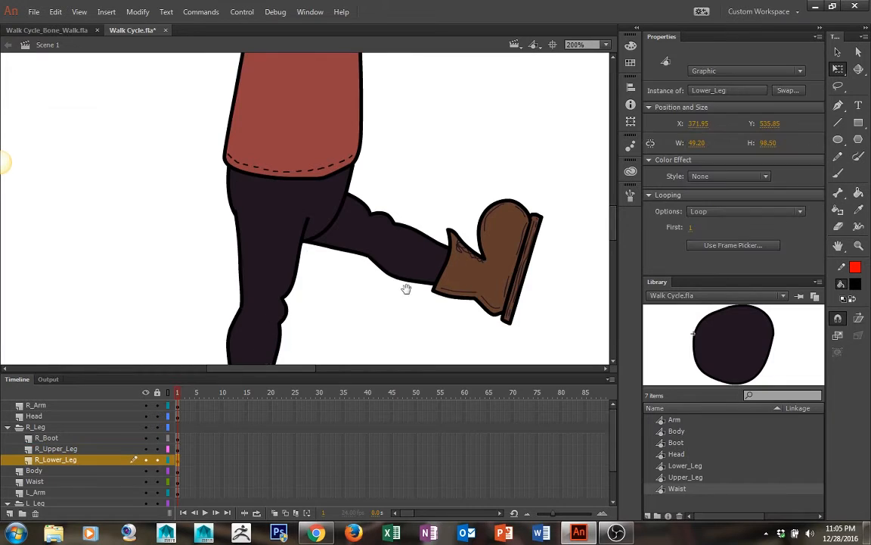
left_click_drag(407, 288, 422, 189)
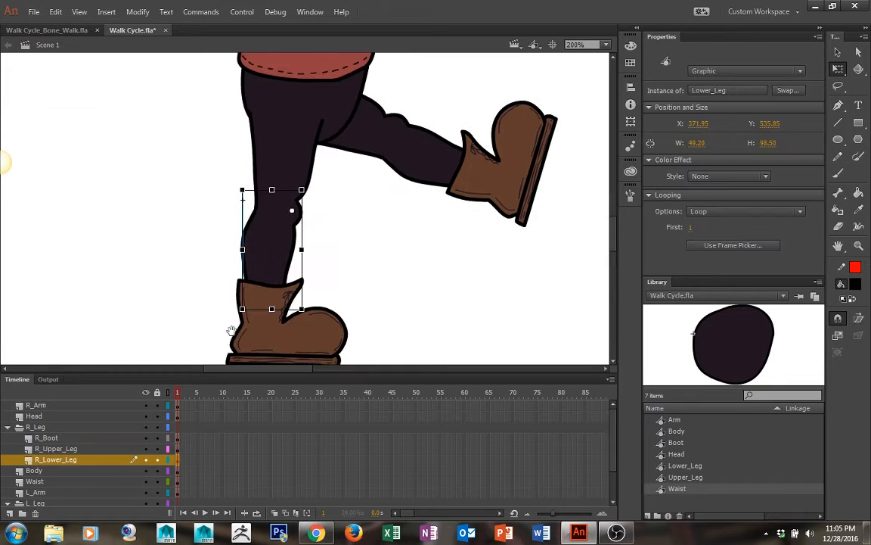
- Select the R_Boot and R_Lower_Leg layers together and place their shared transformation point at the knee
left_click(73, 448)
left_click(72, 459)
left_click(68, 429, "ctrl")
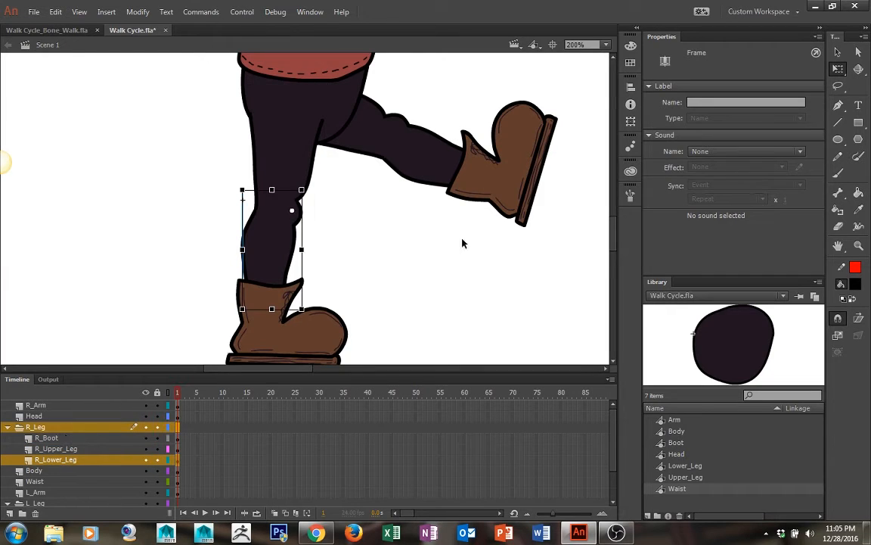
left_click(49, 428)
left_click(53, 438)
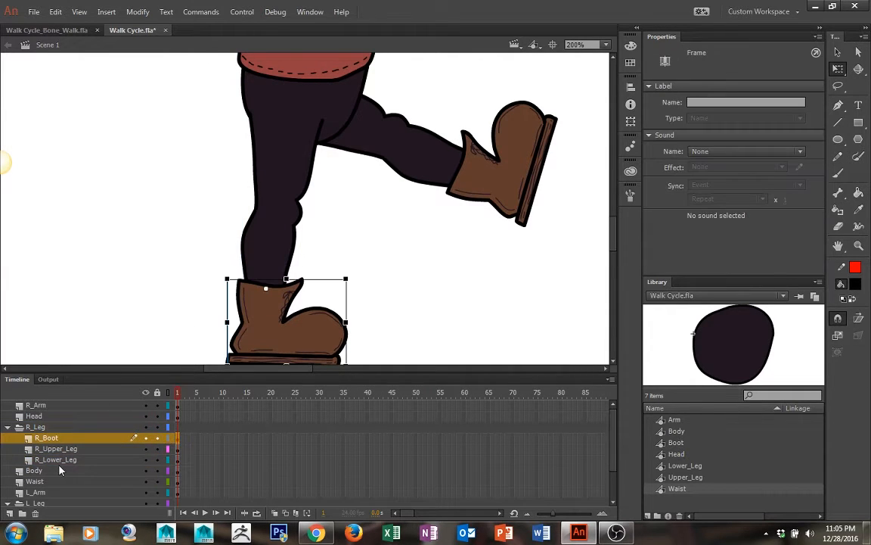
left_click(55, 459, "ctrl")
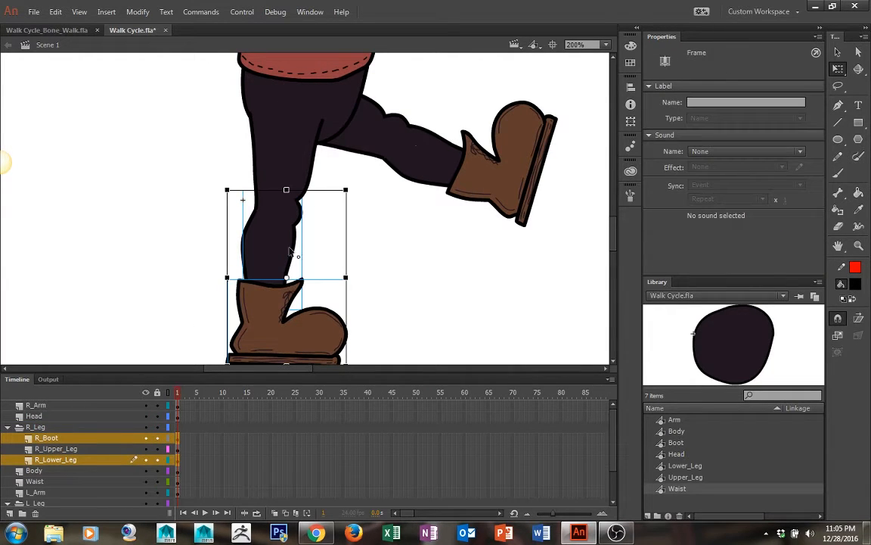
left_click(265, 227)
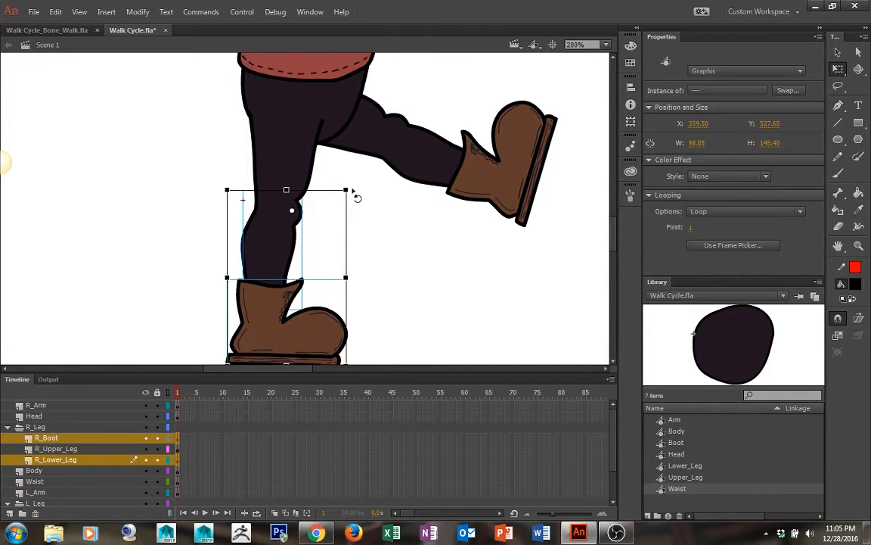
- Try swinging the right lower leg and boot backward around the knee, and undo the pose change
left_click_drag(348, 192, 329, 252)
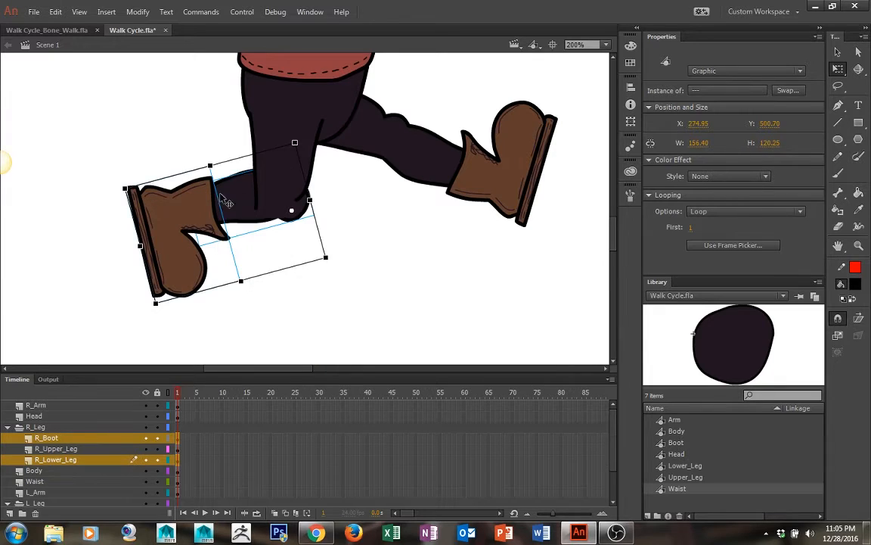
mouse_move(241, 201)
left_mouse_down()
mouse_move(224, 213)
mouse_move(237, 215)
left_mouse_up()
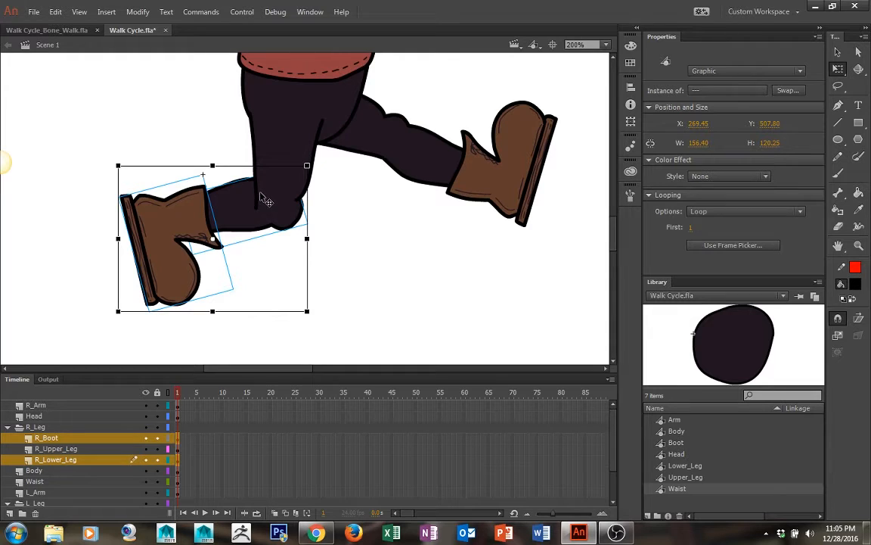
left_click(468, 274)
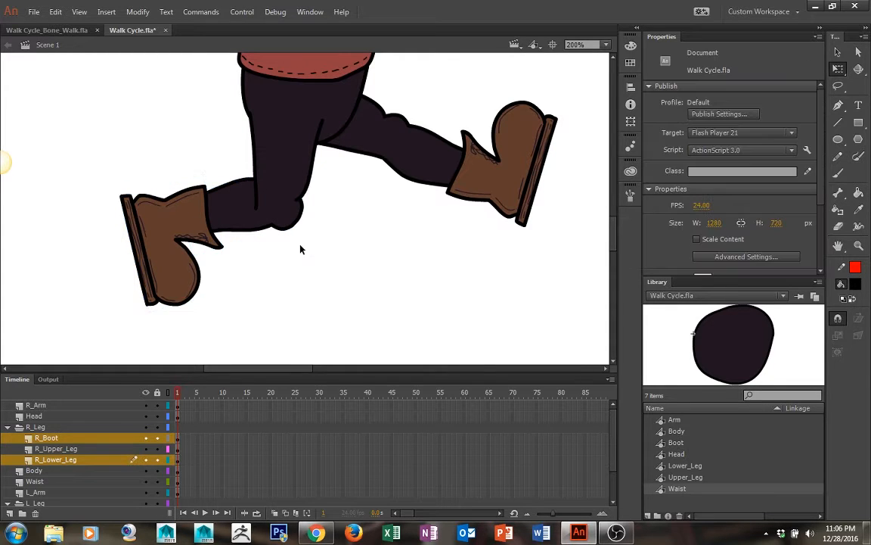
left_click_drag(311, 229, 317, 221)
key("ctrl+shift+z")
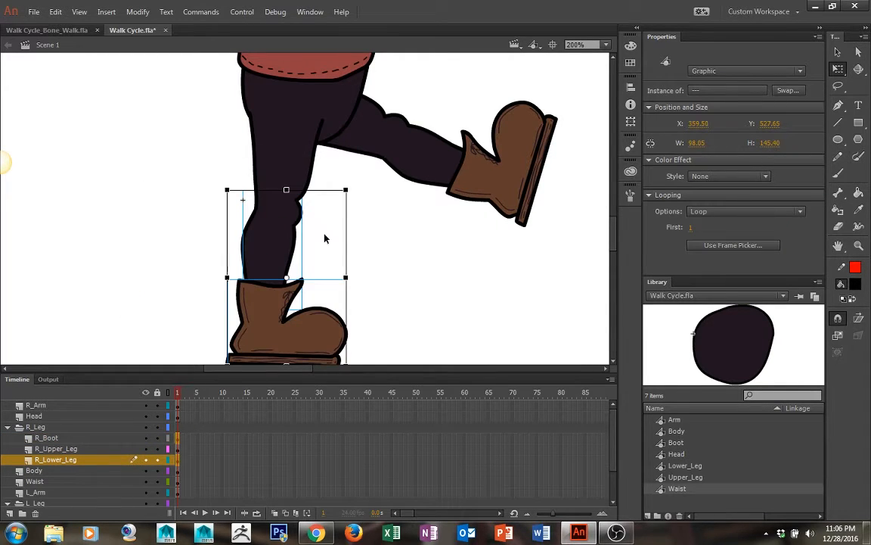
- Try rotating the right lower leg alone around its knee point, and undo the rotation
left_click(330, 202)
left_click(279, 249)
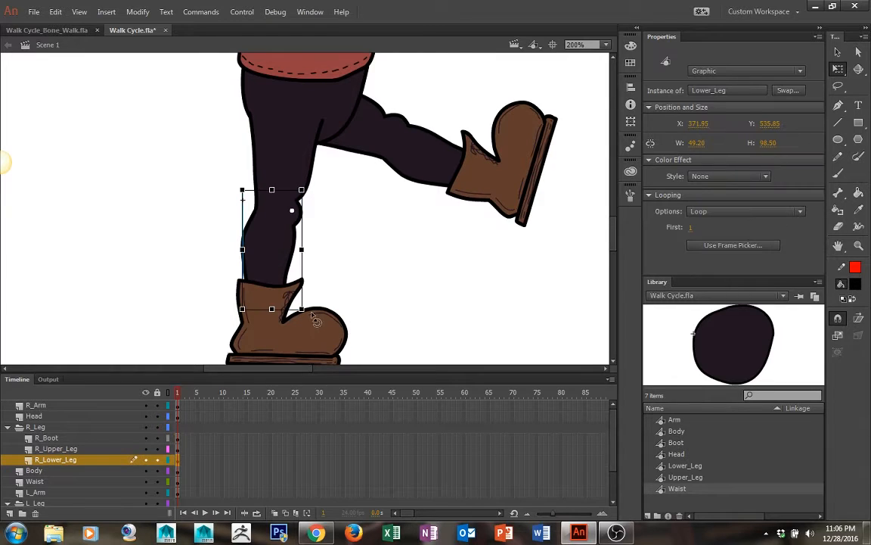
left_click_drag(316, 321, 272, 104)
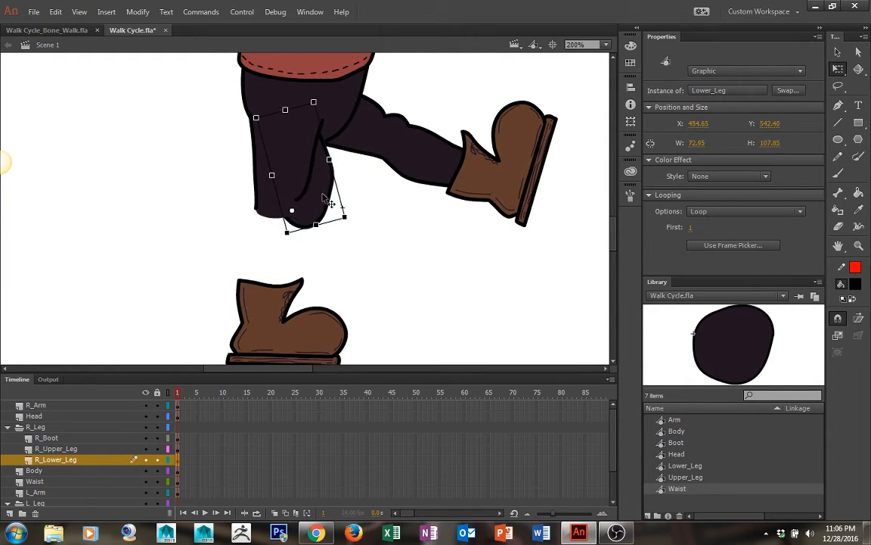
key("ctrl+z")
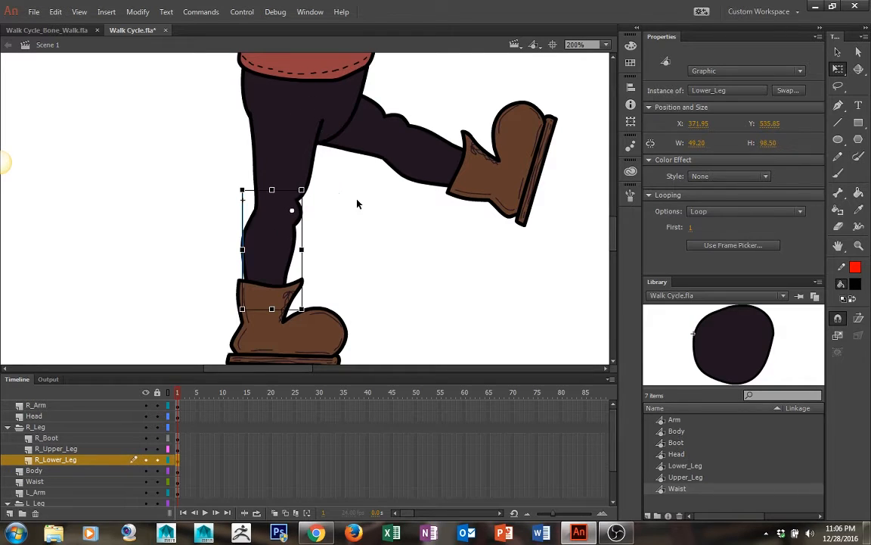
- Select the right boot to check its transformation point, and examine the character's arms, shirt and head on the stage
left_click(341, 347)
mouse_move(355, 266)
left_mouse_down()
mouse_move(347, 307)
mouse_move(361, 270)
left_mouse_up()
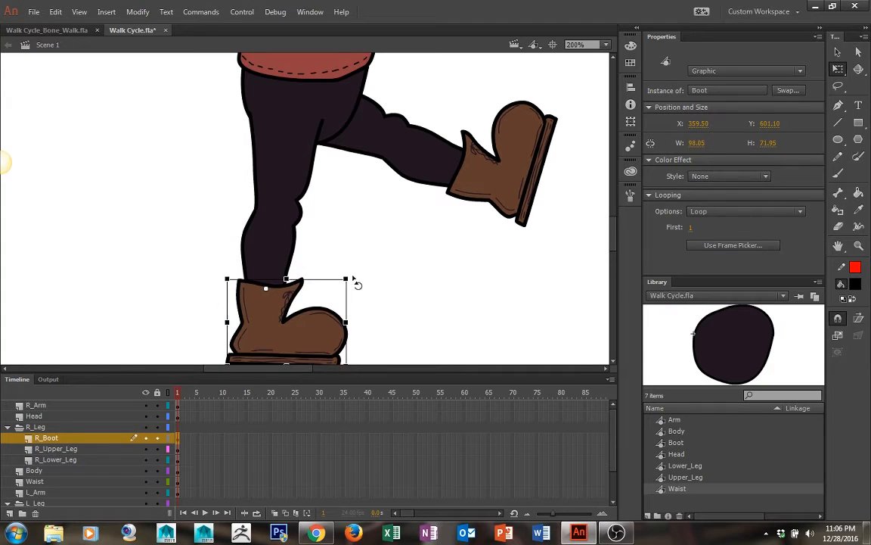
scroll(382, 226, "up", 3)
scroll(428, 222, "up", 8)
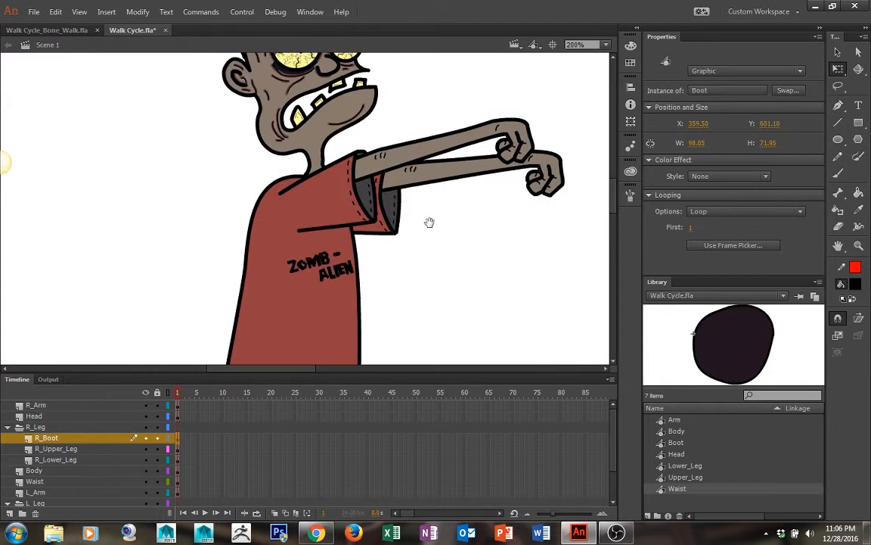
scroll(514, 341, "up", 3)
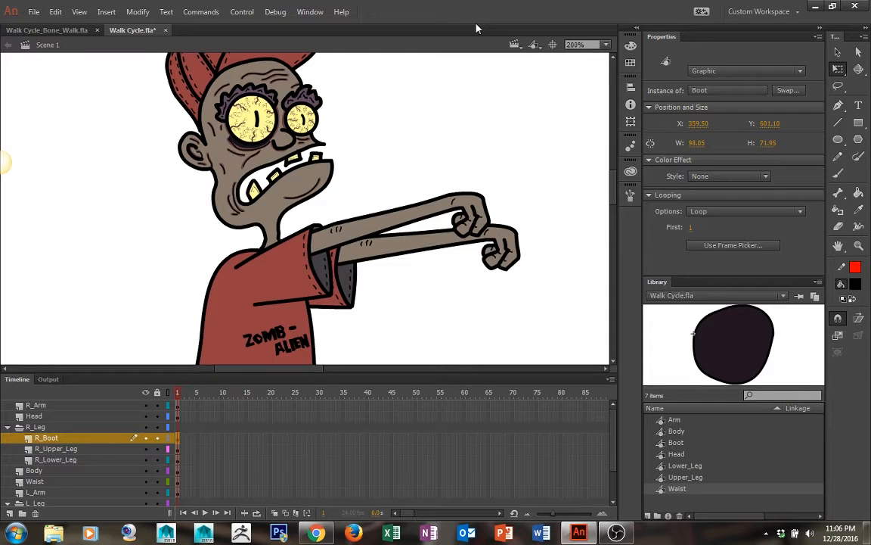
- Create a new ActionScript 3.0 document with a width of 1280 px and a height of 720 px
left_click(33, 12)
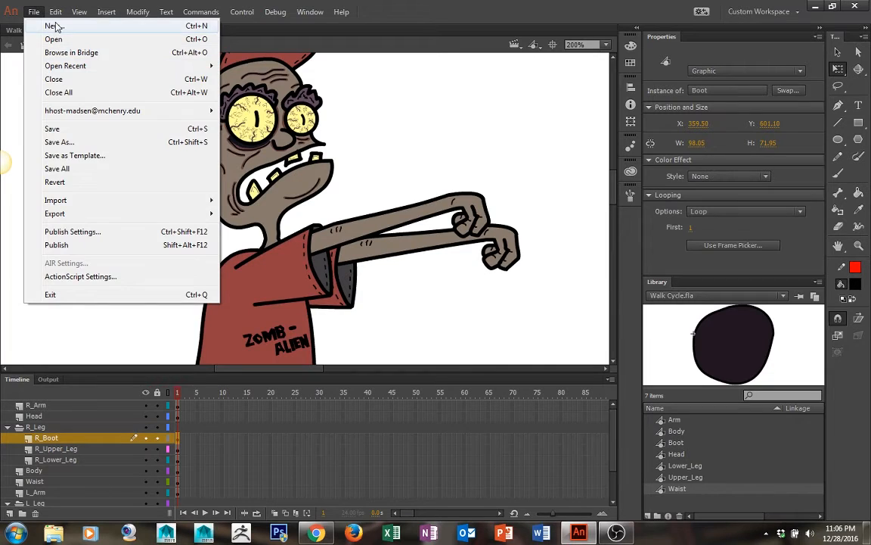
key("Escape")
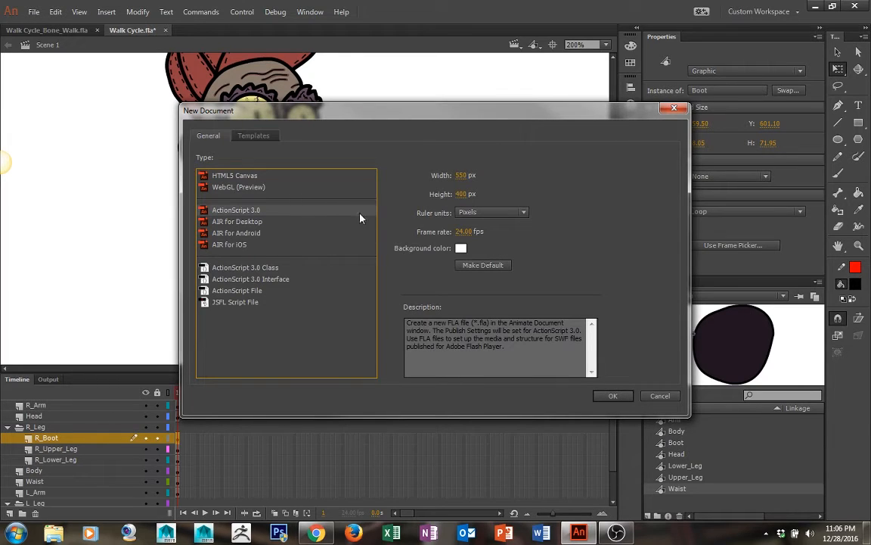
left_click(463, 176)
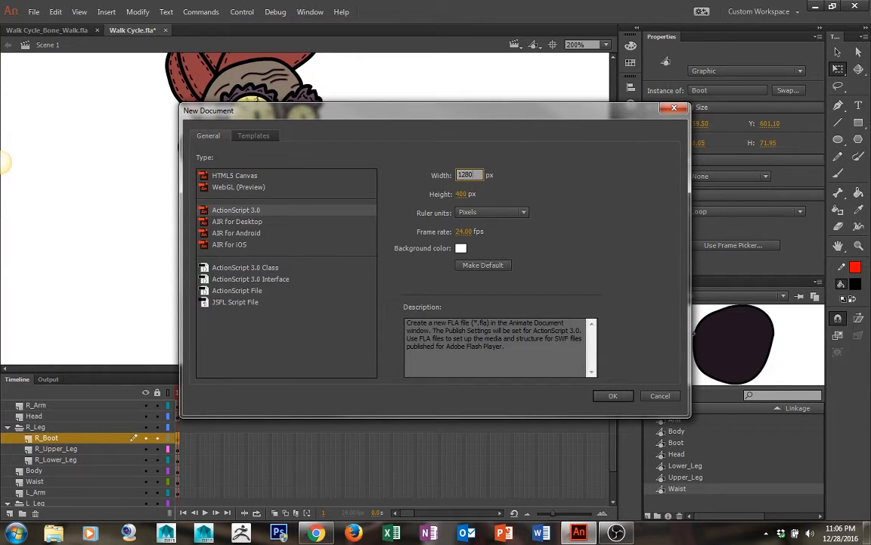
key("Tab")
type("720")
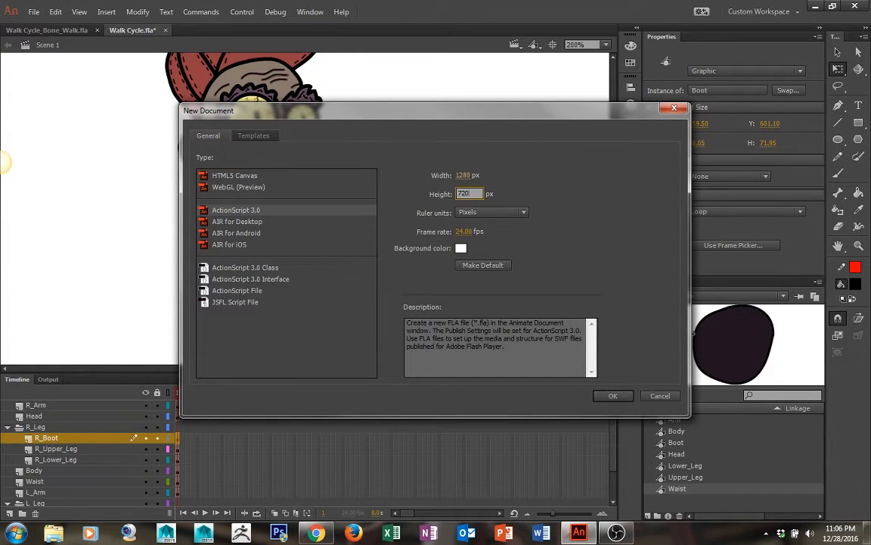
key("Return")
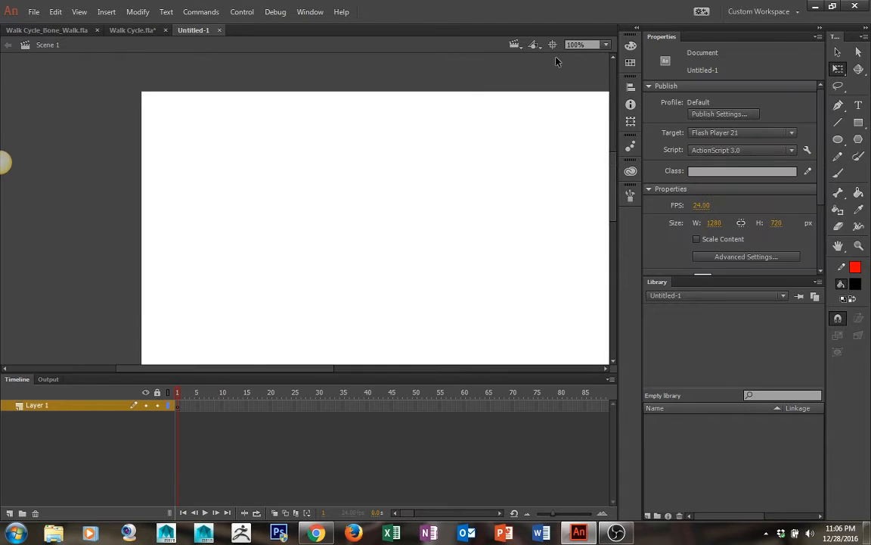
- Fit the stage in view and set up the Pencil tool with a black stroke colour
left_click(606, 46)
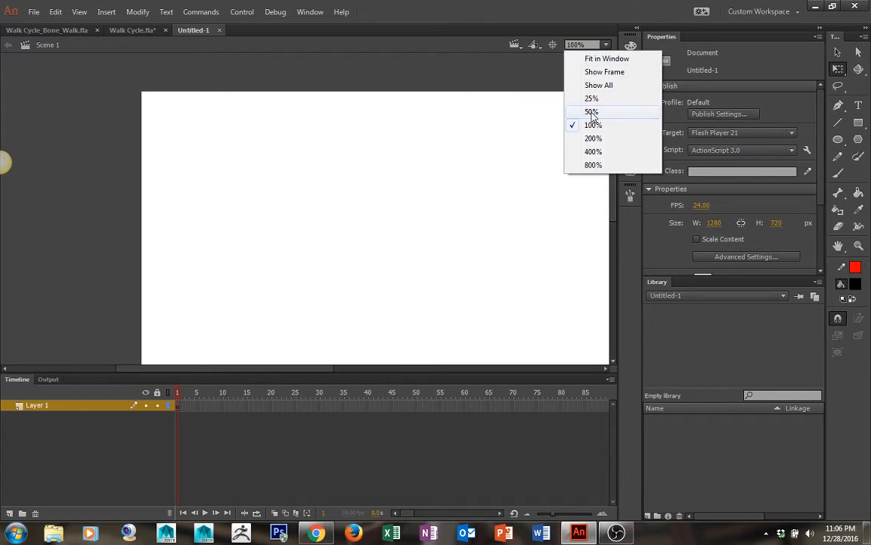
left_click(620, 60)
key("ctrl+minus")
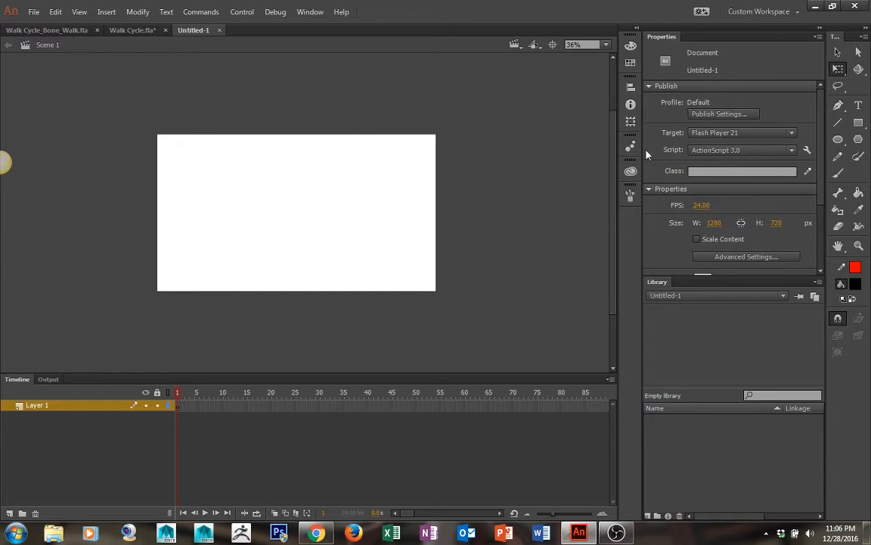
left_click(839, 158)
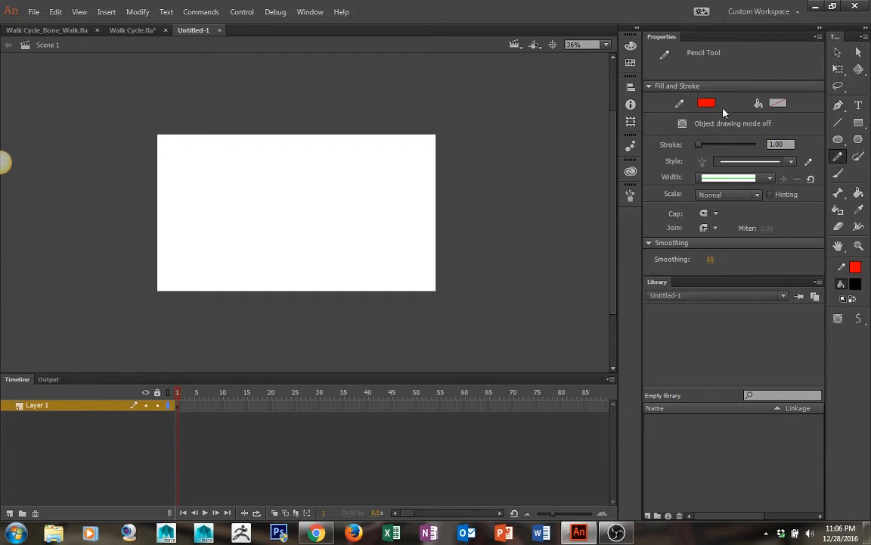
left_click(706, 103)
left_click(522, 145)
- Try short freehand pencil strokes on the stage at the current stroke size, and undo them
key("ctrl+equal")
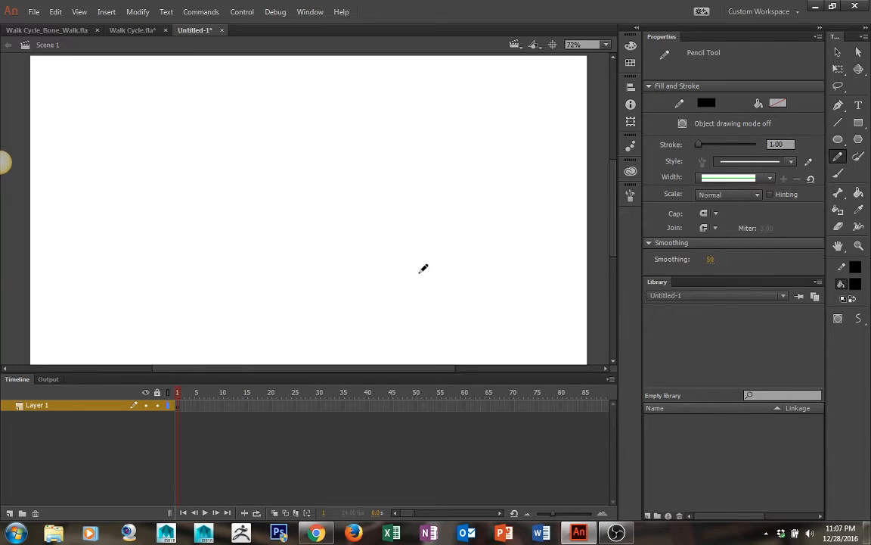
left_click_drag(252, 261, 264, 257)
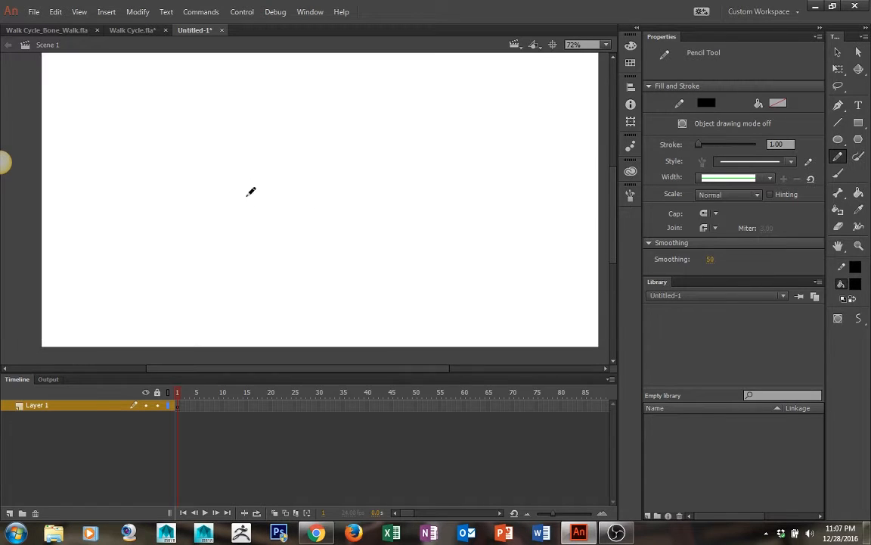
mouse_move(245, 196)
left_mouse_down()
mouse_move(263, 225)
mouse_move(264, 258)
left_mouse_up()
key("ctrl+z")
- Try the pencil with a stroke size of 3 by drawing an S-shaped curve, and undo the curve
left_click(791, 143)
type("3")
key("Return")
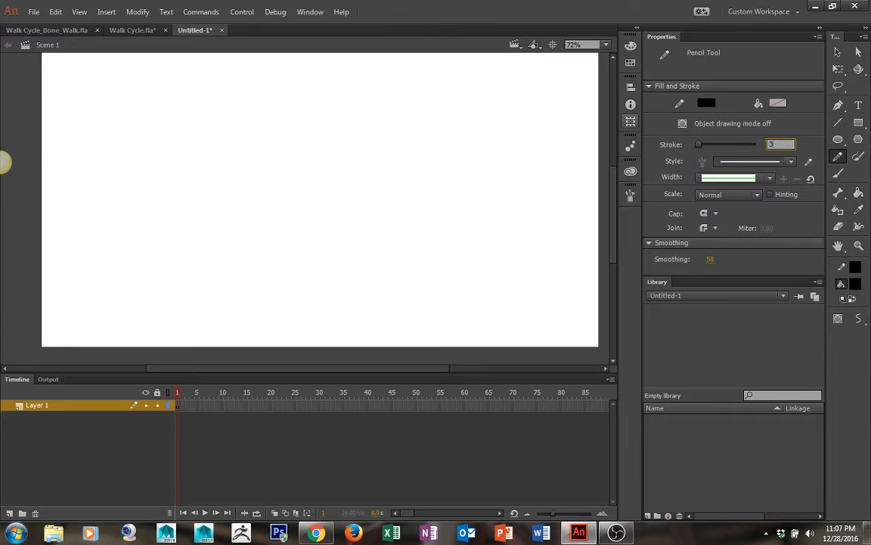
mouse_move(290, 194)
left_mouse_down()
mouse_move(310, 239)
mouse_move(300, 271)
left_mouse_up()
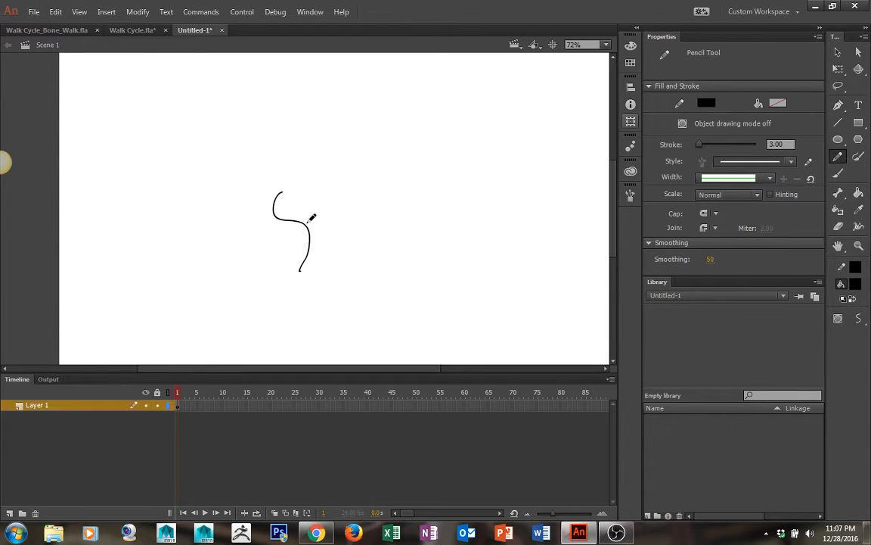
key("ctrl+z")
- Set the pencil's stroke size to 5
key("ctrl+equal")
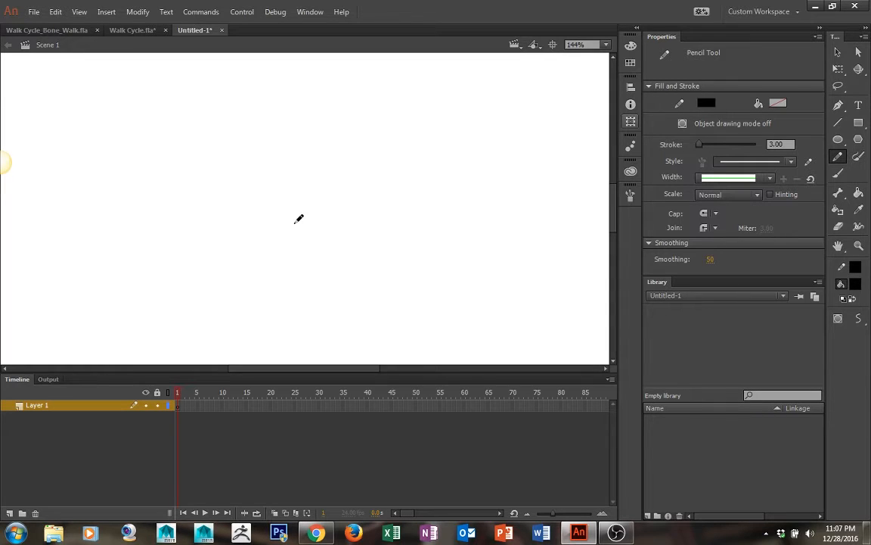
left_click(768, 145)
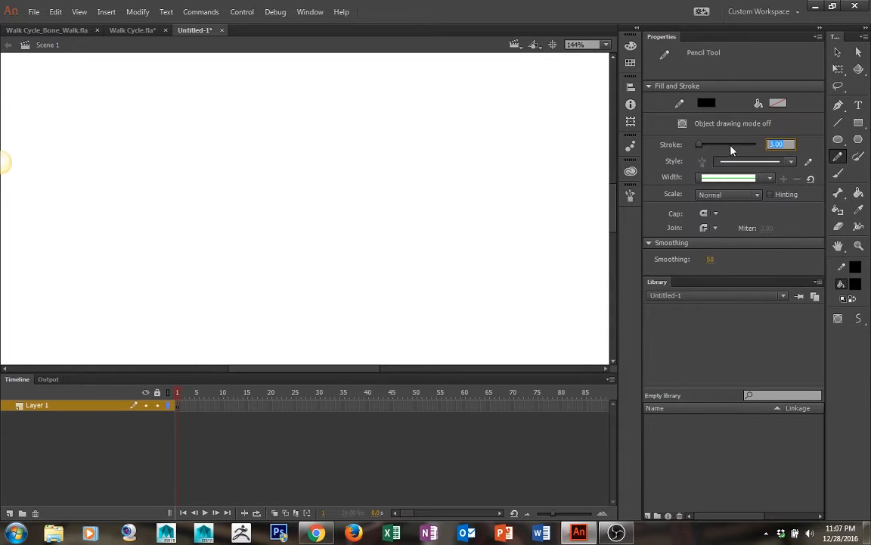
type("5")
key("Return")
key("ctrl+minus")
key("ctrl+minus")
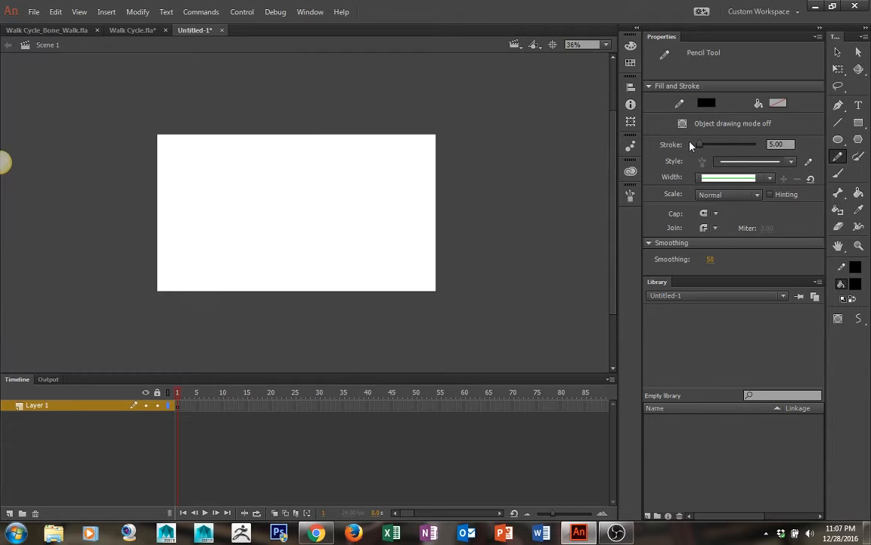
- Rename Layer 1 as Upper_Arm
left_click(45, 407)
double_click(45, 405)
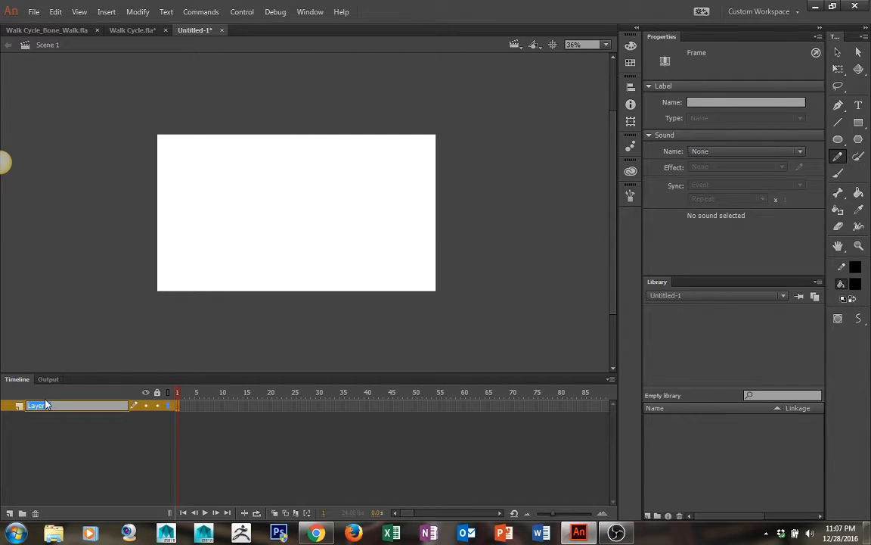
type("Upper_Arm")
key("Return")
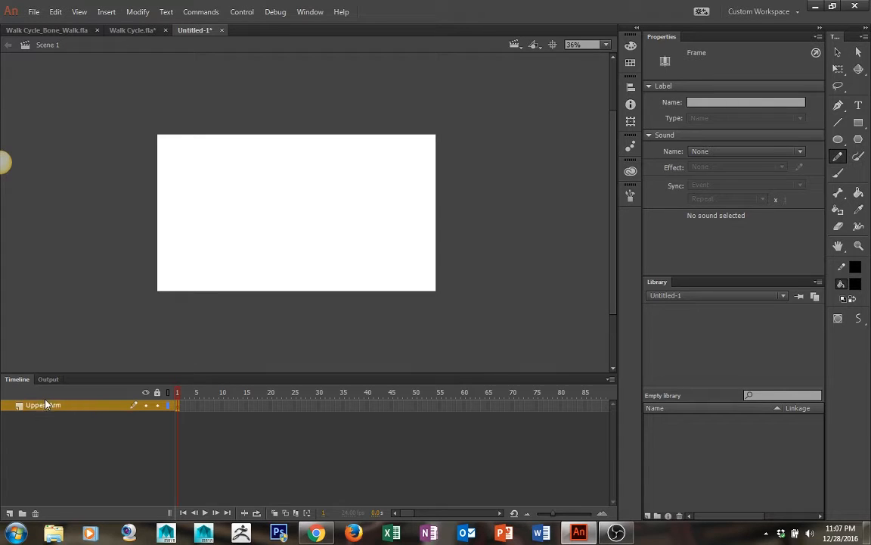
- Try sketching the first outline strokes of the arm on the Upper_Arm layer, and undo them
key("ctrl+equal")
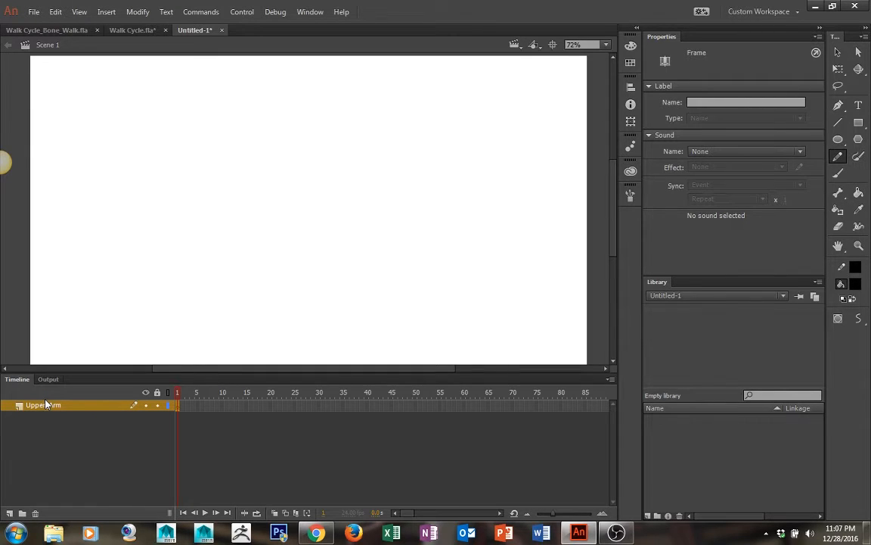
left_click_drag(219, 133, 216, 176)
key("ctrl+z")
left_click_drag(266, 141, 254, 165)
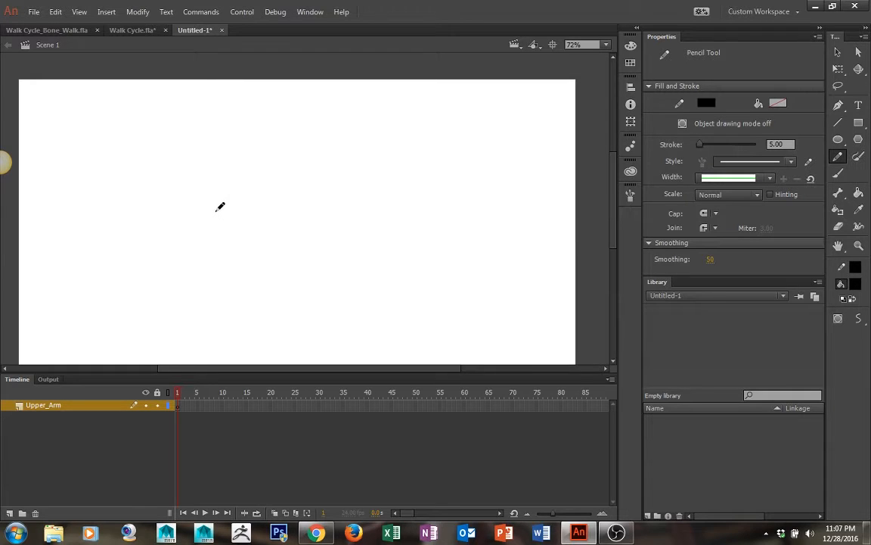
- Draw a short sleeve with a curved hem and two upper-arm lines extending from it on the Upper_Arm layer
mouse_move(210, 203)
left_mouse_down()
mouse_move(223, 254)
mouse_move(255, 238)
mouse_move(231, 216)
mouse_move(214, 223)
mouse_move(218, 247)
mouse_move(257, 218)
mouse_move(231, 183)
left_mouse_up()
key("ctrl+z")
key("ctrl+z")
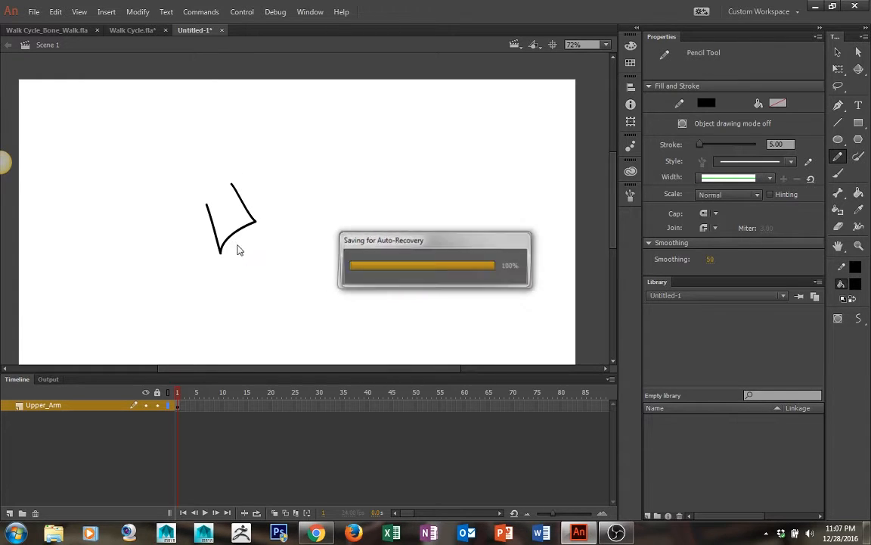
left_click_drag(229, 238, 246, 264)
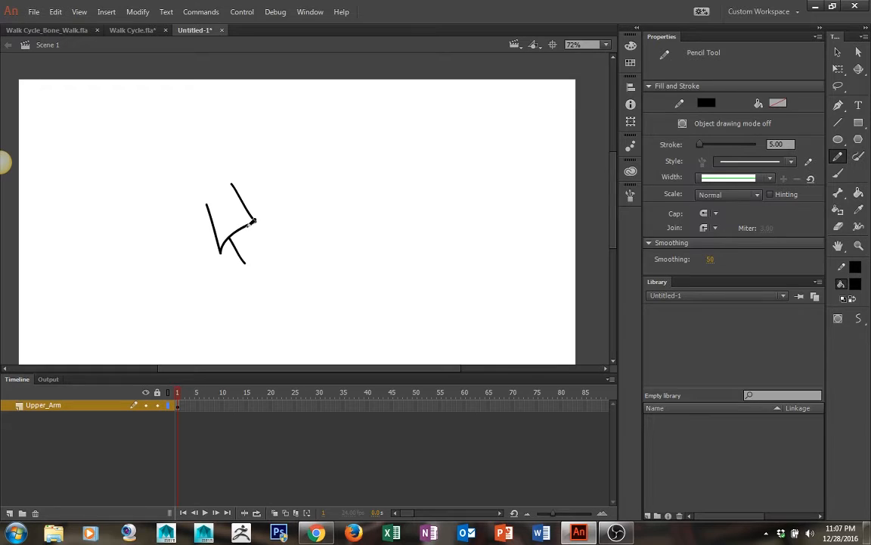
mouse_move(247, 227)
left_mouse_down()
mouse_move(260, 254)
mouse_move(297, 248)
mouse_move(307, 188)
left_mouse_up()
key("ctrl+z")
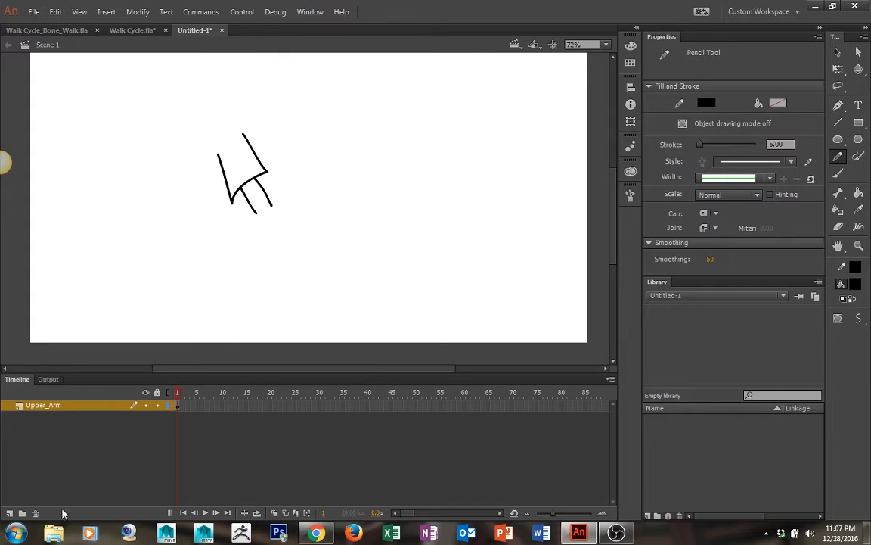
- Add a new layer above Upper_Arm and name it Lower_Arm
left_click(9, 513)
left_click(23, 406)
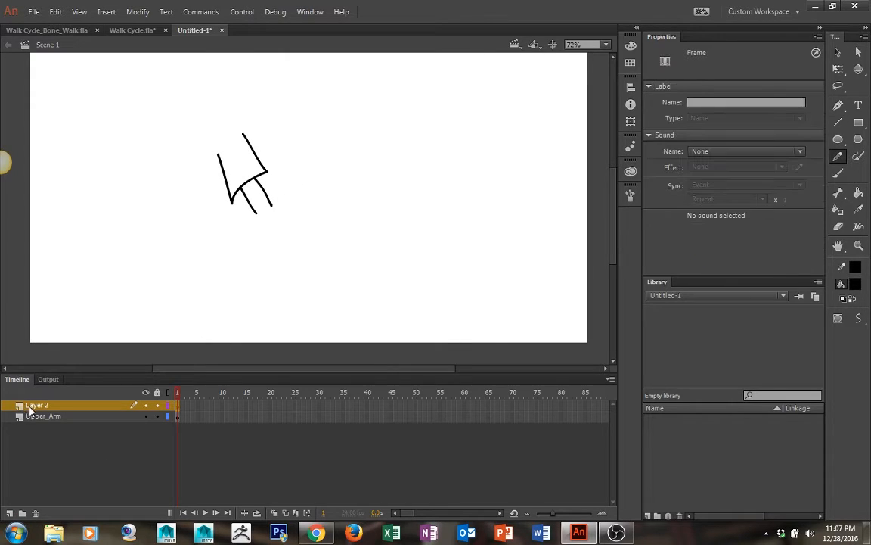
double_click(44, 406)
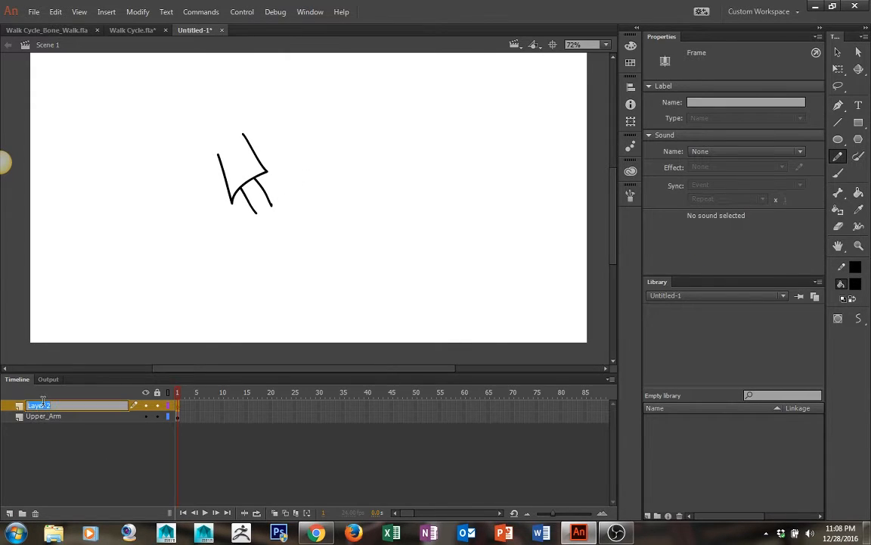
type("Lower_Arm")
key("Return")
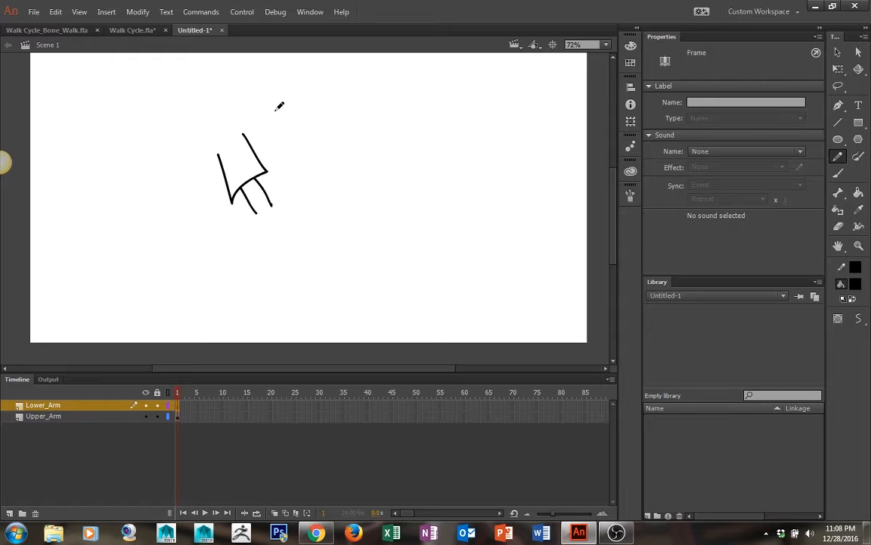
- Remove the small stray bump at the lower end of the front upper-arm line
key("ctrl+equal")
key("ctrl+equal")
key("v")
left_click(261, 206)
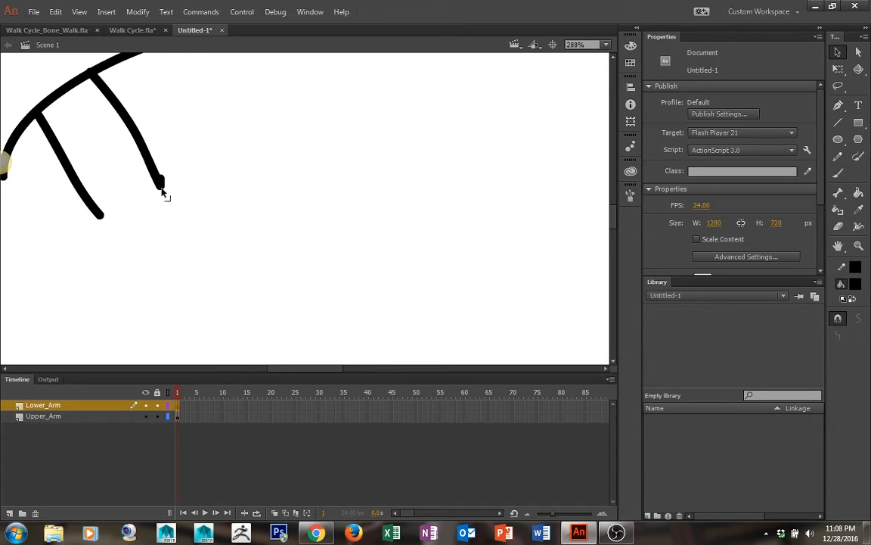
left_click(164, 178)
left_click(164, 180)
left_click(174, 203)
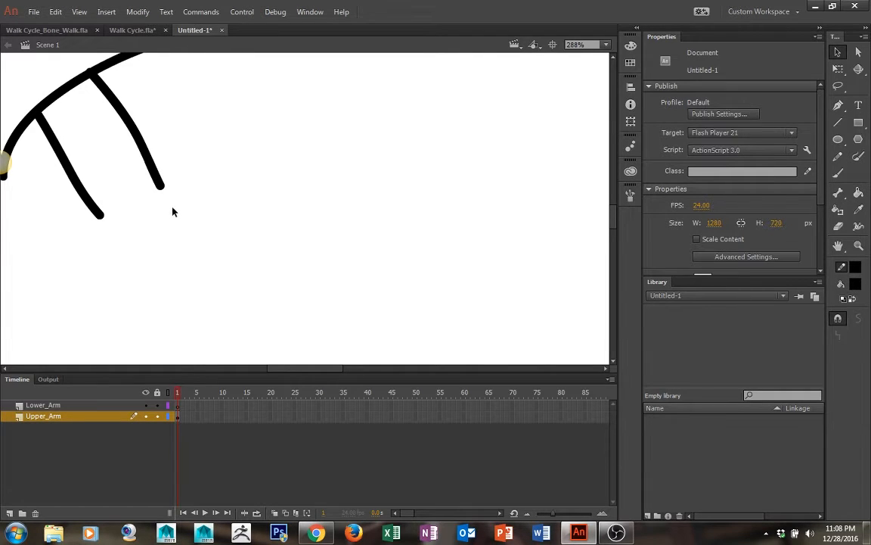
- Try a Paint Brush stroke beside the upper arm, undo it, and switch to the Pencil tool
key("y")
left_click_drag(187, 195, 200, 202)
key("ctrl+z")
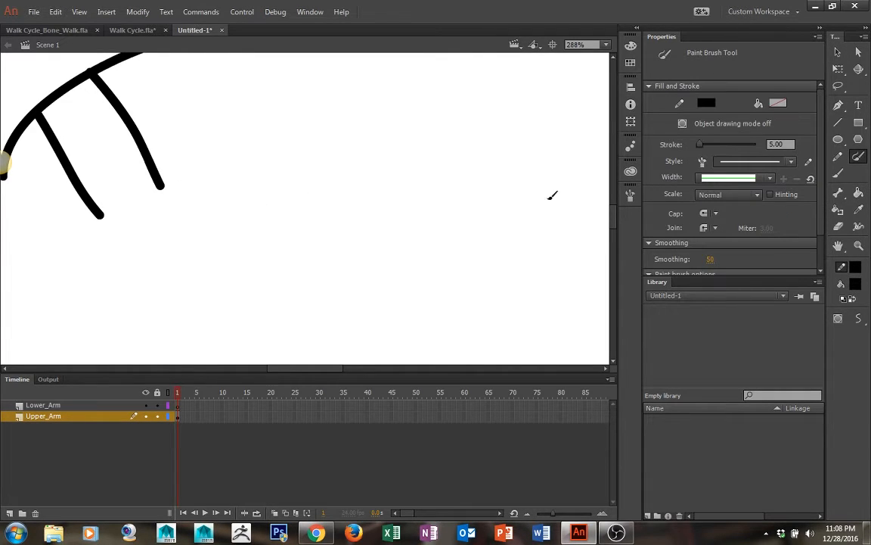
left_click(838, 157)
left_click(838, 174)
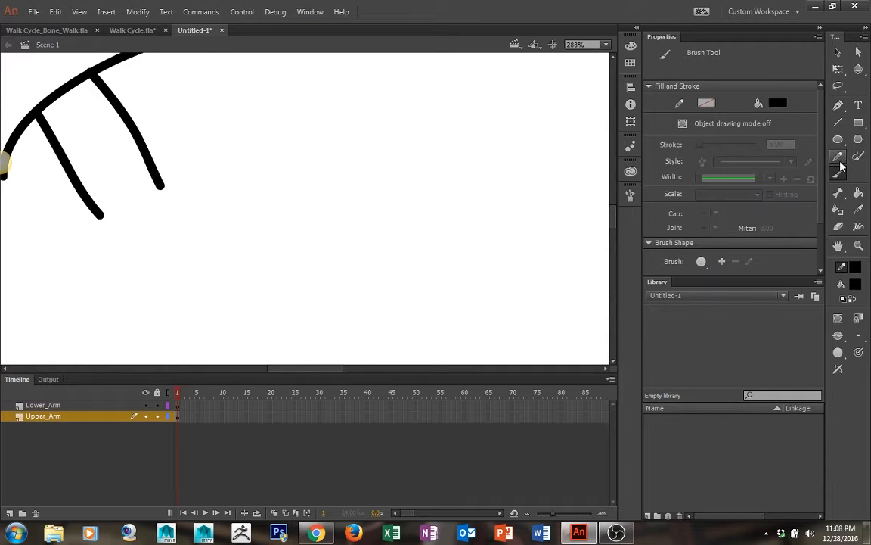
left_click(839, 157)
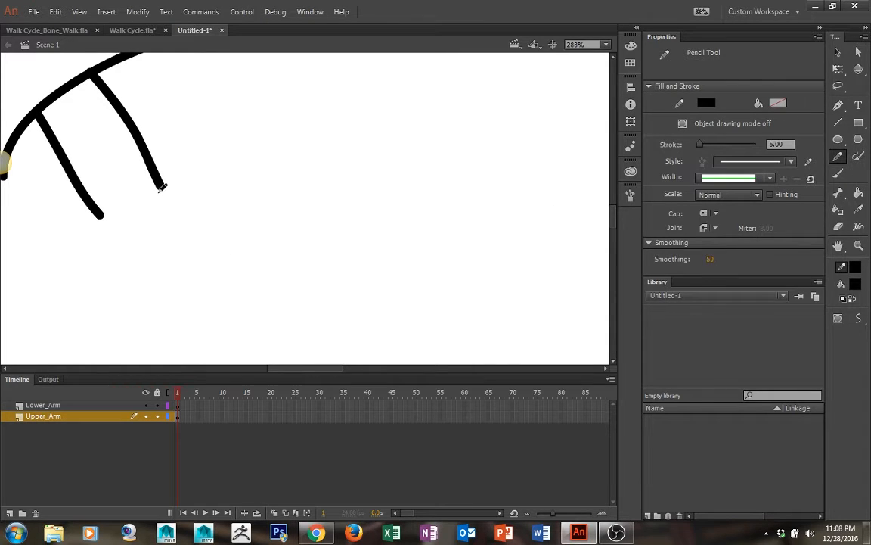
- Try drawing the forearm lines from the ends of the upper arm on the Upper_Arm layer, and undo them
left_click_drag(158, 186, 248, 174)
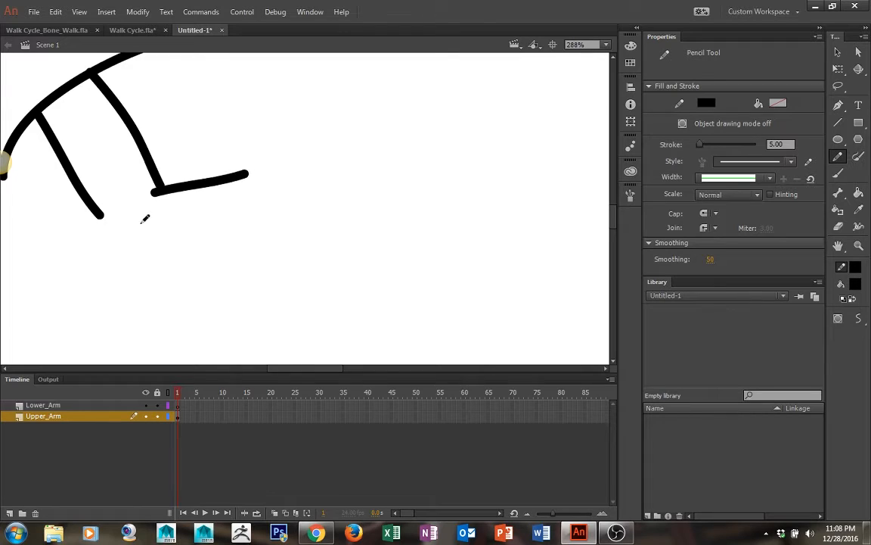
mouse_move(105, 215)
left_mouse_down()
mouse_move(134, 216)
mouse_move(143, 206)
left_mouse_up()
key("ctrl+z")
left_click(89, 419)
key("ctrl+z")
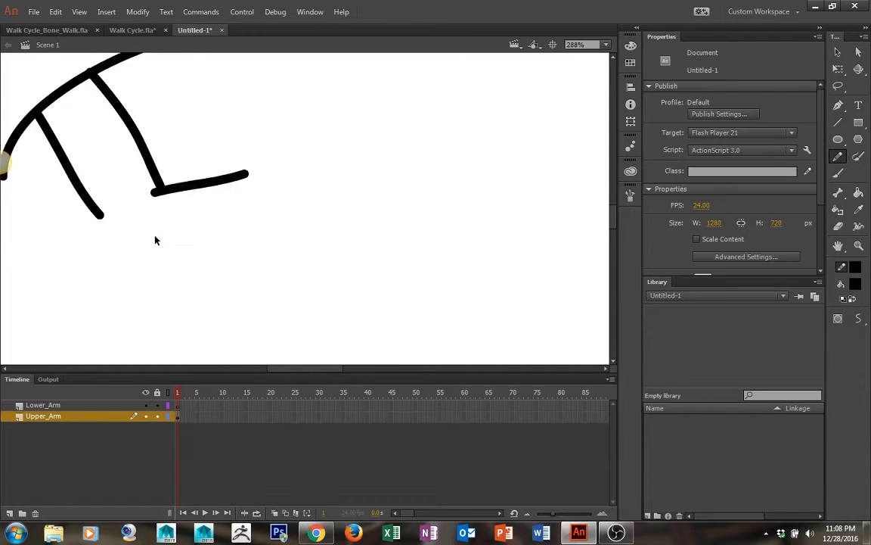
key("ctrl+z")
- Draw the forearm's top and bottom outlines with a rounded elbow on the Lower_Arm layer, starting from the upper-arm line ends
left_click(82, 405)
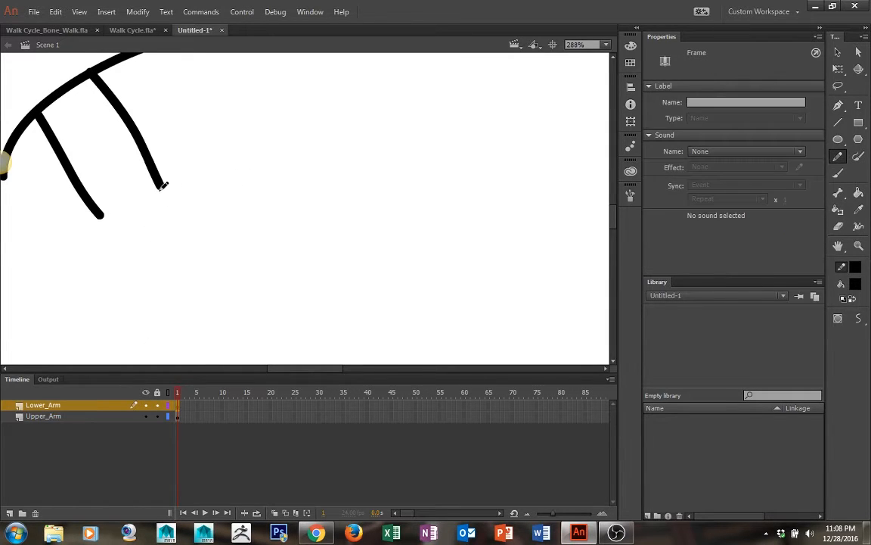
left_click_drag(160, 187, 294, 171)
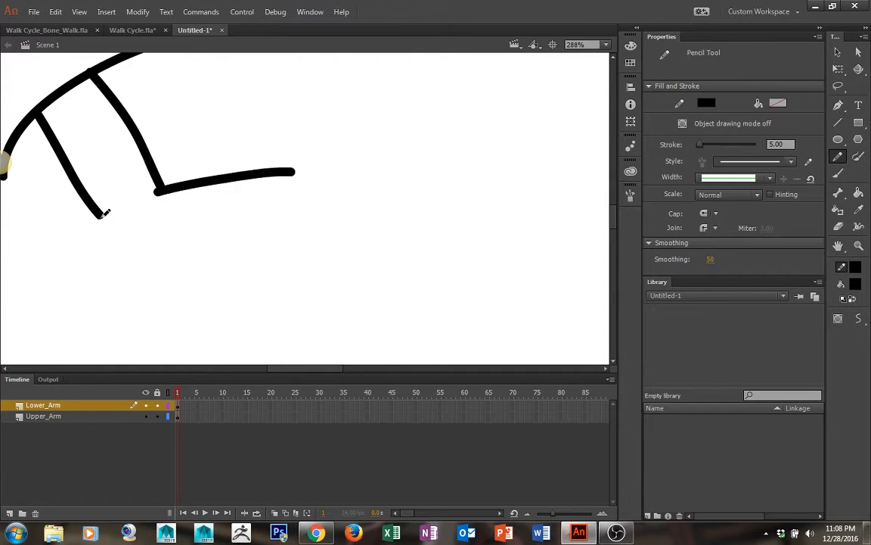
mouse_move(99, 214)
left_mouse_down()
mouse_move(117, 243)
mouse_move(147, 235)
mouse_move(104, 220)
mouse_move(130, 240)
mouse_move(219, 233)
mouse_move(301, 215)
left_mouse_up()
key("ctrl+z")
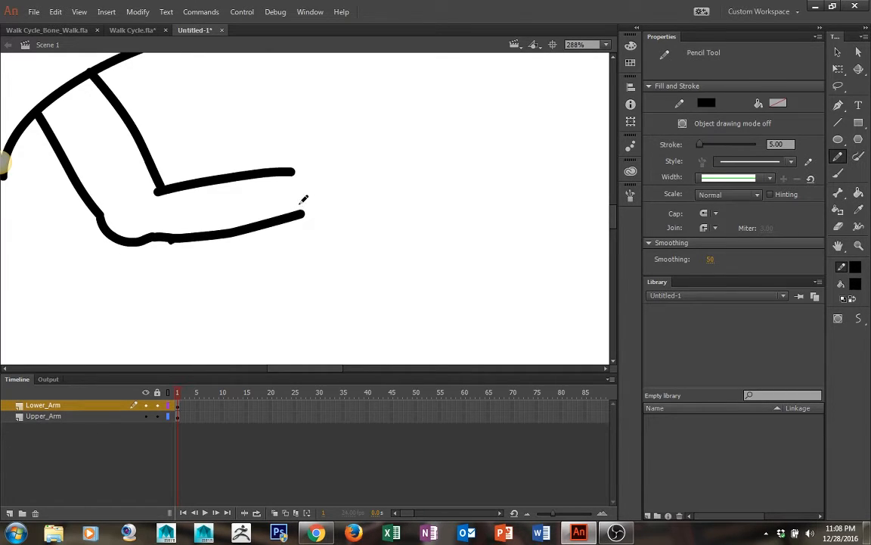
- Remove the stray stub on the forearm's bottom outline near the elbow and smooth the line there
key("v")
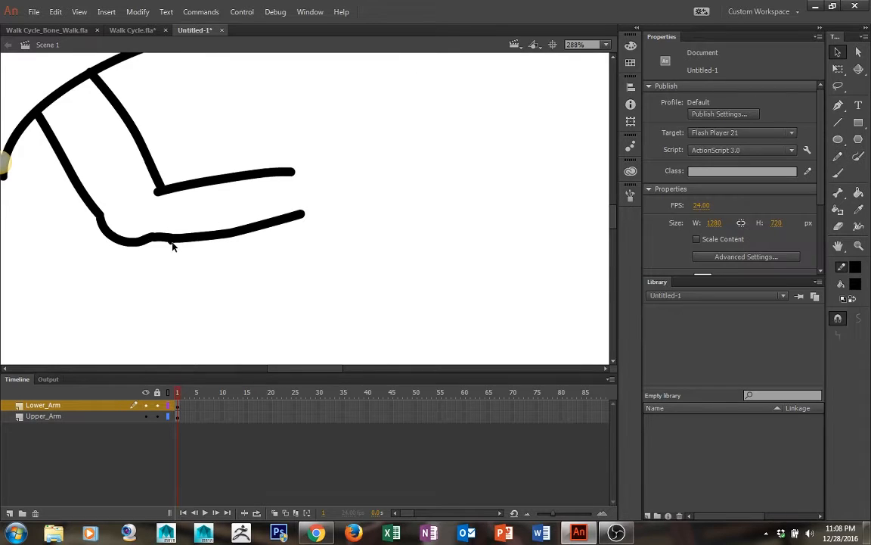
left_click(171, 242)
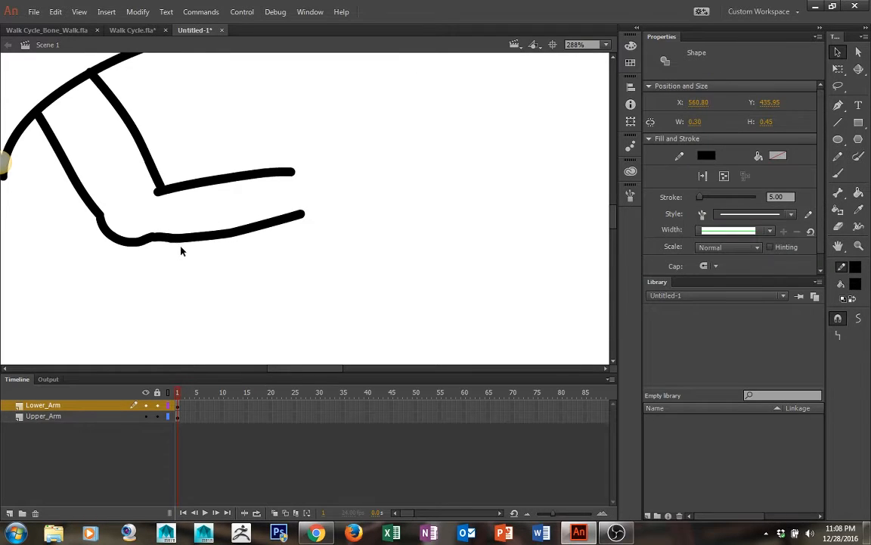
left_click(181, 251)
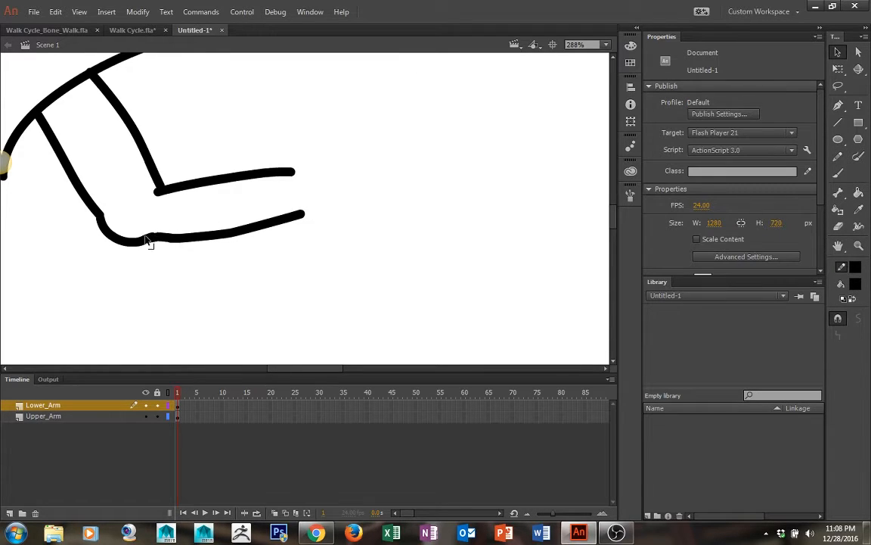
left_click(161, 239)
key("Delete")
left_click_drag(171, 242, 156, 241)
- Switch to the Pencil tool and add a new layer named Hand above Lower_Arm
key("y")
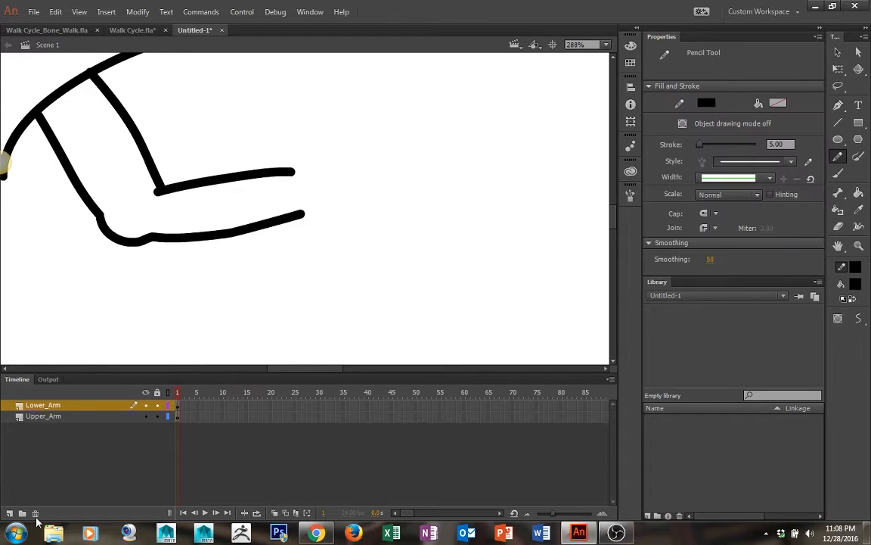
left_click(9, 513)
double_click(33, 404)
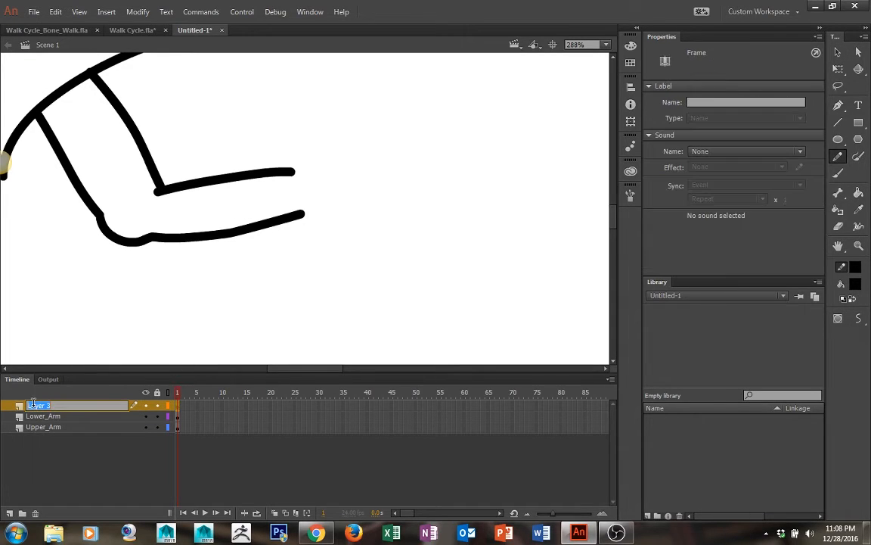
type("Hand")
key("Return")
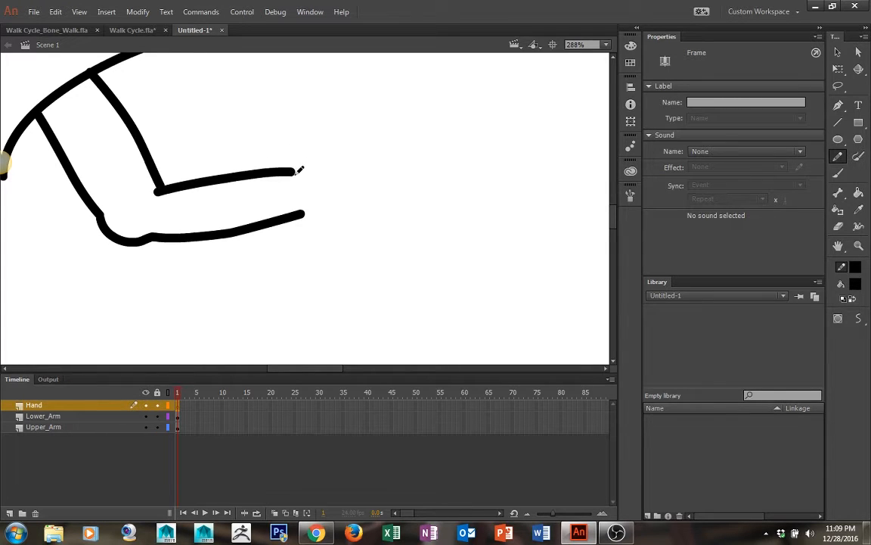
- Draw the hand with thumb and curled fingers between the forearm's line ends on the Hand layer, and tidy its strokes
mouse_move(293, 175)
left_mouse_down()
mouse_move(317, 134)
mouse_move(321, 157)
mouse_move(363, 134)
mouse_move(349, 155)
mouse_move(376, 149)
mouse_move(362, 171)
left_mouse_up()
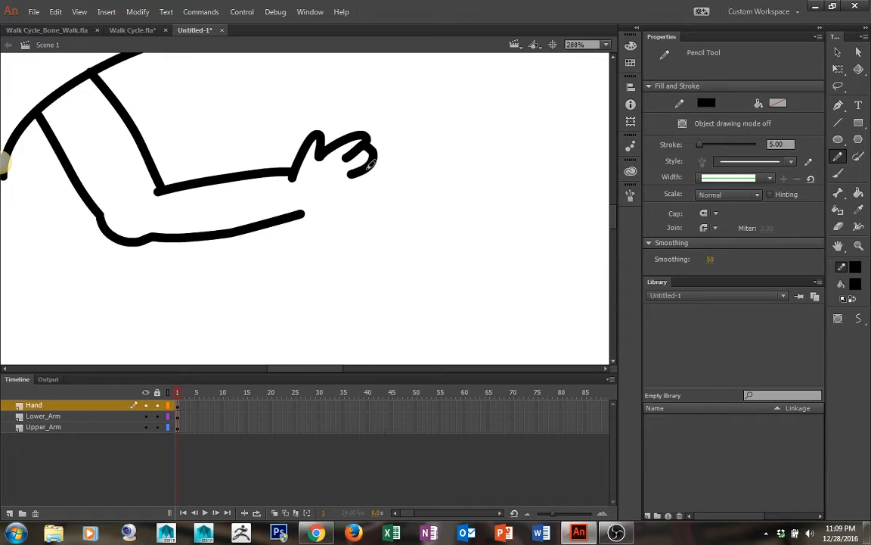
mouse_move(371, 167)
left_mouse_down()
mouse_move(377, 177)
mouse_move(347, 190)
mouse_move(372, 206)
mouse_move(311, 213)
left_mouse_up()
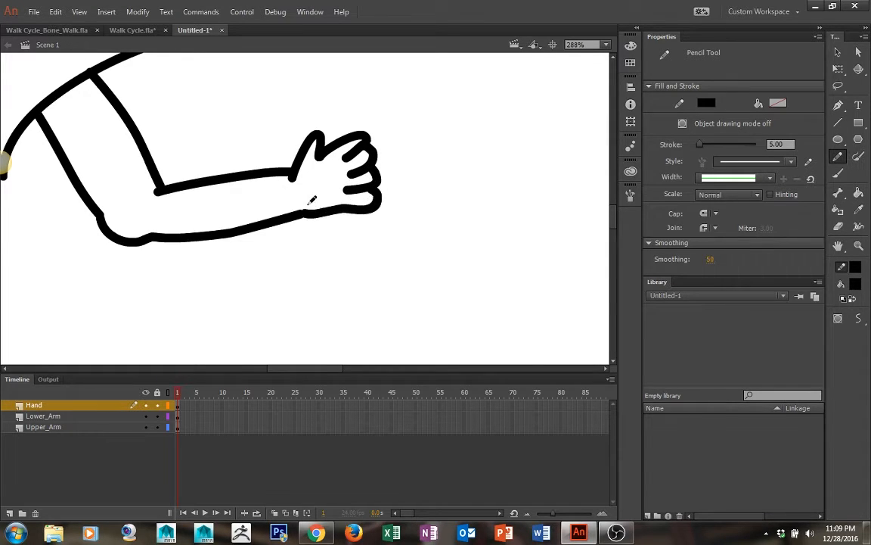
key("v")
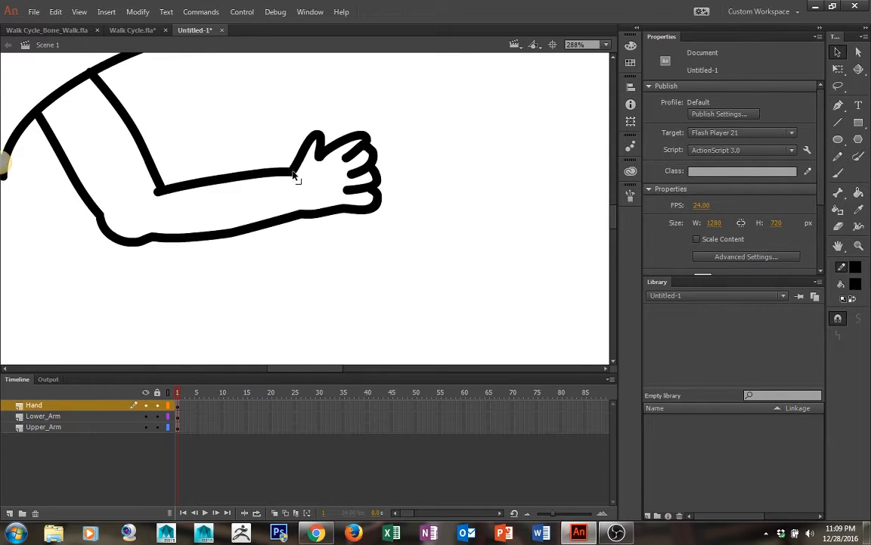
left_click(368, 146)
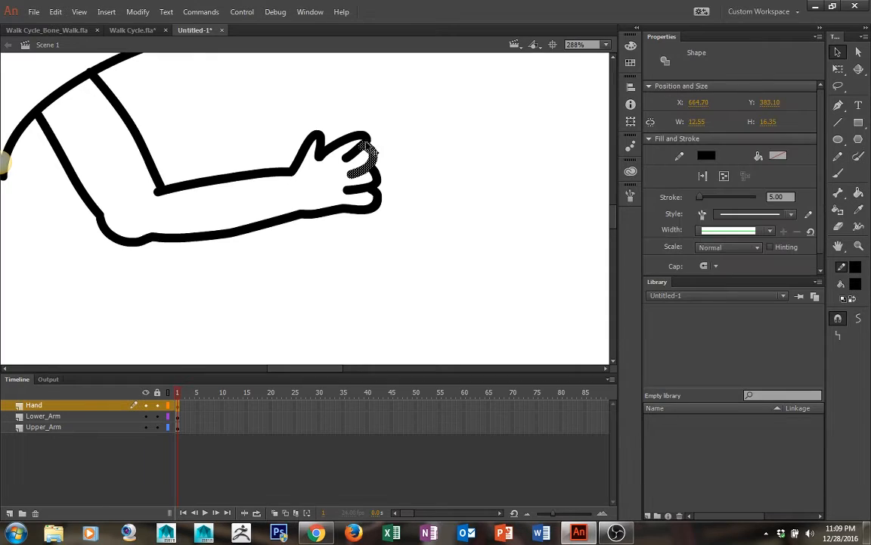
left_click(370, 150)
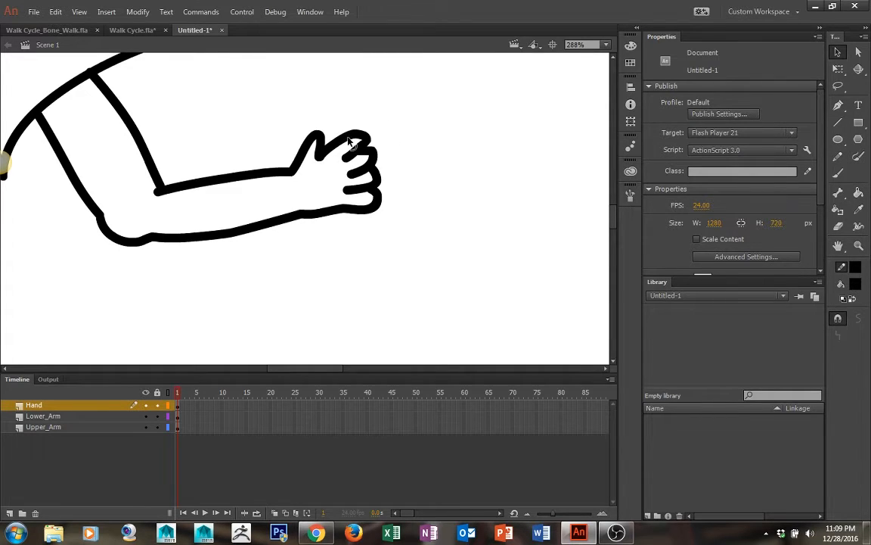
- Draw curved inner cuff lines from both sleeve corners to the arm's edges on the Upper_Arm layer
mouse_move(322, 198)
left_mouse_down()
mouse_move(393, 191)
mouse_move(328, 242)
mouse_move(382, 227)
left_mouse_up()
key("y")
left_click_drag(304, 191, 349, 167)
key("ctrl+z")
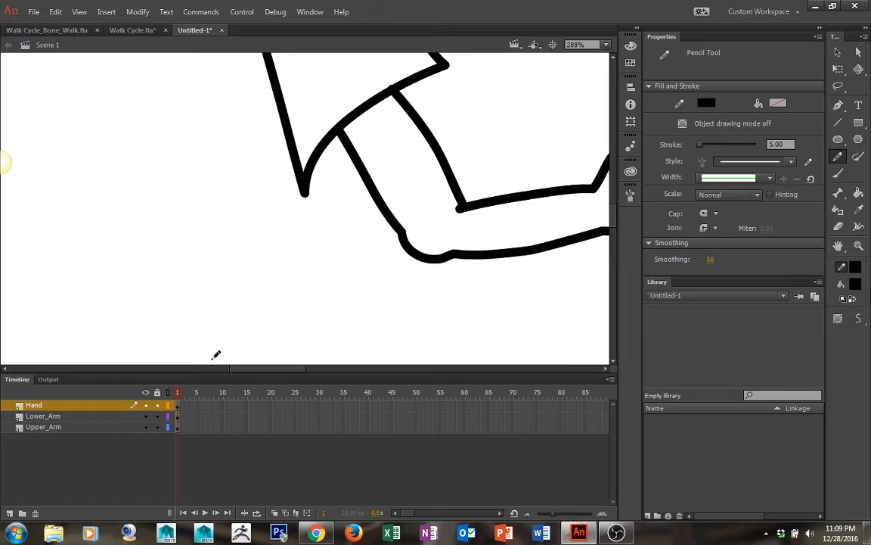
left_click(79, 427)
mouse_move(303, 192)
left_mouse_down()
mouse_move(339, 177)
mouse_move(354, 154)
left_mouse_up()
key("space")
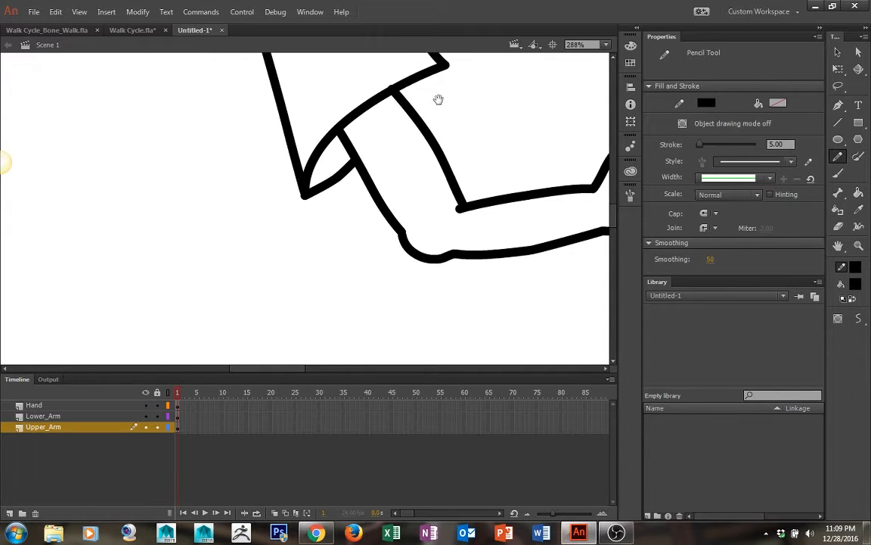
left_click_drag(439, 99, 421, 129)
mouse_move(431, 94)
left_mouse_down()
mouse_move(428, 118)
mouse_move(394, 143)
mouse_move(379, 177)
left_mouse_up()
key("space")
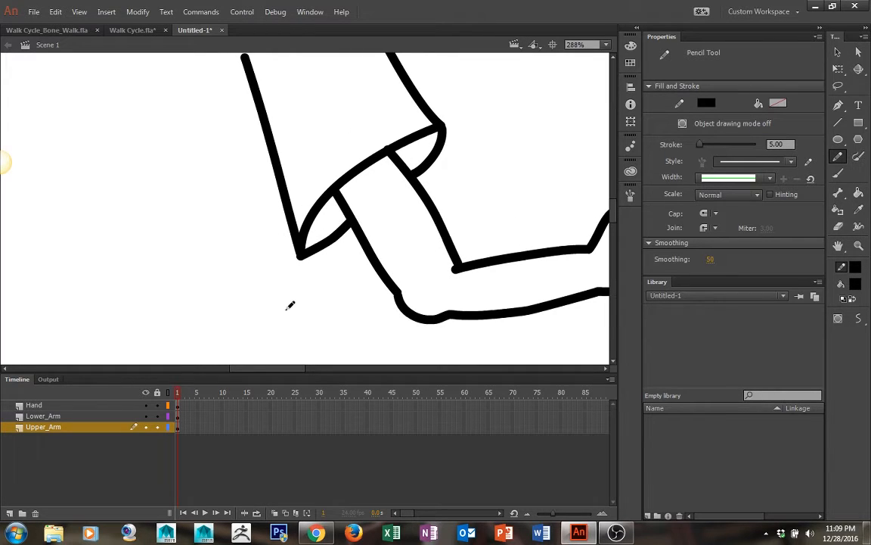
- Convert all artwork on the Upper_Arm layer to a Graphic symbol named Upper_Arm
left_click(98, 430)
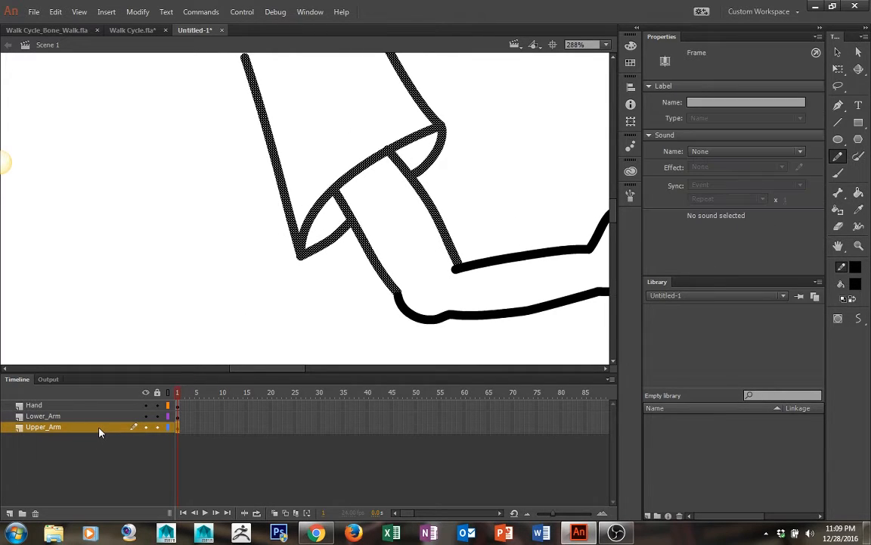
key("F8")
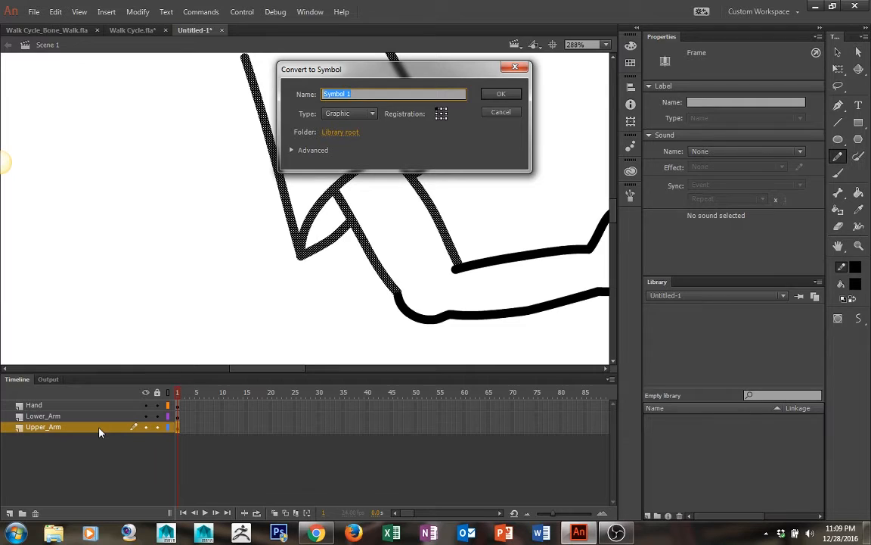
type("Upep")
key("Return")
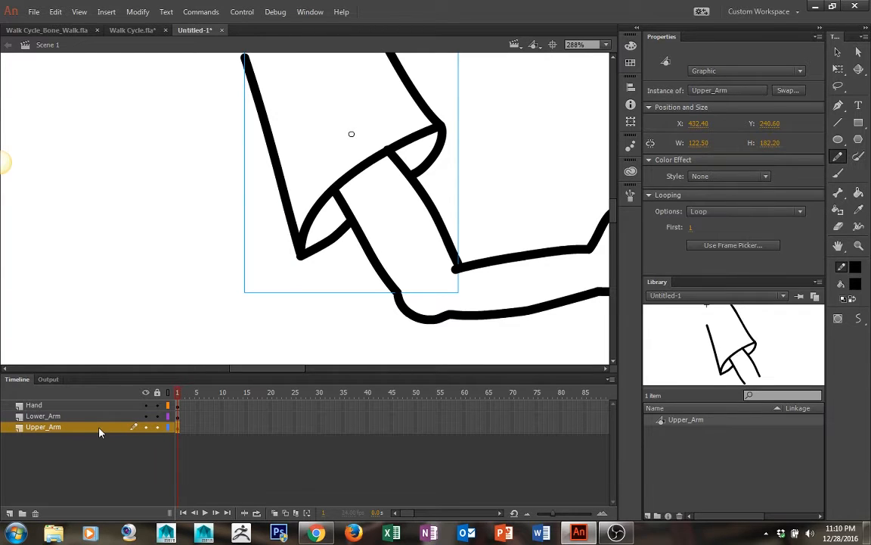
- Open the Upper_Arm symbol for editing and rename its layer as Outline
key("v")
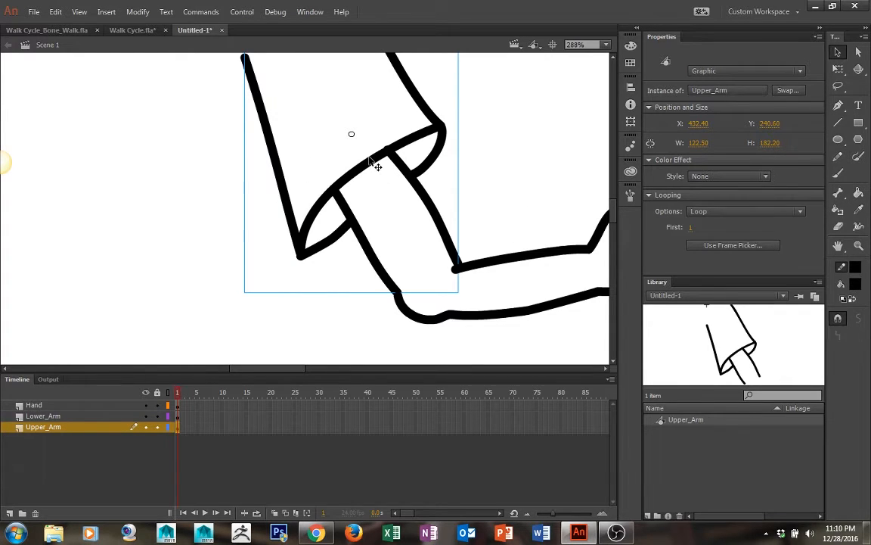
double_click(371, 161)
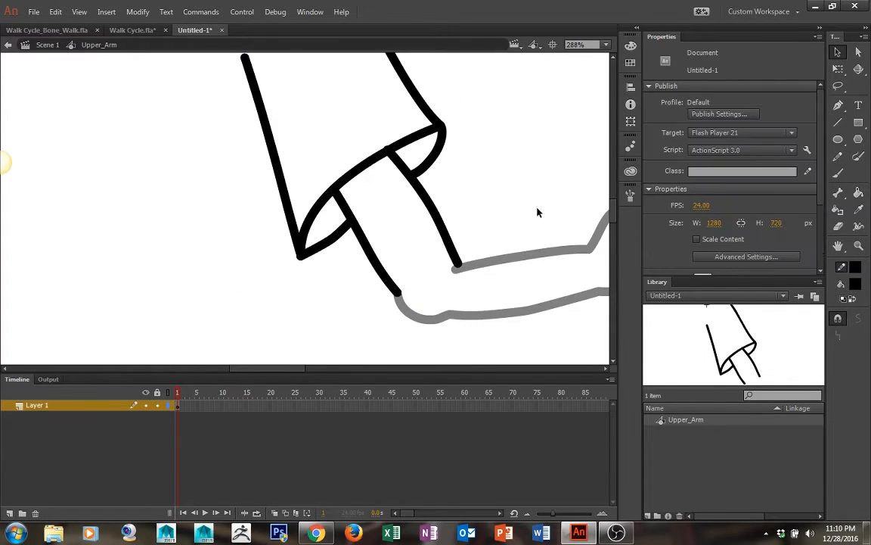
left_click_drag(480, 97, 519, 262)
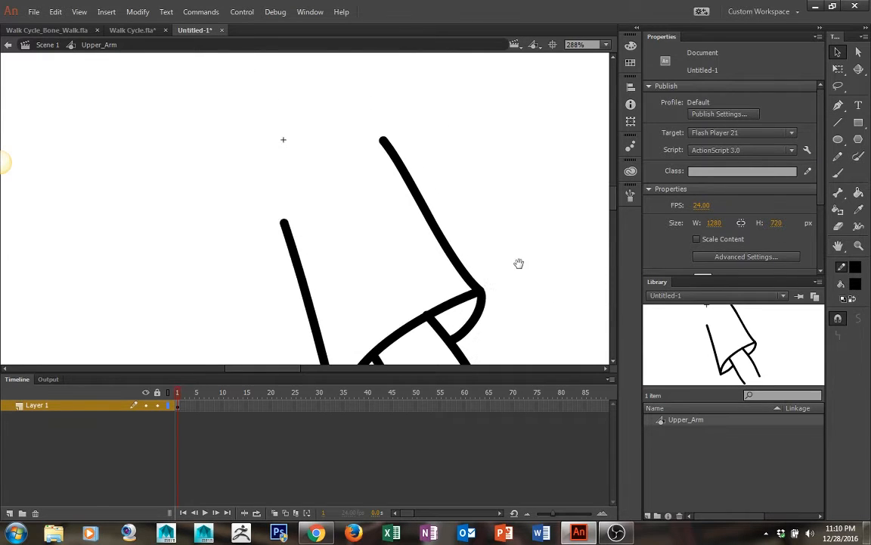
left_click(40, 407)
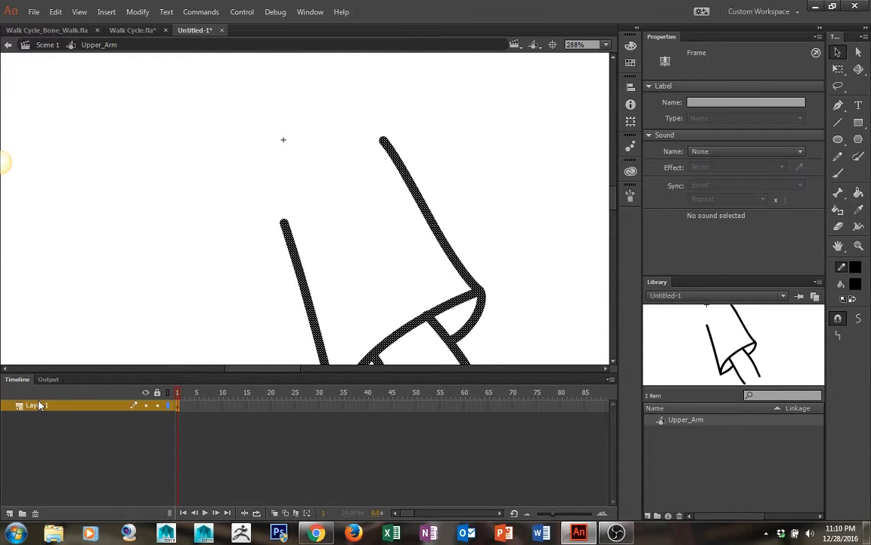
double_click(30, 406)
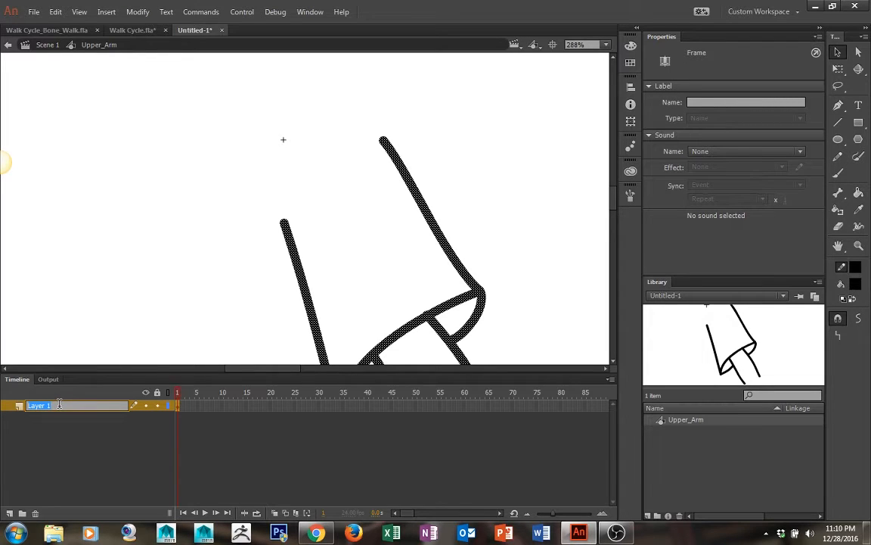
type("Outline")
key("Return")
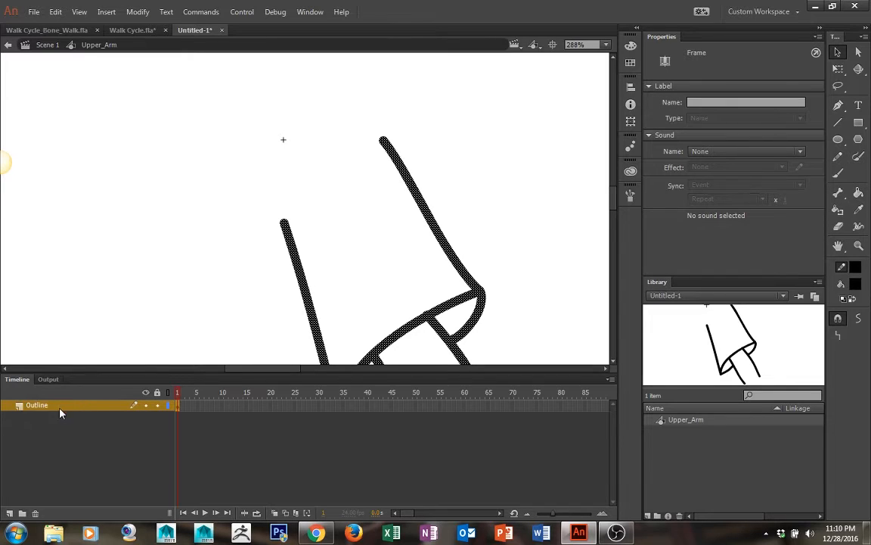
- Add a layer to the Upper_Arm symbol, place it below Outline, and name it Color
left_click(9, 513)
left_click(48, 336)
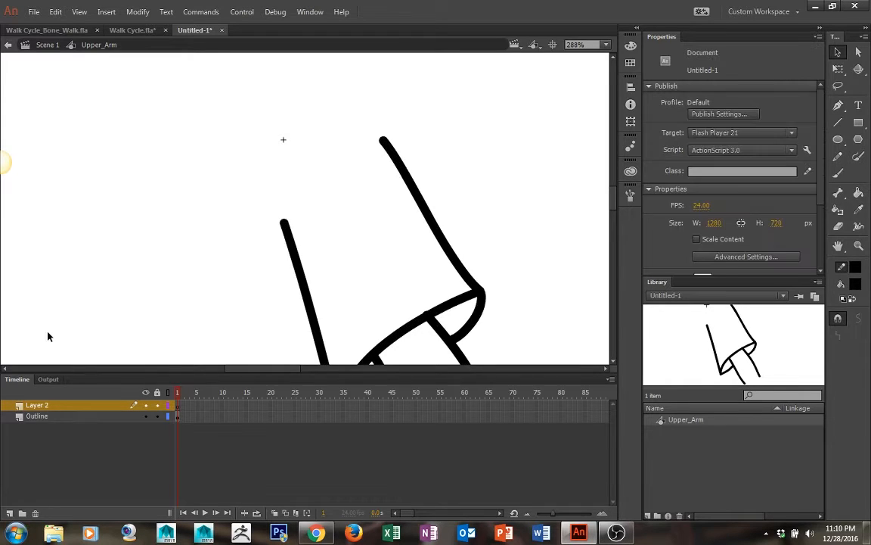
left_click_drag(37, 405, 38, 421)
double_click(37, 416)
type("C")
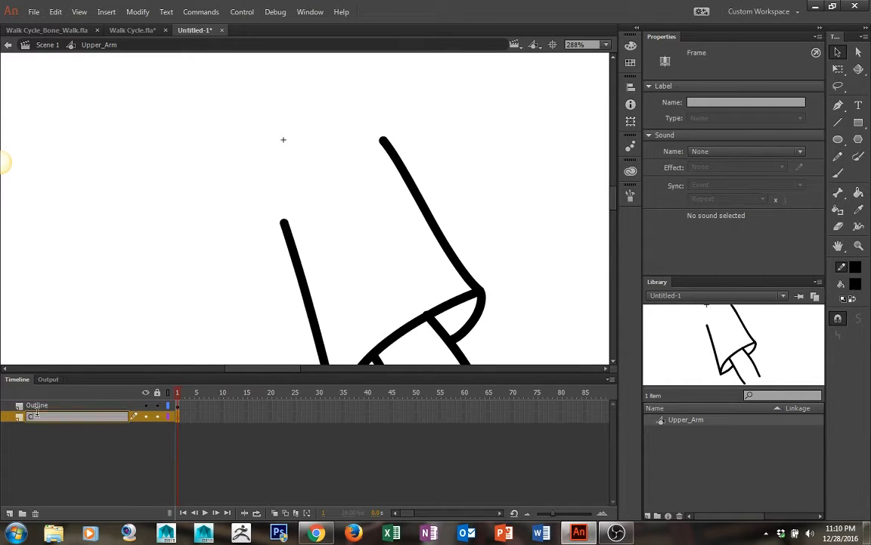
type("olor")
key("Return")
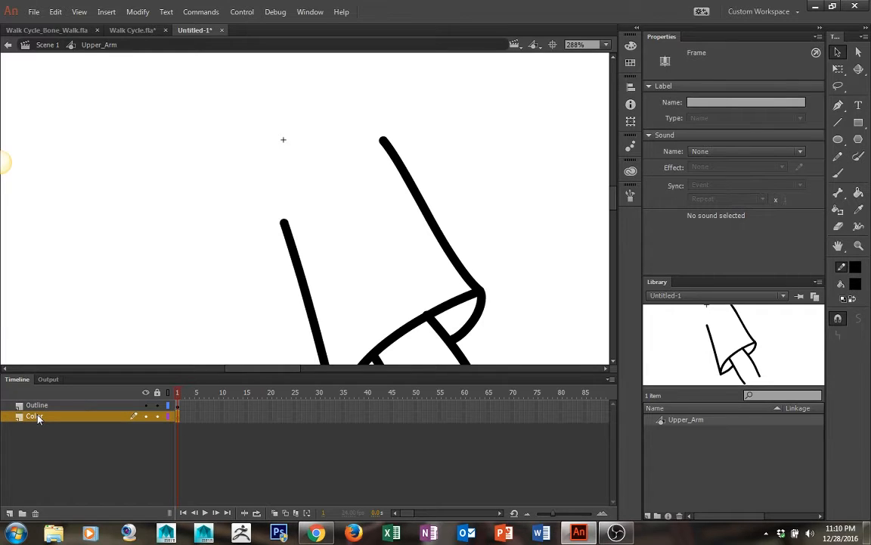
- Set the fill color to bright green and brush a rounded cap joining the sleeve's upper line ends on the Color layer
left_click(855, 284)
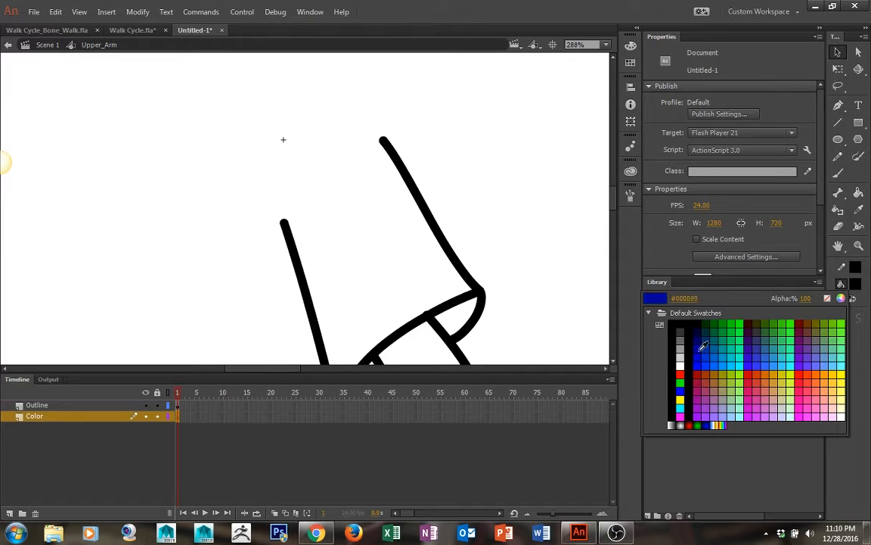
left_click(732, 325)
scroll(306, 245, "down", 2)
key("b")
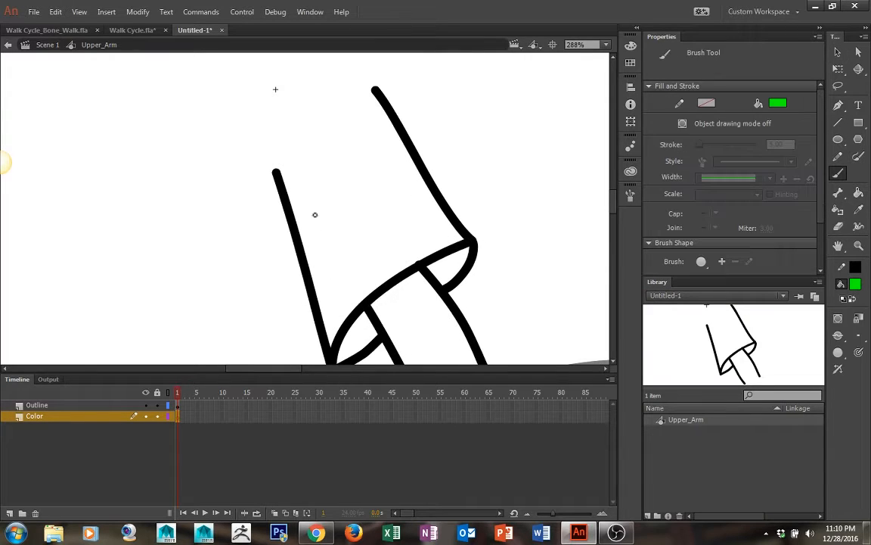
mouse_move(281, 176)
left_mouse_down()
mouse_move(297, 112)
mouse_move(340, 84)
mouse_move(370, 91)
left_mouse_up()
key("ctrl+z")
mouse_move(279, 175)
left_mouse_down()
mouse_move(272, 124)
mouse_move(286, 96)
mouse_move(302, 82)
mouse_move(374, 87)
left_mouse_up()
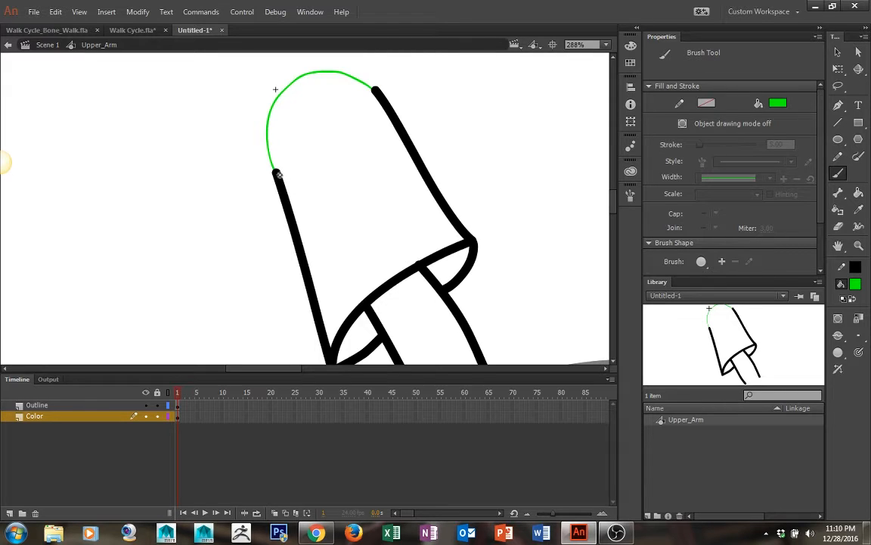
- Brush green lines along the sleeve's two side edges and hem to close the shape on the Color layer
mouse_move(279, 178)
left_mouse_down()
mouse_move(336, 362)
mouse_move(368, 302)
mouse_move(469, 241)
left_mouse_up()
key("ctrl+z")
key("ctrl+z")
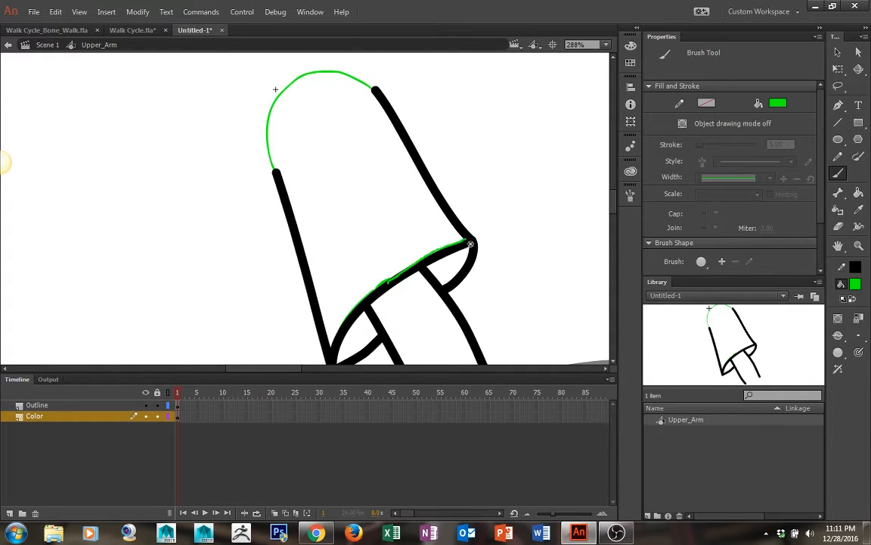
key("ctrl+z")
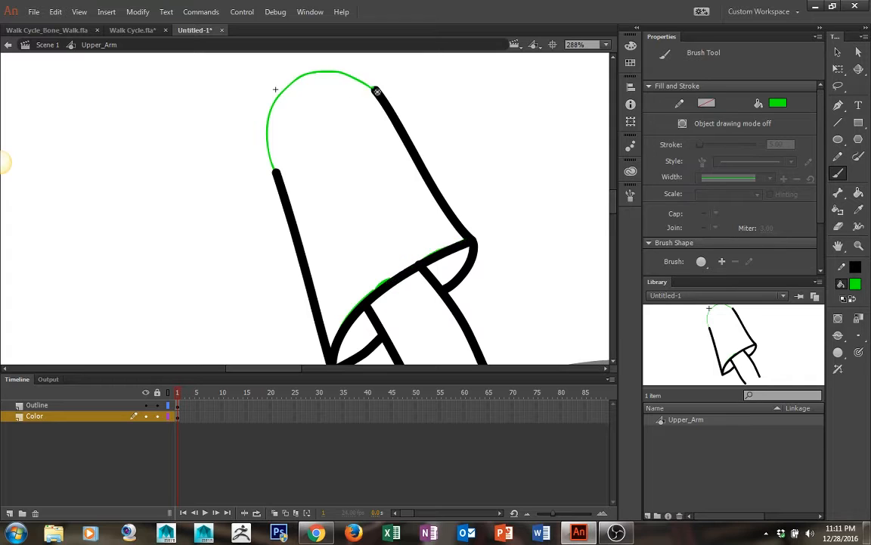
mouse_move(376, 91)
left_mouse_down()
mouse_move(463, 231)
mouse_move(453, 251)
left_mouse_up()
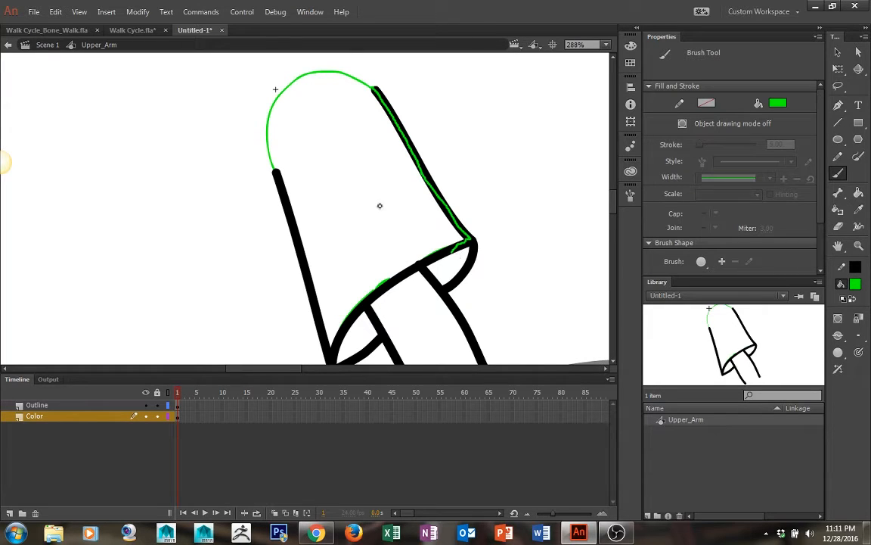
key("ctrl+z")
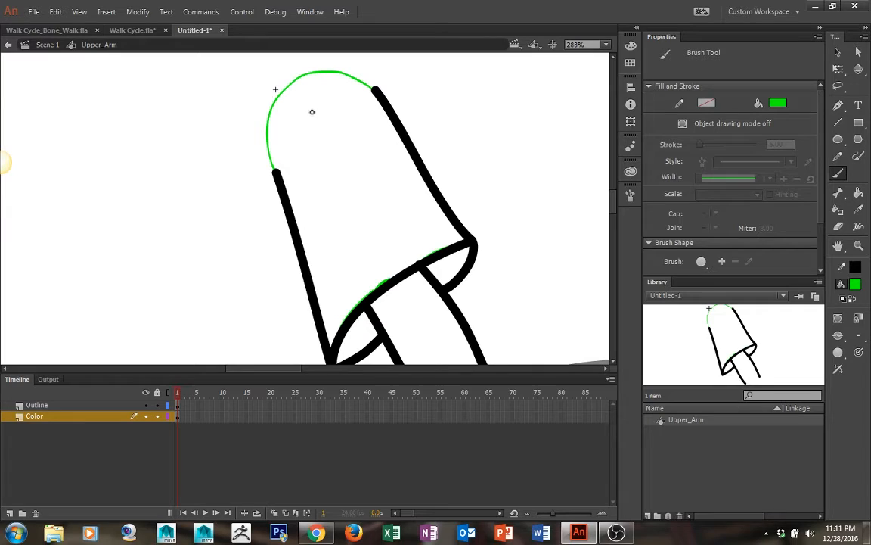
- Fill the sleeve shape with bright green on the Color layer while the Outline layer is hidden, and show Outline again
key("k")
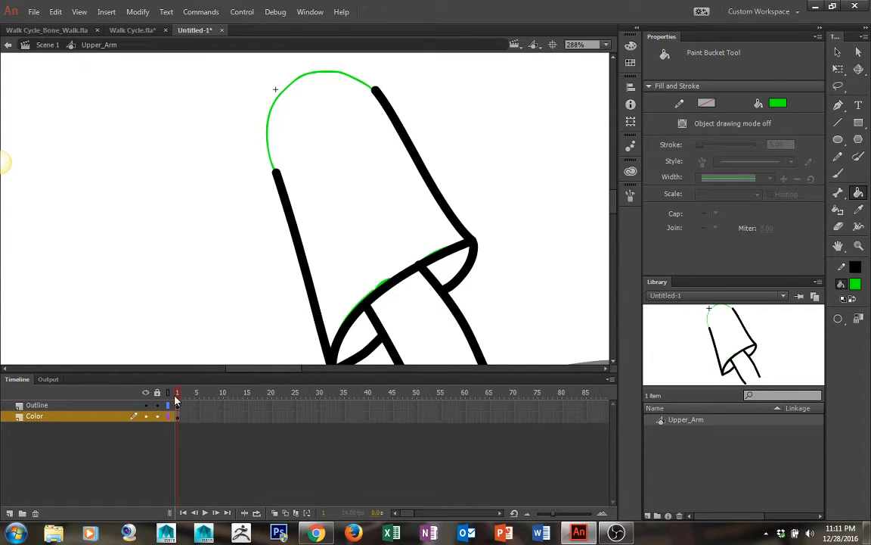
left_click(145, 405)
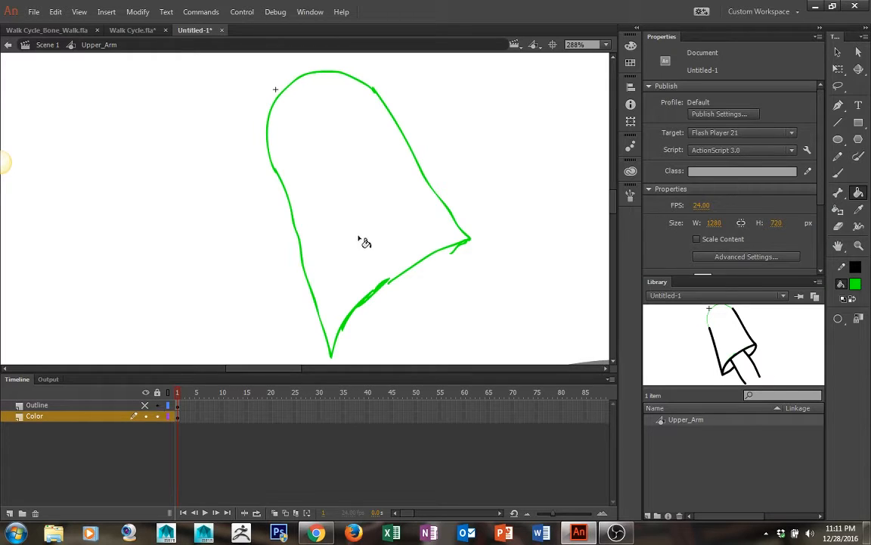
key("b")
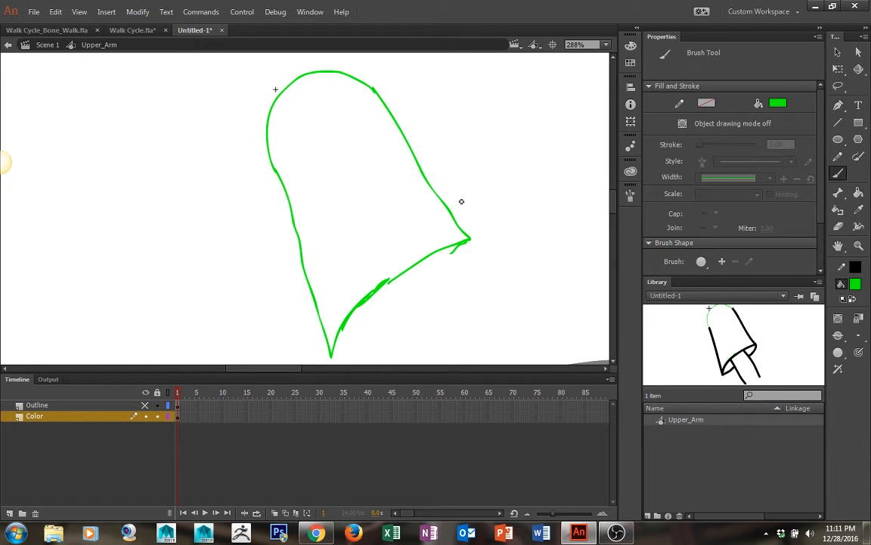
key("k")
left_click(390, 257)
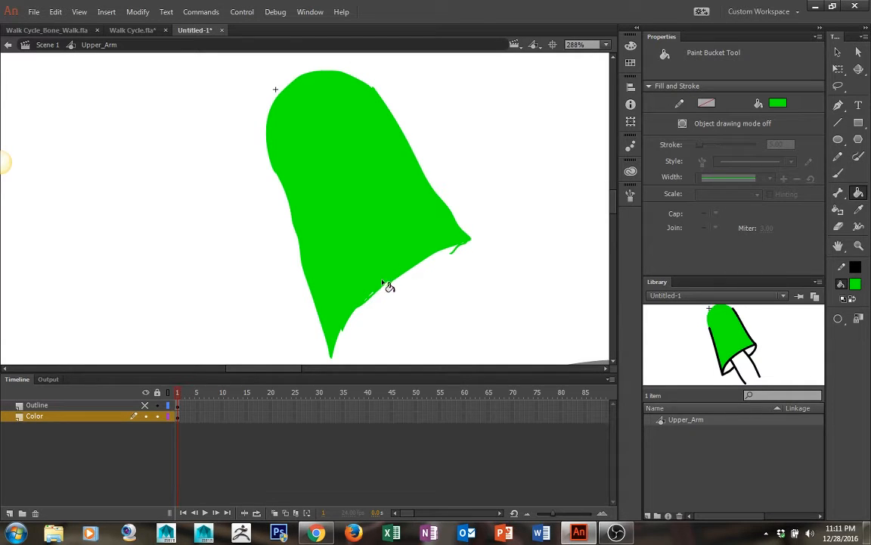
key("b")
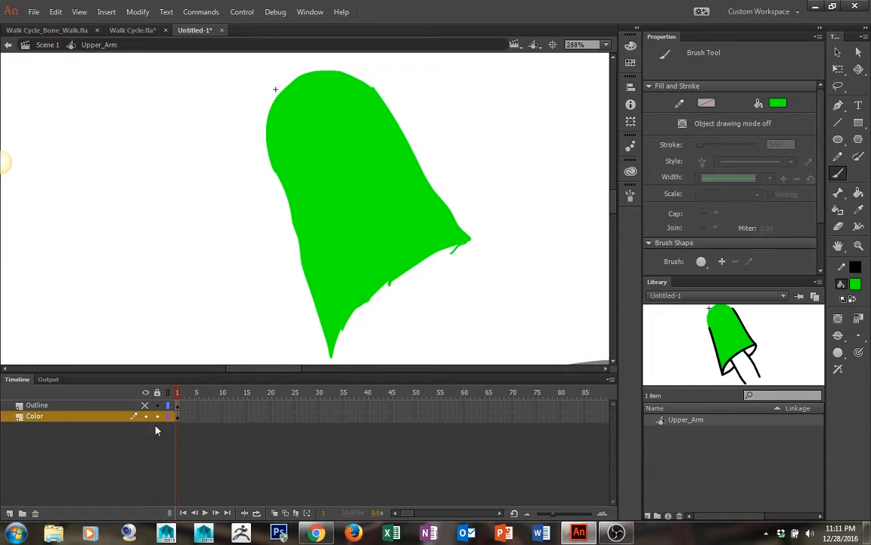
left_click(146, 406)
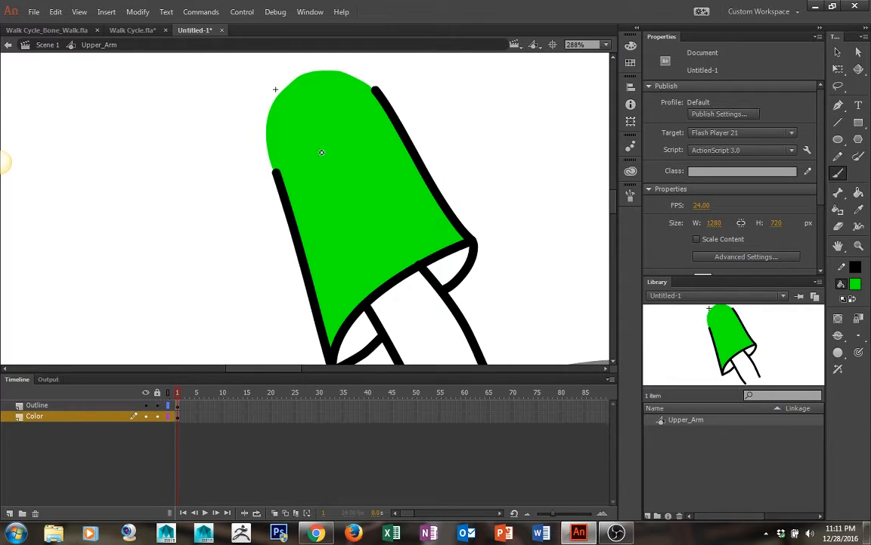
- Set the fill color to dark green #006600, then trace and fill the inner sleeve opening near the sleeve's lower corner
scroll(454, 144, "down", 3)
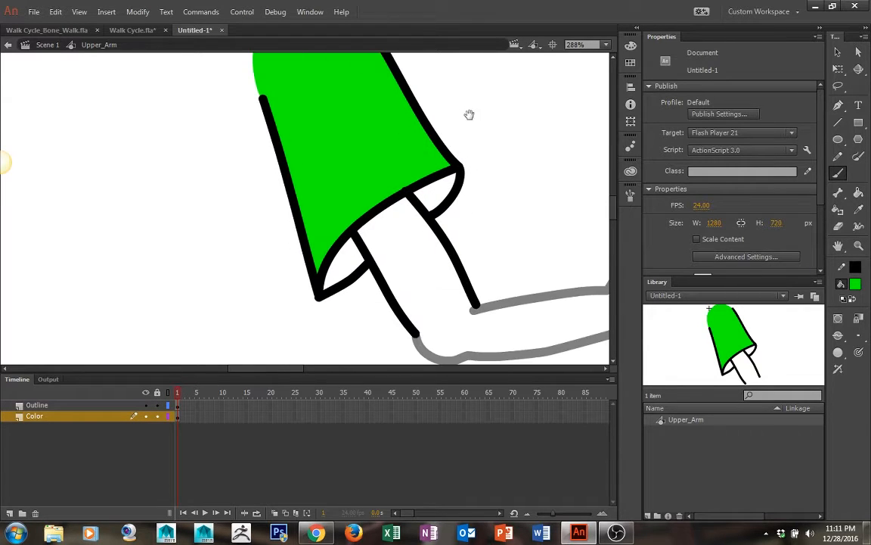
left_click(855, 284)
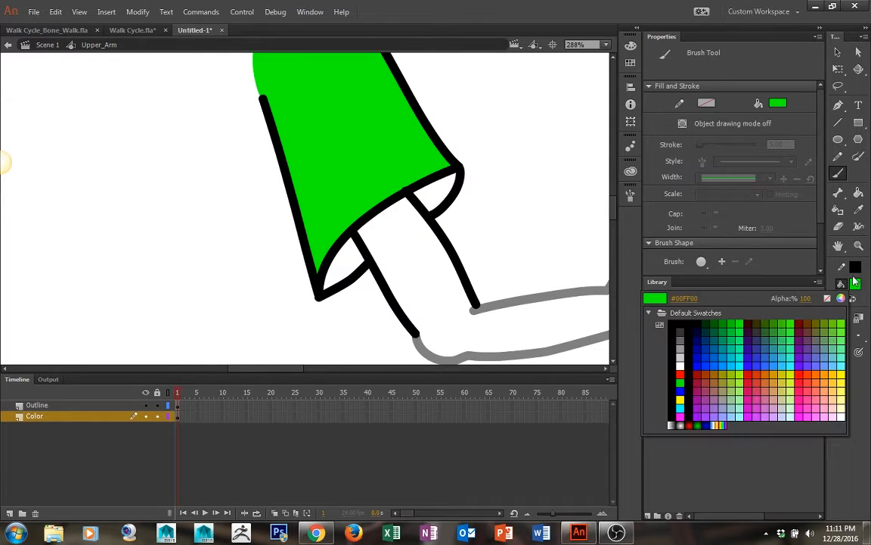
left_click(718, 320)
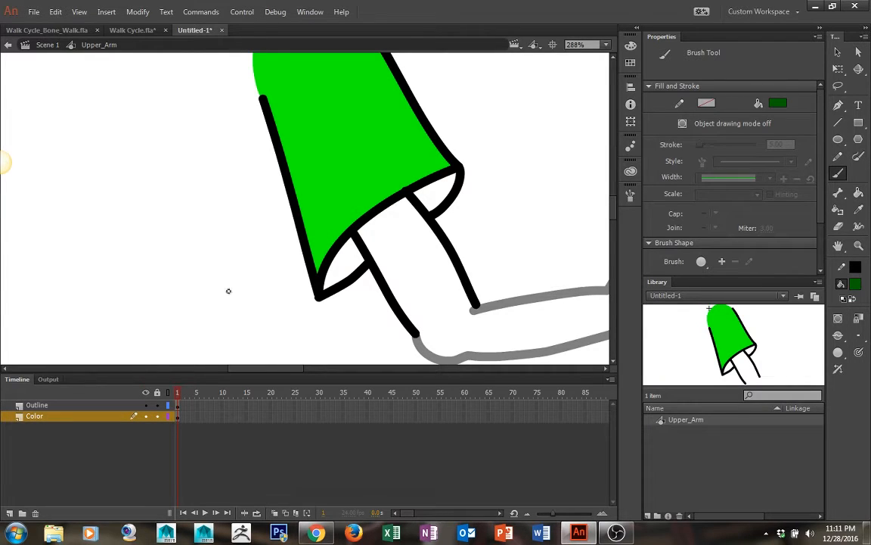
mouse_move(325, 297)
left_mouse_down()
mouse_move(353, 239)
mouse_move(369, 270)
mouse_move(331, 296)
left_mouse_up()
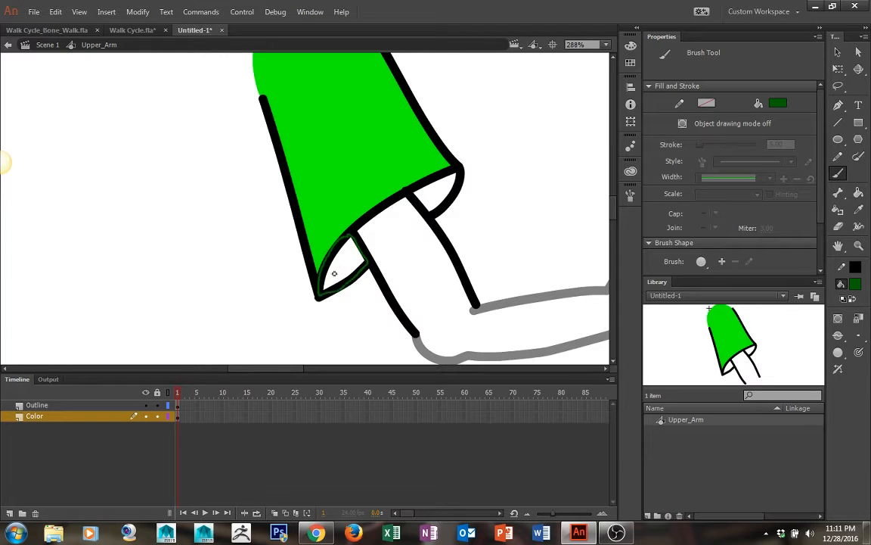
key("k")
left_click(346, 263)
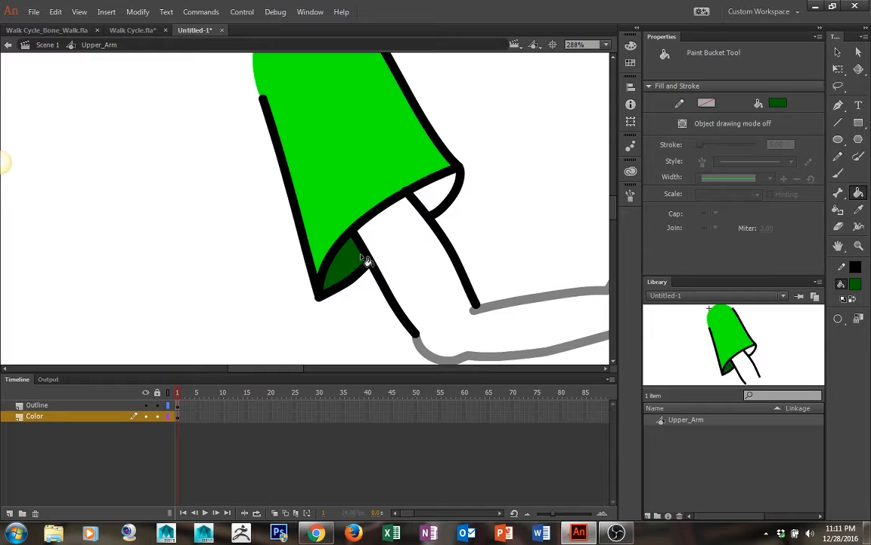
- Trace and fill the inner sleeve opening on the other side of the arm with the same dark green
key("b")
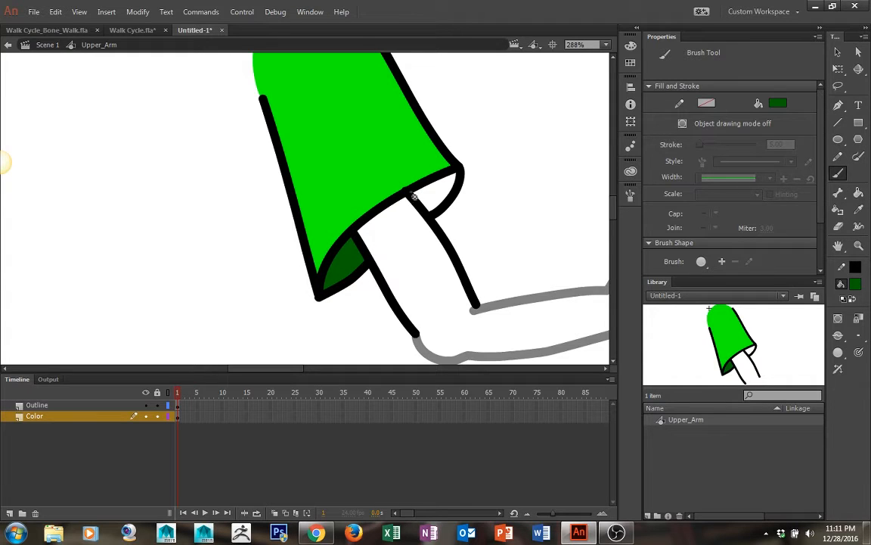
mouse_move(415, 197)
left_mouse_down()
mouse_move(436, 220)
mouse_move(459, 193)
mouse_move(460, 177)
mouse_move(417, 193)
left_mouse_up()
key("k")
left_click(442, 195)
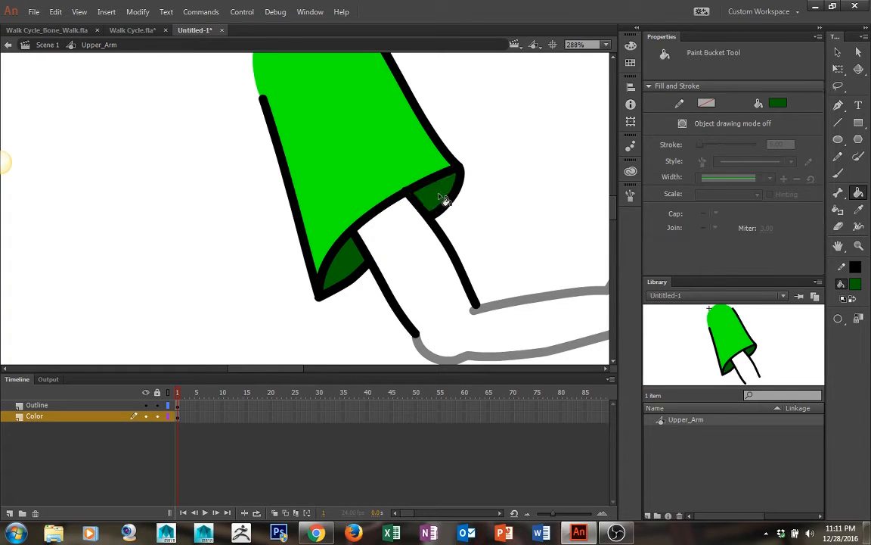
- Set the fill color to yellow, brush a closed outline with a rounded elbow end around the bare arm below the sleeve, and fill it
key("b")
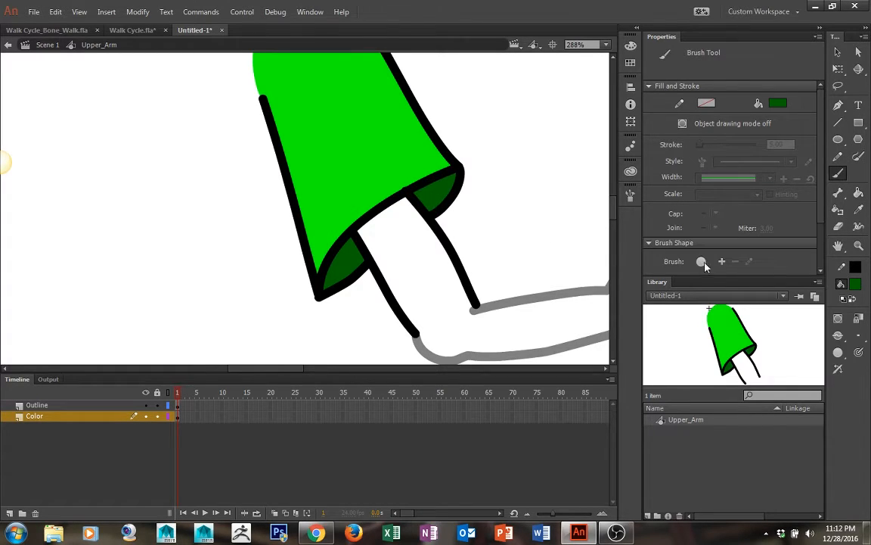
left_click(853, 283)
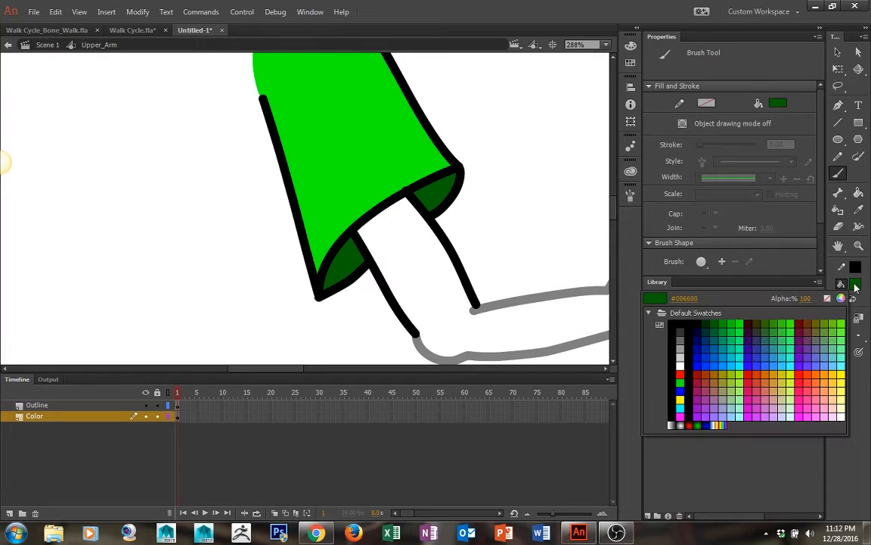
left_click(843, 373)
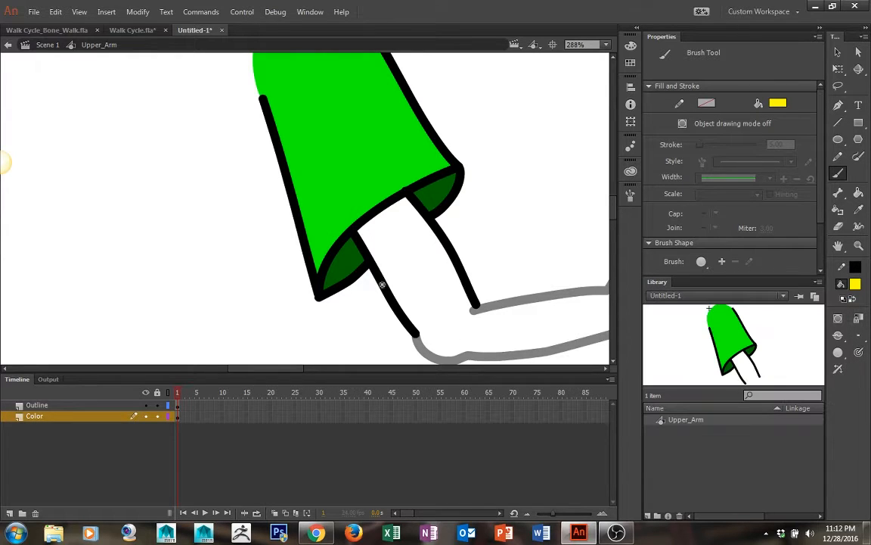
left_click_drag(353, 230, 396, 295)
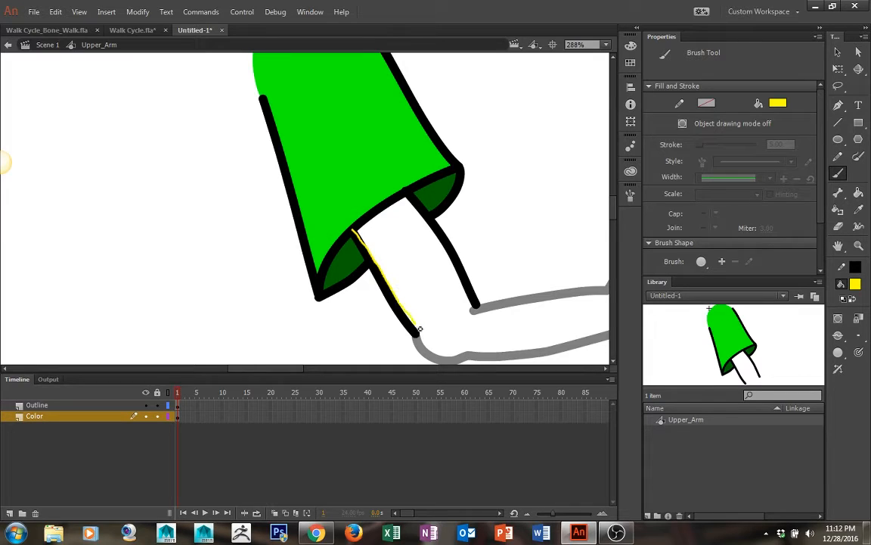
mouse_move(420, 329)
left_mouse_down()
mouse_move(376, 296)
mouse_move(344, 245)
left_mouse_up()
mouse_move(388, 283)
left_mouse_down()
mouse_move(426, 340)
mouse_move(462, 337)
mouse_move(476, 322)
mouse_move(462, 275)
mouse_move(414, 199)
mouse_move(401, 198)
mouse_move(360, 230)
left_mouse_up()
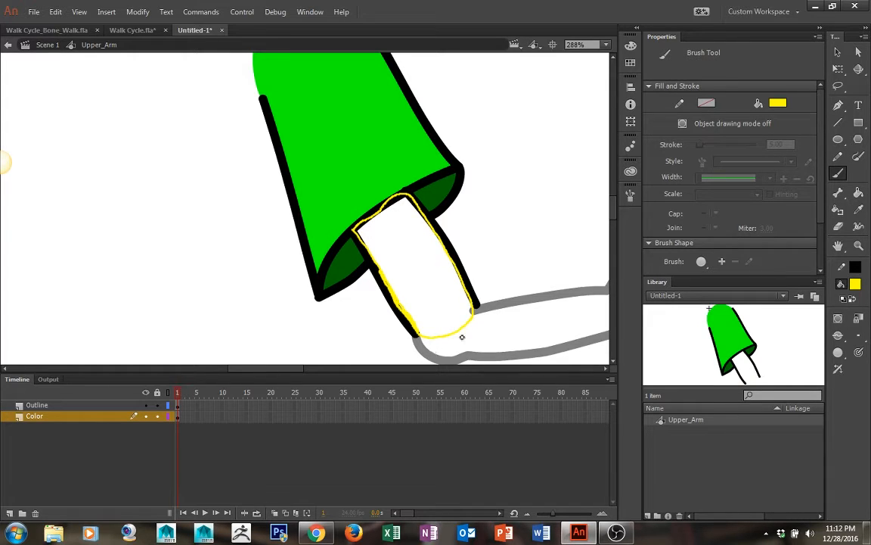
left_click_drag(452, 338, 420, 342)
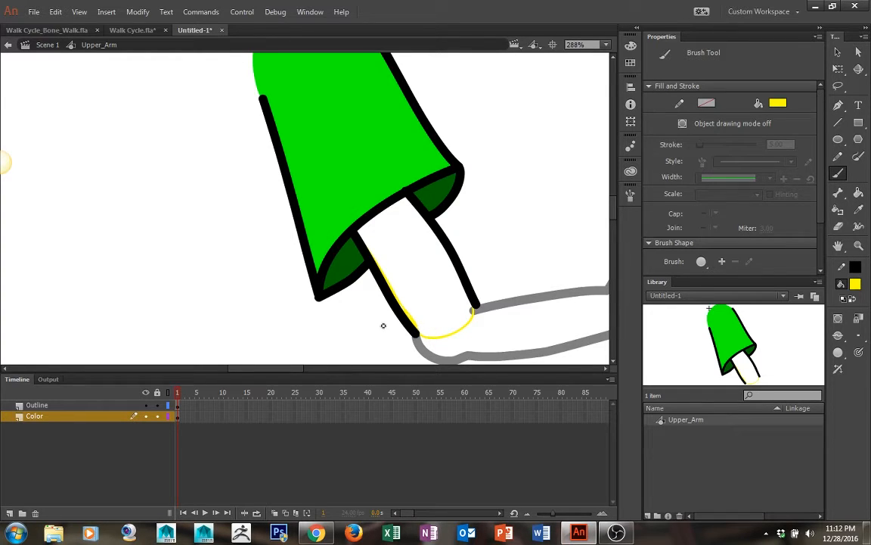
key("k")
left_click(382, 283)
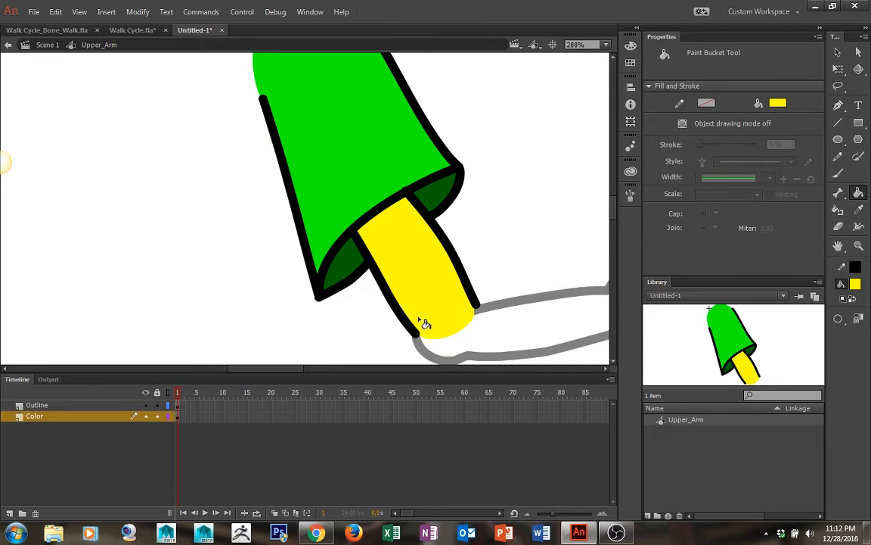
- Leave the Upper_Arm symbol for Scene 1 and clear the selection
key("b")
key("space")
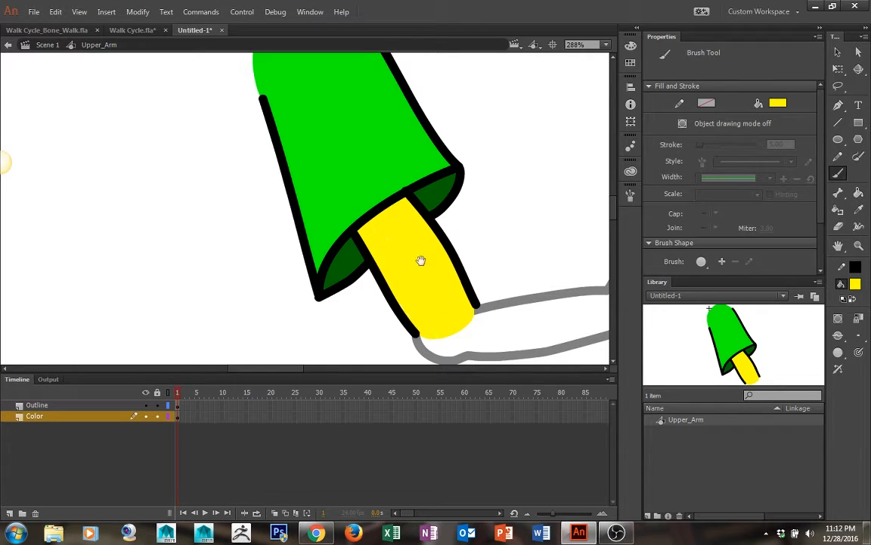
mouse_move(474, 265)
left_mouse_down()
mouse_move(435, 229)
mouse_move(411, 225)
mouse_move(424, 225)
left_mouse_up()
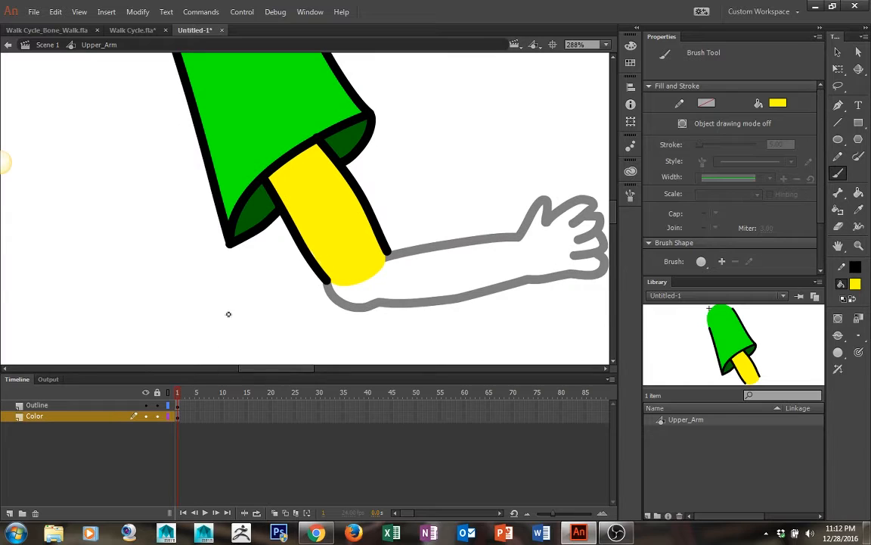
key("v")
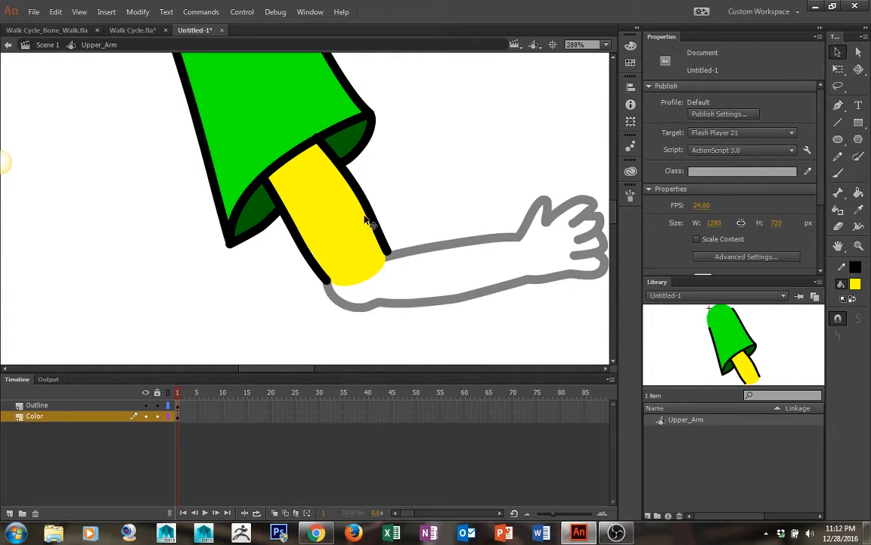
left_click(46, 45)
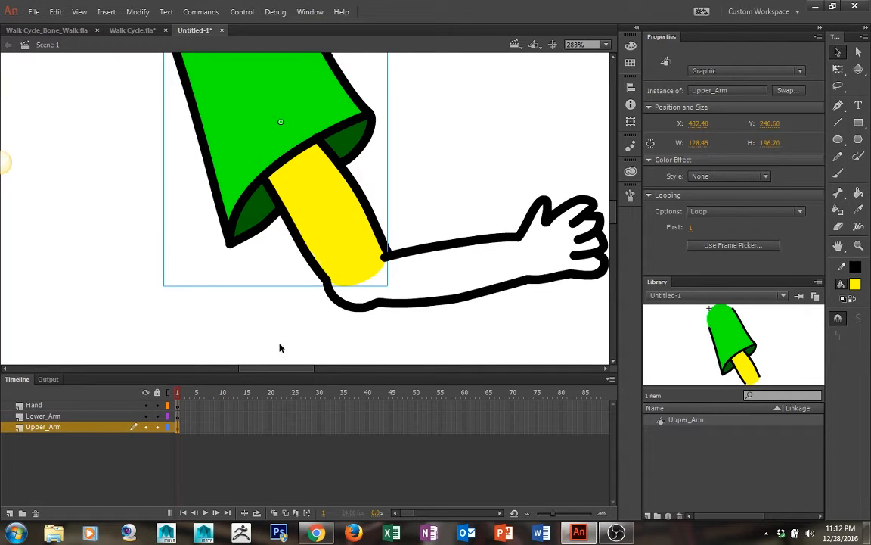
left_click(302, 318)
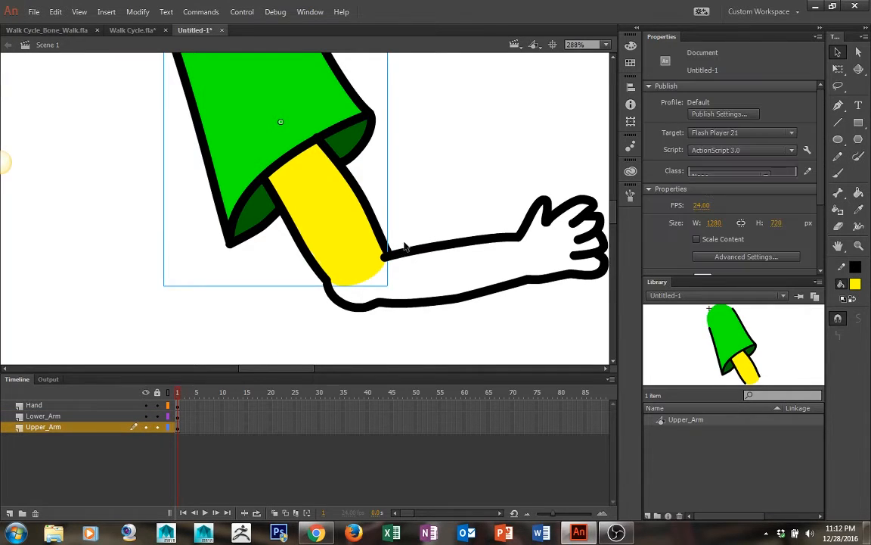
- Convert the artwork on the Lower_Arm layer to a graphic symbol named Lower_arm
left_click(45, 416)
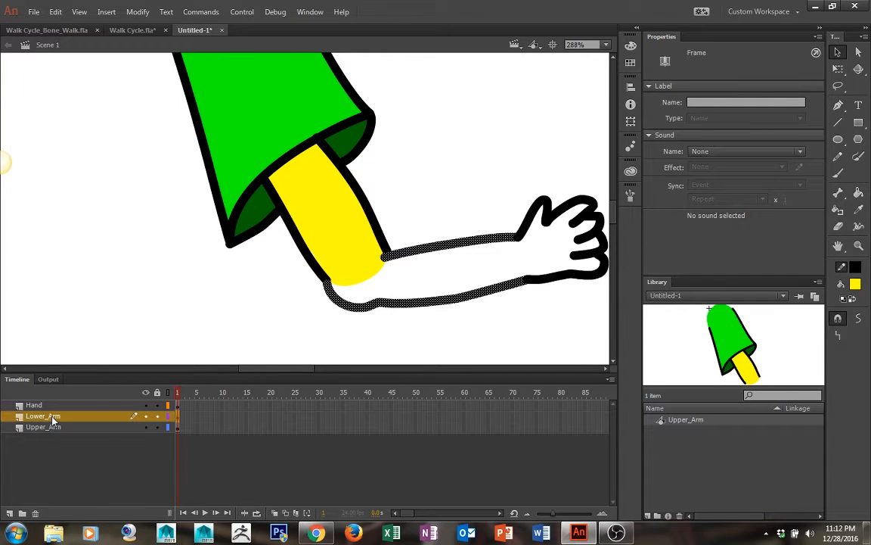
key("F8")
type("Lower_arm")
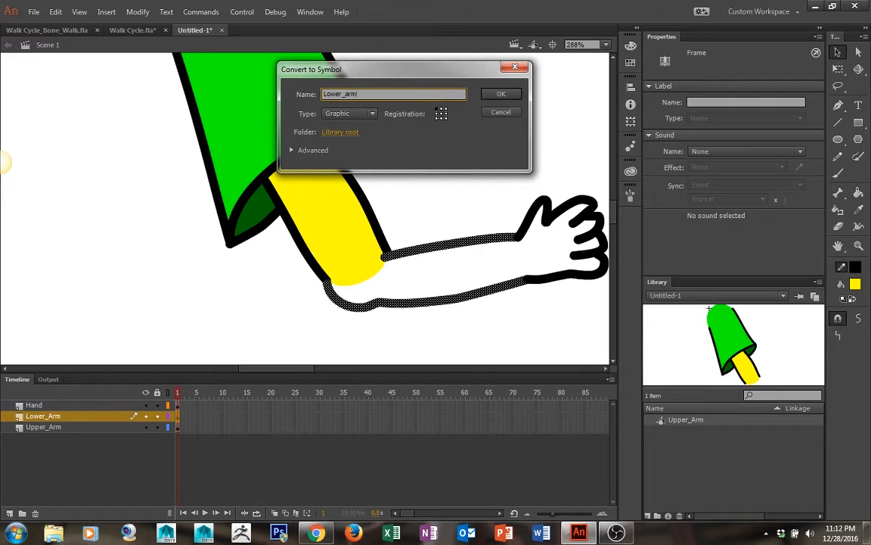
key("Return")
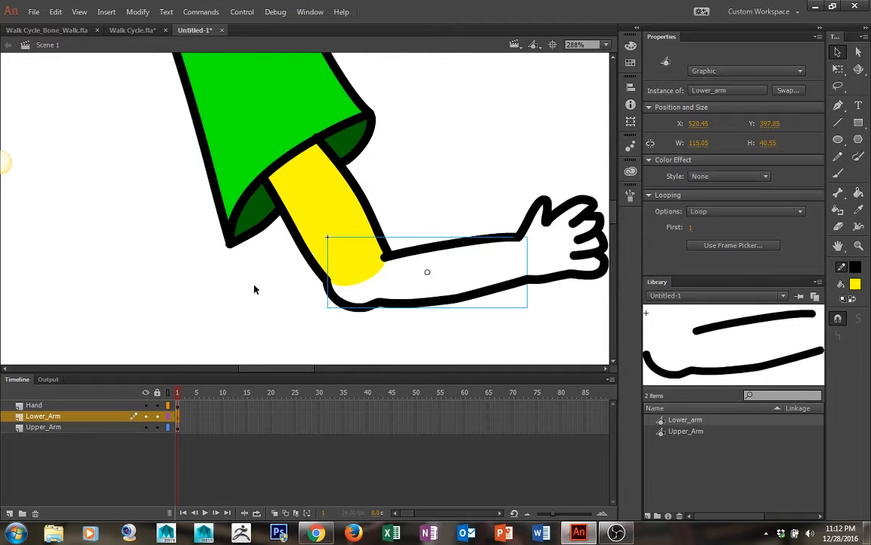
- Open the Lower_arm symbol for editing and add a layer named Color below its line-art layer
double_click(452, 249)
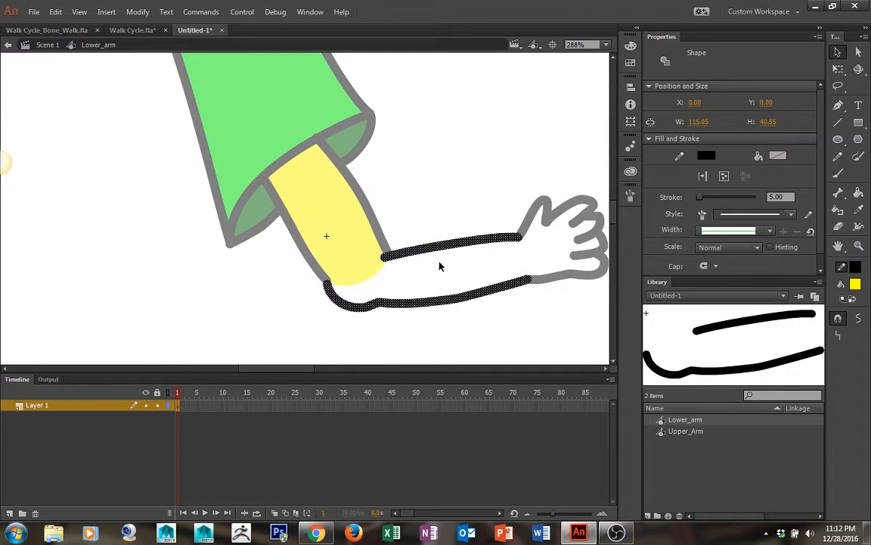
key("b")
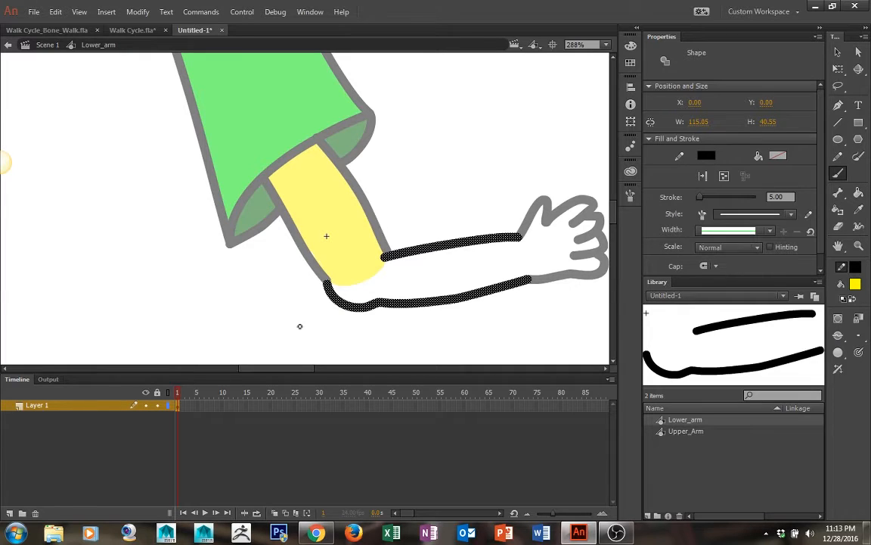
left_click(3, 517)
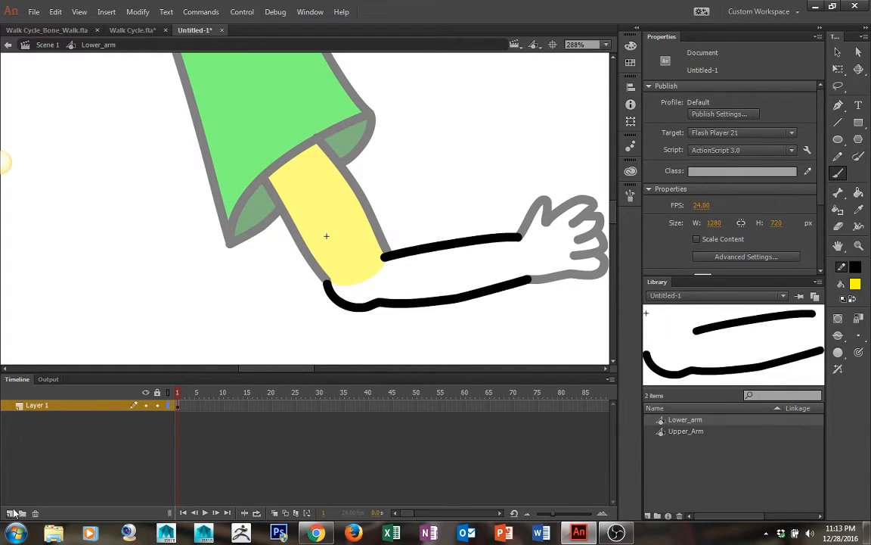
left_click(11, 513)
left_click_drag(31, 406, 30, 417)
double_click(36, 416)
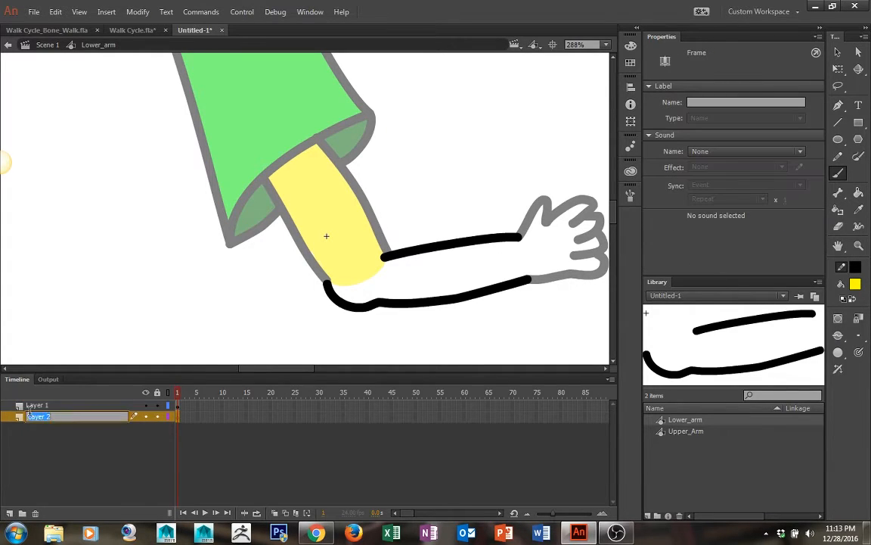
type("Color")
key("Return")
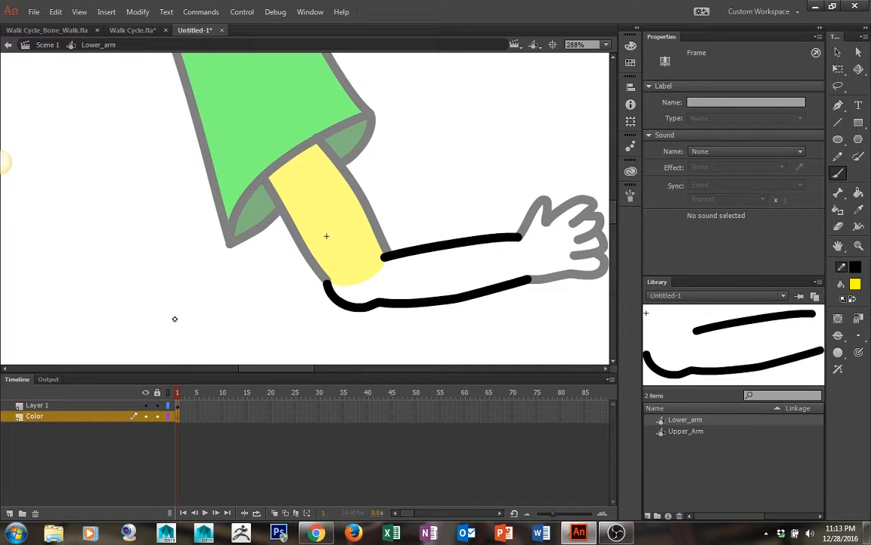
- Rename Layer 1 inside the Lower_arm symbol as Outline
left_click(96, 406)
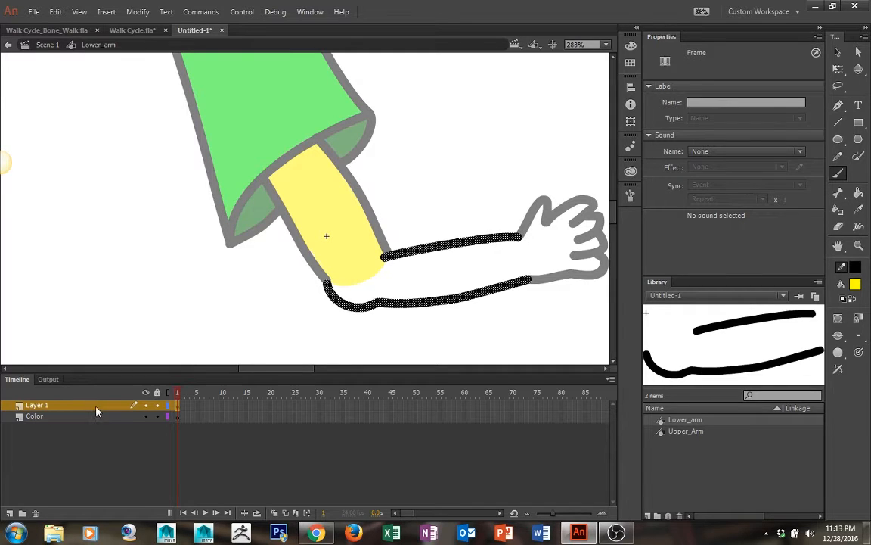
double_click(39, 405)
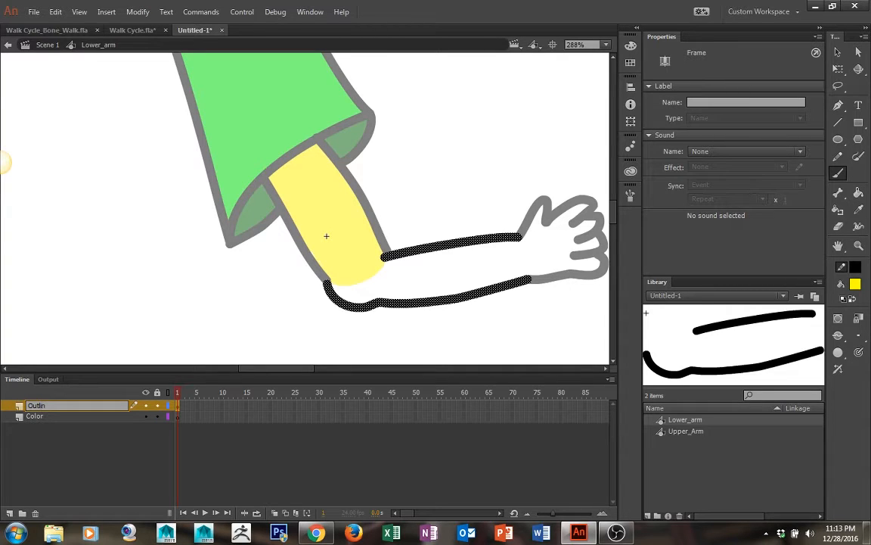
key("Return")
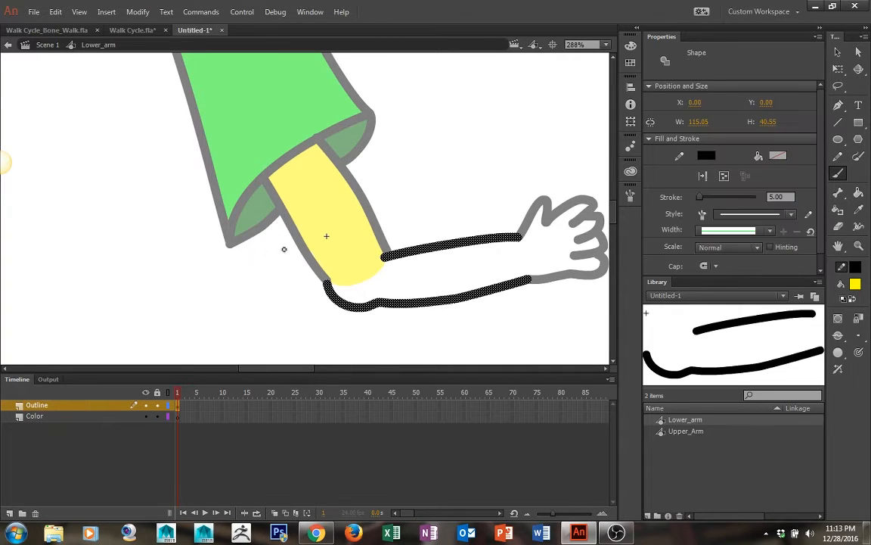
- On the Color layer, brush a closed yellow outline along the forearm with rounded wrist and elbow ends, and fill it with yellow
left_click(84, 416)
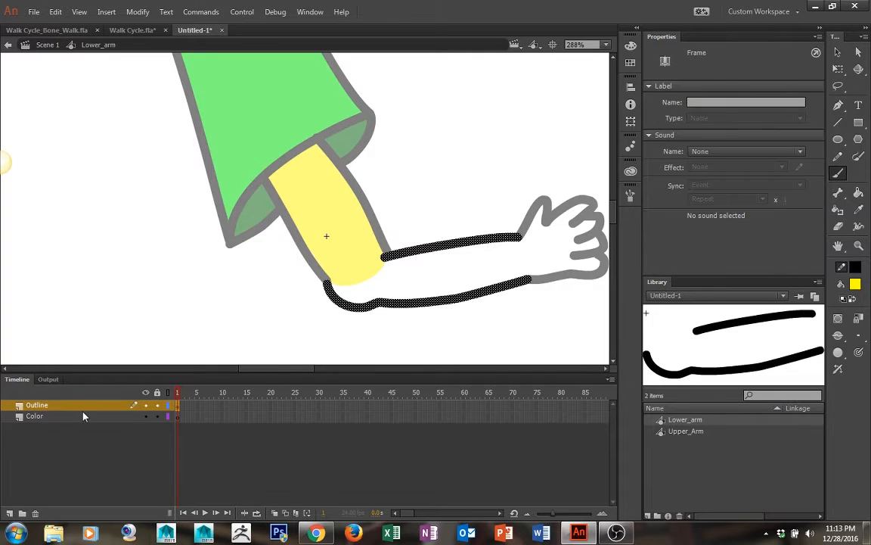
left_click(92, 419)
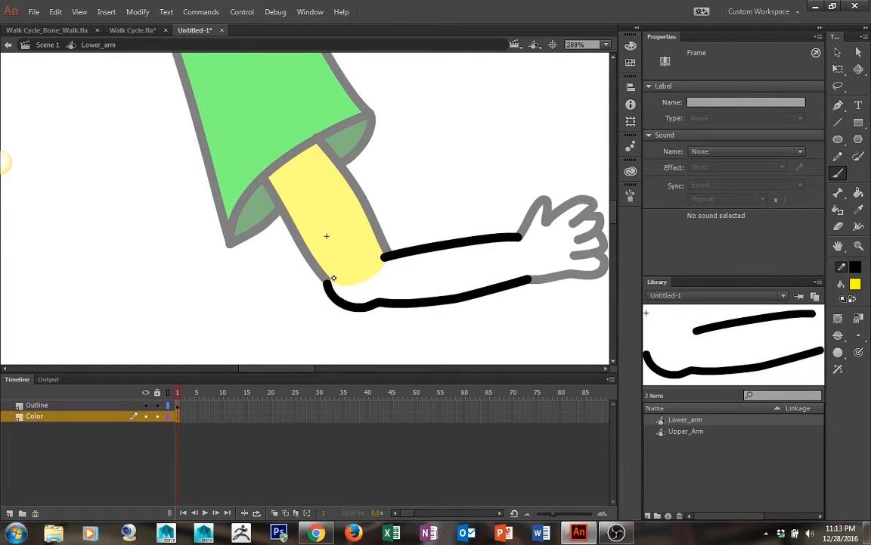
mouse_move(346, 304)
left_mouse_down()
mouse_move(453, 298)
mouse_move(534, 278)
left_mouse_up()
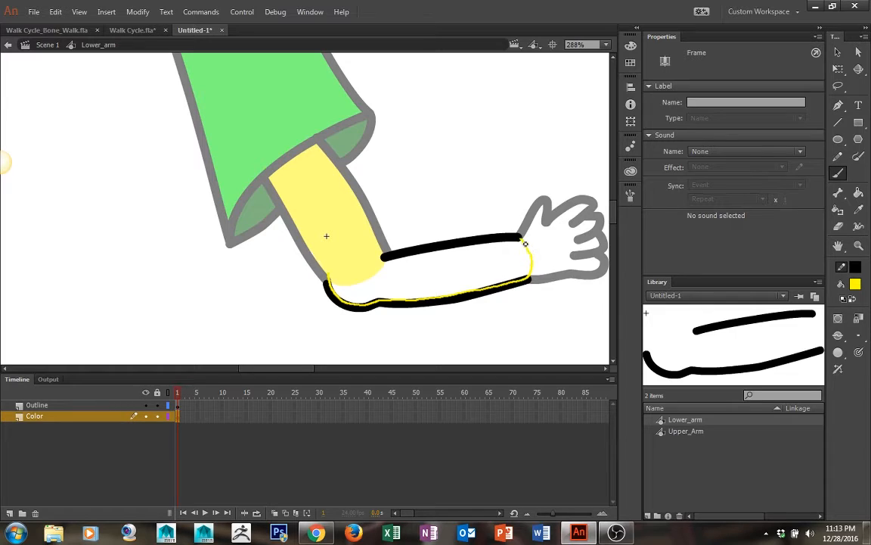
left_click_drag(525, 243, 376, 262)
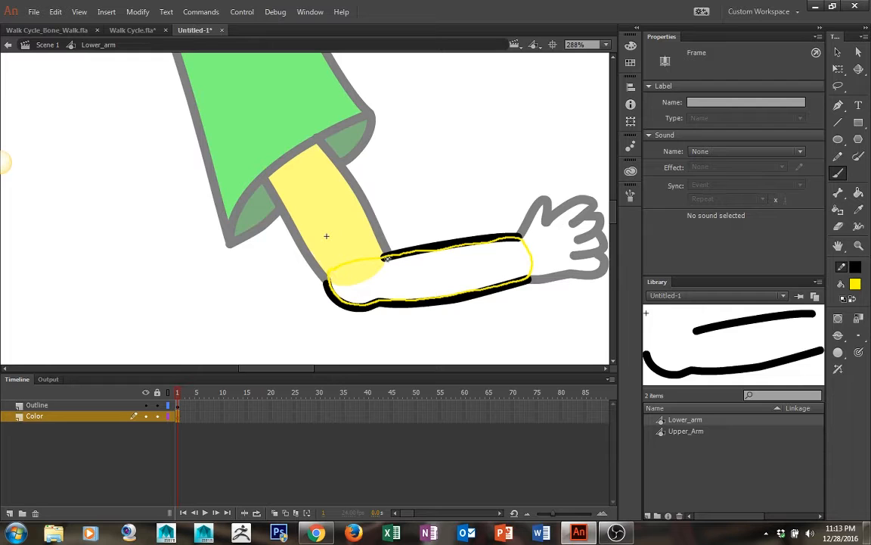
left_click_drag(388, 258, 388, 258)
key("k")
left_click(409, 286)
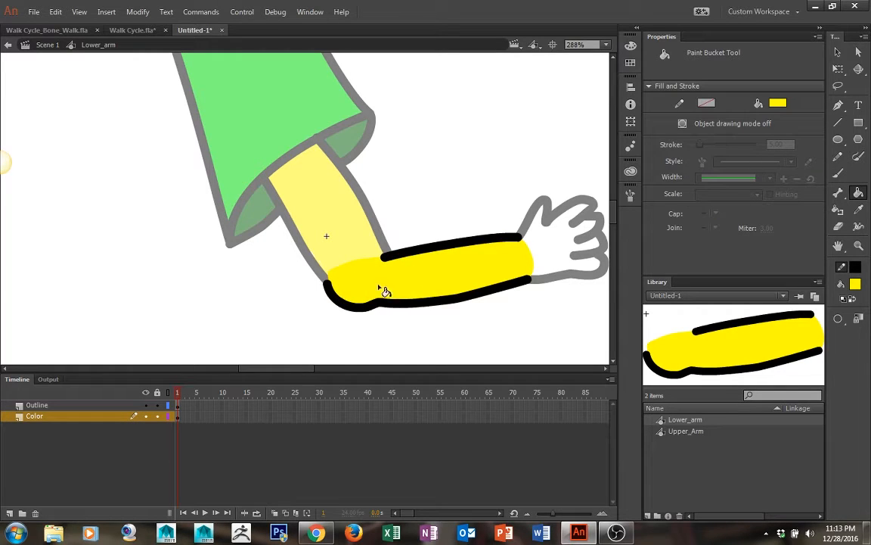
- Return to Scene 1 and move the lower arm's transformation point to the center of the elbow
key("v")
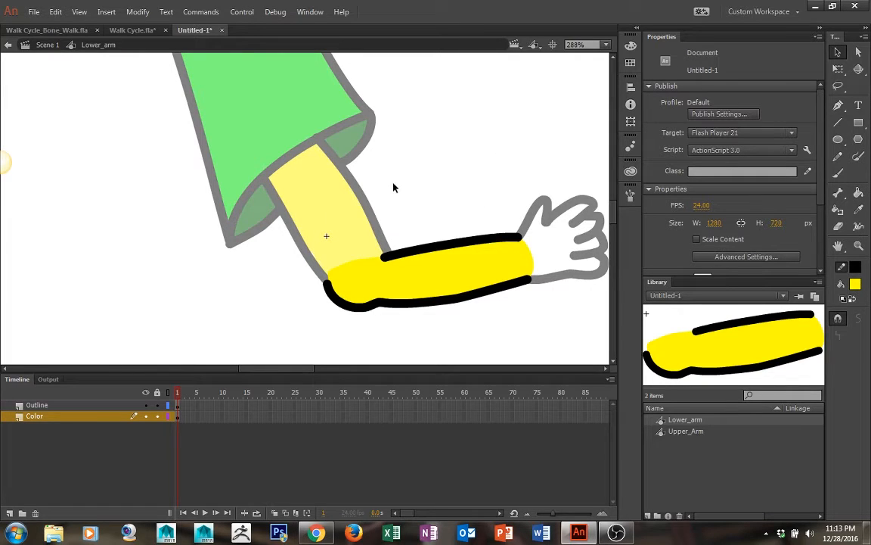
double_click(103, 140)
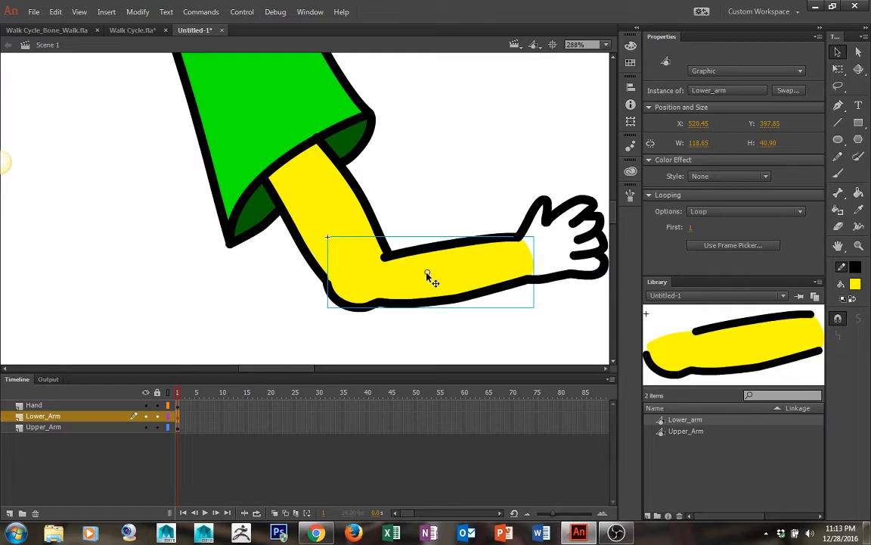
key("q")
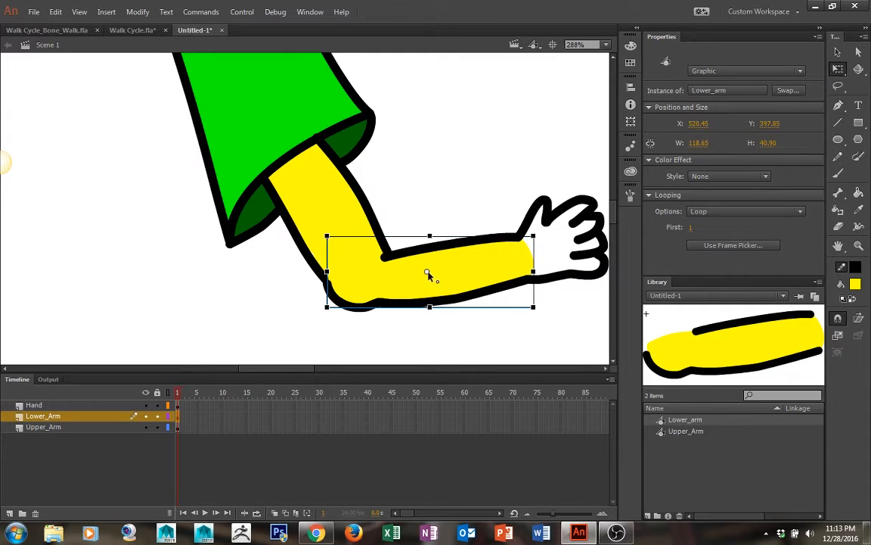
left_click_drag(426, 271, 356, 282)
- Rotate the lower arm up and down around the elbow to test the joint, and undo the rotations
left_click_drag(538, 235, 412, 155)
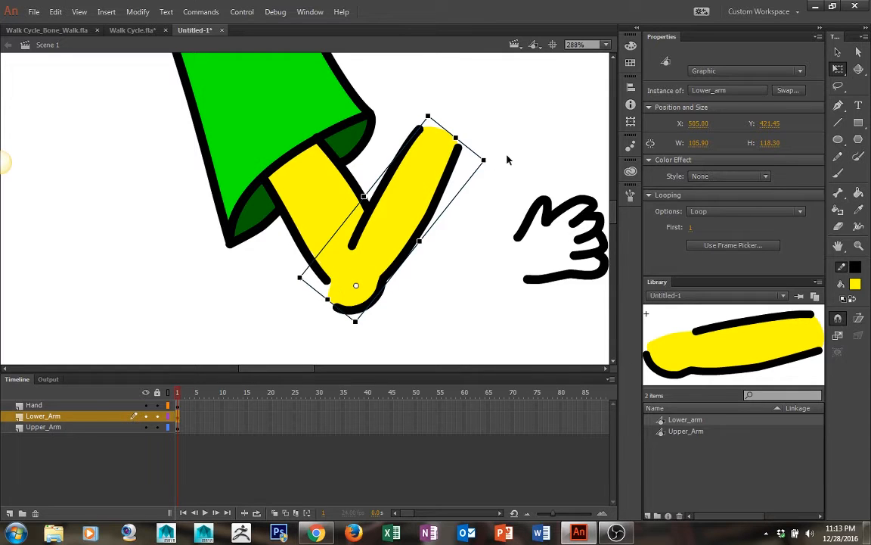
left_click_drag(498, 167, 411, 339)
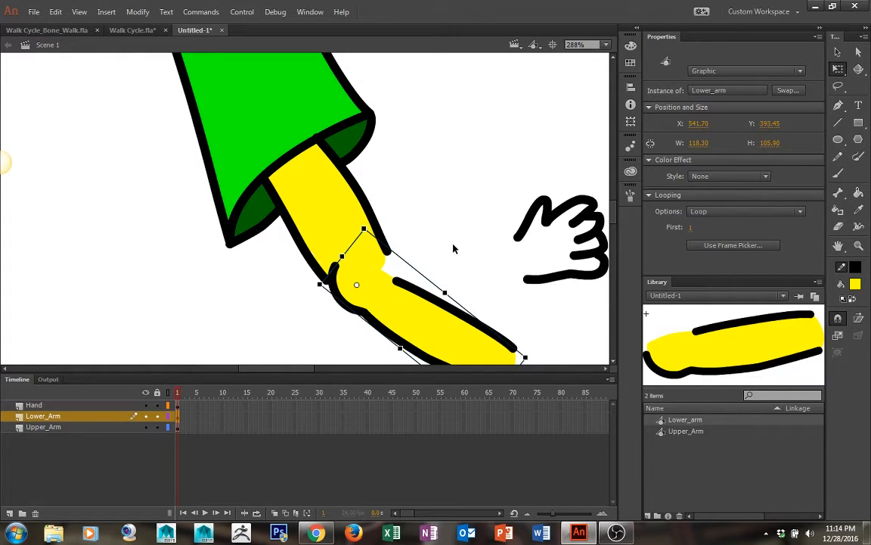
key("ctrl+shift+7")
key("ctrl+z")
left_click(401, 181)
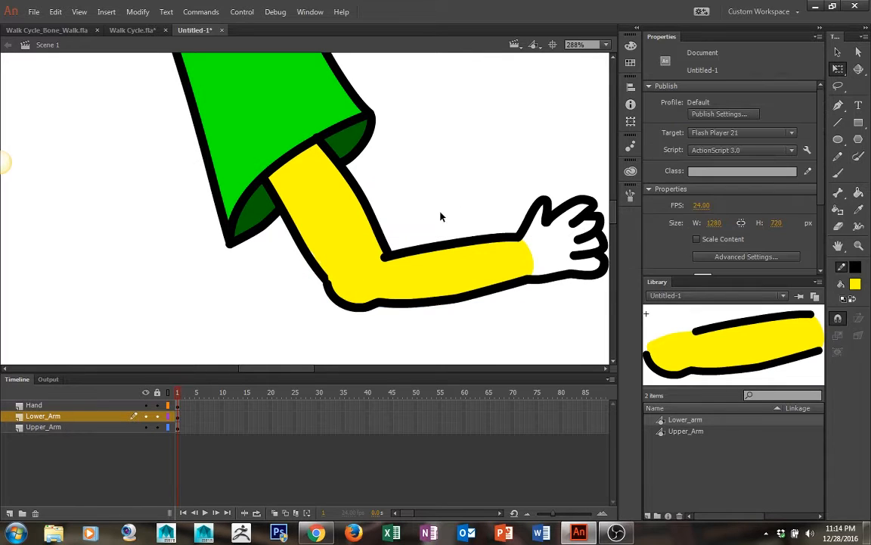
- Rotate the lower arm downward around the elbow so the gaps in the joint's line art can be corrected
left_click(484, 265)
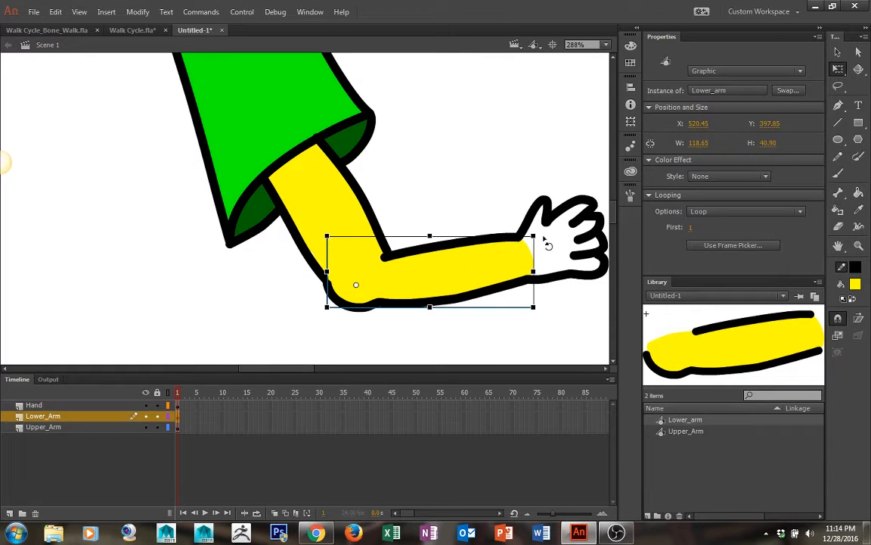
left_click_drag(551, 245, 544, 371)
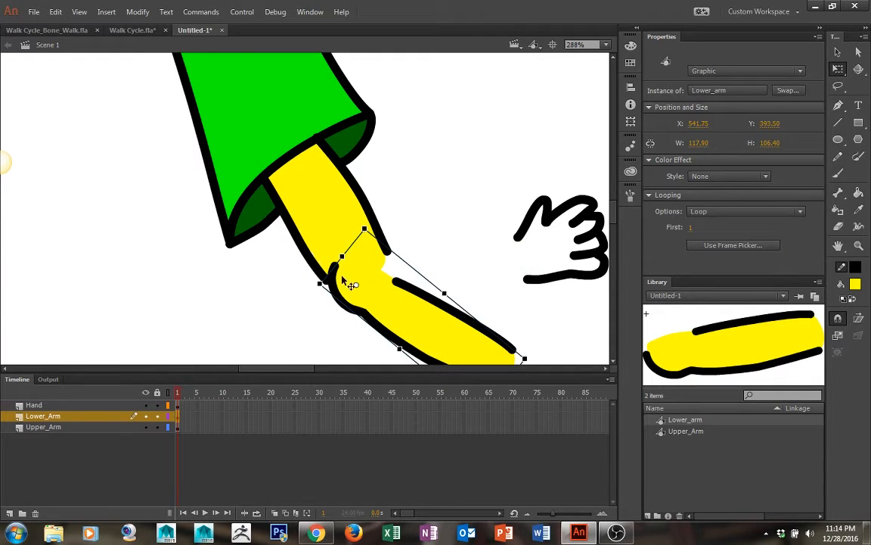
- Open the Upper_Arm symbol and pull the elbow ends of both arm lines on the Outline layer inward along the yellow fill
double_click(370, 222)
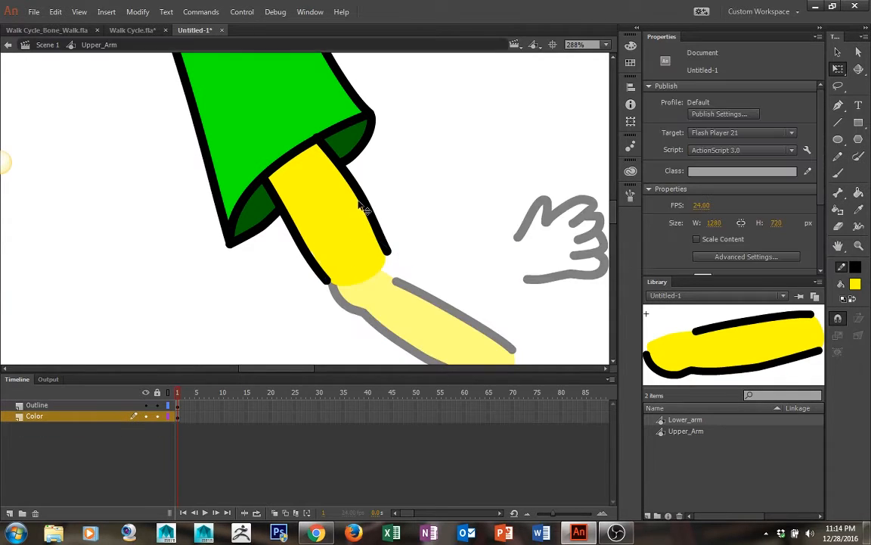
left_click(94, 407)
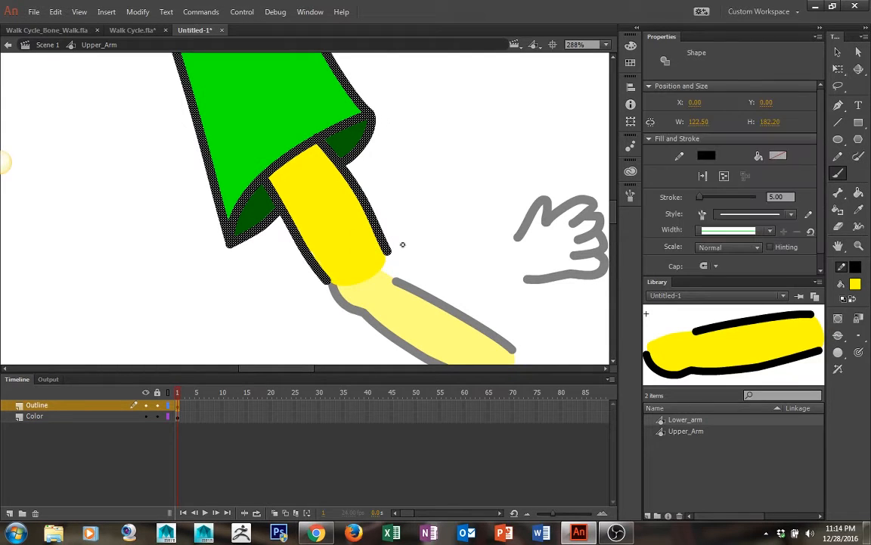
key("b")
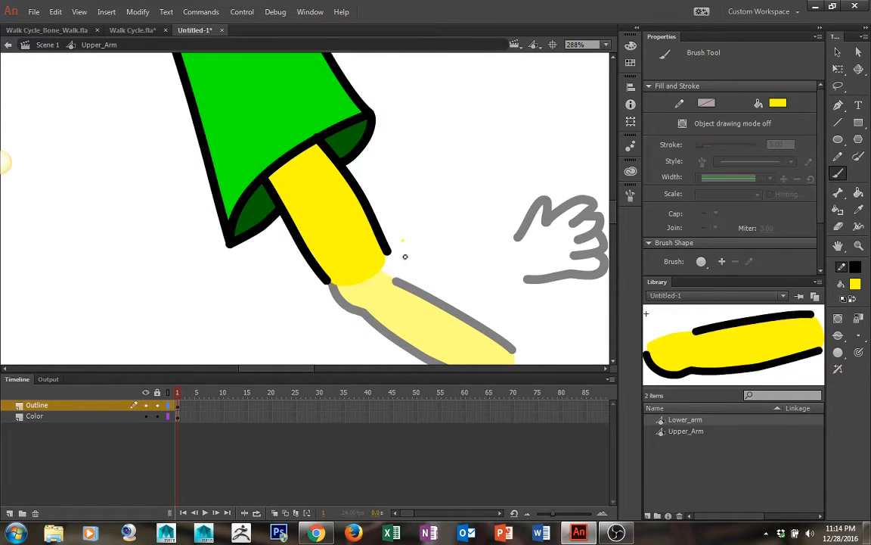
key("v")
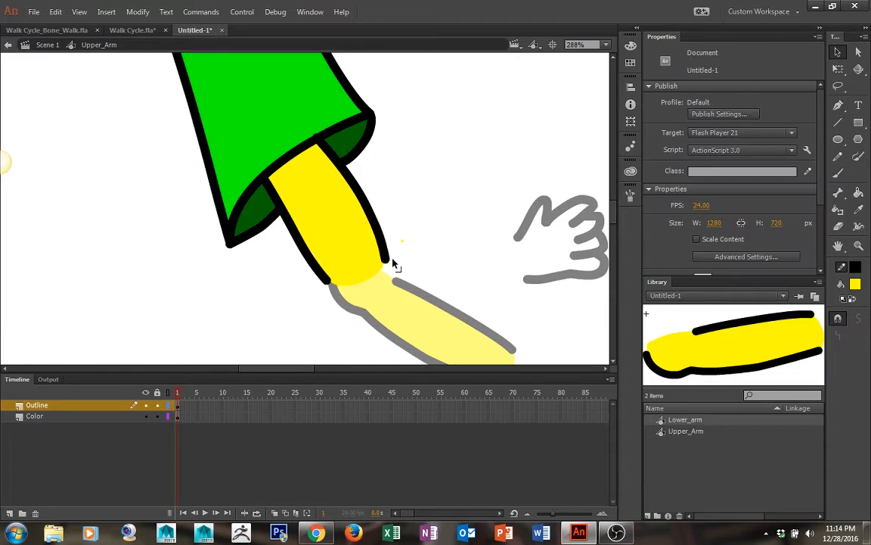
left_click_drag(393, 265, 386, 277)
left_click_drag(333, 289, 344, 288)
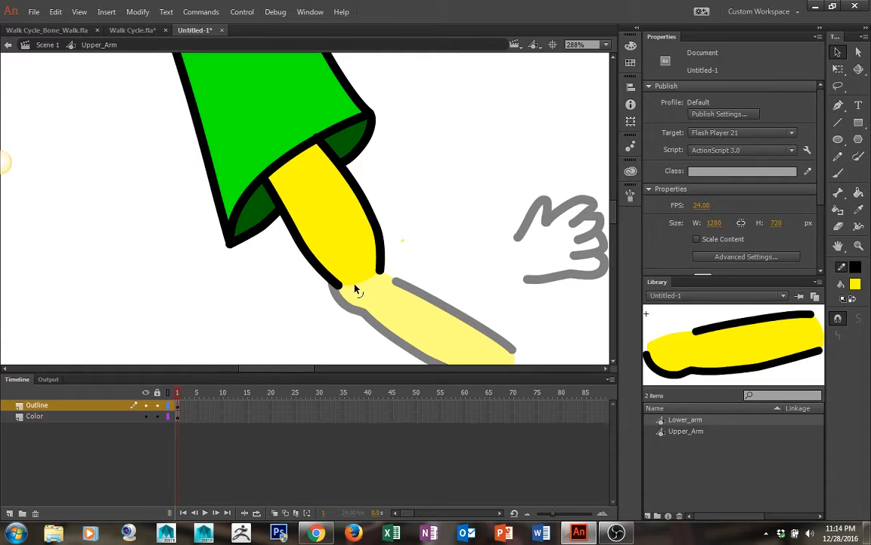
- Pencil a short stroke across the upper arm's open elbow end, join it to the arm lines, and return to Scene 1
key("shift+y")
left_click_drag(347, 288, 371, 280)
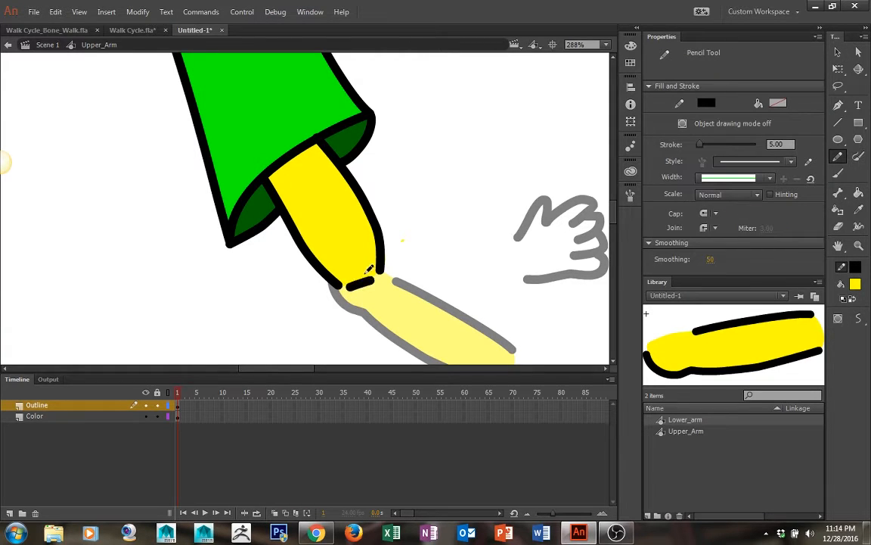
key("v")
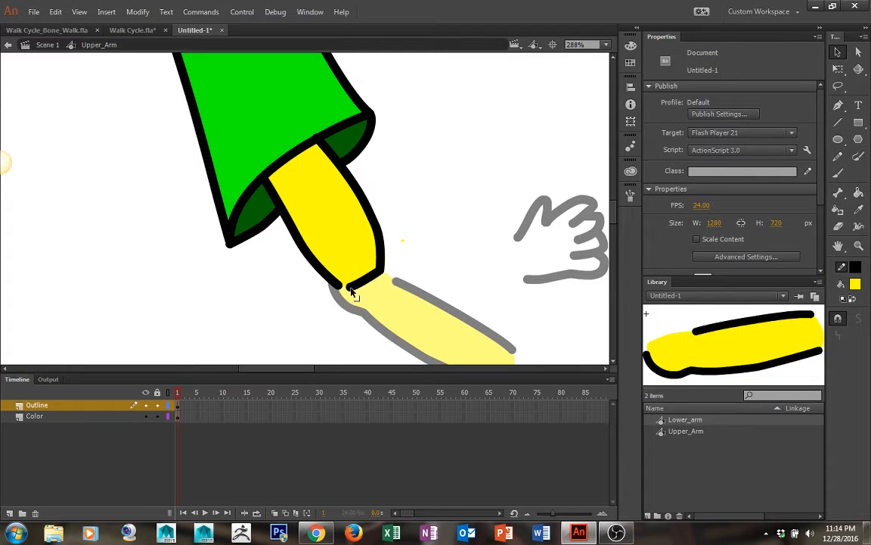
left_click_drag(356, 285, 371, 292)
left_click(46, 45)
left_click(338, 157)
left_click(416, 220)
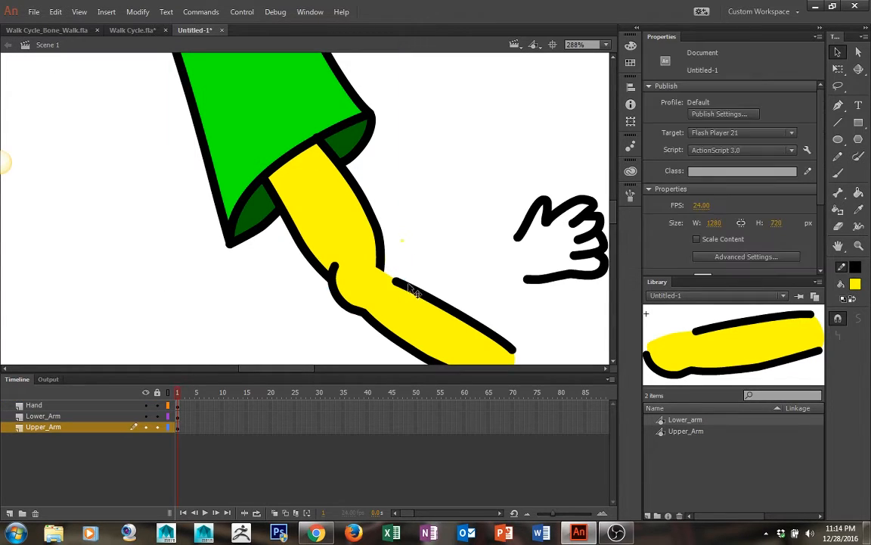
- In the Lower_arm symbol, extend the forearm's upper line to the elbow curve to close the outline, and return to Scene 1
double_click(406, 311)
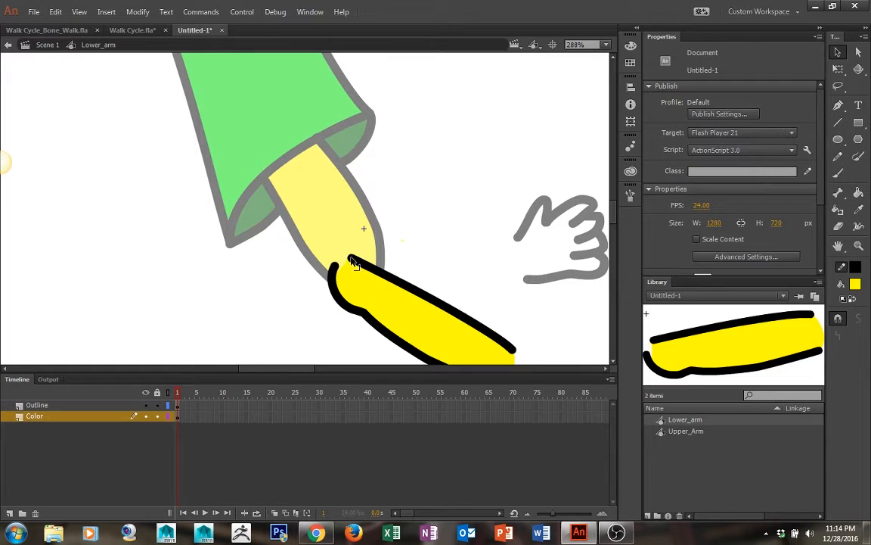
mouse_move(352, 258)
left_mouse_down()
mouse_move(340, 266)
mouse_move(348, 259)
left_mouse_up()
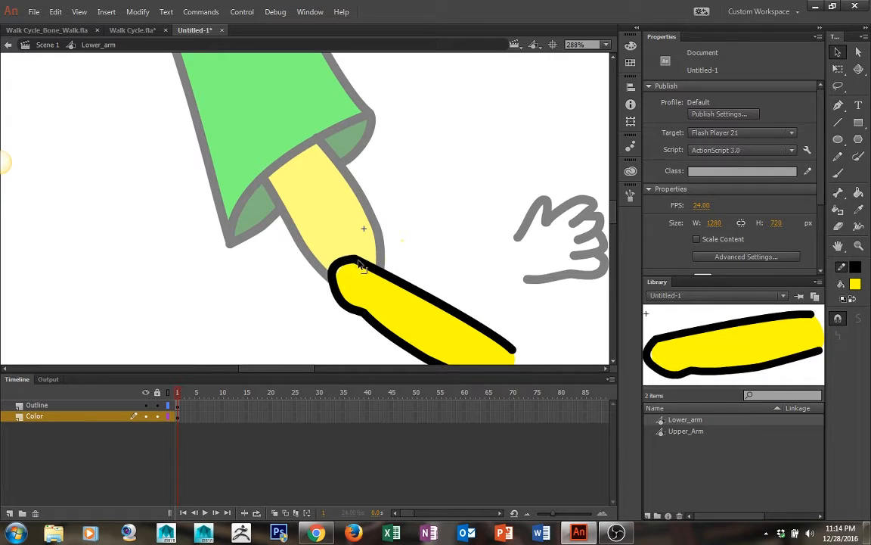
double_click(413, 212)
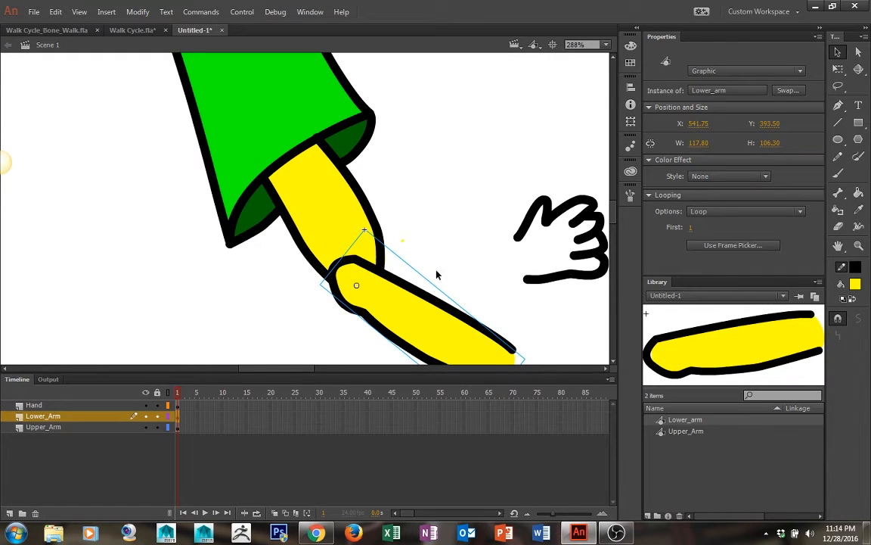
left_click_drag(469, 267, 459, 205)
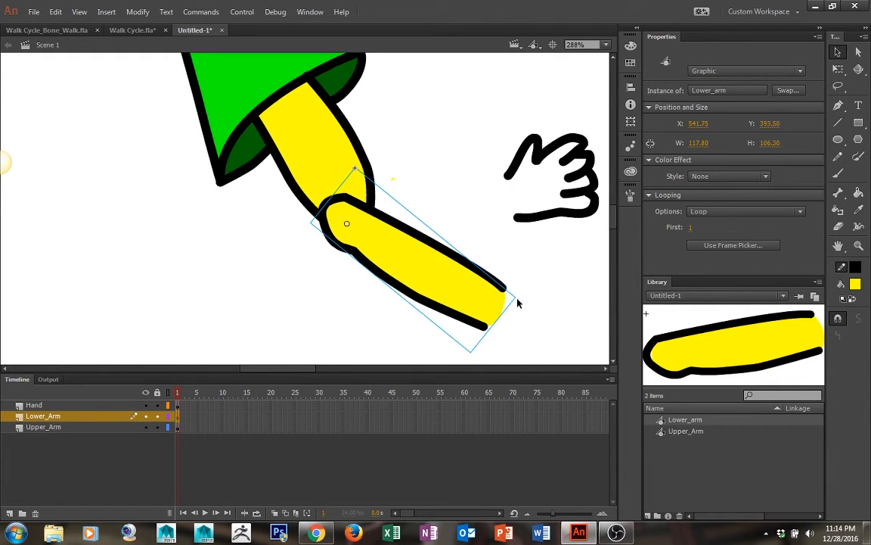
key("q")
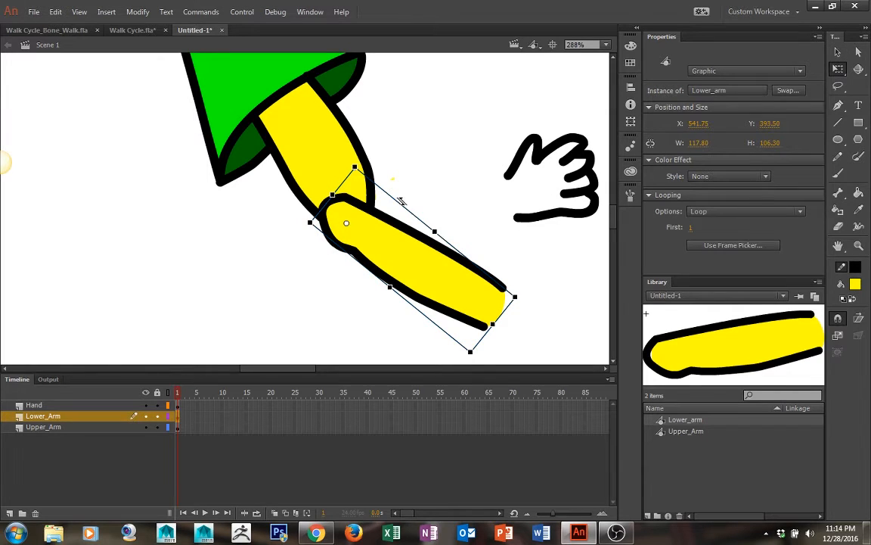
left_click(103, 430)
mouse_move(103, 429)
left_mouse_down()
mouse_move(94, 409)
mouse_move(113, 426)
mouse_move(106, 429)
left_mouse_up()
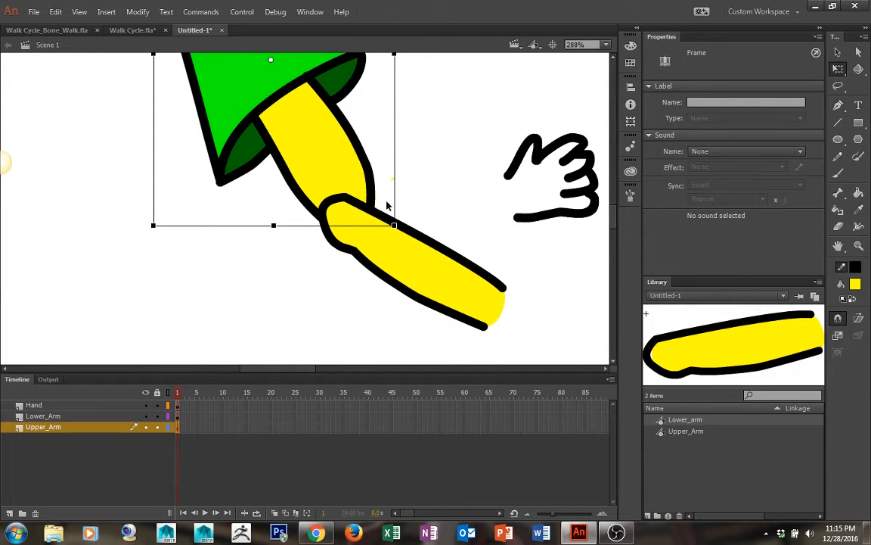
- In the Lower_arm symbol, lock the Color layer, cut the elbow outline with the Eraser, and delete the curved end segment
left_click(396, 251)
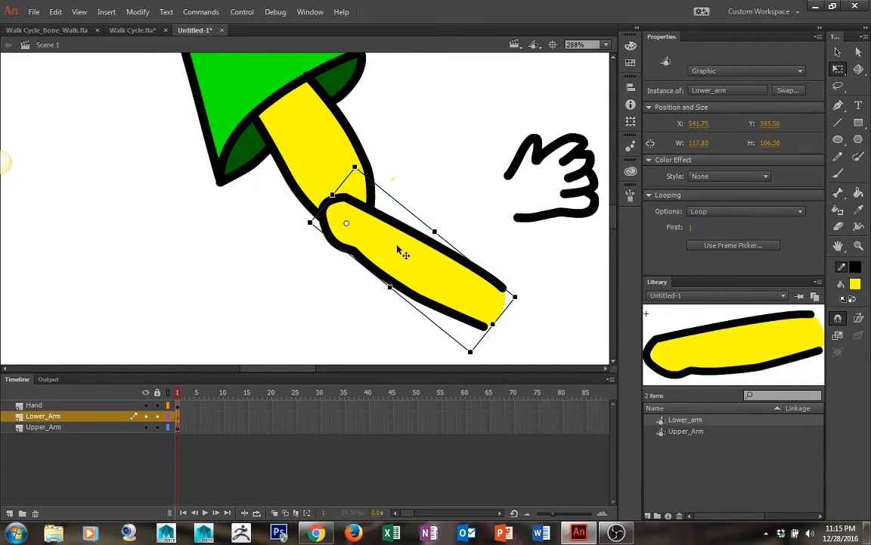
double_click(358, 221)
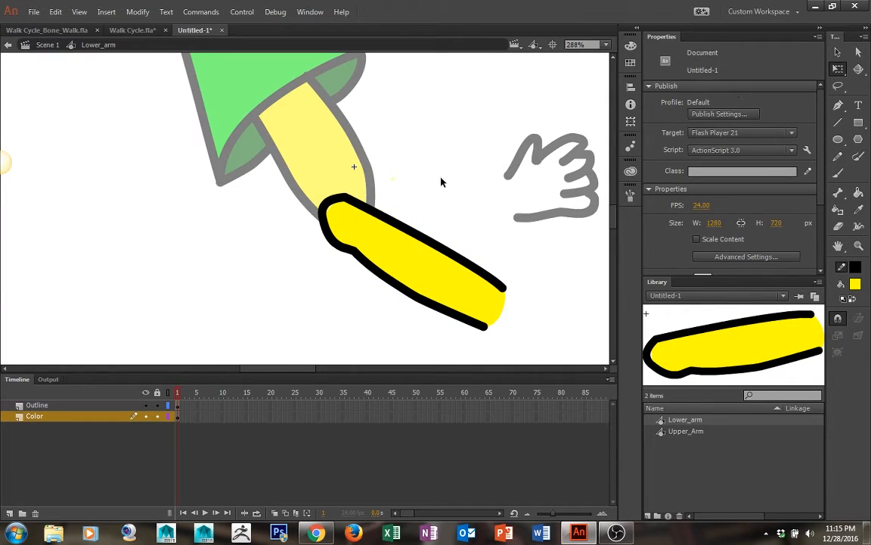
left_click(323, 200)
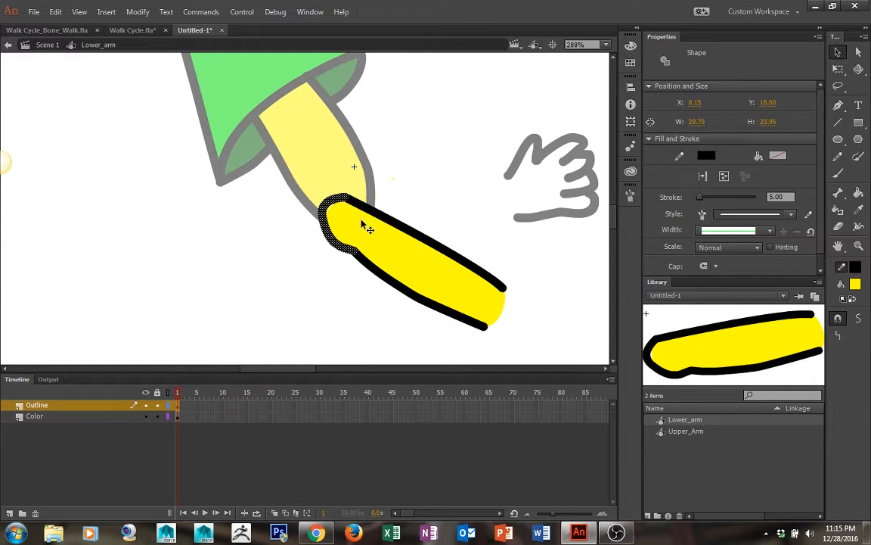
left_click(356, 171)
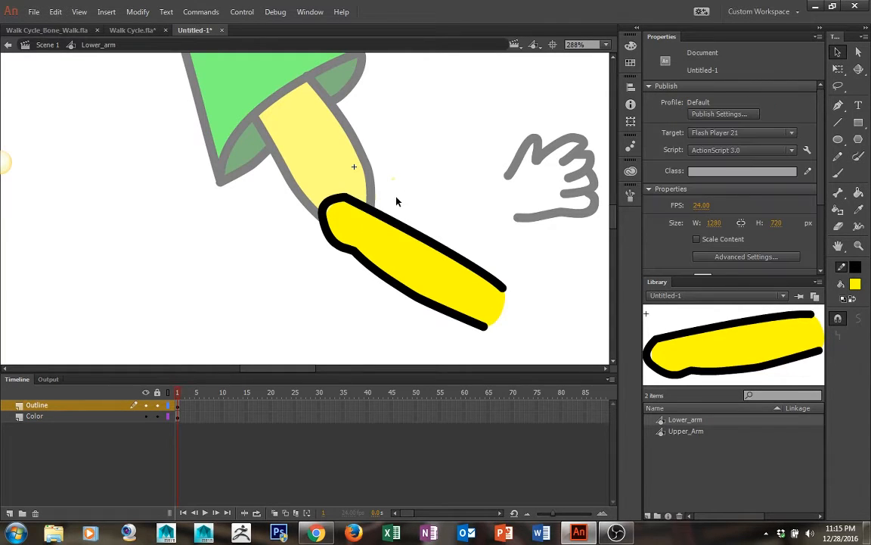
key("e")
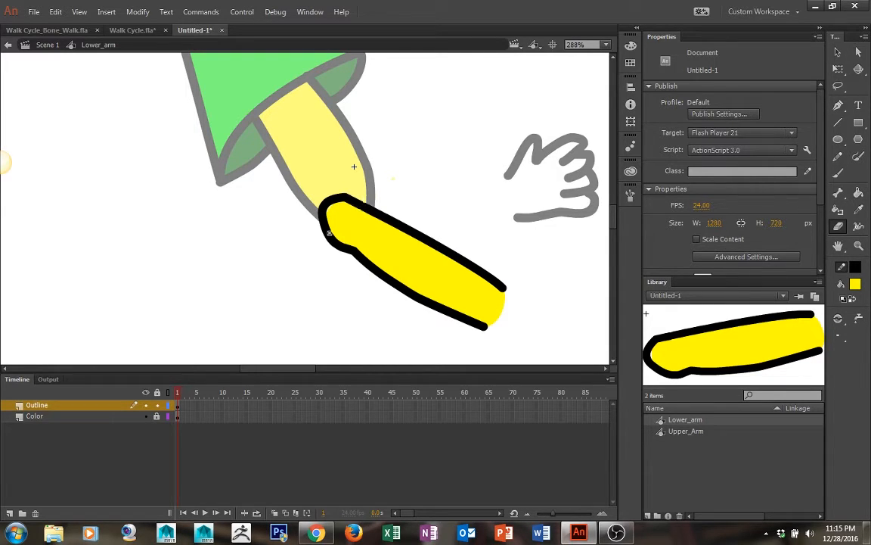
key("v")
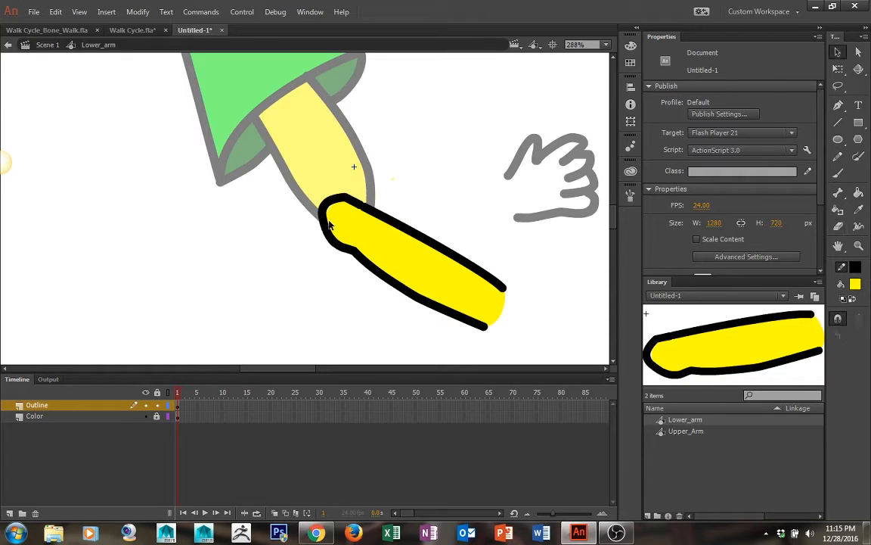
left_click(327, 213)
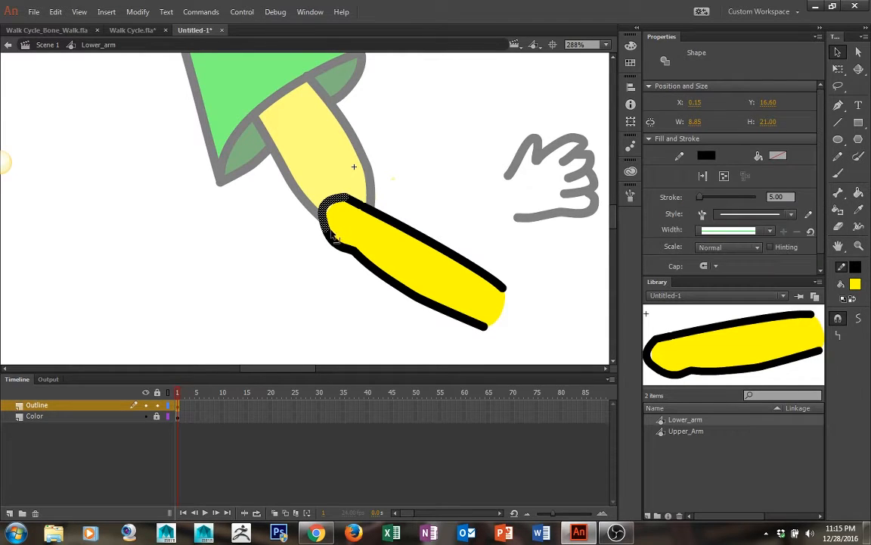
key("Delete")
- Delete the short leftover stub of the forearm's upper line at the elbow and return to Scene 1
left_click(353, 211)
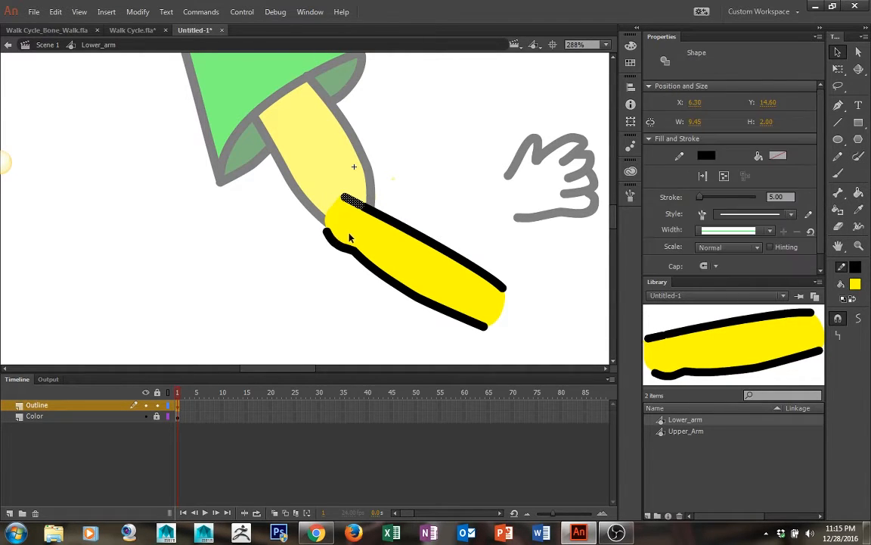
key("Delete")
double_click(446, 156)
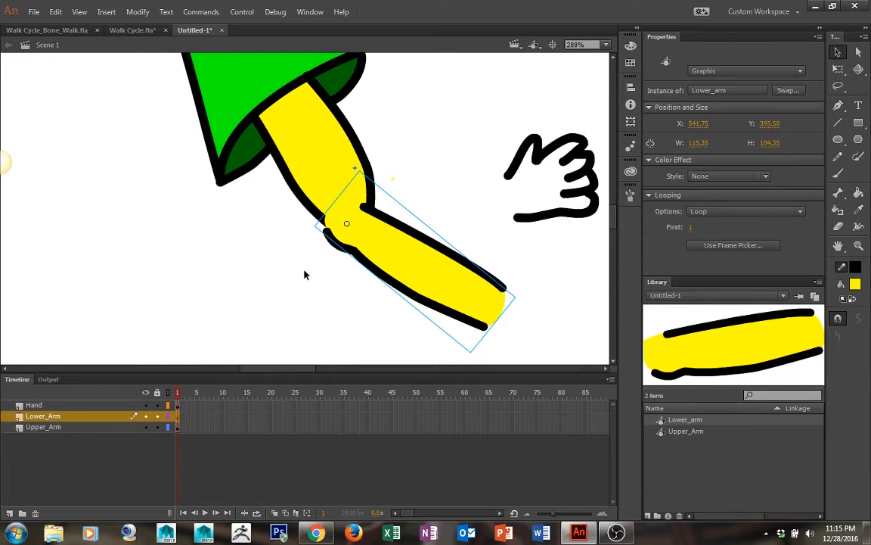
- Move the Lower_Arm layer below Upper_Arm and open the Upper_Arm symbol for editing
left_click_drag(106, 421, 106, 432)
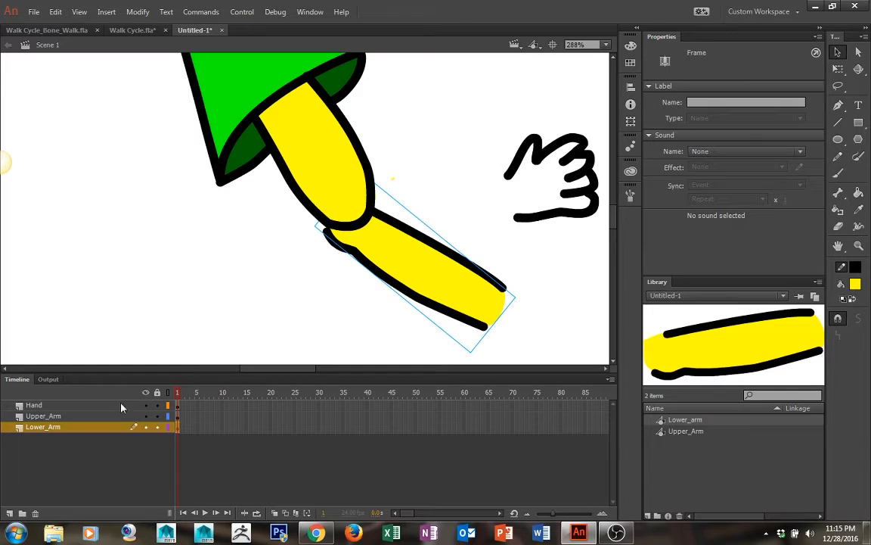
left_click(77, 417)
double_click(356, 198)
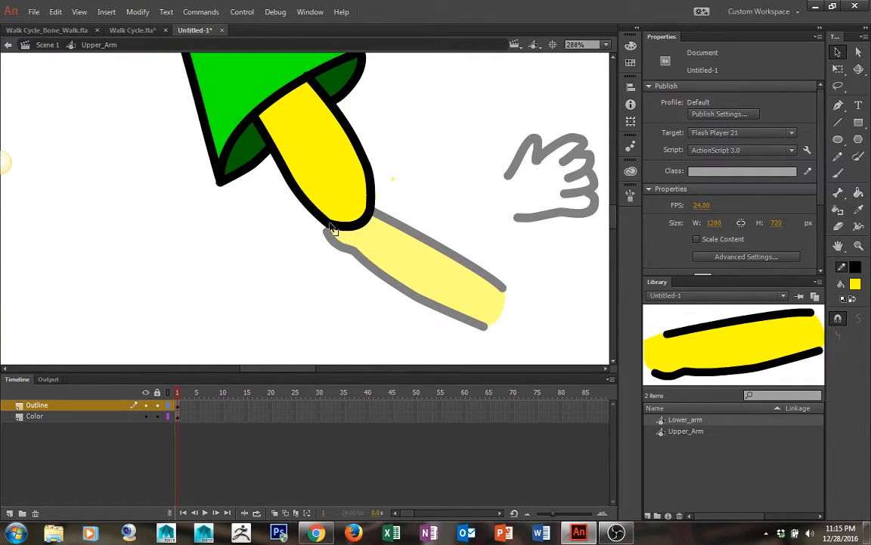
- Cut the upper arm's outline near the elbow with the Eraser, delete the closing curve and leftover stub, and return to Scene 1
key("e")
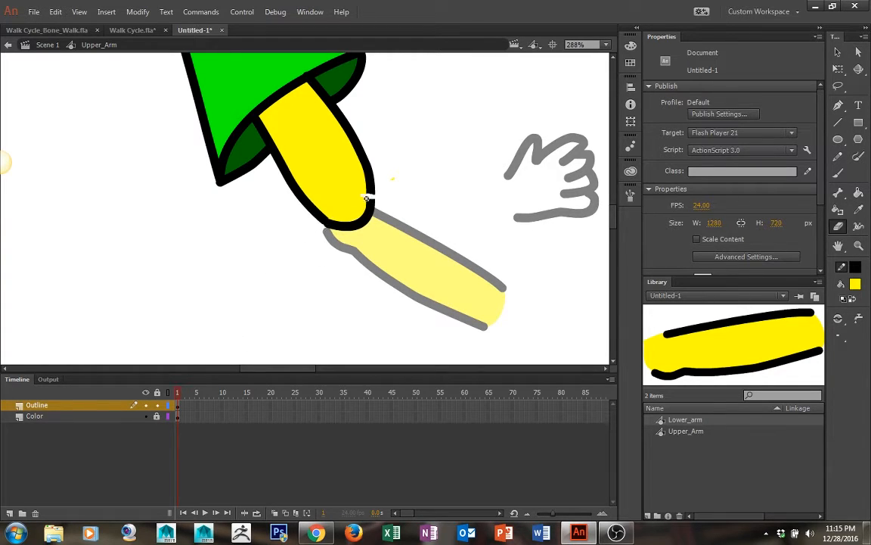
key("v")
left_click(369, 221)
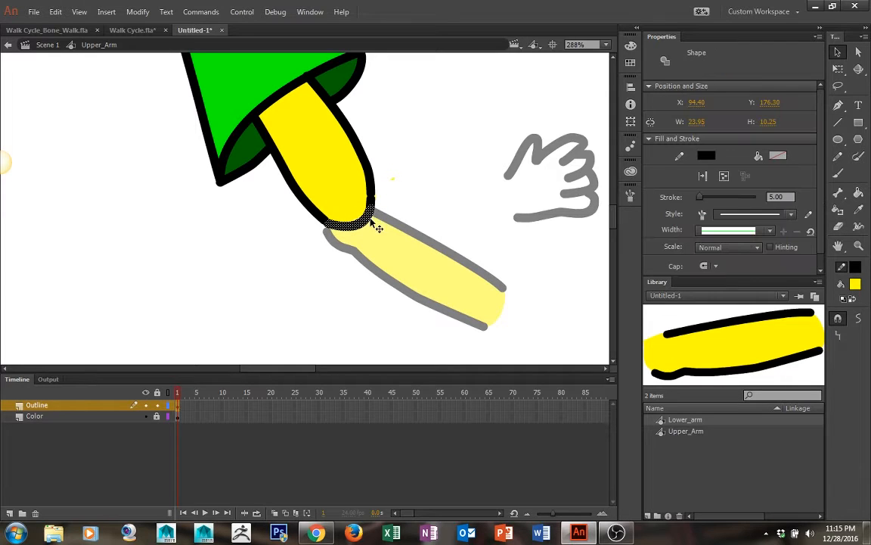
key("Delete")
left_click(372, 214)
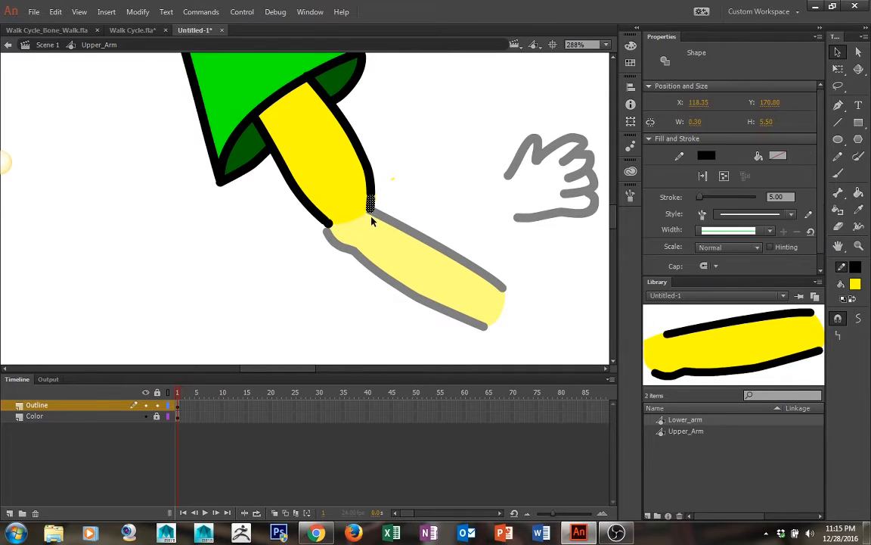
key("Delete")
double_click(394, 184)
- Move the Lower_Arm layer back above Upper_Arm and shift the lower arm slightly up so its lines meet the upper arm's
left_click(391, 245)
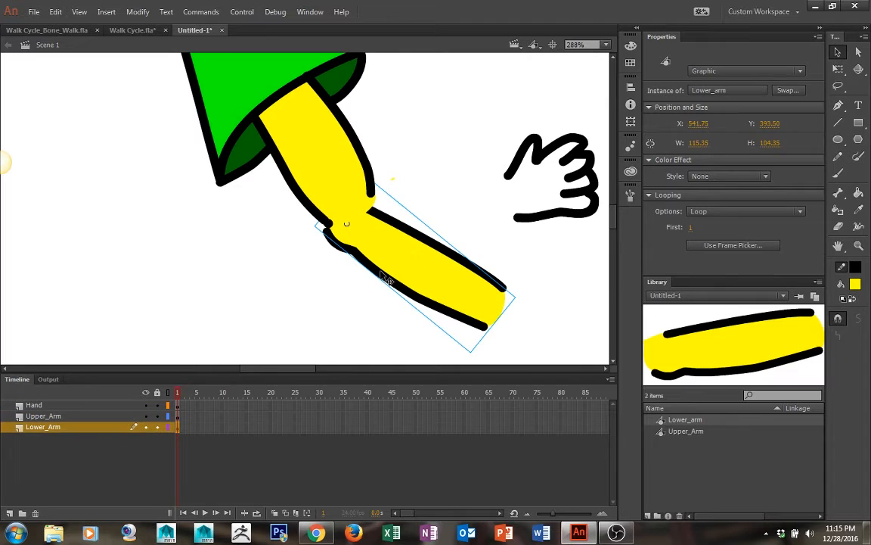
left_click(81, 425)
left_click_drag(82, 424, 102, 406)
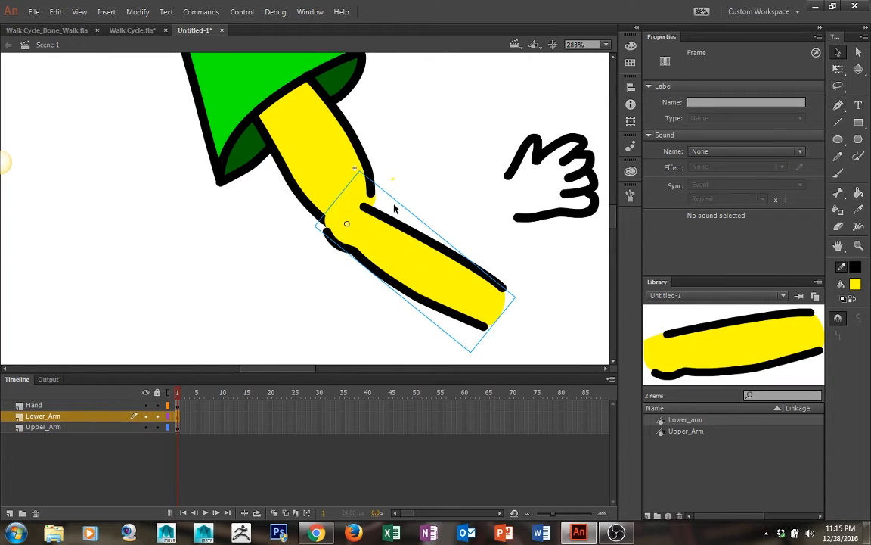
left_click_drag(406, 253, 420, 240)
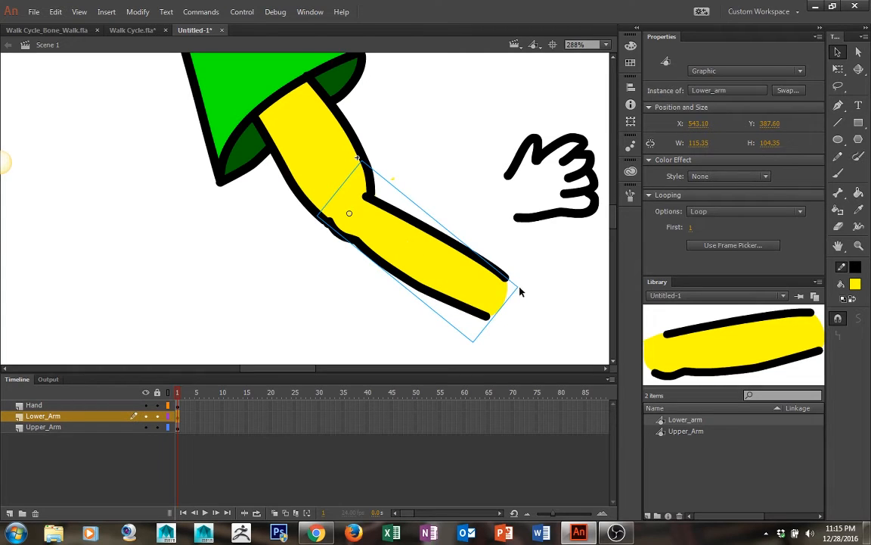
- Rotate the lower arm up around the elbow and back down to test how the joint bends
key("q")
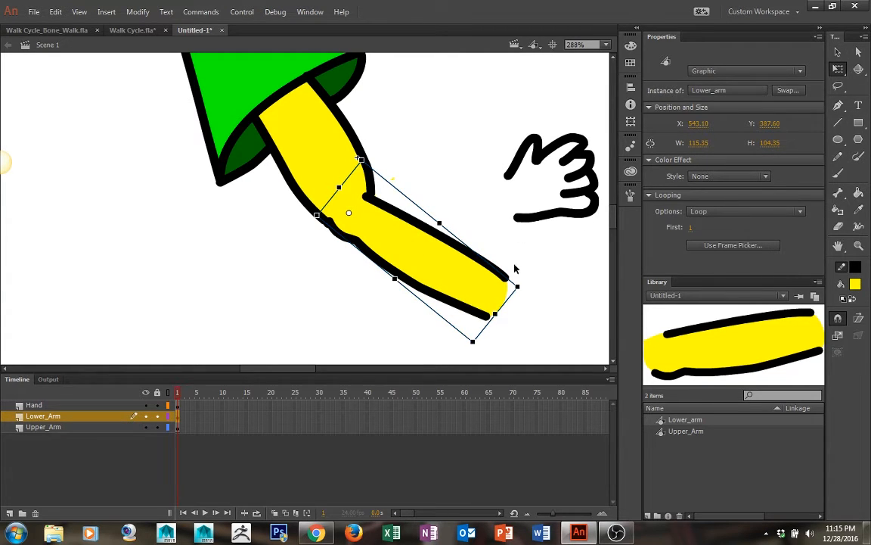
left_click_drag(528, 294, 470, 173)
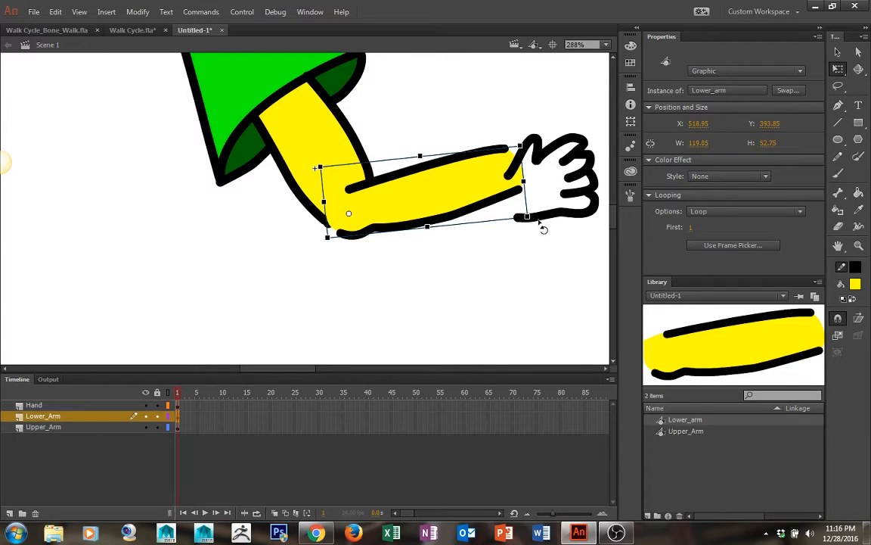
left_click_drag(539, 227, 472, 344)
left_click(451, 191)
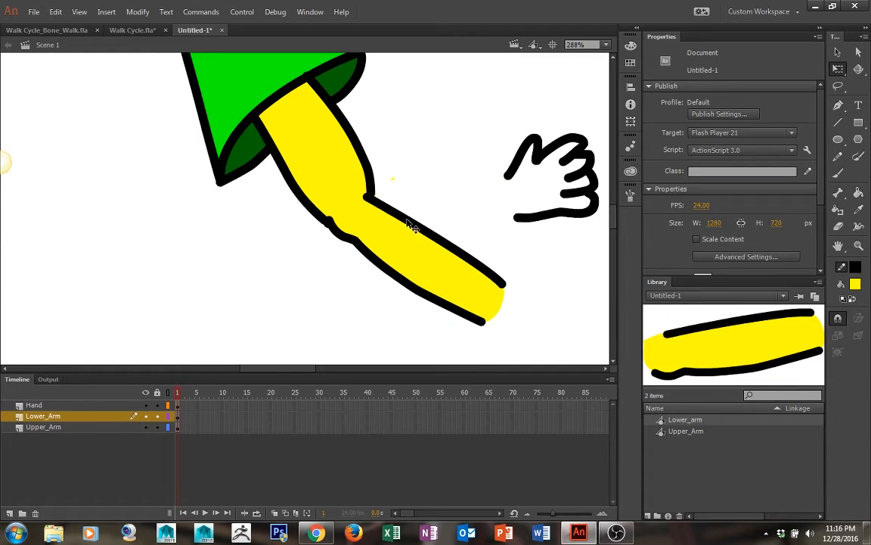
- Move all artwork on the Hand layer to the wrist and rotate it so its lines meet the forearm's lines
left_click(521, 157)
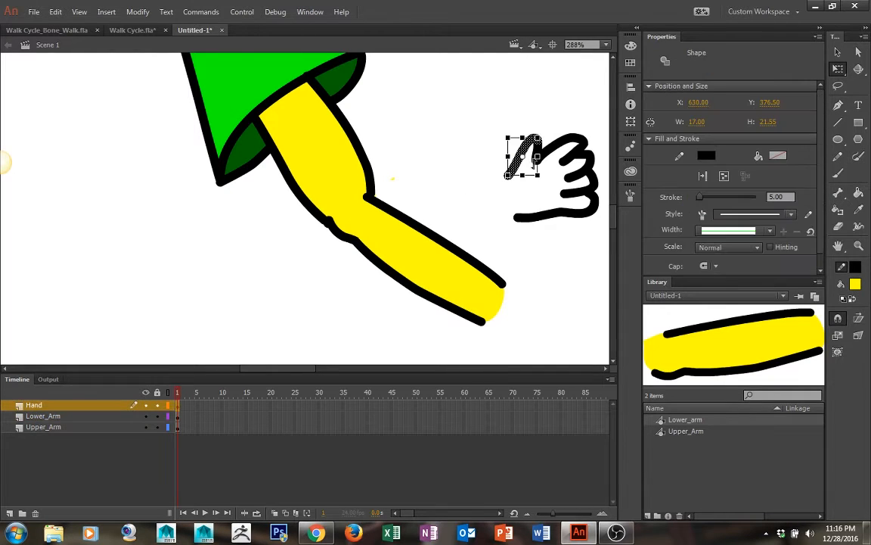
left_click(84, 409)
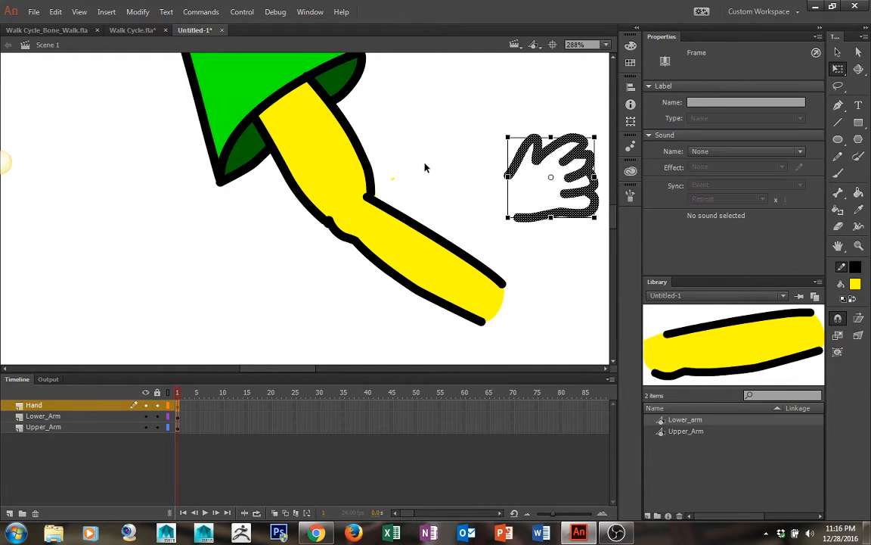
left_click_drag(545, 179, 527, 295)
key("space")
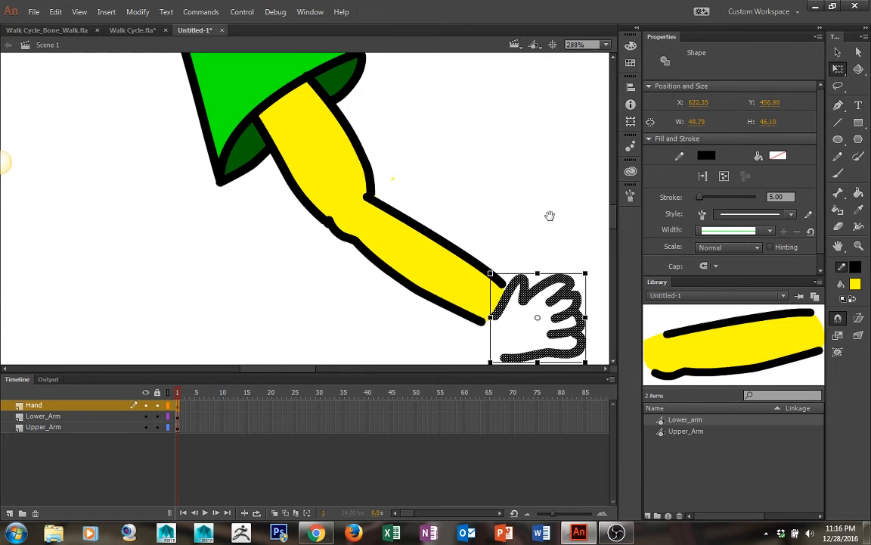
left_click_drag(551, 216, 478, 116)
left_click_drag(520, 178, 530, 223)
left_click(506, 184)
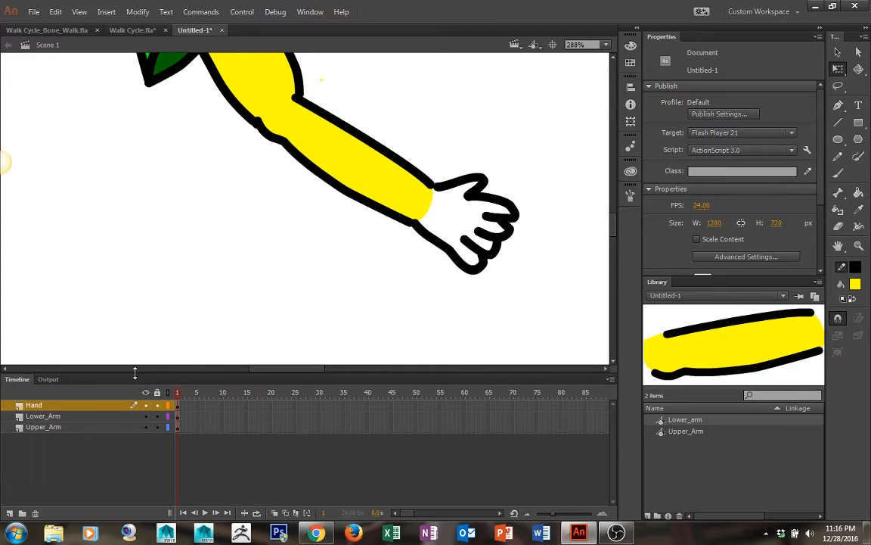
- Convert the Hand layer's artwork into a Graphic symbol named Hand
left_click(68, 409)
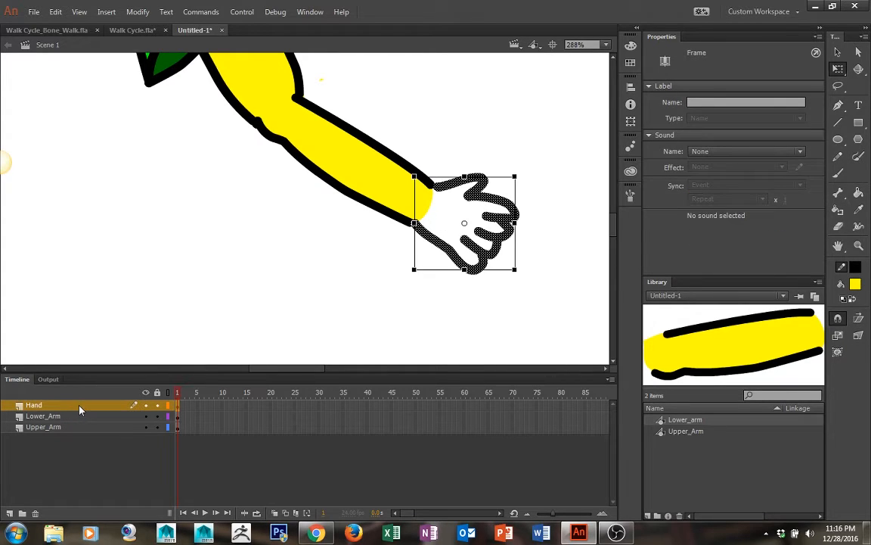
key("F8")
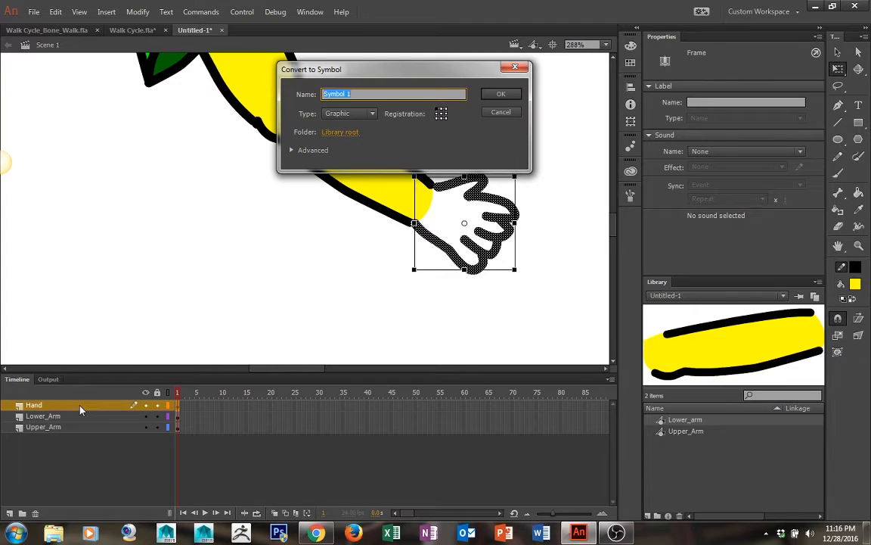
type("Hand")
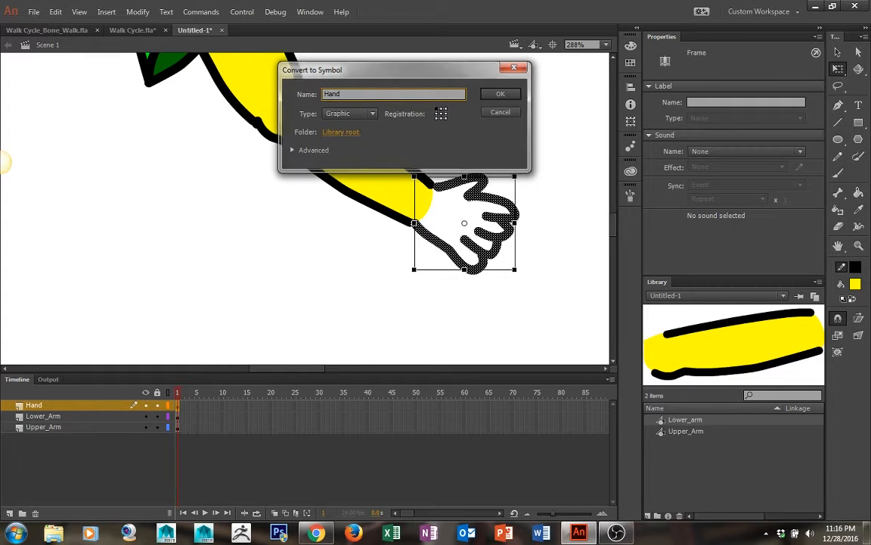
key("Return")
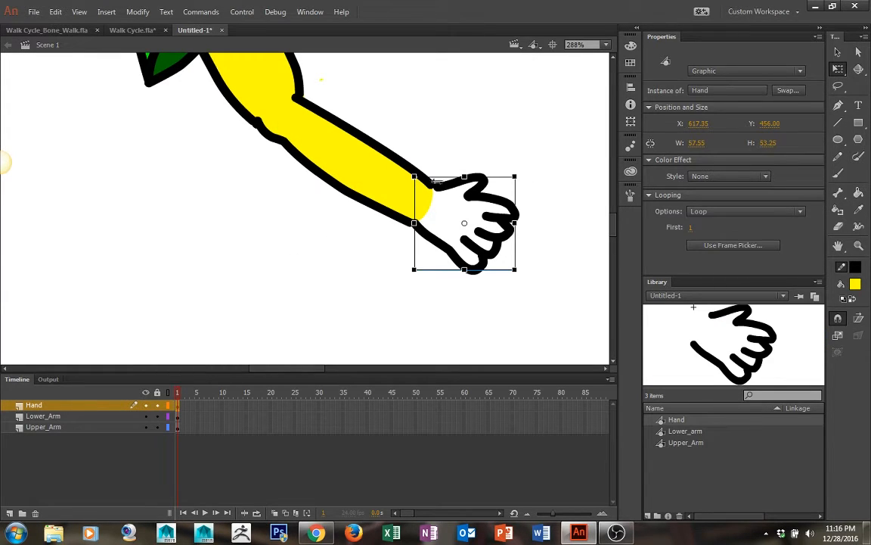
- Open the Hand symbol and add a layer named Color beneath the line art layer
double_click(436, 179)
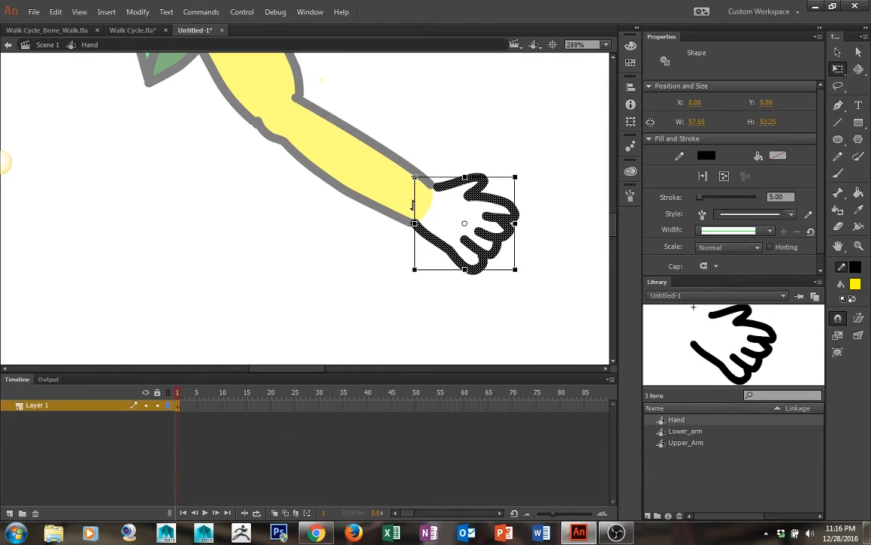
left_click(401, 243)
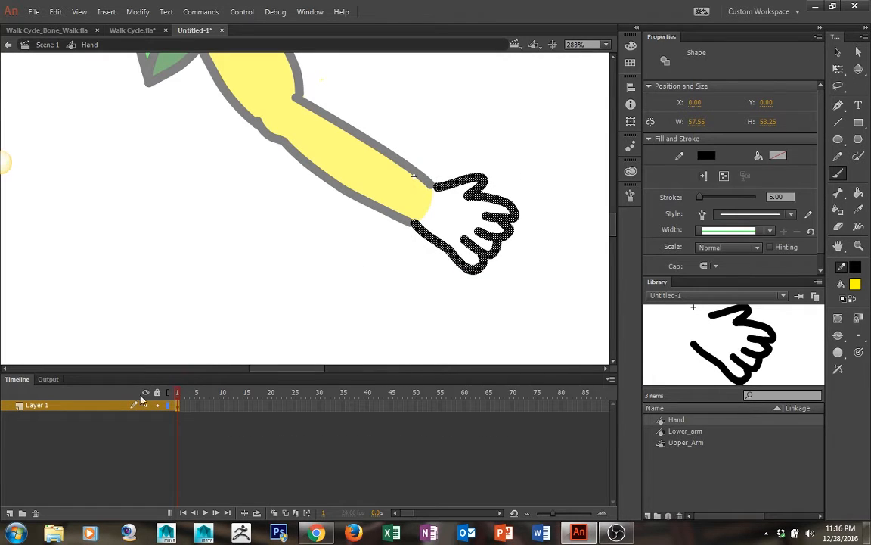
left_click(5, 512)
left_click(9, 514)
left_click_drag(44, 405, 39, 417)
double_click(38, 416)
type("Color")
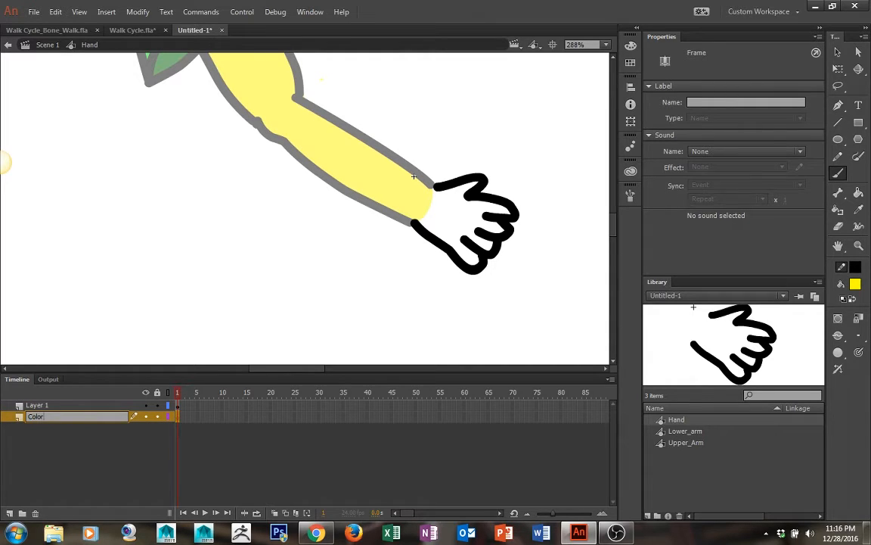
key("Return")
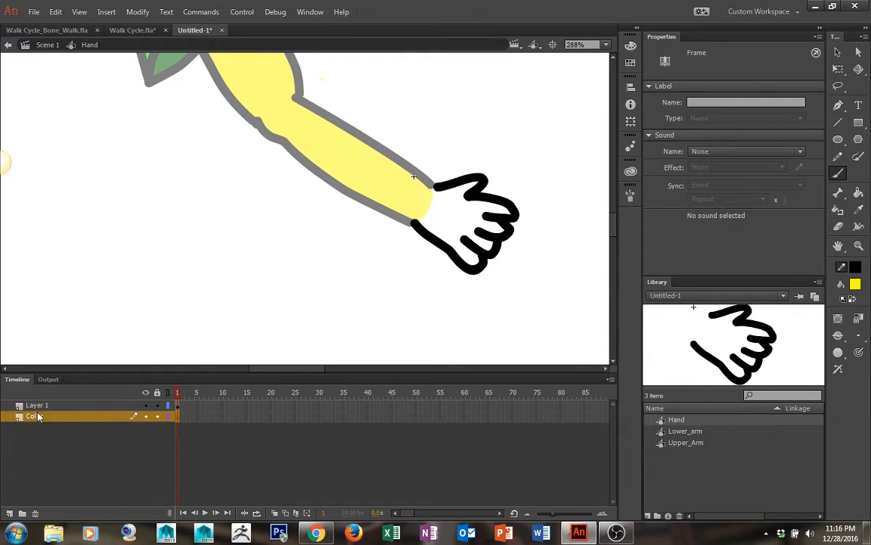
- Rename the hand's line art layer to Outline and lock it
left_click(36, 405)
double_click(37, 406)
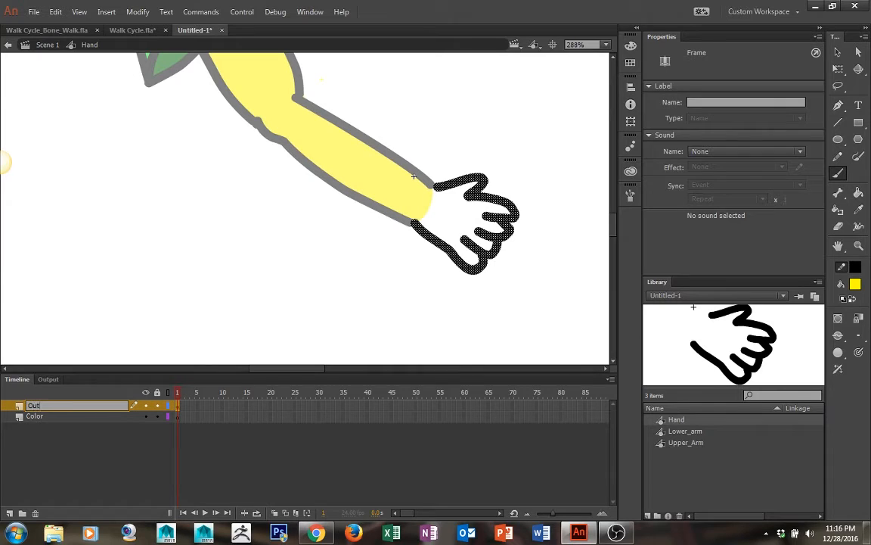
key("Return")
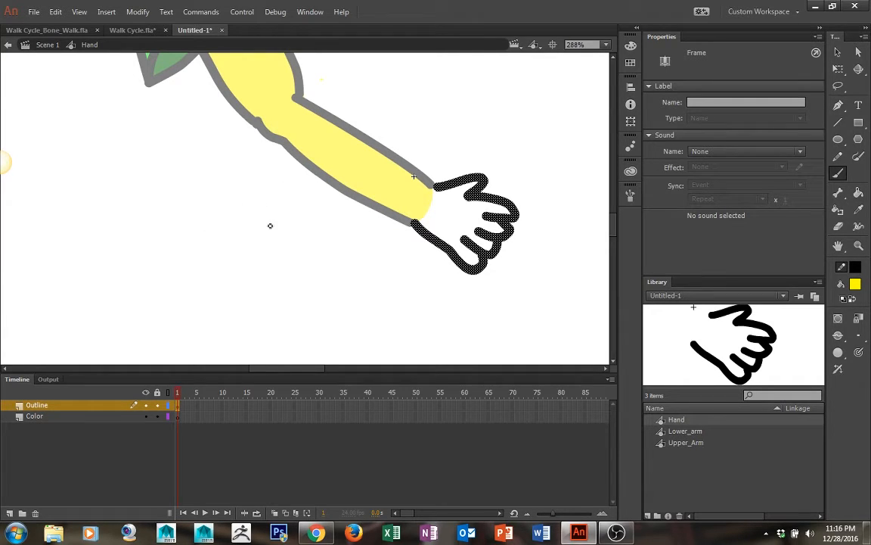
left_click(157, 406)
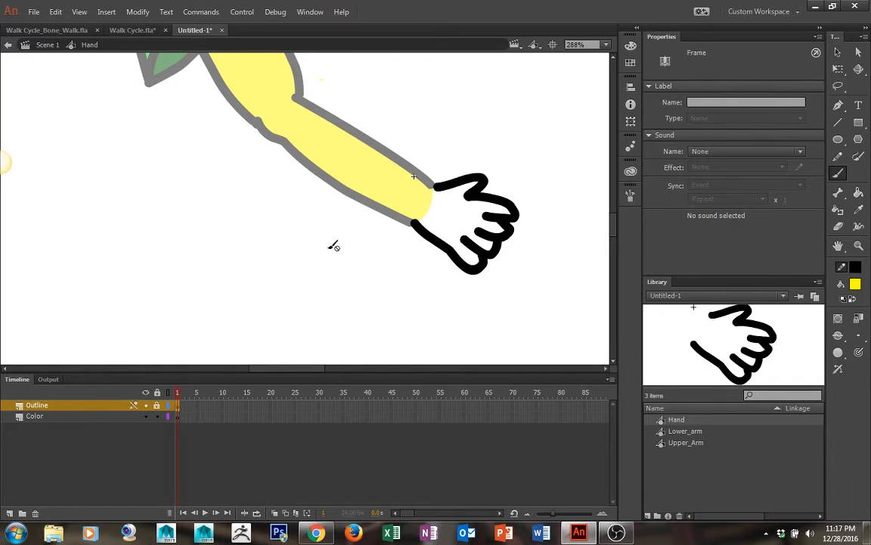
- Outline the hand's interior and wrist in yellow on the Color layer, fill it with yellow, and return to the main scene
left_click(354, 273)
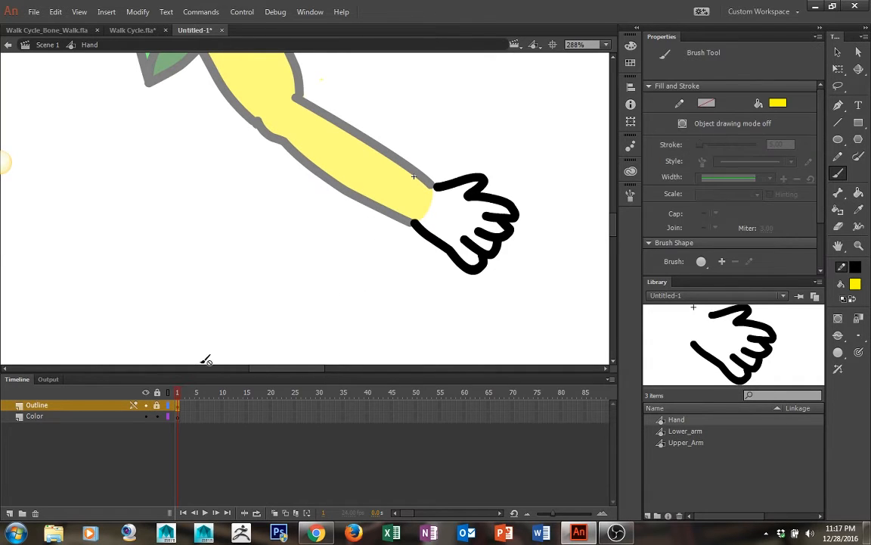
left_click(95, 417)
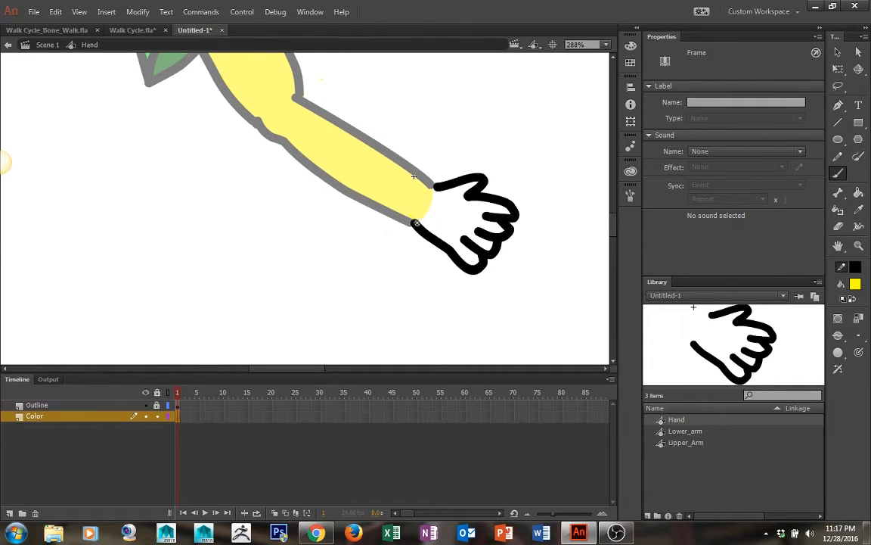
mouse_move(415, 223)
left_mouse_down()
mouse_move(464, 264)
mouse_move(499, 249)
mouse_move(518, 208)
mouse_move(483, 189)
mouse_move(436, 191)
left_mouse_up()
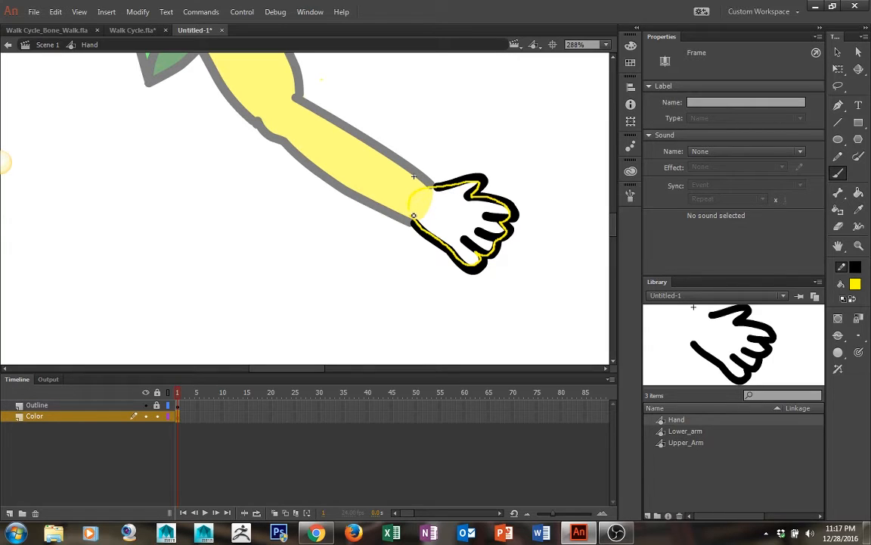
key("k")
left_click(446, 223)
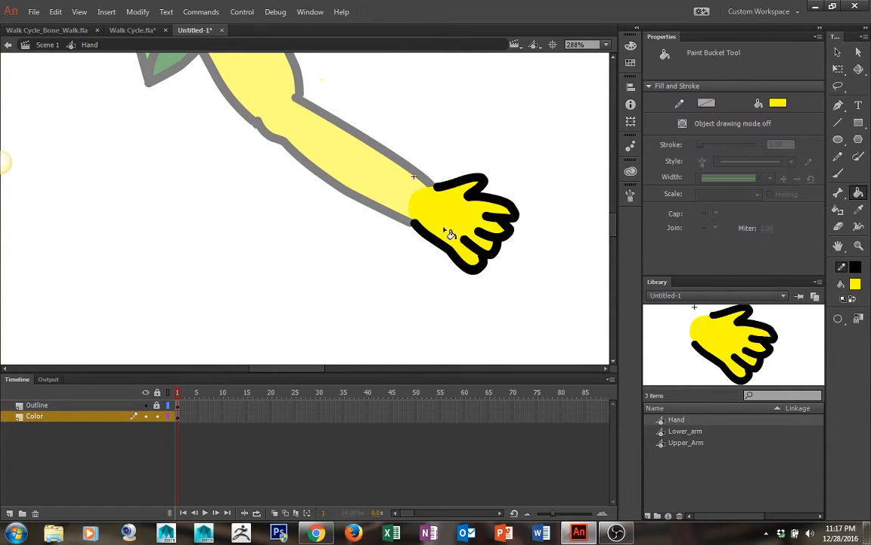
left_click(837, 51)
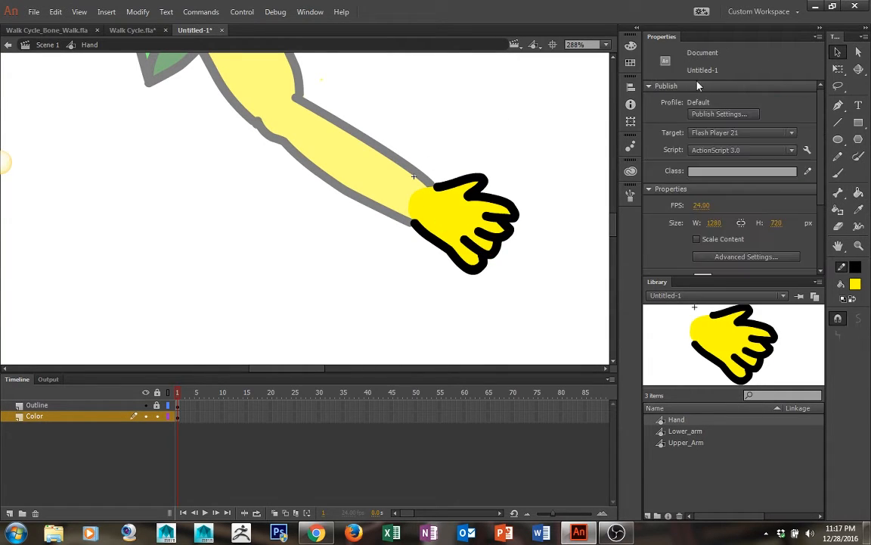
double_click(527, 157)
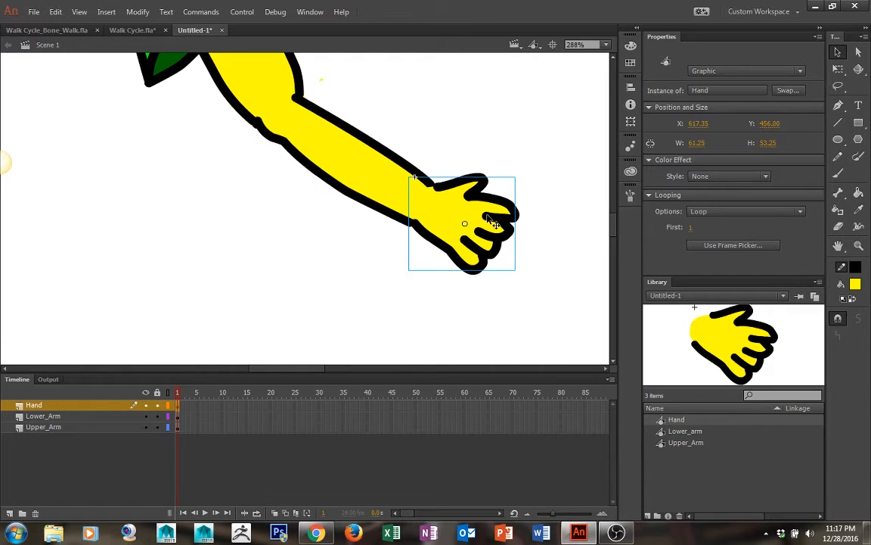
- Nudge the Hand instance left and slightly up so its wrist lines overlap the ends of the forearm's lines
key("Left")
key("Up")
key("Left")
key("Left")
key("Left")
key("Left")
key("Left")
key("Left")
key("Left")
key("Left")
key("Left")
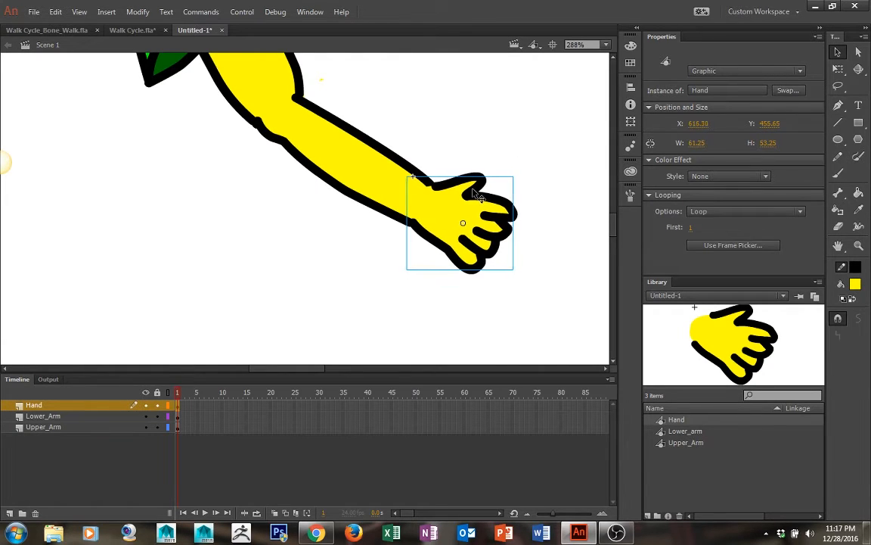
key("Up")
key("Up")
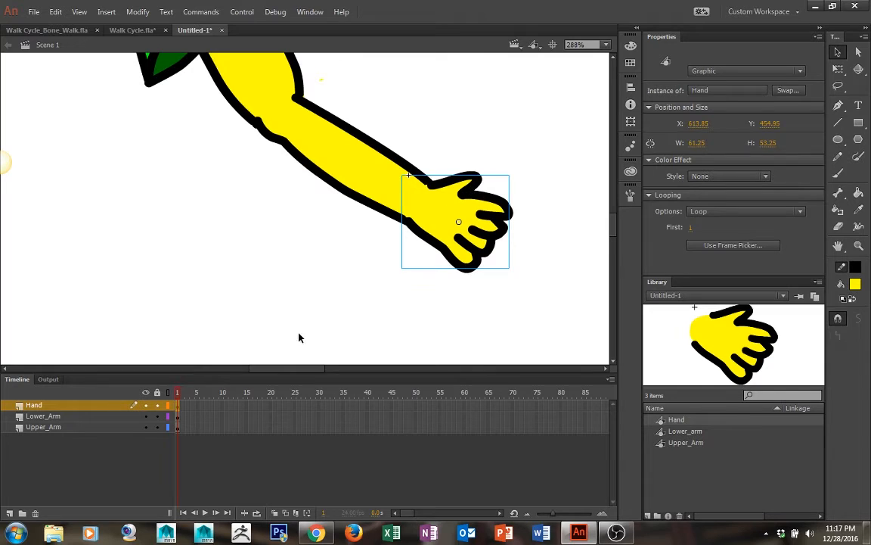
- Move the Hand layer beneath Upper_Arm and place the hand's transformation point at the wrist, testing the rotation
left_click_drag(92, 407, 97, 428)
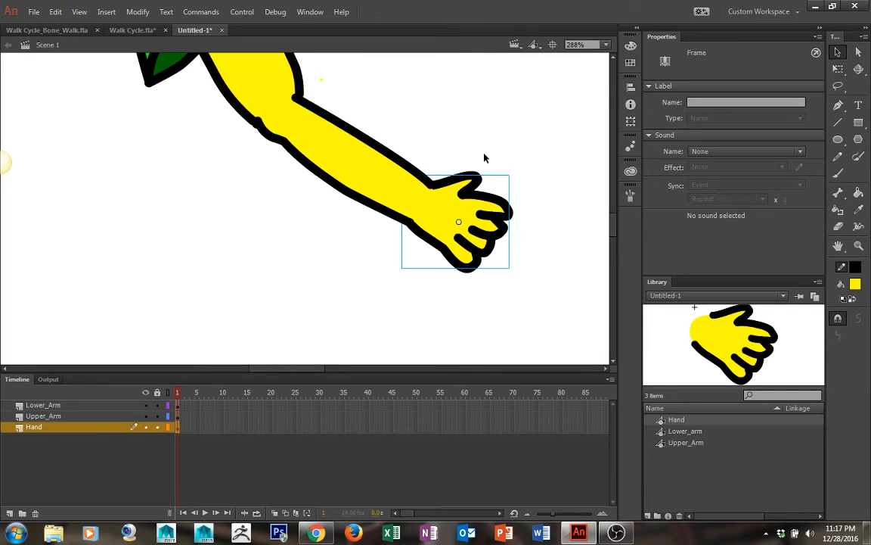
left_click(458, 224)
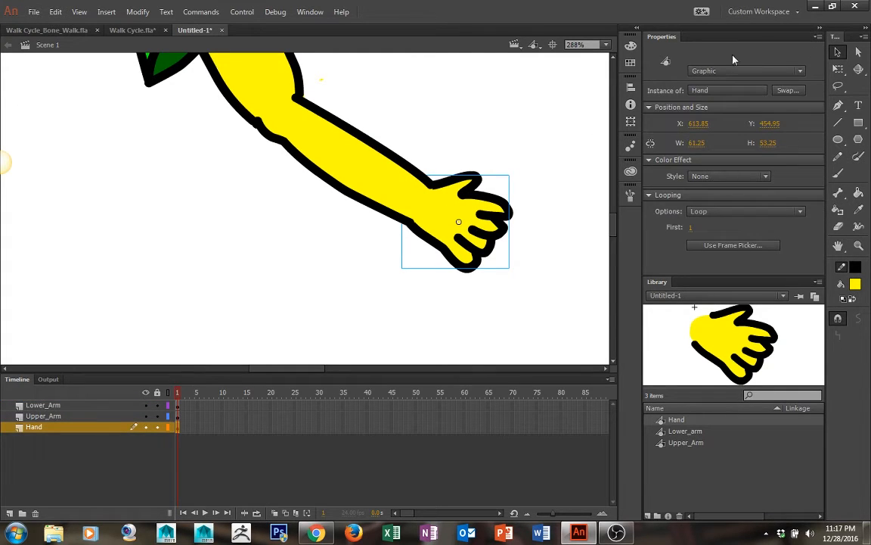
key("q")
left_click_drag(457, 223, 419, 200)
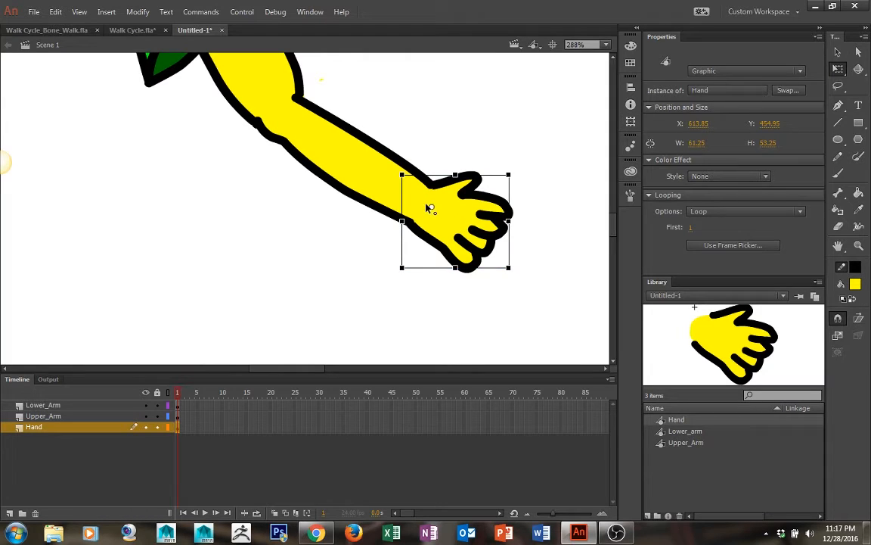
left_click_drag(524, 176, 476, 201)
- Open the Hand symbol, close the wrist end with a black curved pencil stroke on the Color layer, and return to the scene
double_click(416, 217)
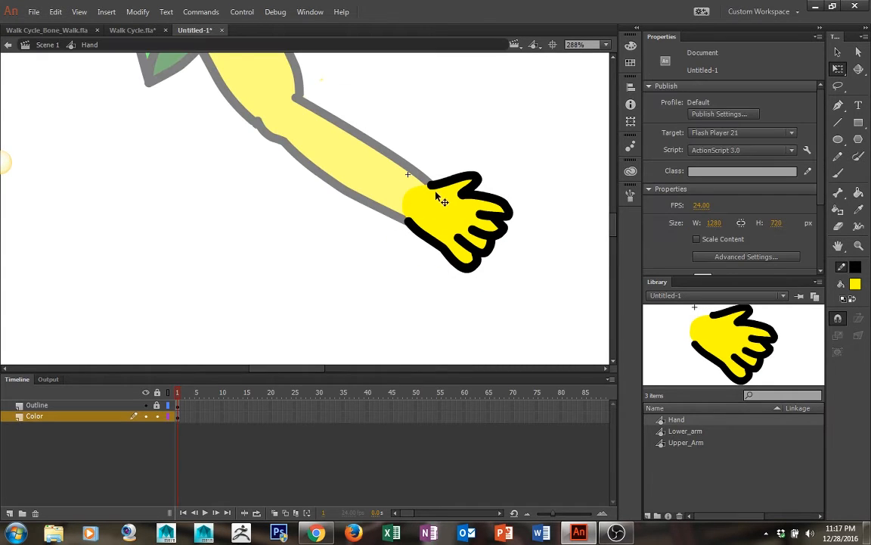
key("y")
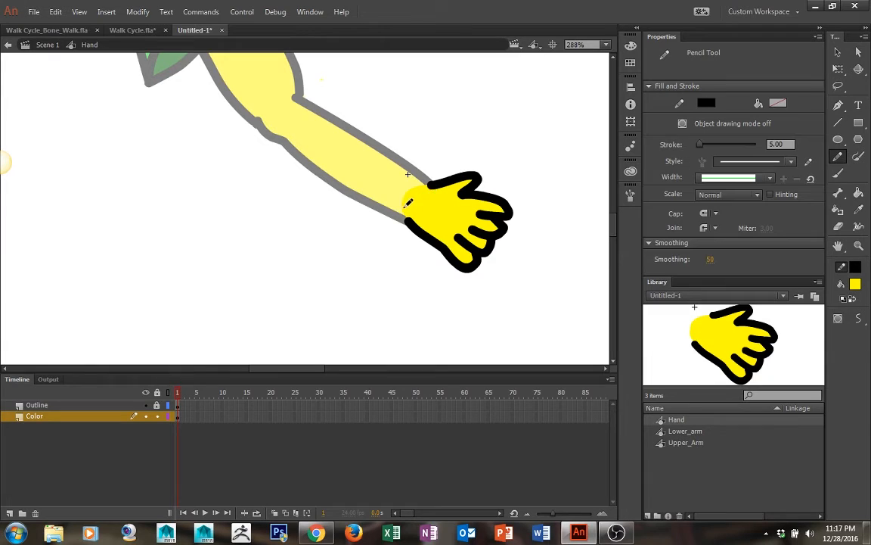
mouse_move(405, 208)
left_mouse_down()
mouse_move(413, 182)
mouse_move(431, 184)
mouse_move(407, 218)
left_mouse_up()
key("v")
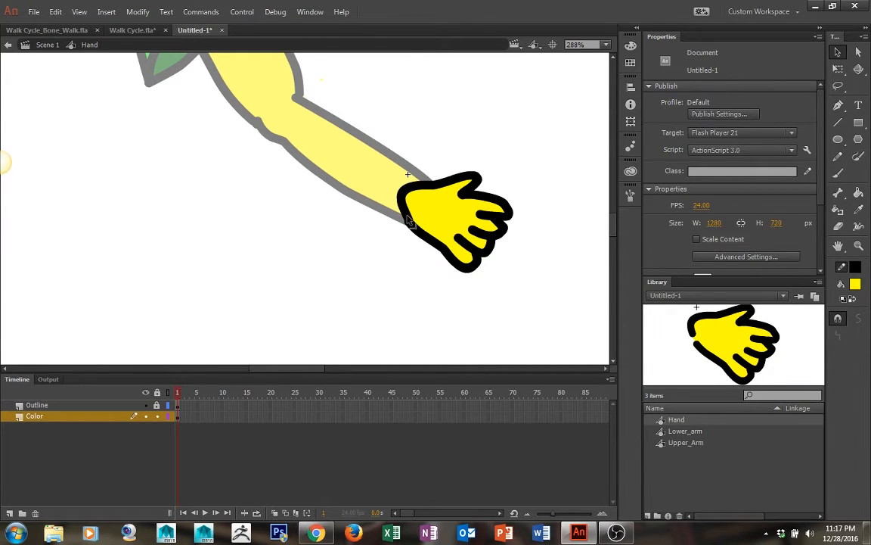
double_click(466, 150)
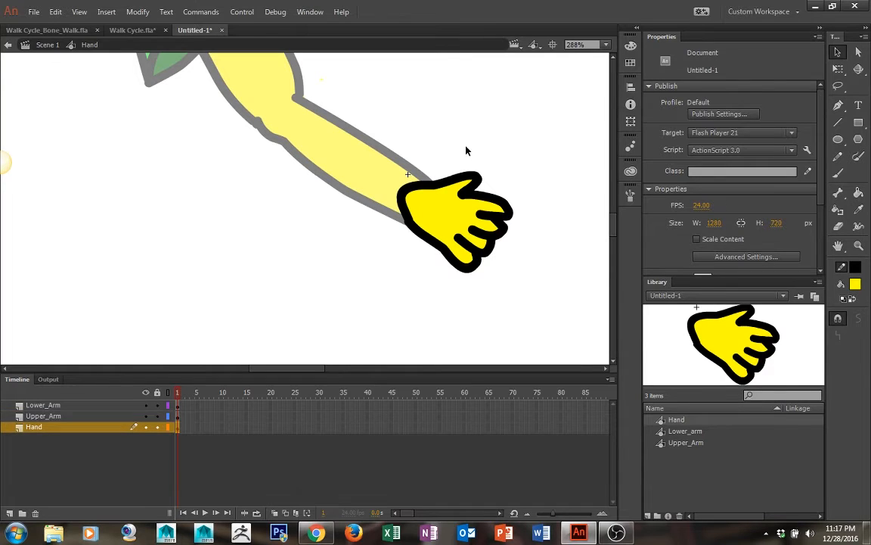
- Try rotating the hand upward about the wrist and shifting it down to test the joint, and undo each attempt
left_click(443, 194)
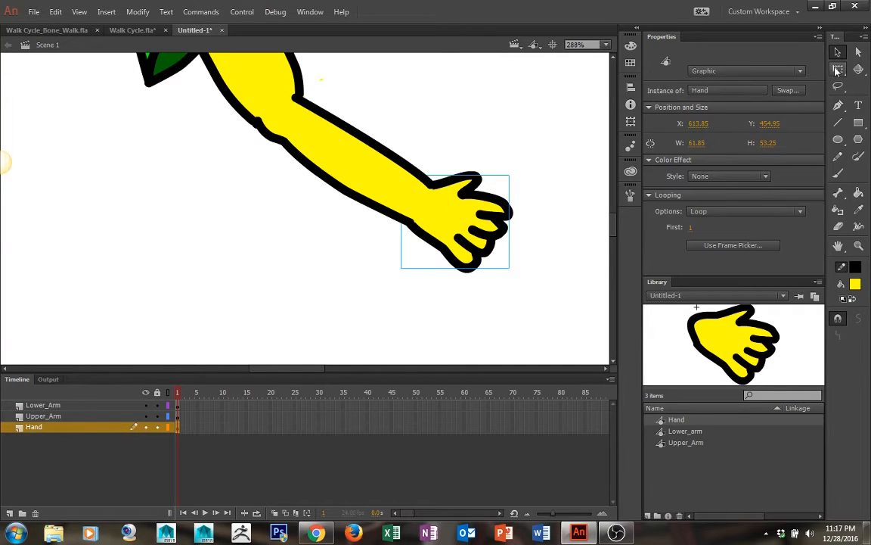
key("q")
left_click_drag(519, 186, 499, 128)
left_click_drag(481, 205, 481, 214)
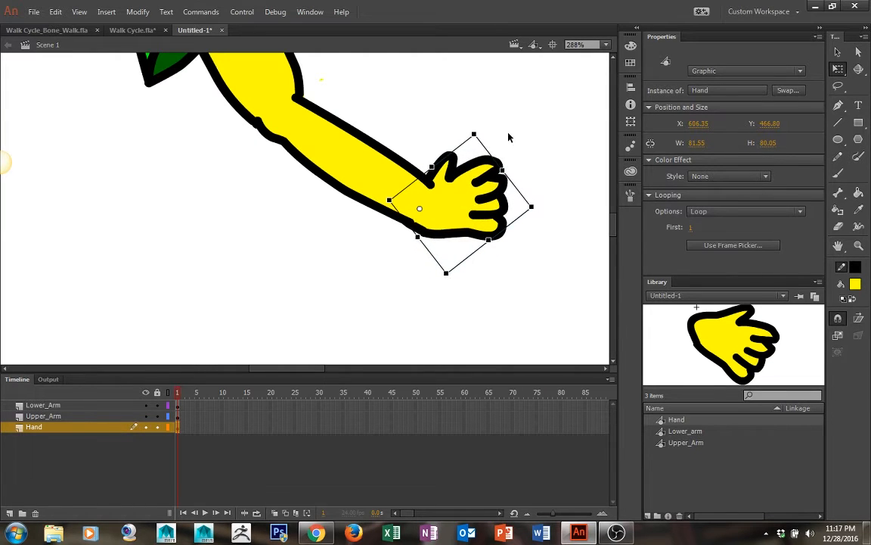
key("ctrl+z")
key("ctrl+z")
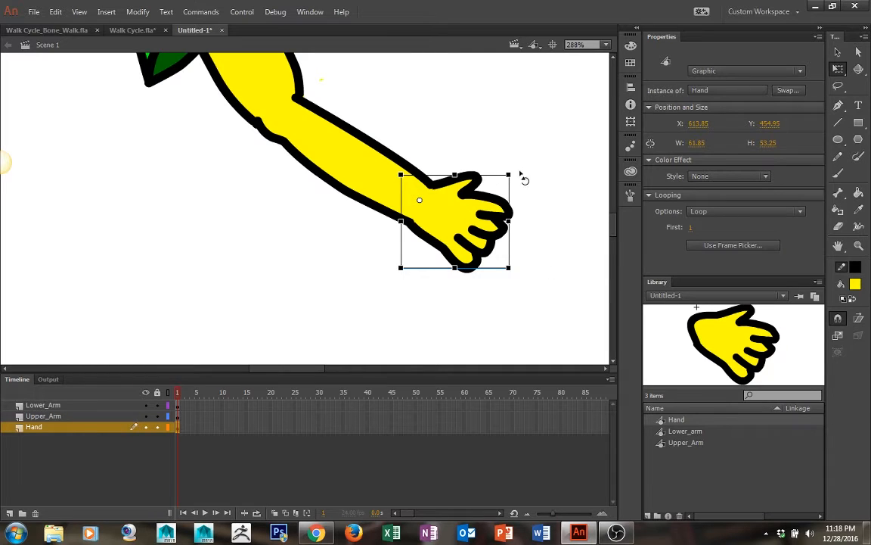
left_click_drag(521, 177, 499, 130)
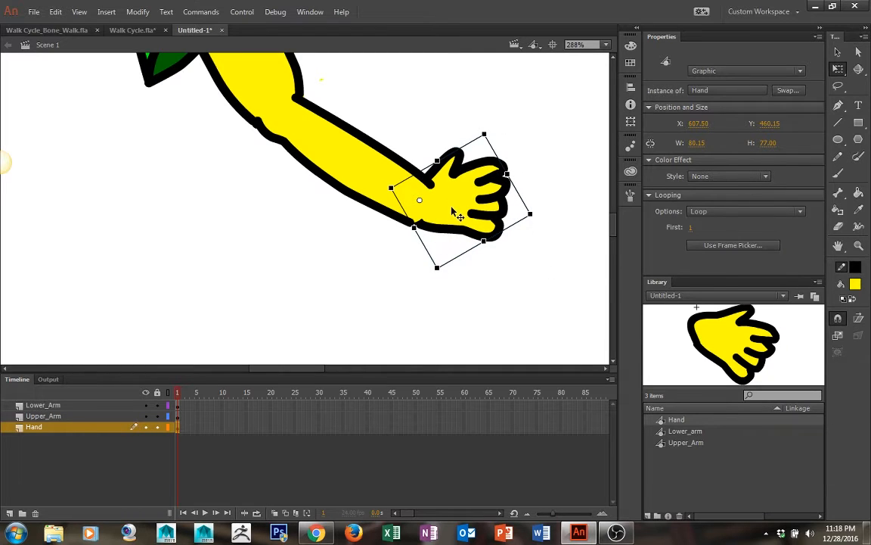
left_click_drag(451, 207, 449, 213)
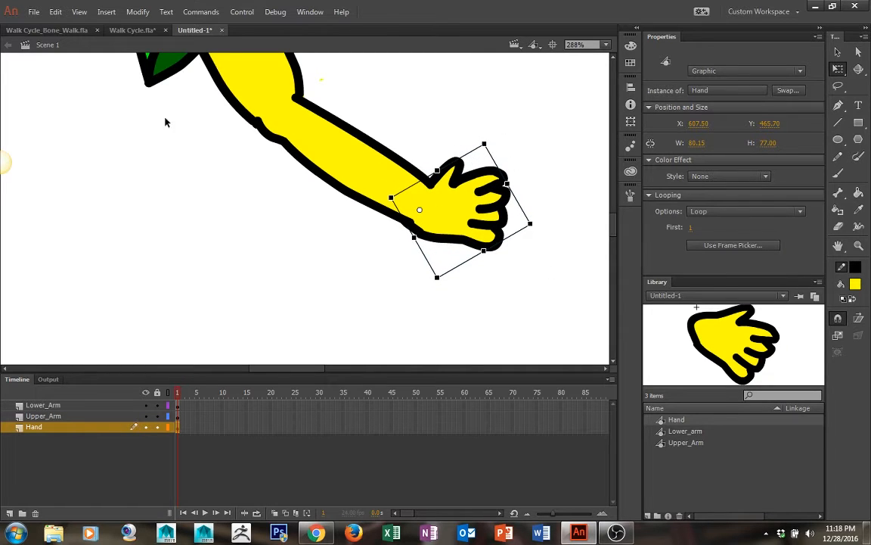
key("ctrl+z")
key("ctrl+z")
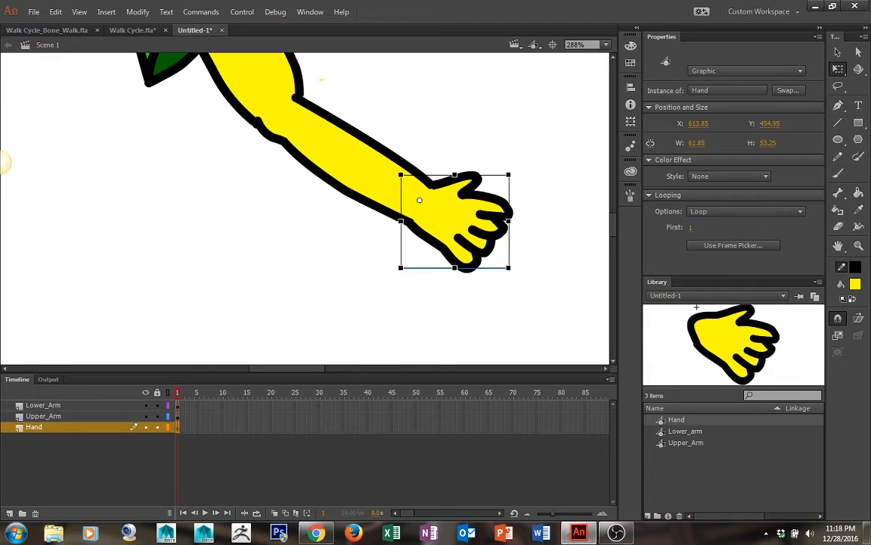
- Look over the complete arm from the sleeve to the hand
left_click(212, 279)
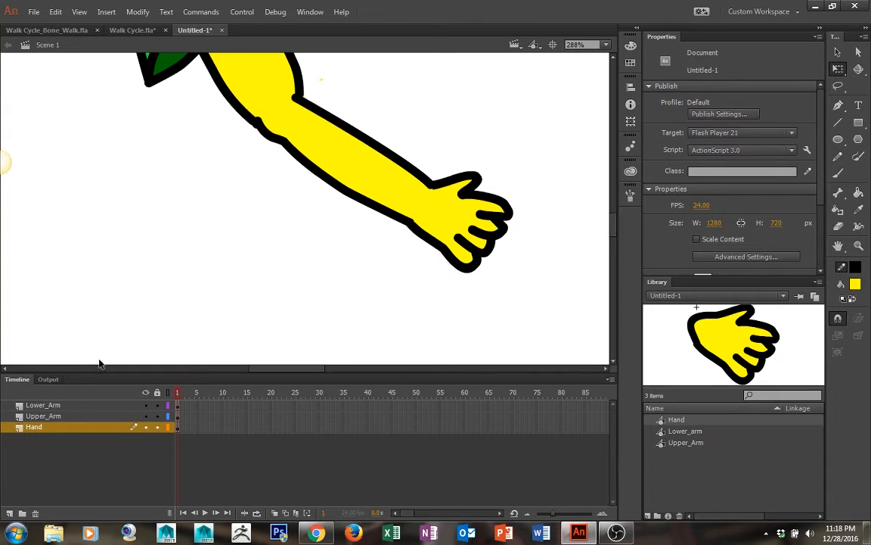
key("space")
left_click_drag(235, 191, 310, 395)
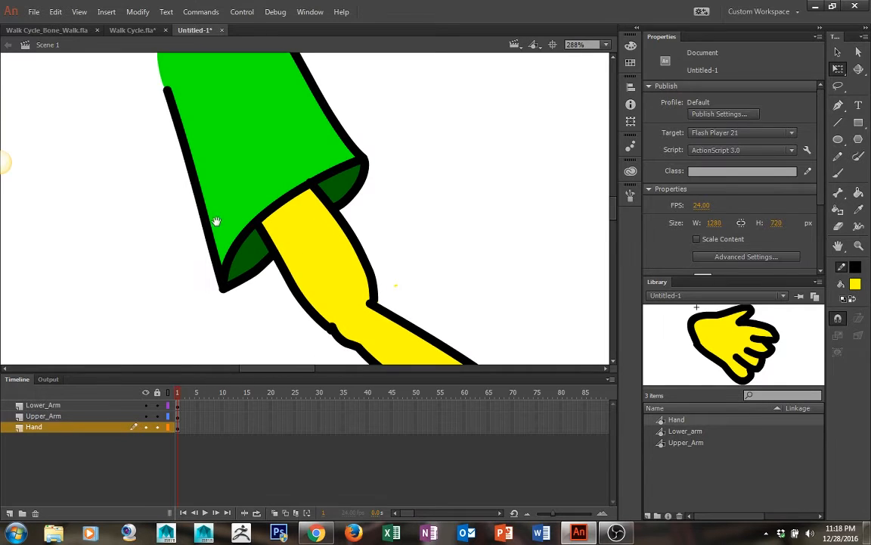
left_click_drag(72, 215, 122, 322)
key("ctrl+minus")
key("ctrl+minus")
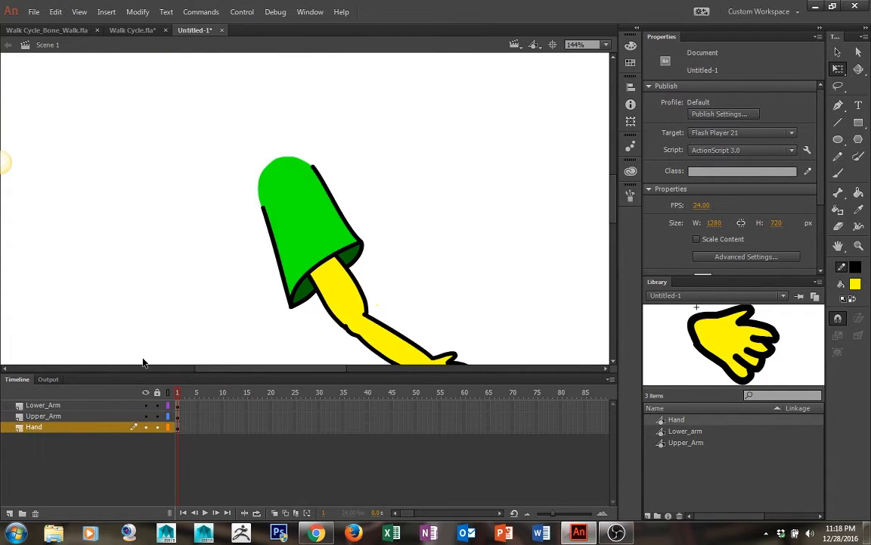
key("space")
left_click_drag(190, 266, 235, 172)
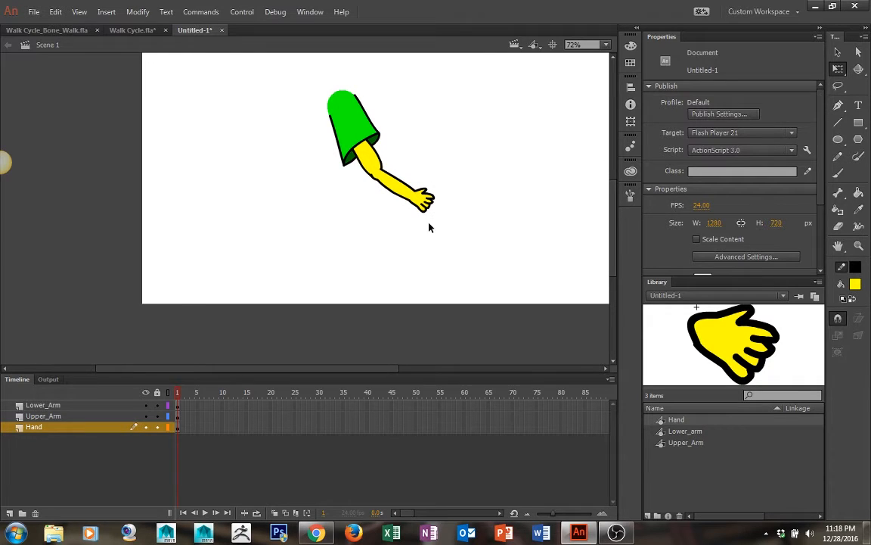
- Add a layer folder above the arm layers and name it R_Arm
left_click(22, 513)
left_click_drag(47, 432, 39, 405)
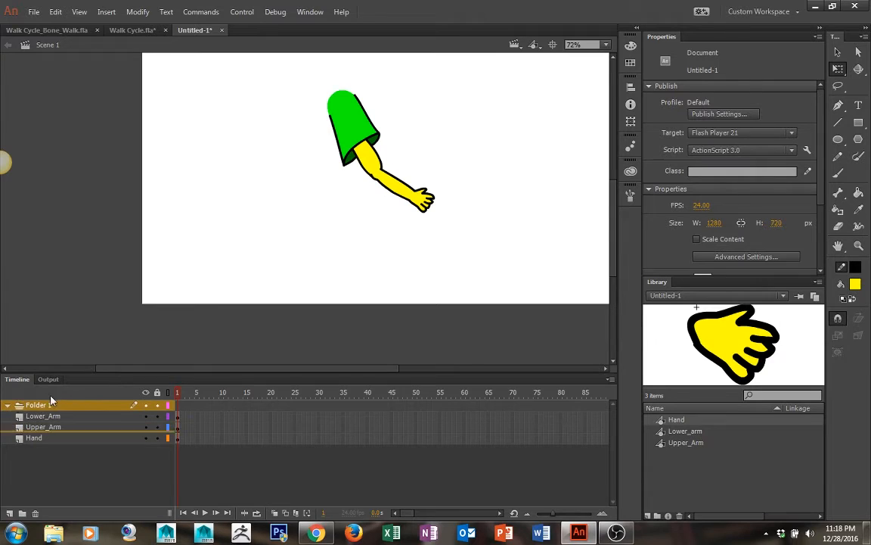
double_click(39, 404)
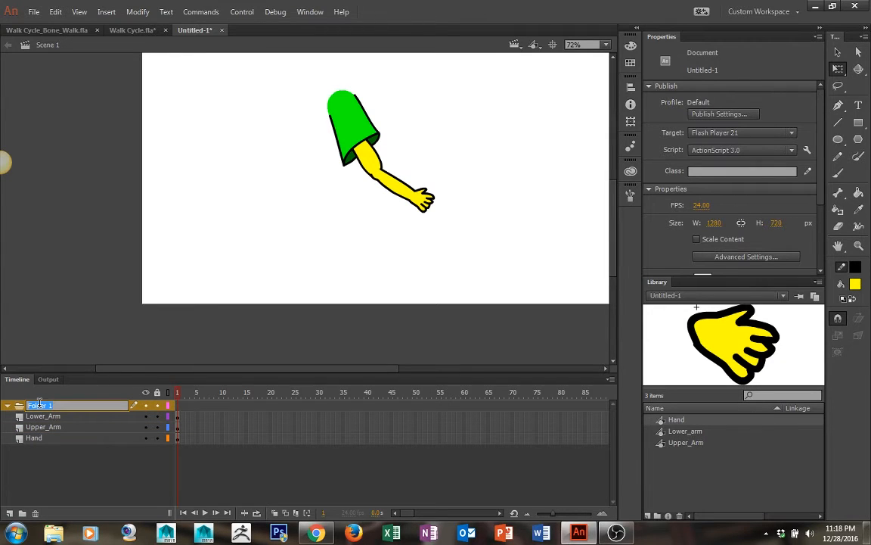
type("R_Arm")
- Place the Lower_Arm, Upper_Arm and Hand layers inside the R_Arm folder
left_click(43, 416)
left_click(43, 426, "shift")
left_click(40, 439, "shift")
left_click_drag(52, 416, 50, 406)
left_click(50, 450)
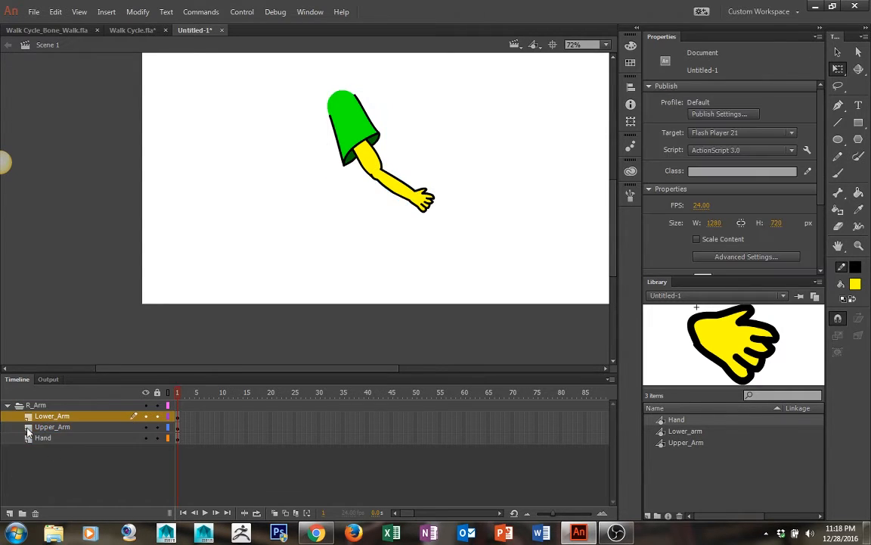
- Add a new layer above the R_Arm folder and name it Body
left_click(41, 407)
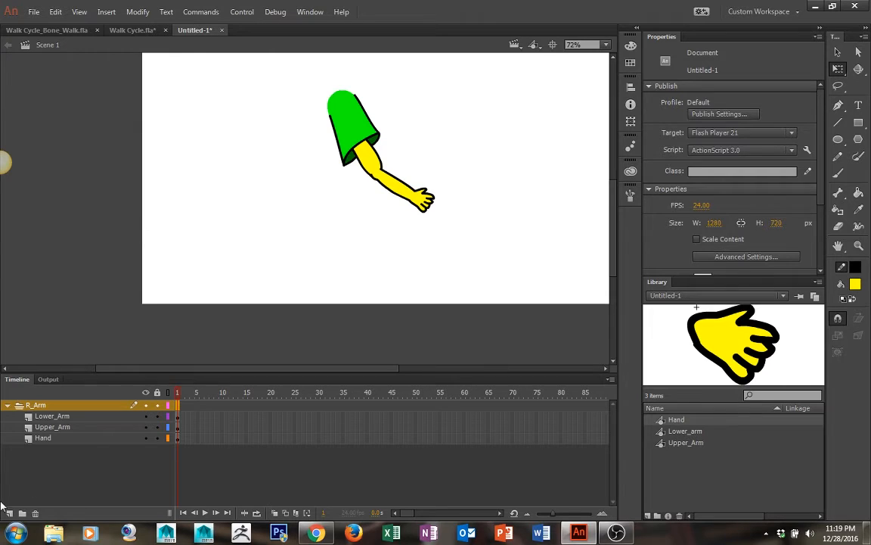
left_click(9, 513)
double_click(38, 405)
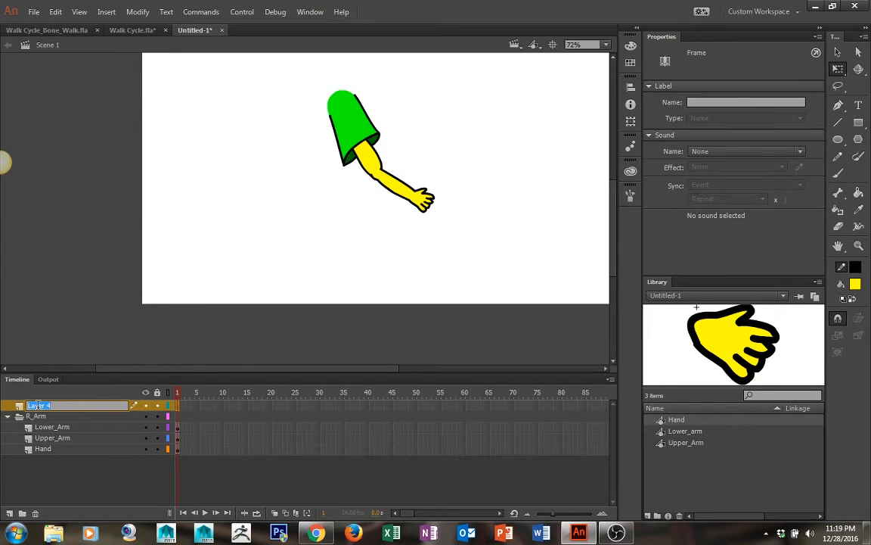
type("Body")
key("Return")
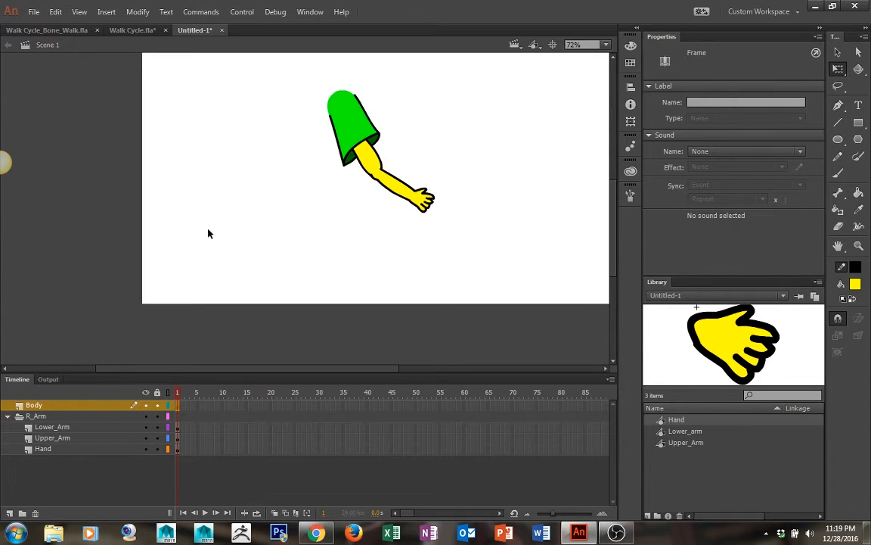
- Draw a closed torso outline around the upper arm on the Body layer with the black Pencil tool
key("y")
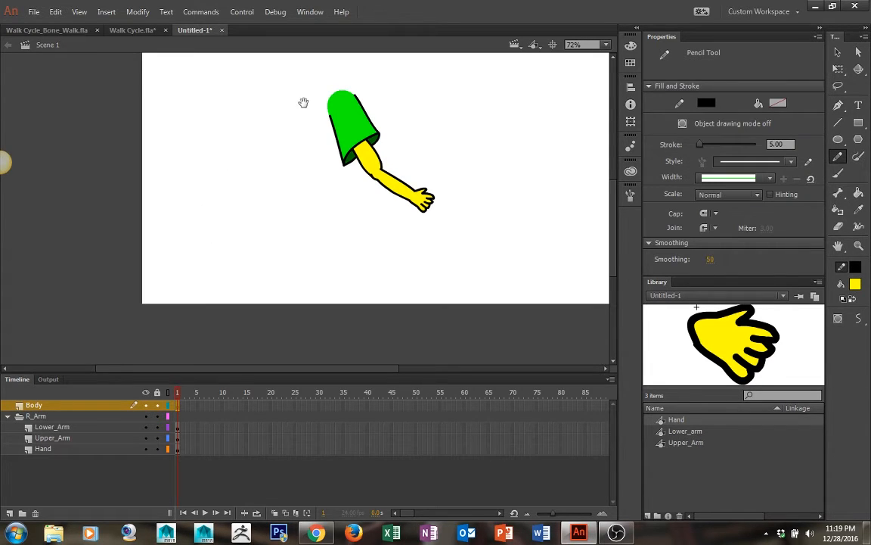
left_click_drag(303, 103, 286, 167)
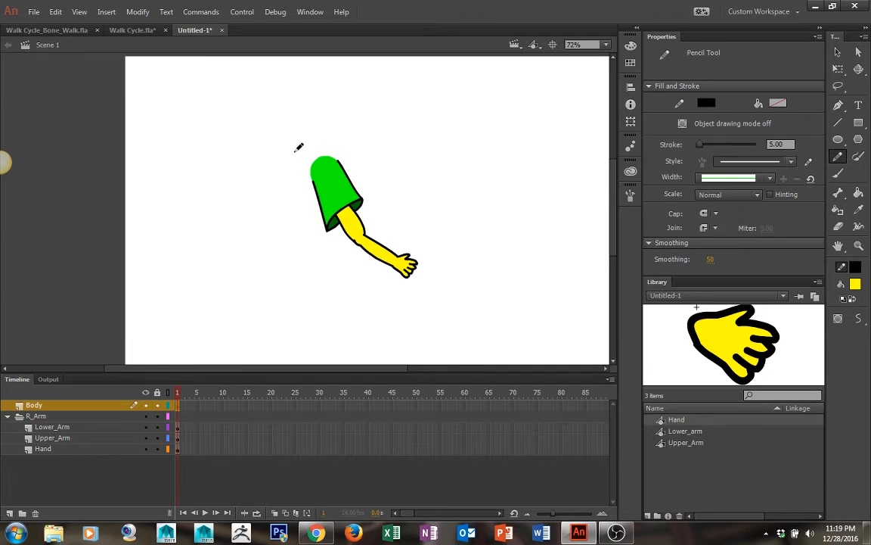
mouse_move(294, 151)
left_mouse_down()
mouse_move(296, 274)
mouse_move(364, 266)
mouse_move(361, 144)
mouse_move(348, 129)
mouse_move(314, 122)
mouse_move(296, 146)
left_mouse_up()
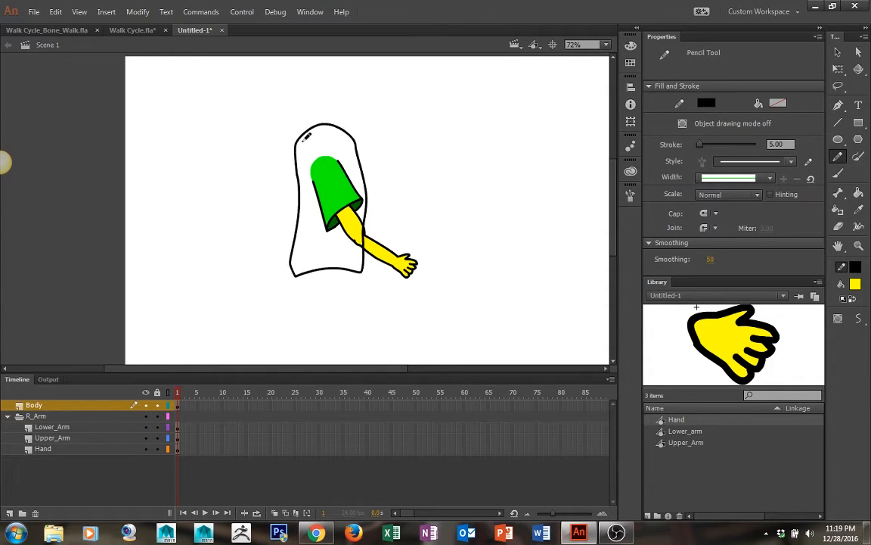
left_click(837, 52)
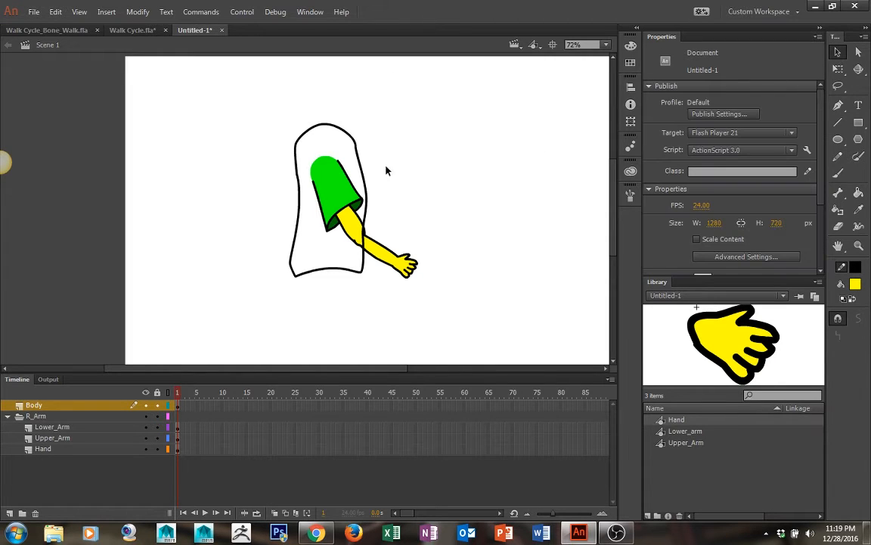
- Move the whole torso outline slightly down to about Y 196 and convert it to a Graphic symbol named Body
left_click(37, 406)
left_click_drag(293, 238, 293, 255)
left_click_drag(296, 259, 296, 260)
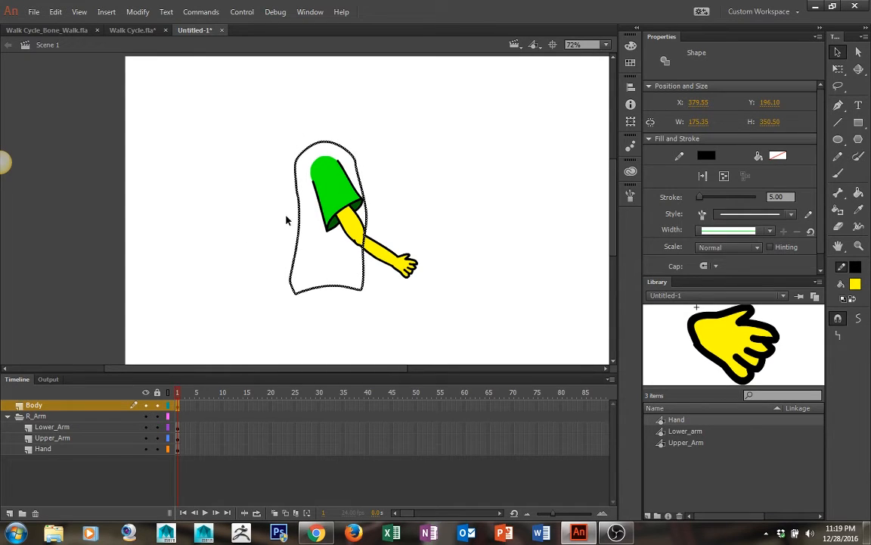
key("F8")
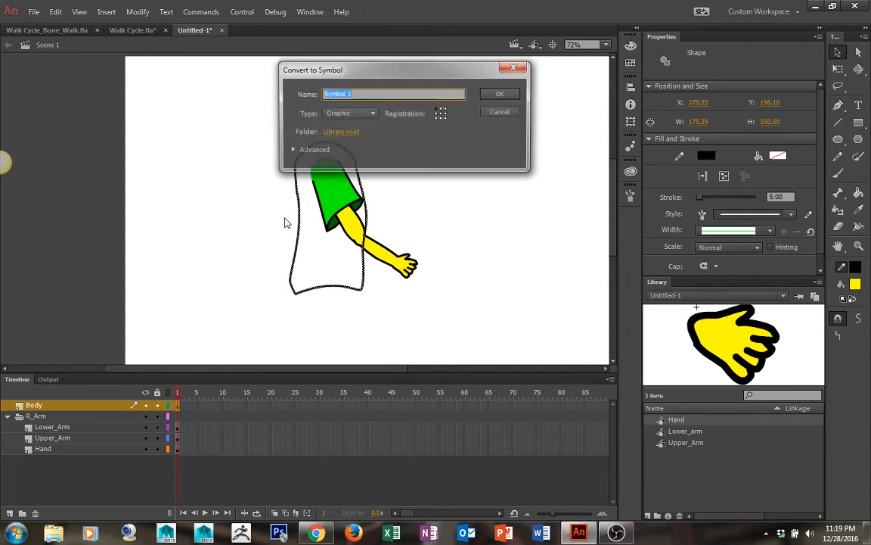
type("Body")
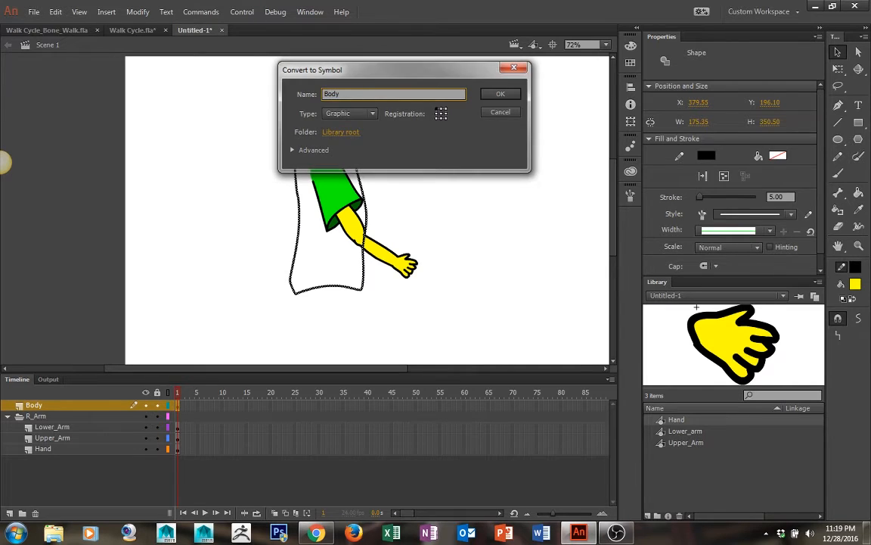
key("Return")
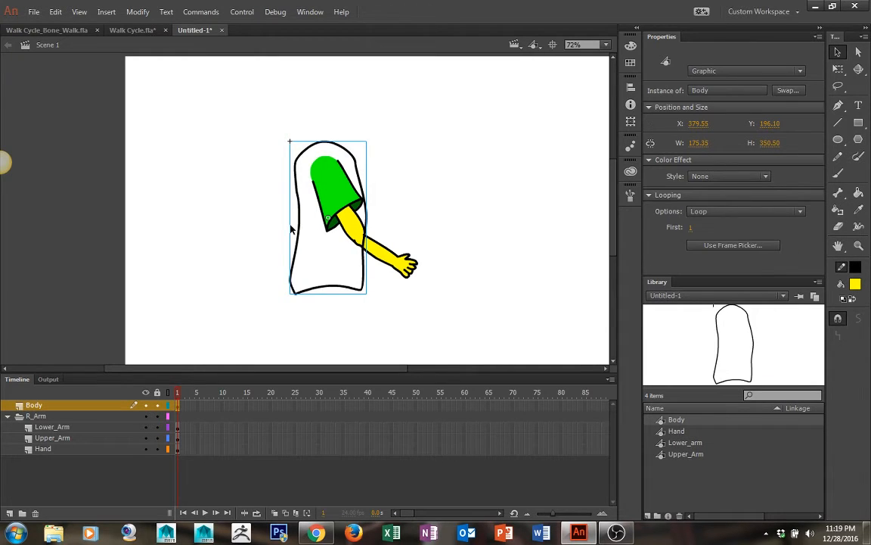
double_click(305, 234)
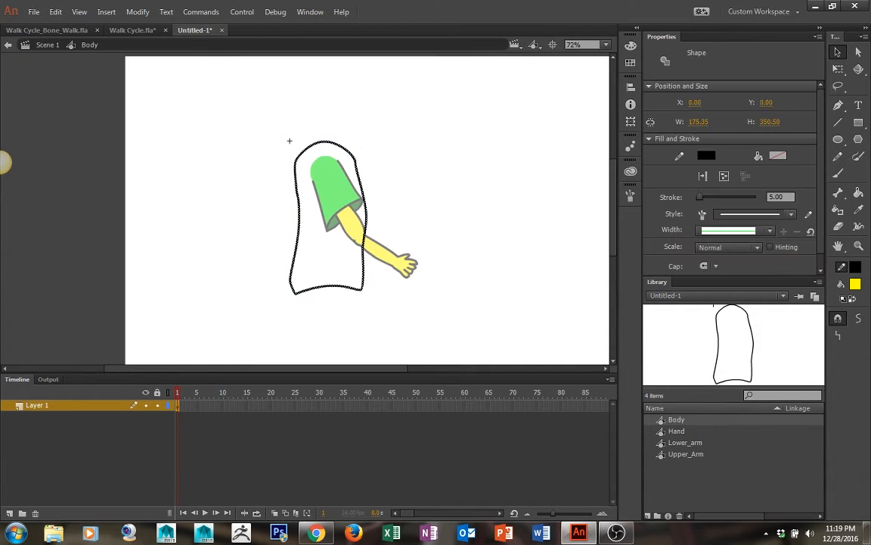
key("k")
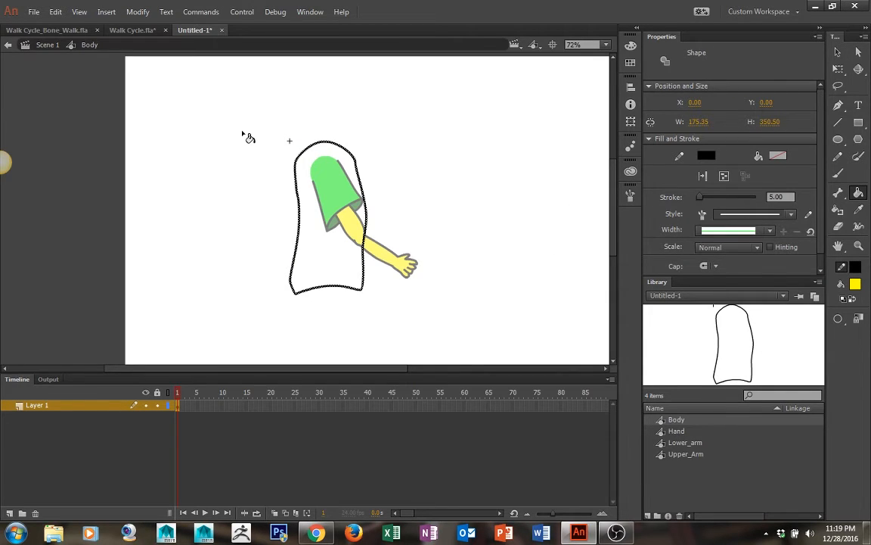
left_click(47, 44)
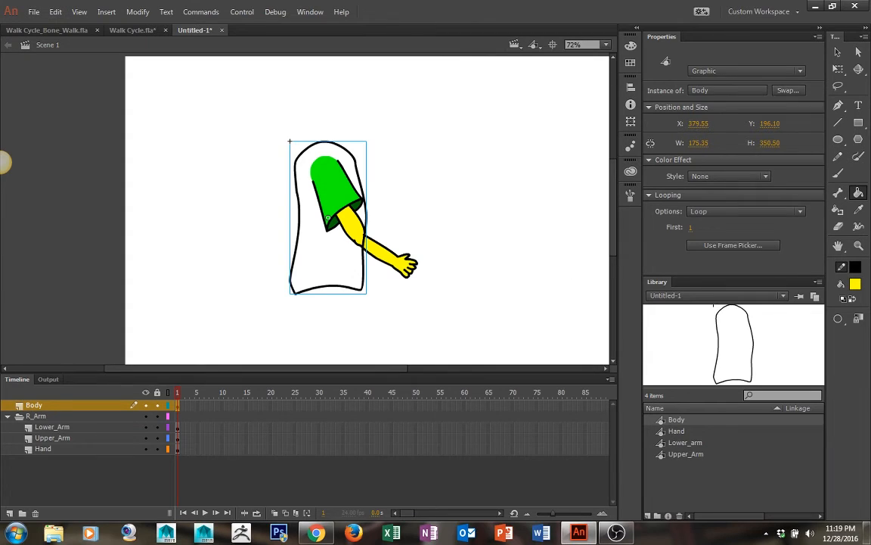
- Sample the sleeve's green and fill the torso outline with it inside the Body symbol
left_click(857, 286)
left_click(330, 184)
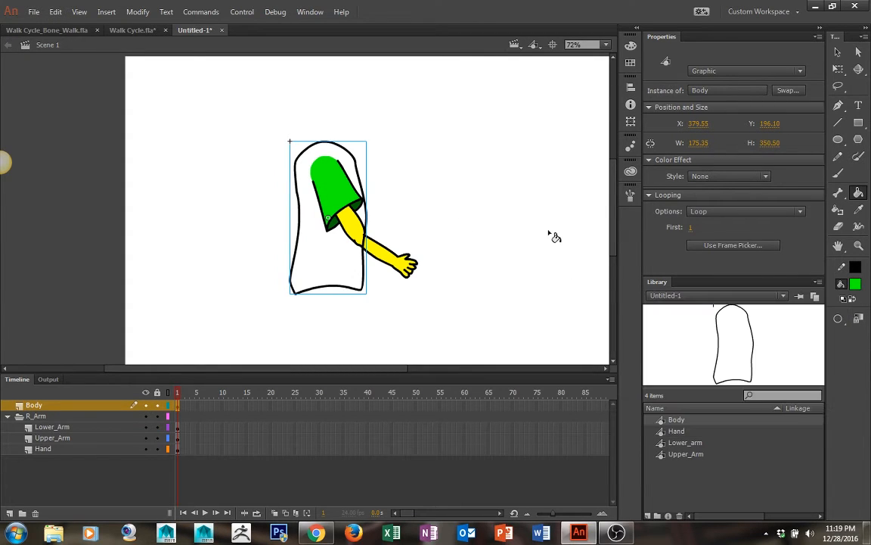
double_click(19, 404)
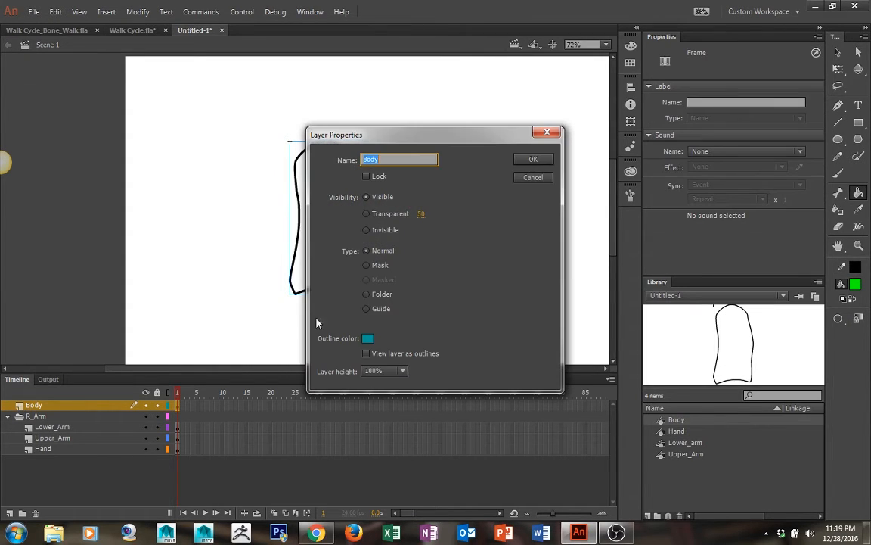
left_click(533, 175)
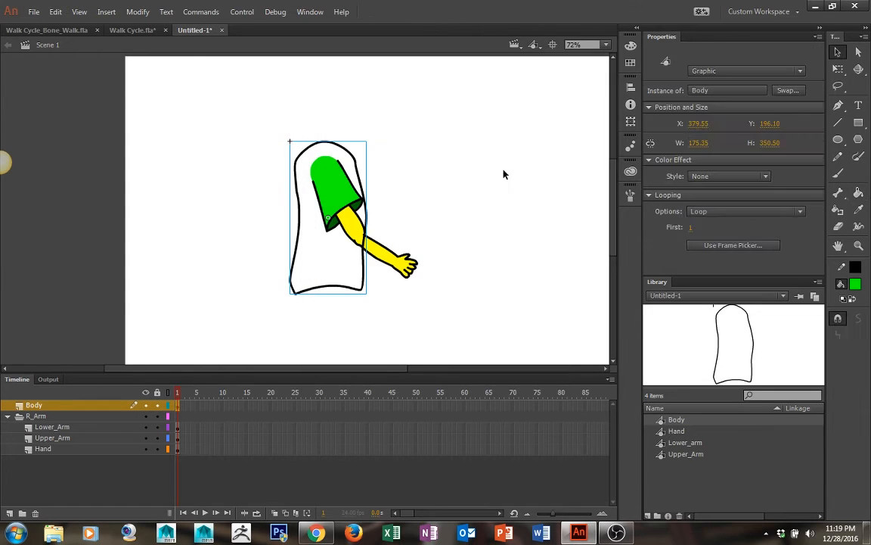
double_click(345, 151)
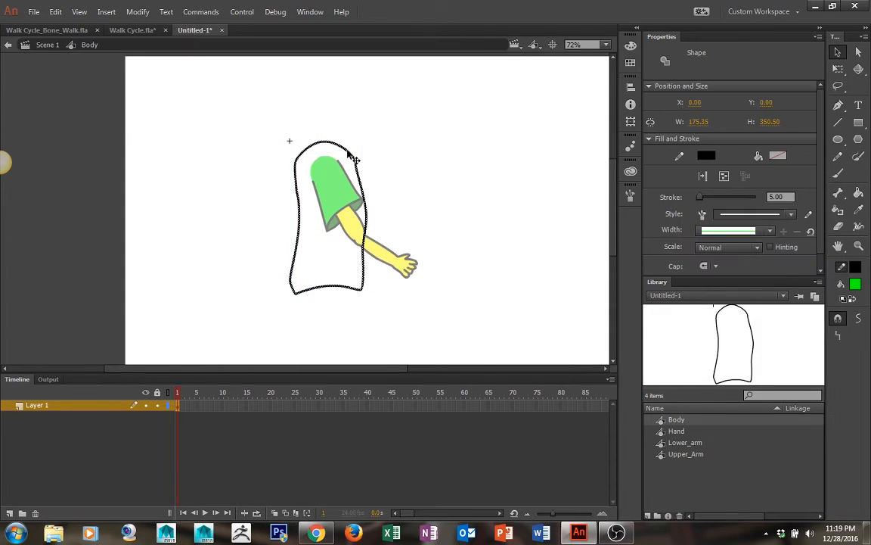
key("k")
left_click(337, 205)
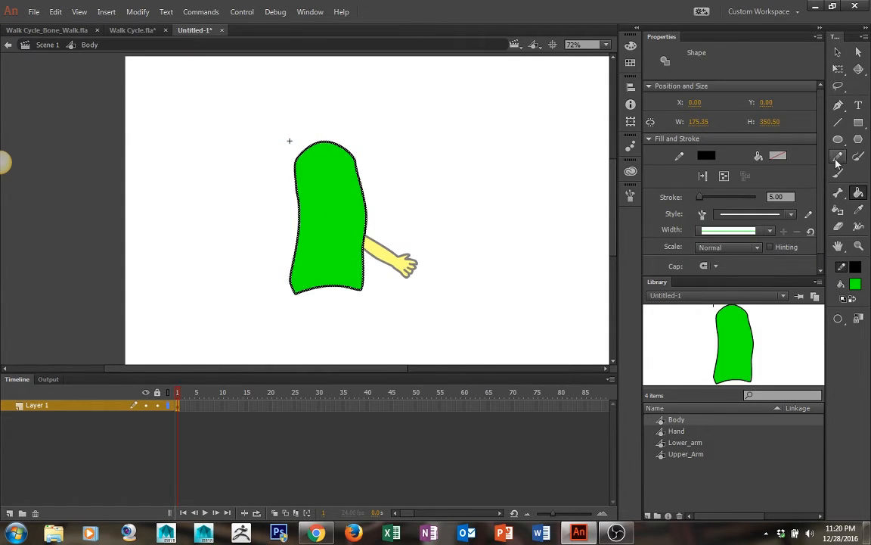
- Move the torso's green fill in place onto a new layer beneath the outline layer
left_click(838, 51)
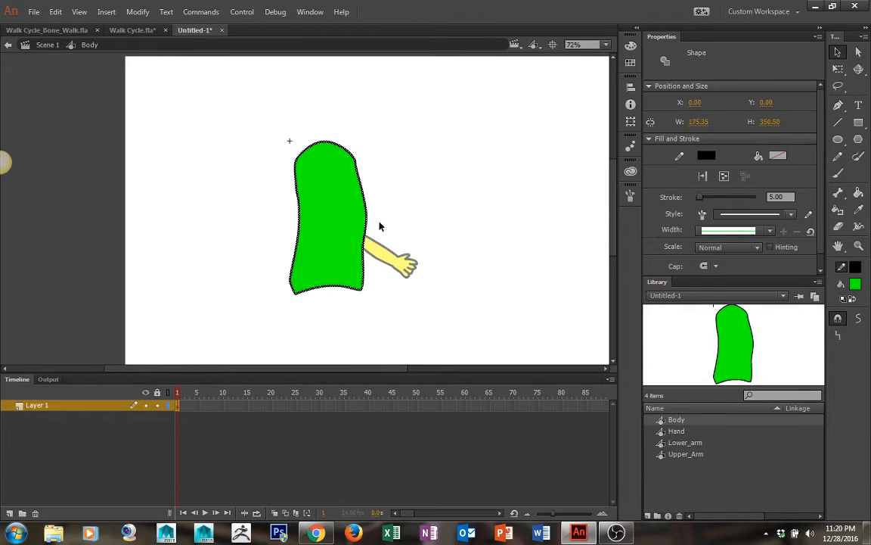
left_click(344, 221)
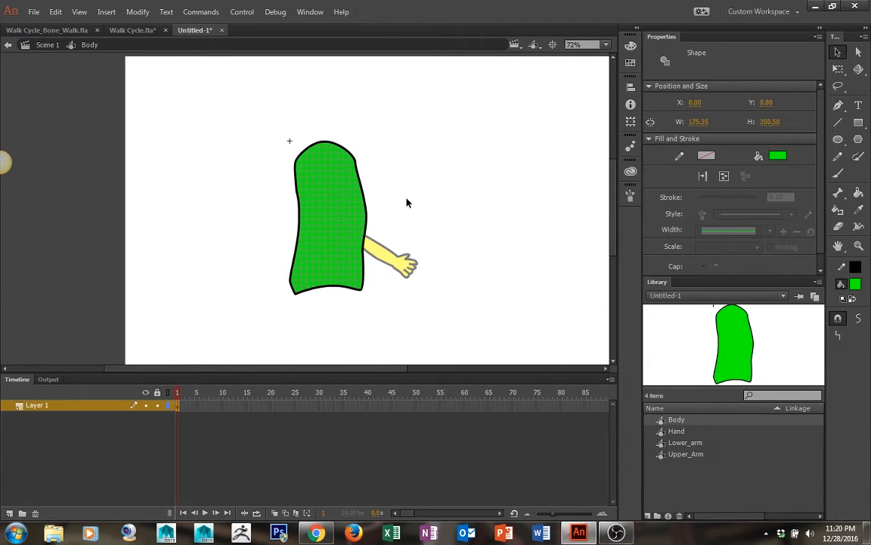
key("Delete")
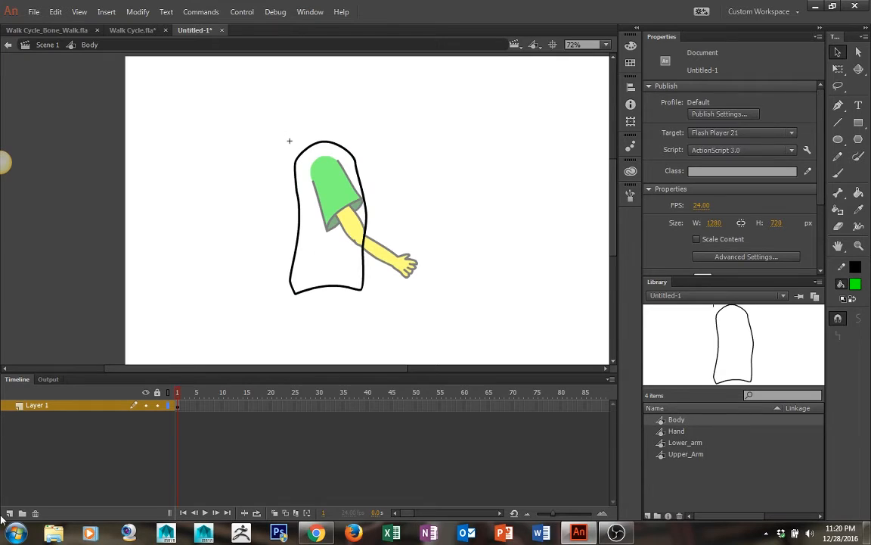
left_click(9, 512)
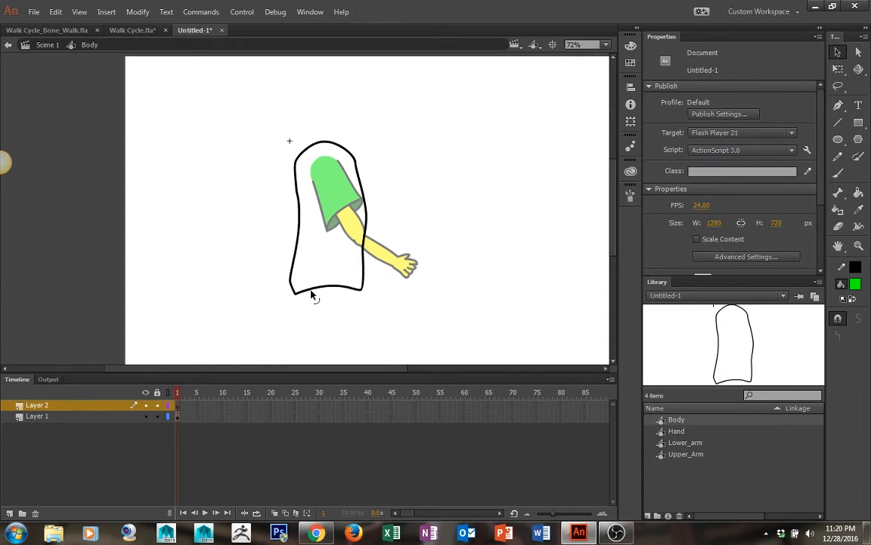
key("ctrl+shift+v")
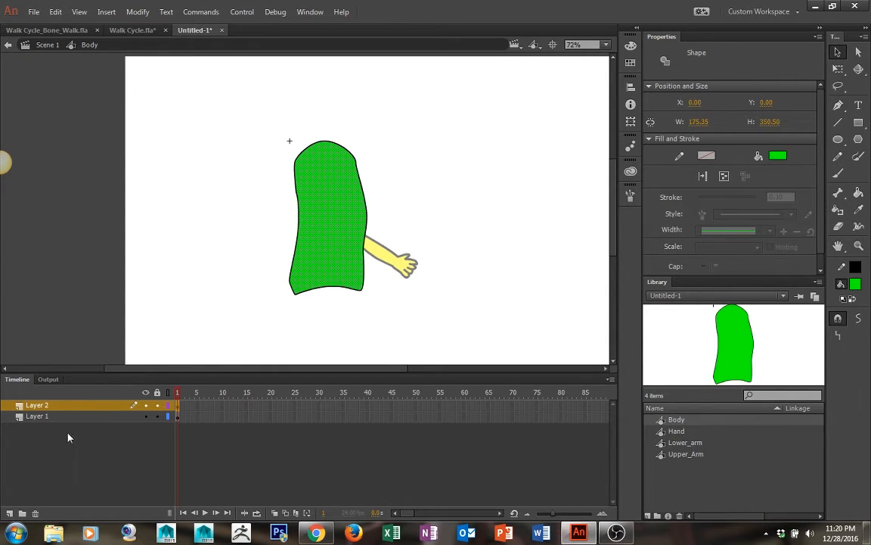
left_click(36, 407)
left_click_drag(36, 407, 36, 416)
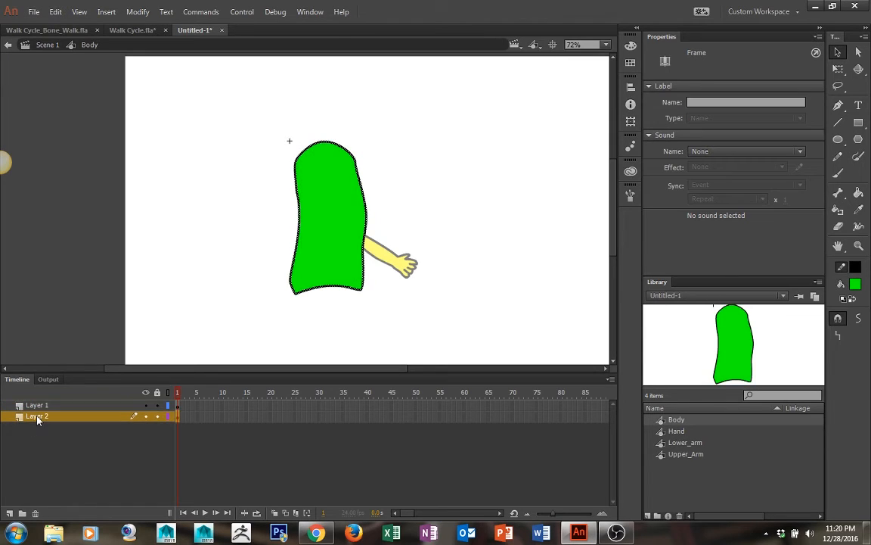
- Rename the fill layer Color and the line layer Outline, and return to the main scene
double_click(38, 416)
type("Colo")
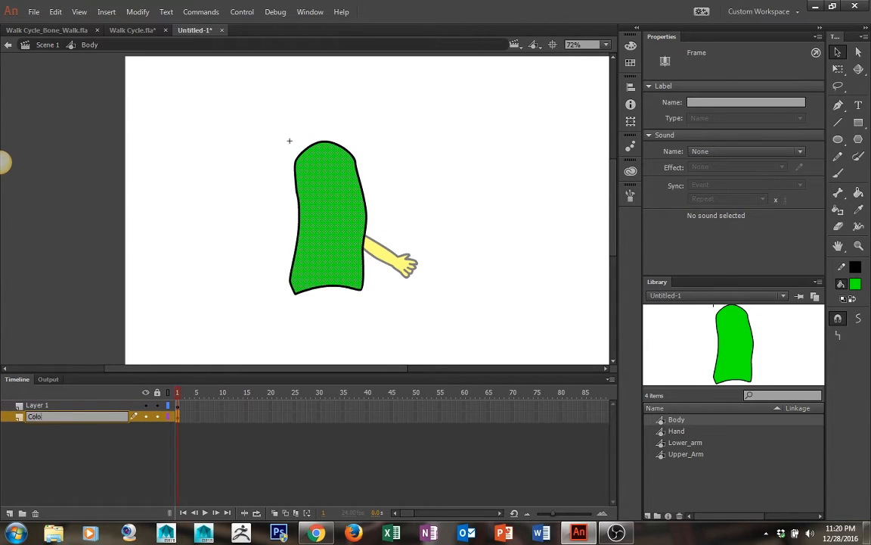
type("r")
key("Return")
double_click(38, 405)
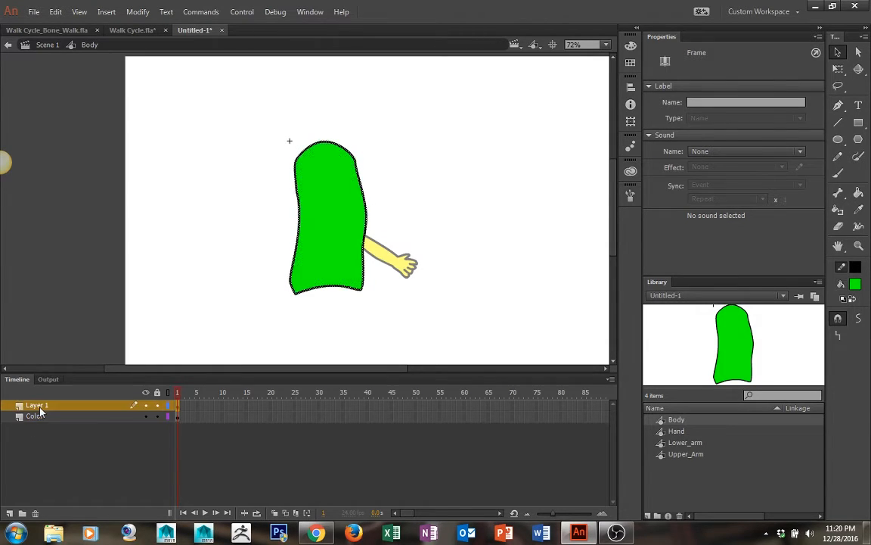
type("O")
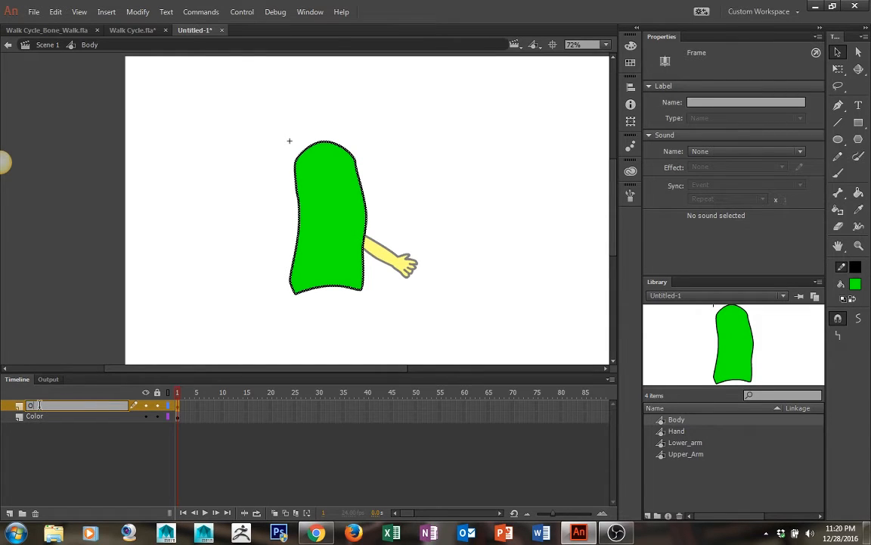
type("utline")
key("Return")
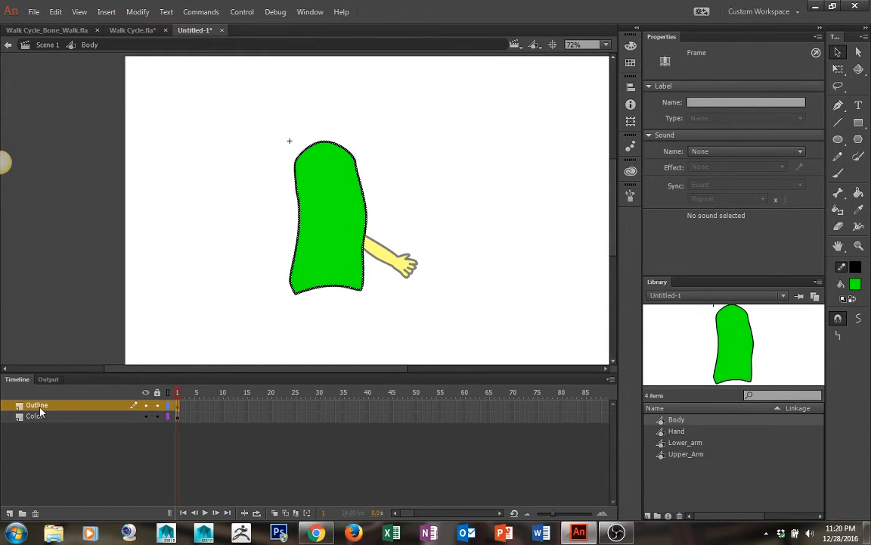
double_click(512, 161)
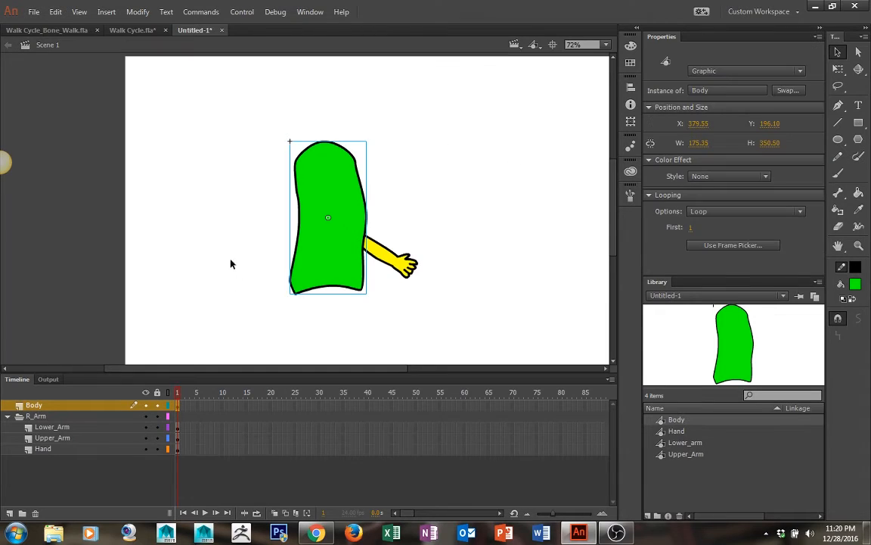
- Move the Body layer beneath the R_Arm folder so that the arm lies in front of the torso
left_click_drag(34, 405, 22, 454)
left_click(411, 221)
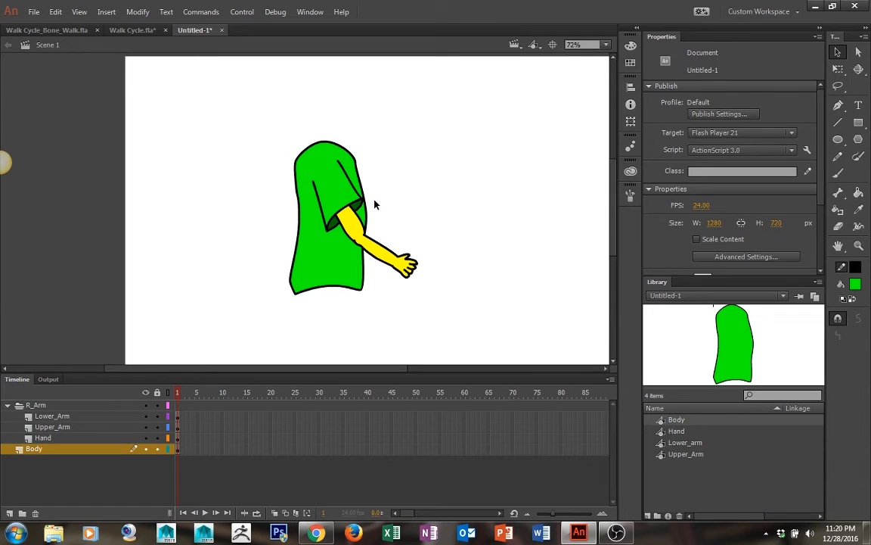
left_click(349, 168)
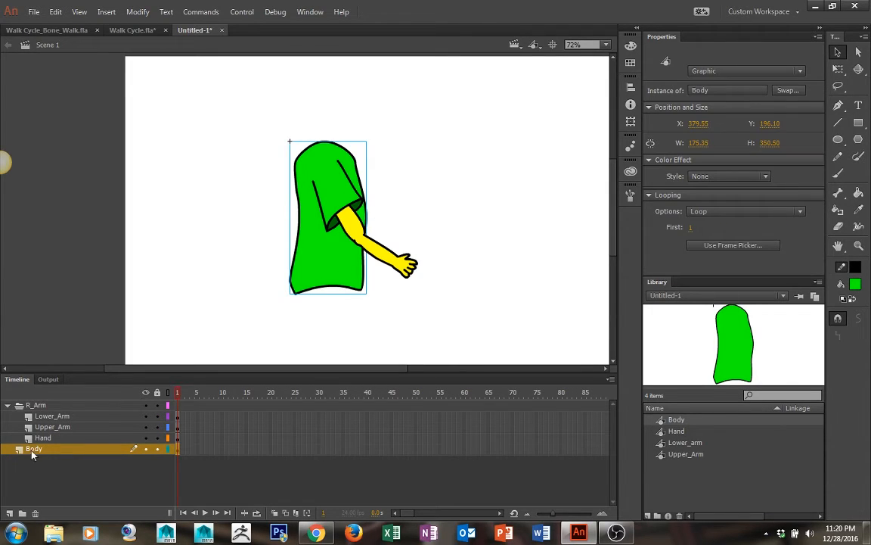
- Move all the R_Arm parts together slightly up and toward the character's back, to about X 414, Y 215
left_click(64, 405)
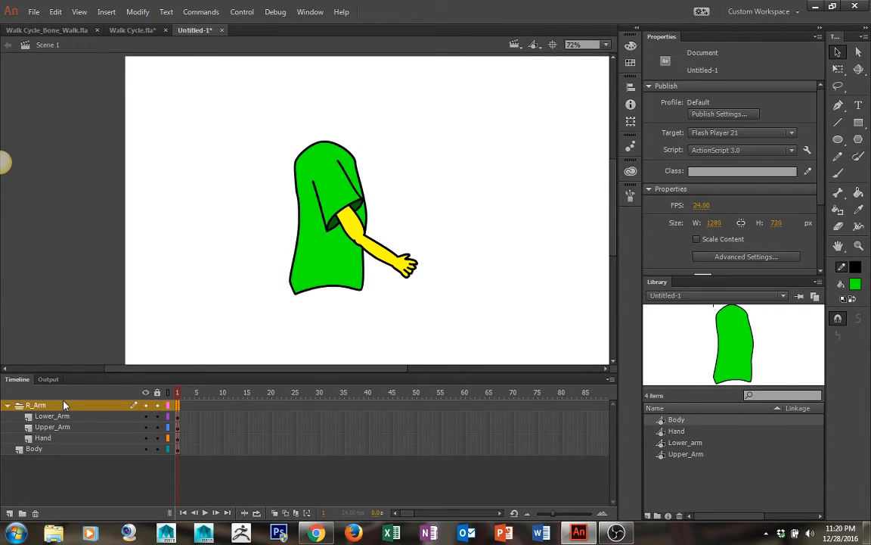
left_click(46, 438, "shift")
left_click(328, 200)
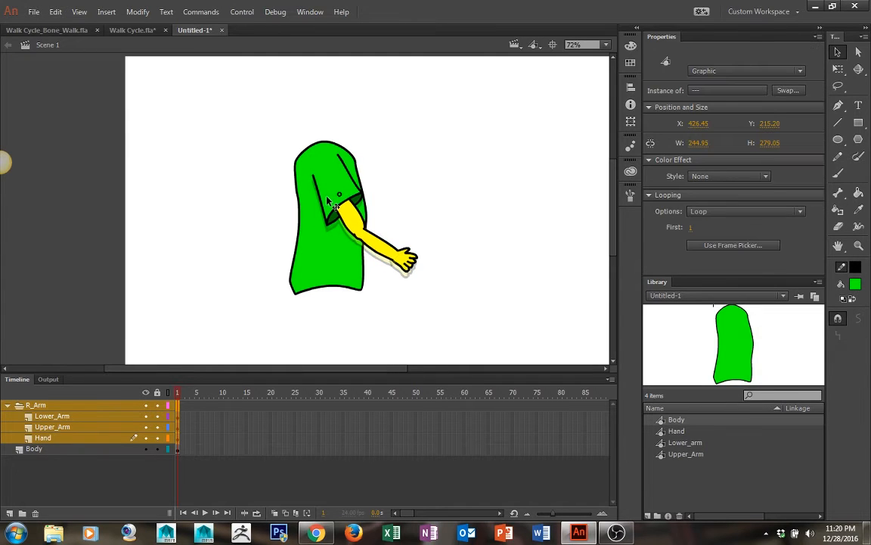
left_click_drag(327, 197, 322, 206)
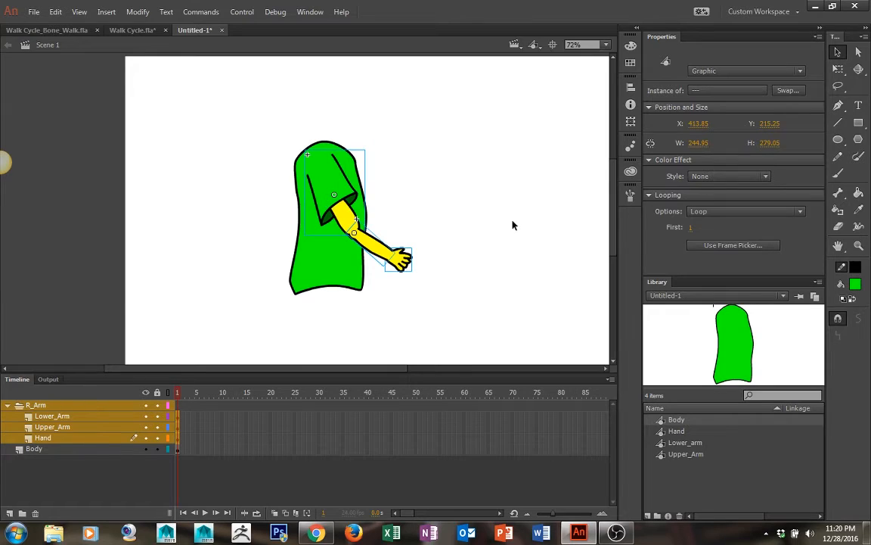
mouse_move(512, 225)
left_mouse_down()
mouse_move(404, 126)
mouse_move(408, 321)
left_mouse_up()
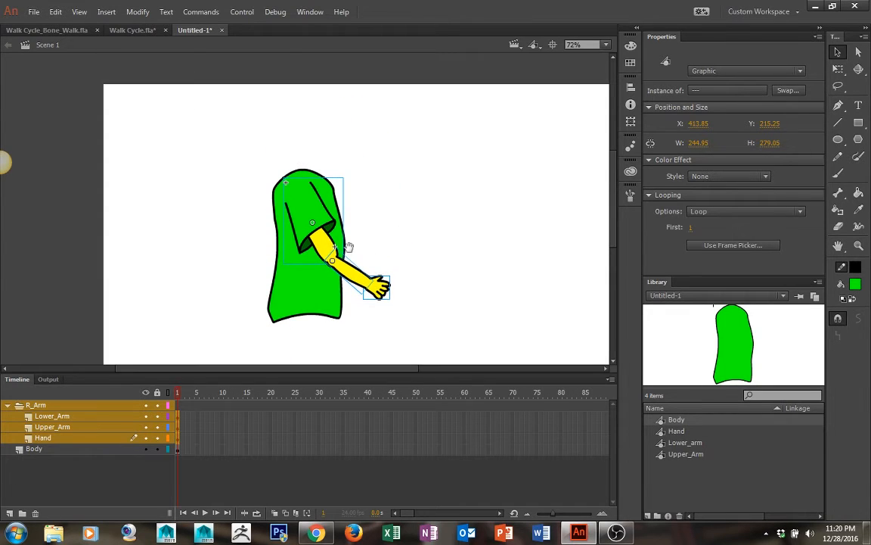
left_click_drag(349, 248, 372, 187)
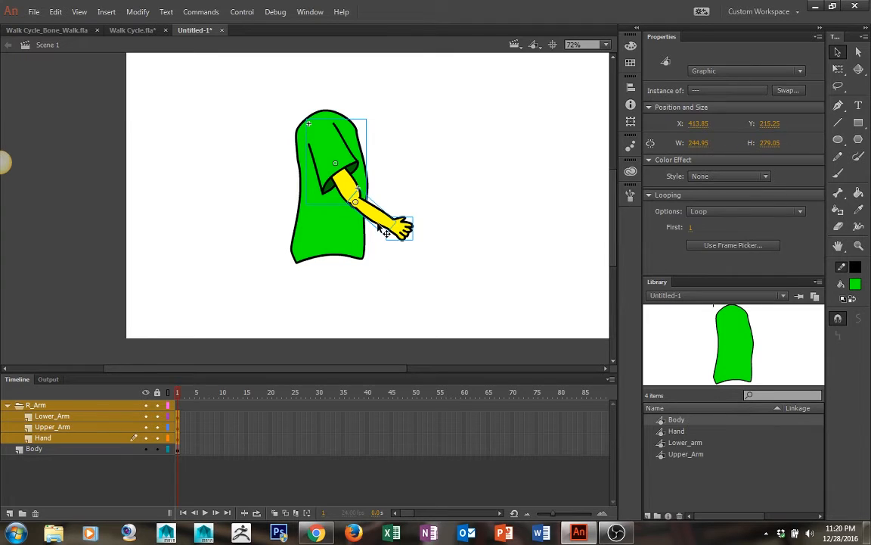
left_click(348, 263)
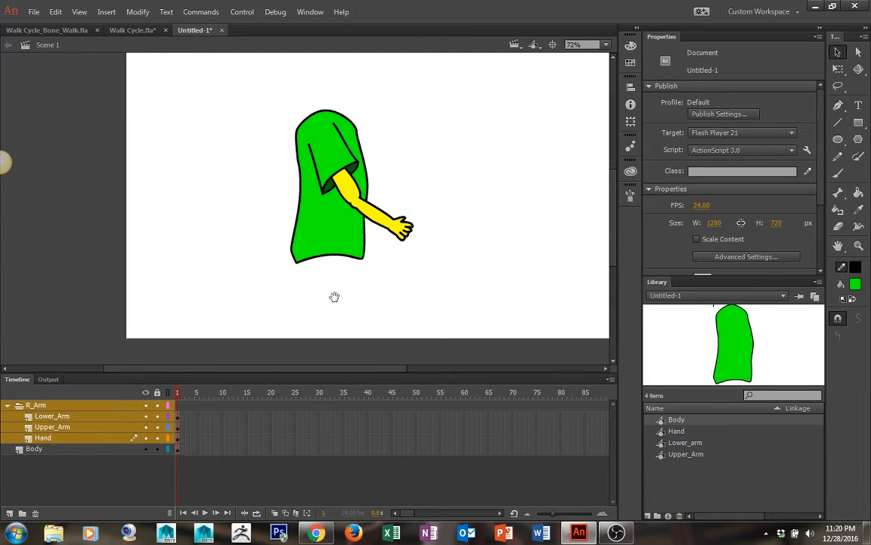
- Add a new layer beneath the Body layer and name it Waist
left_click_drag(334, 296, 334, 257)
left_click(36, 450)
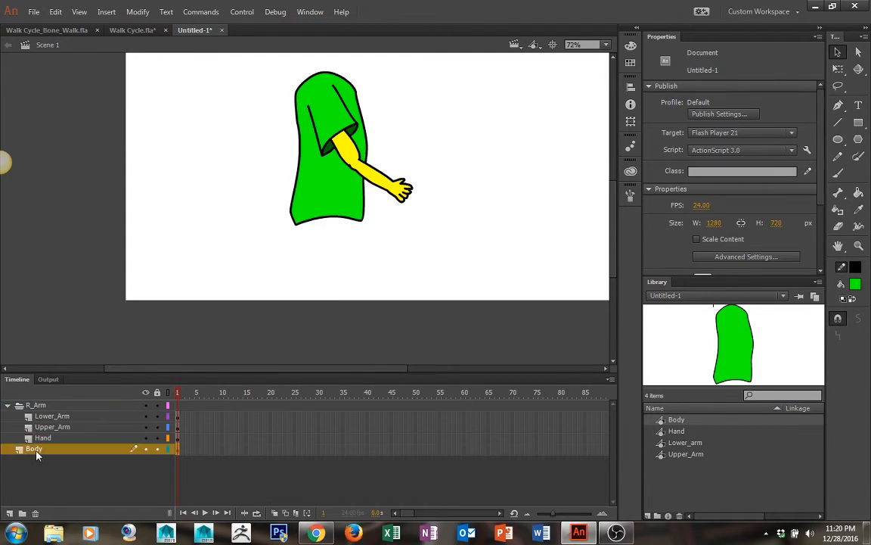
left_click(9, 514)
mouse_move(34, 451)
left_mouse_down()
mouse_move(35, 473)
mouse_move(33, 460)
left_mouse_up()
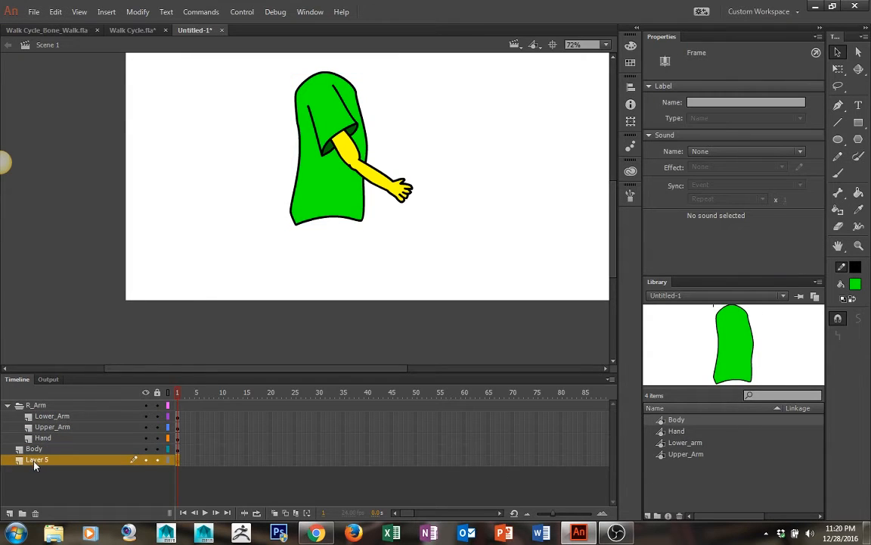
double_click(34, 460)
type("Wal")
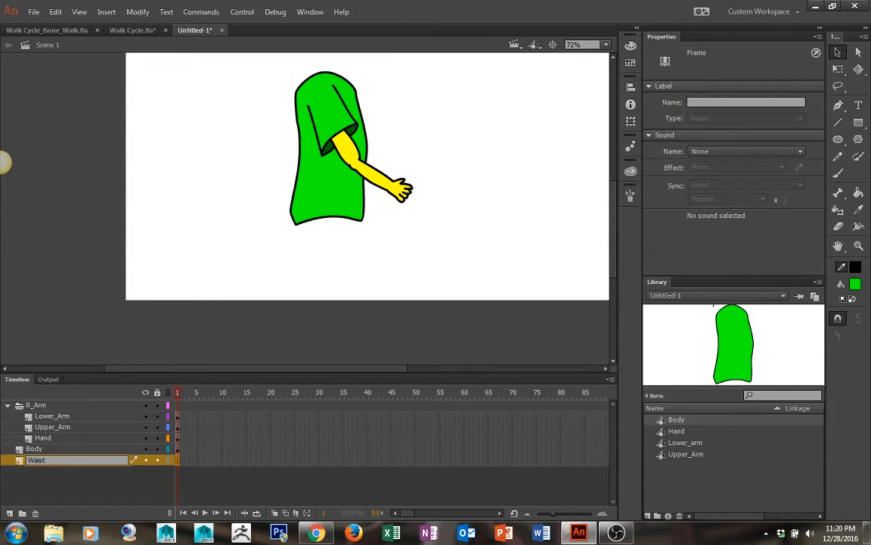
type("st")
key("Return")
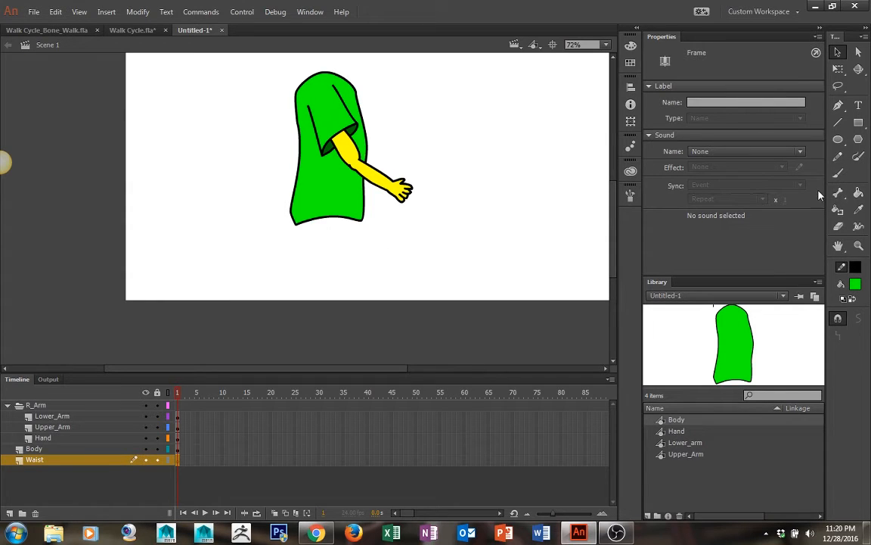
- Draw a round waist about 124 by 129 px behind the shirt hem with the Pencil tool and convert it to a graphic symbol named Waist
key("y")
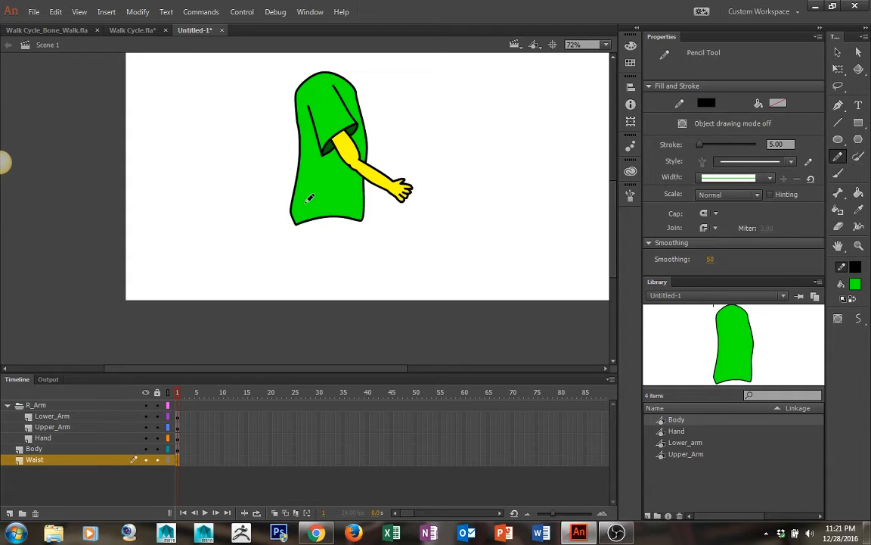
mouse_move(306, 202)
left_mouse_down()
mouse_move(313, 245)
mouse_move(344, 244)
mouse_move(356, 225)
mouse_move(349, 207)
mouse_move(319, 189)
left_mouse_up()
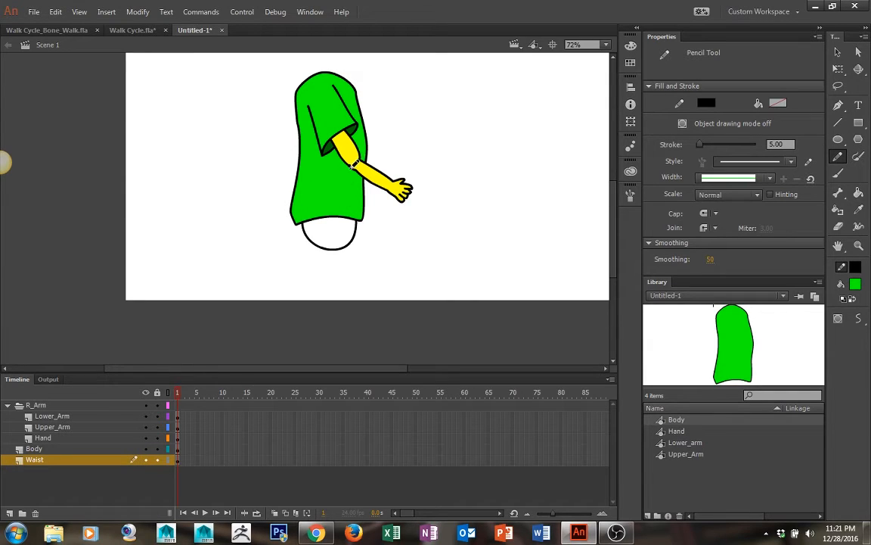
left_click(83, 461)
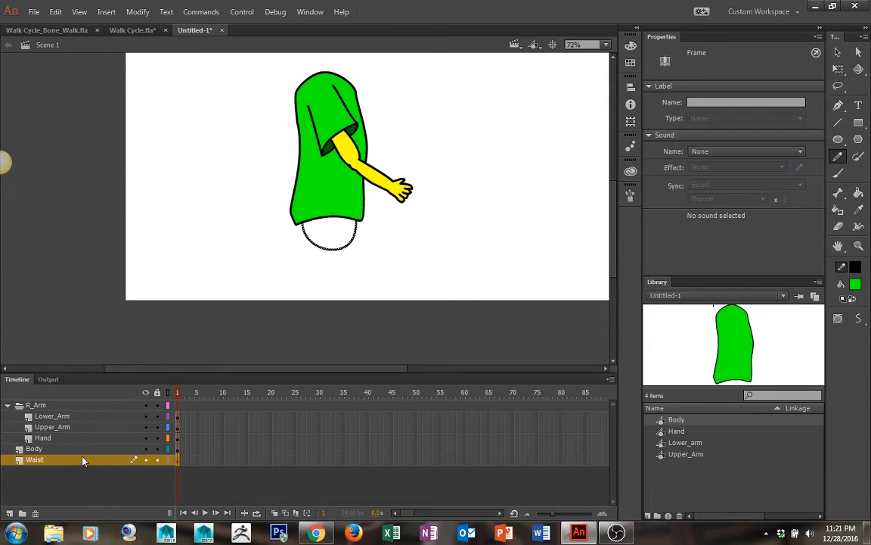
key("F8")
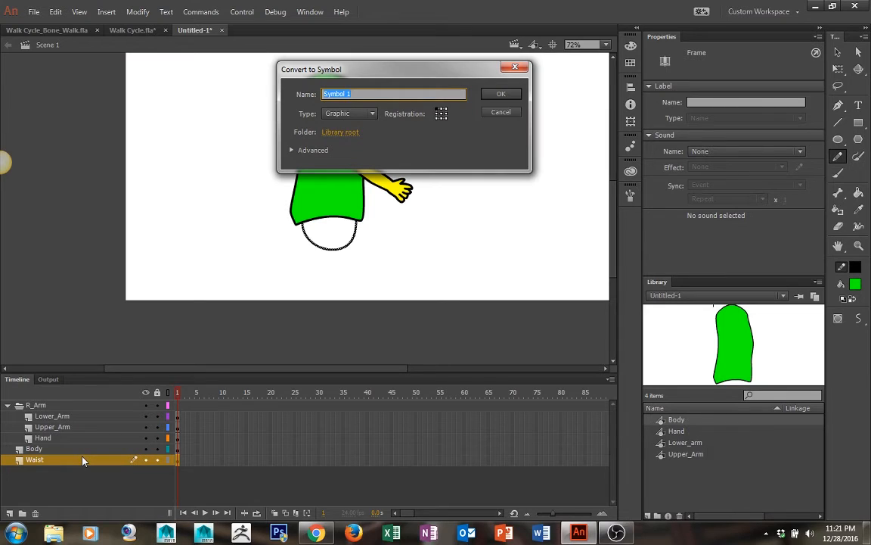
type("Waist")
key("Return")
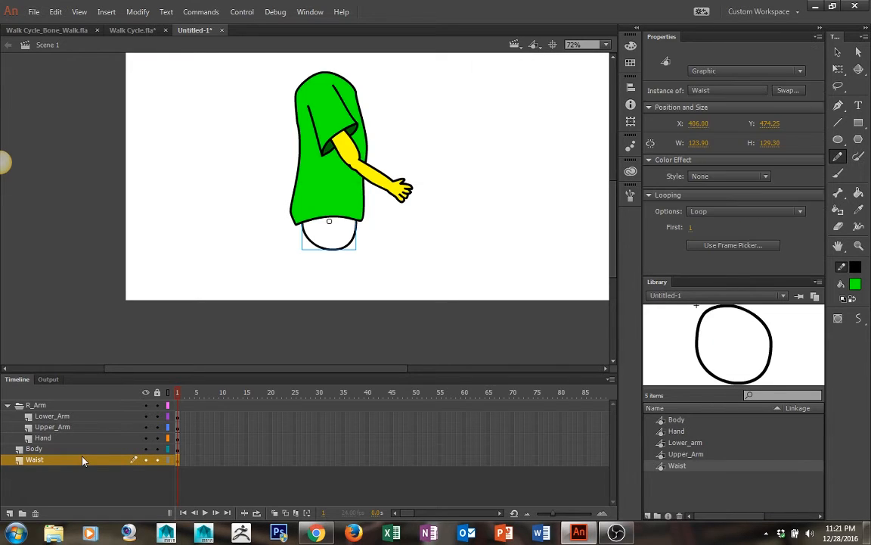
- Open the Waist symbol for editing and fill its round outline with the current green
key("v")
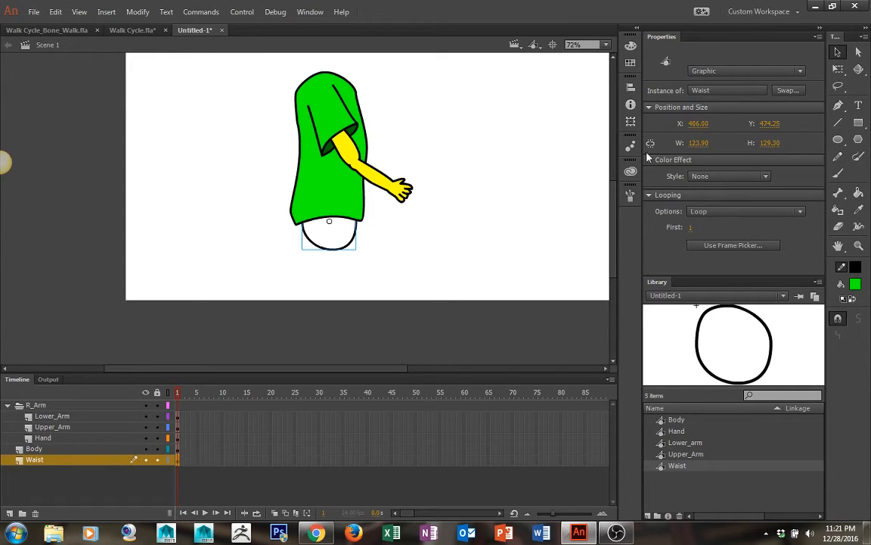
double_click(307, 227)
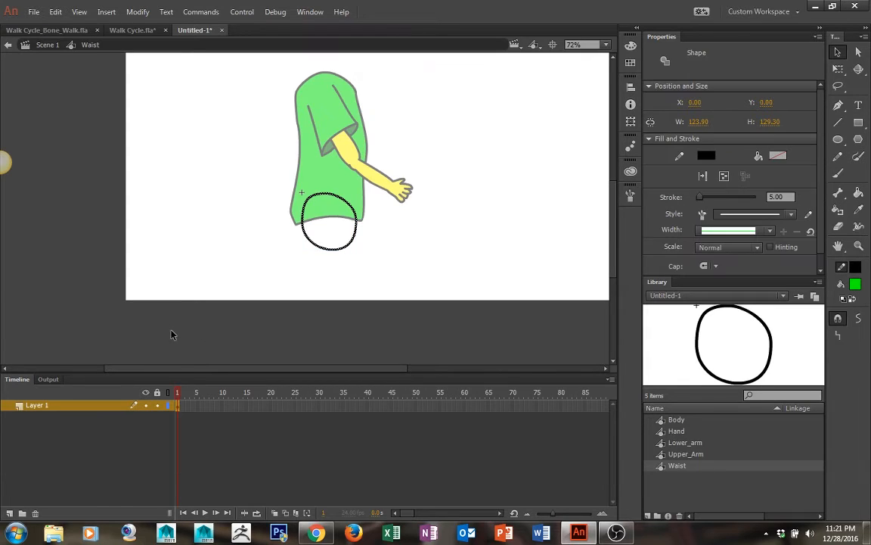
key("k")
left_click(348, 225)
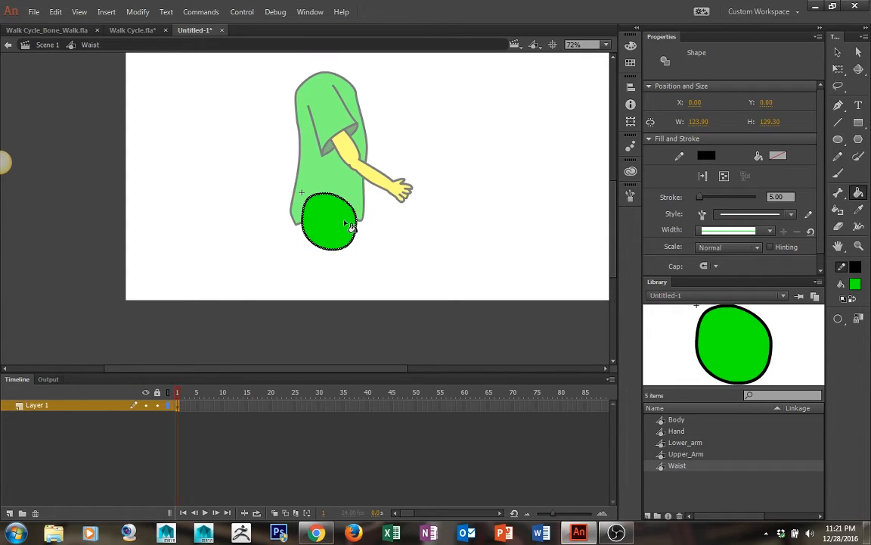
- Cut the green fill out of the waist outline and paste it in place on a new layer
key("v")
left_click(320, 235)
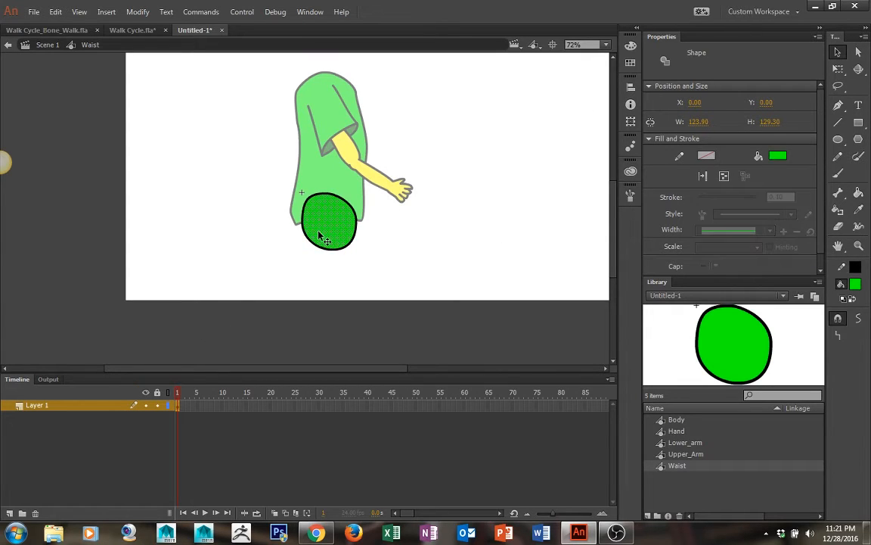
key("Delete")
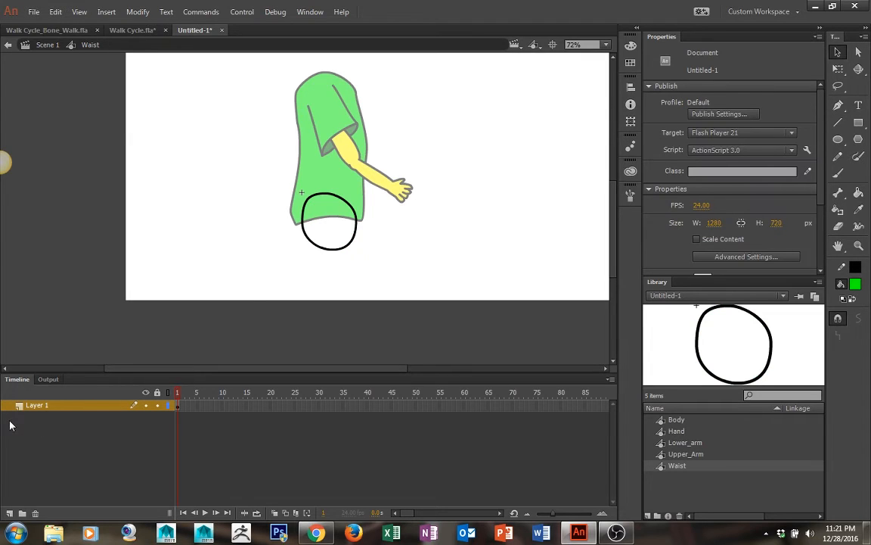
left_click(9, 513)
key("ctrl+shift+v")
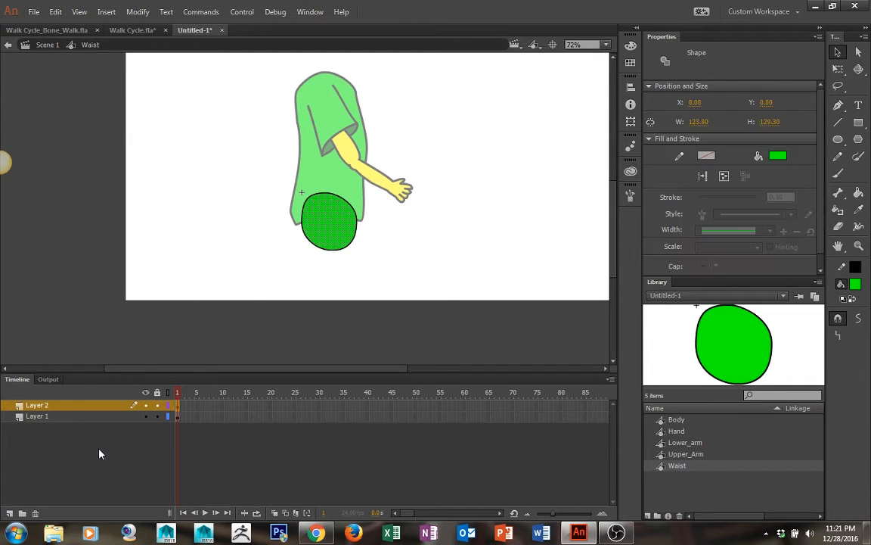
- Move the fill layer beneath the line layer, and name the fill layer Color and the line layer Outline
left_click_drag(68, 405, 22, 413)
double_click(32, 416)
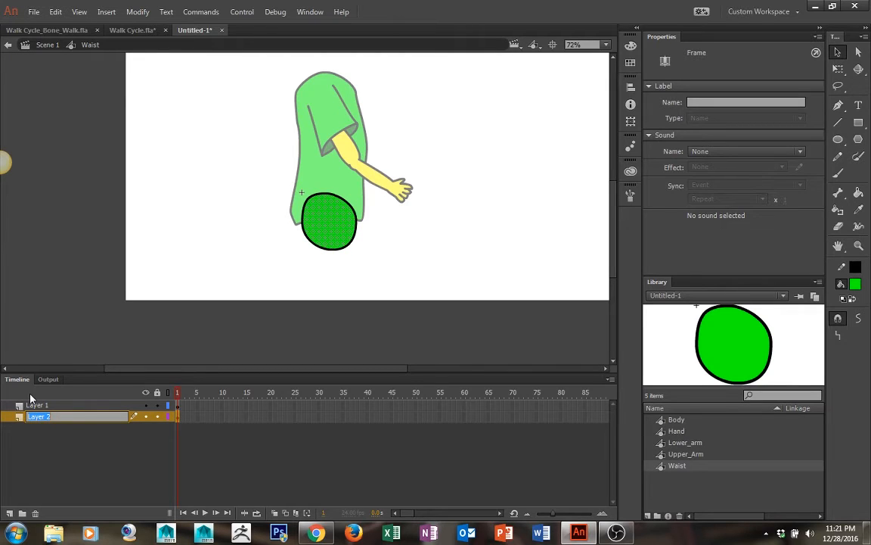
type("Color")
key("Return")
double_click(32, 406)
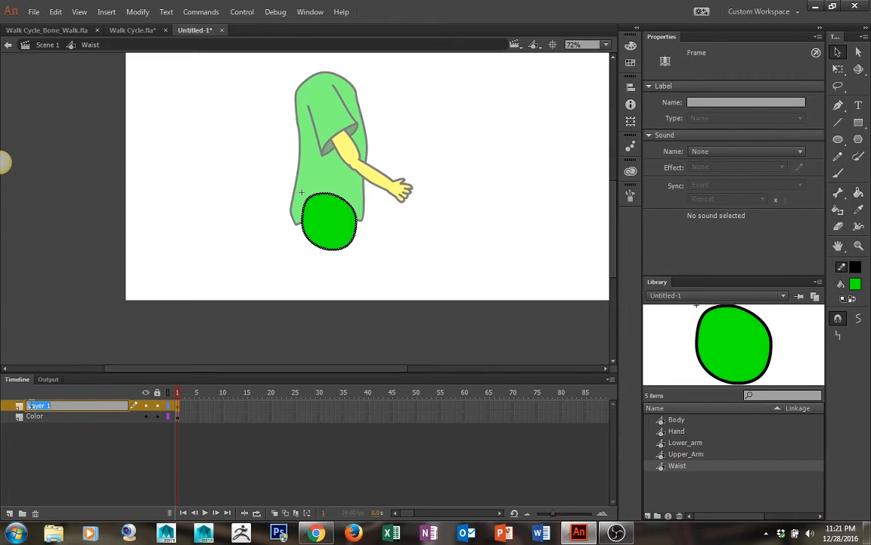
type("Outline")
key("Return")
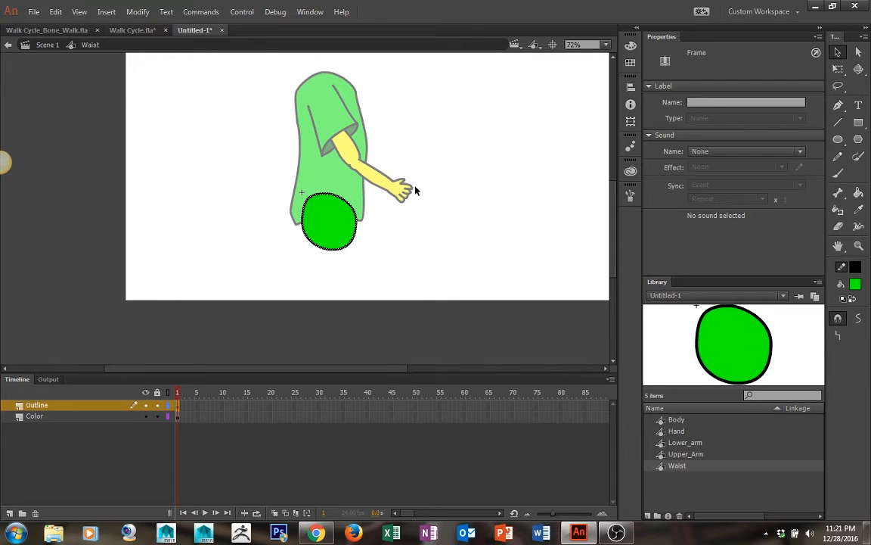
- Recolor the waist's fill on the Color layer to a dark blue from the default swatches
left_click(384, 221)
left_click(333, 222)
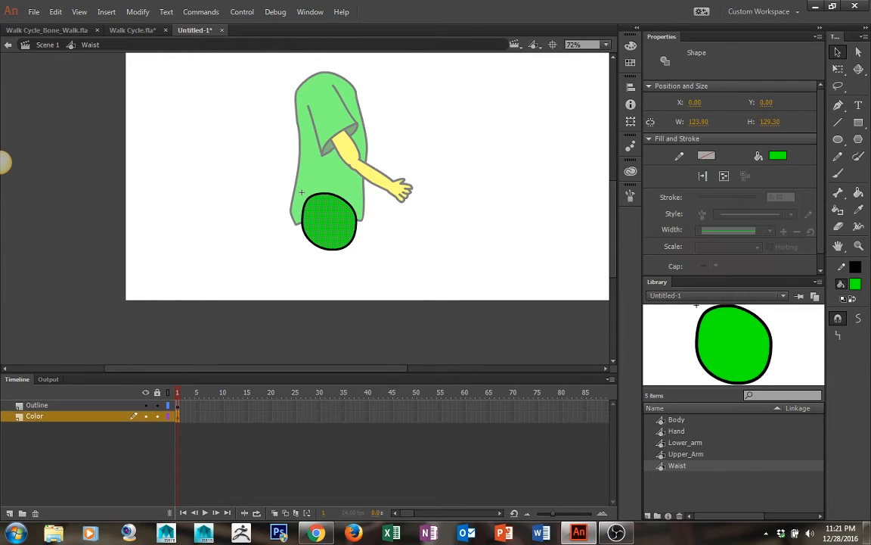
left_click(855, 283)
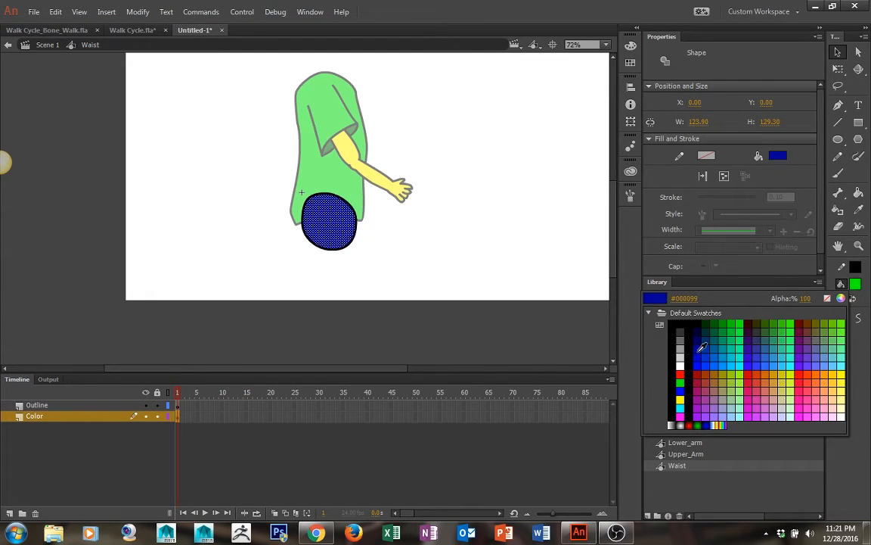
left_click(697, 356)
left_click(409, 235)
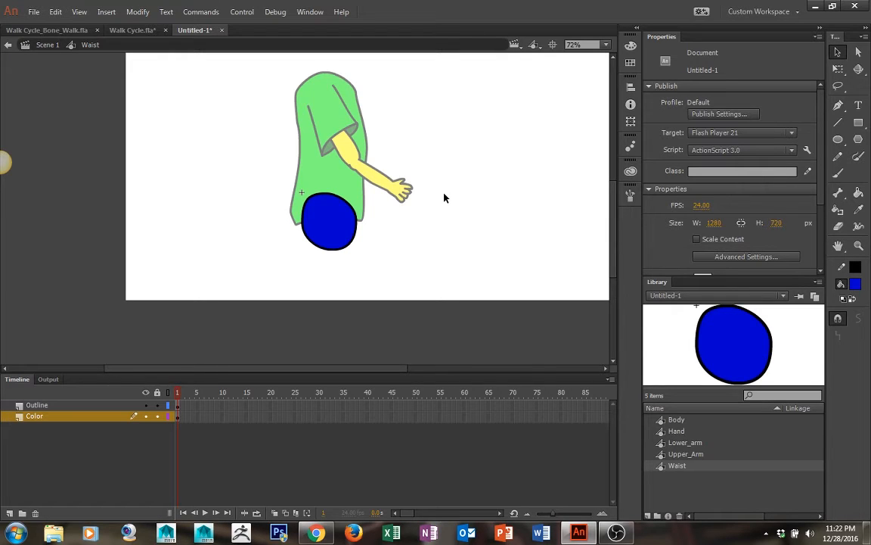
- Return to Scene 1 and move the waist slightly down and toward the character's back, to about X 402, Y 488
double_click(432, 245)
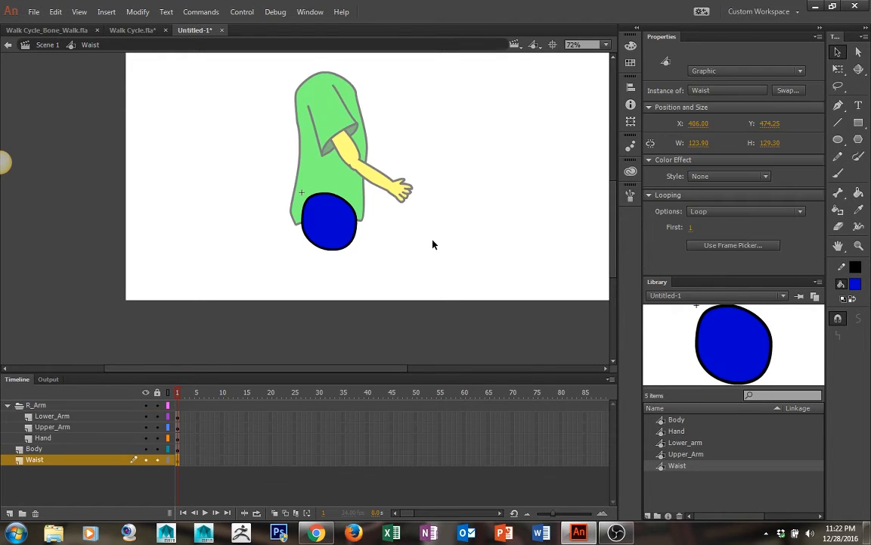
left_click(357, 266)
mouse_move(336, 248)
left_mouse_down()
mouse_move(341, 259)
mouse_move(333, 253)
left_mouse_up()
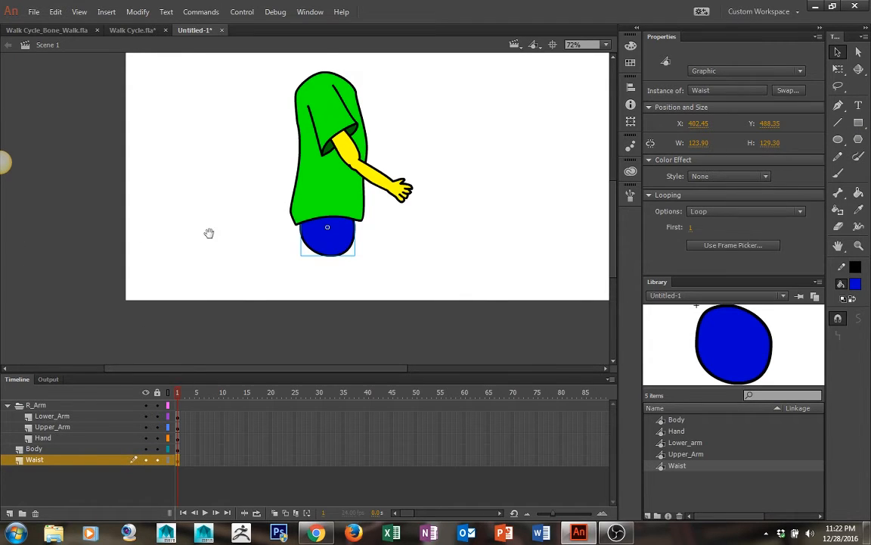
- Add a new layer named Upper_Leg and place it beneath the Waist layer
scroll(209, 234, "down", 2)
left_click(9, 514)
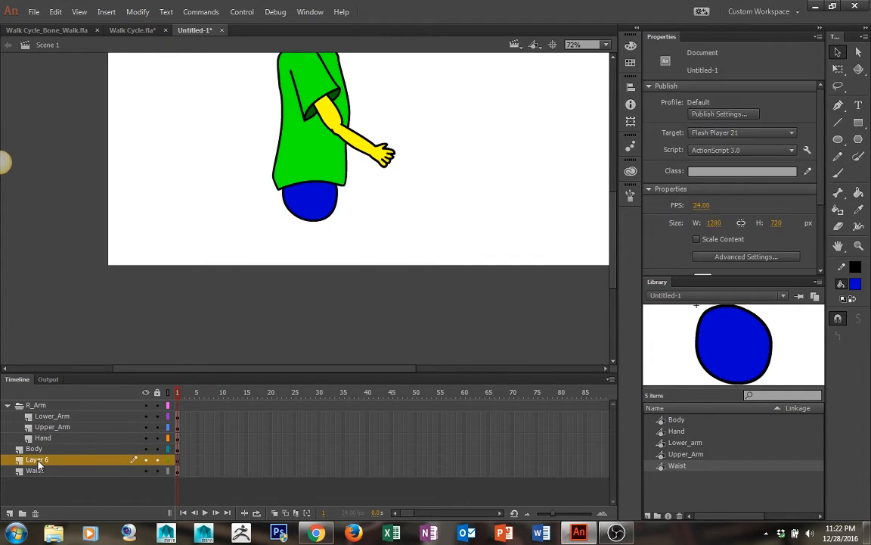
double_click(33, 459)
type("Upper")
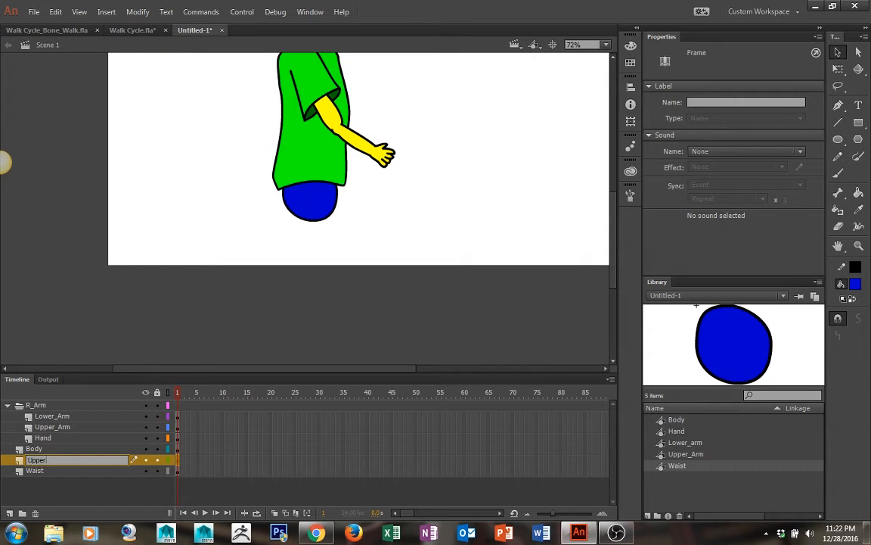
type("_Leg")
key("Return")
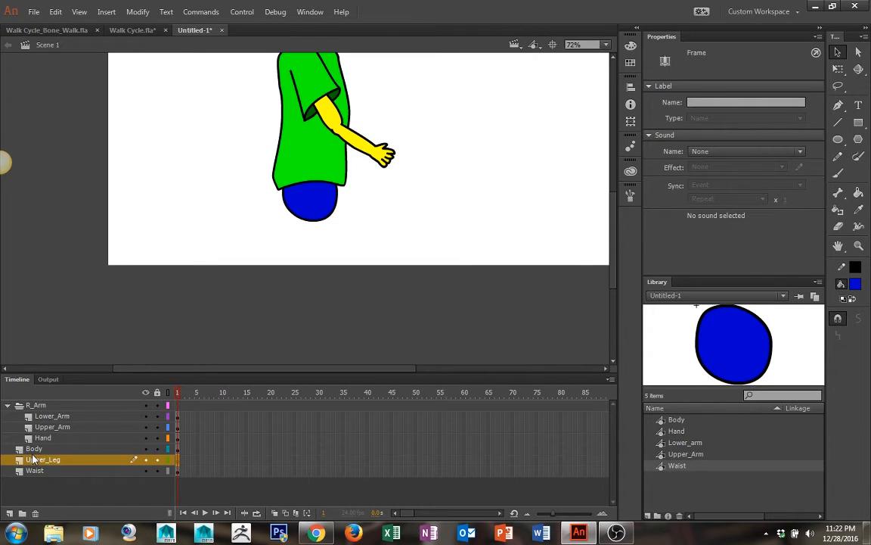
left_click_drag(34, 459, 20, 474)
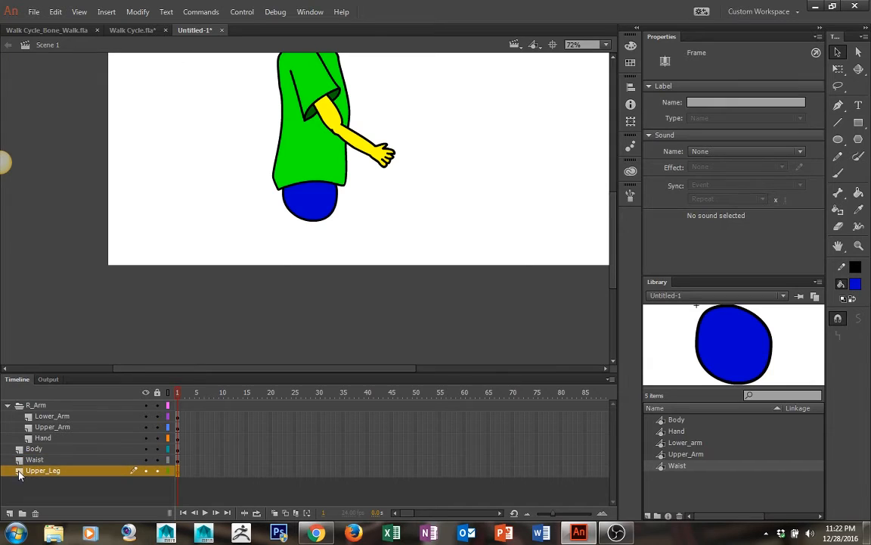
- Draw the back and front lines of the thigh with the Pencil tool, moving the Upper_Leg layer above Waist
scroll(294, 194, "down", 1)
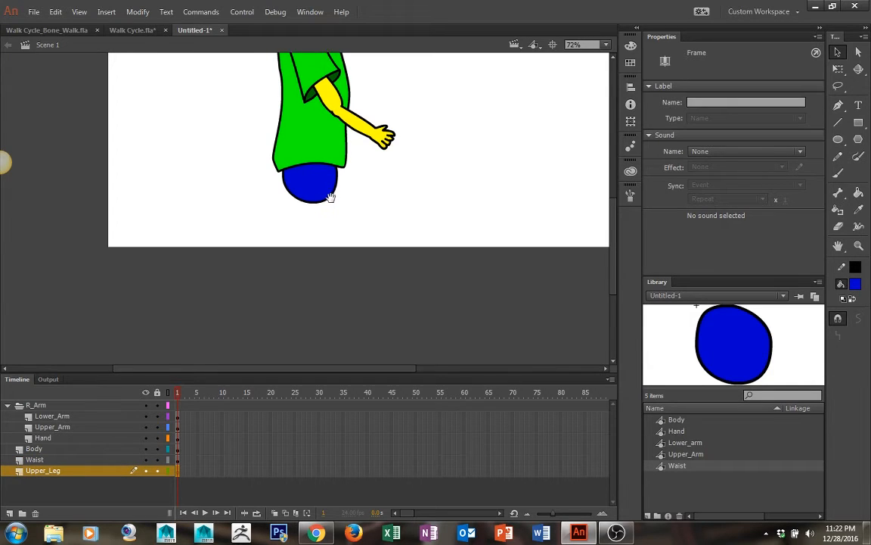
key("y")
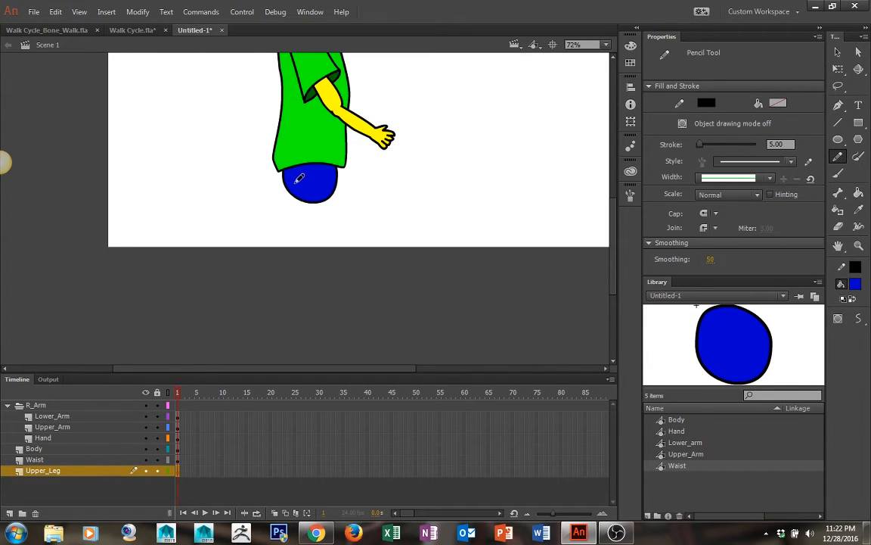
left_click_drag(296, 180, 307, 234)
left_click_drag(111, 470, 110, 453)
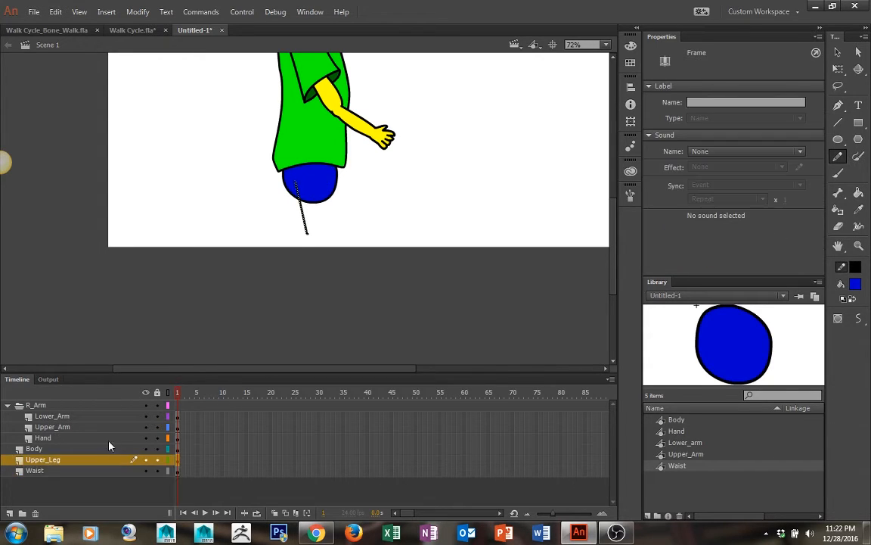
left_click_drag(330, 176, 343, 238)
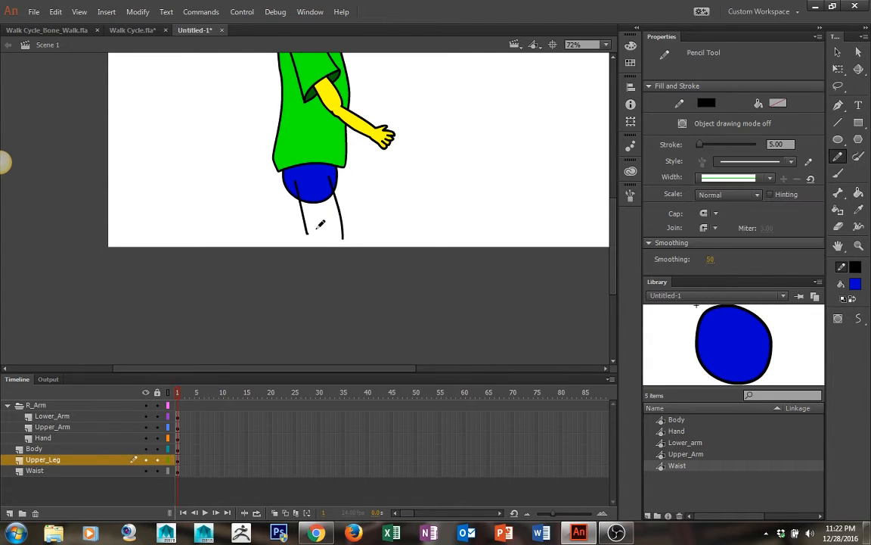
- Close the thigh's lower end with a rounded knee curve, leaving an outline about 110 by 162 px that is open at the hip
key("v")
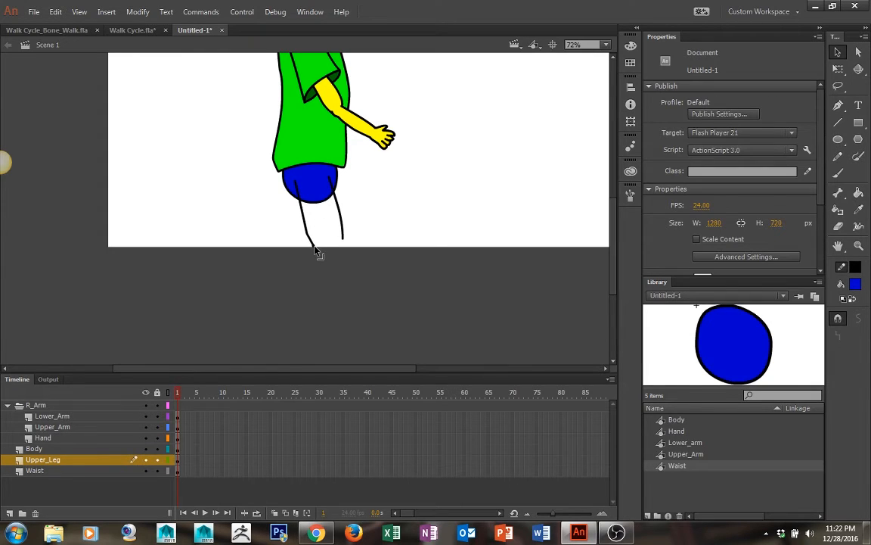
left_click_drag(307, 241, 323, 251)
mouse_move(329, 249)
left_mouse_down()
mouse_move(342, 245)
mouse_move(331, 241)
mouse_move(330, 251)
left_mouse_up()
- Convert the thigh outline on the Upper_Leg layer to a graphic symbol named Upper_Leg
left_click(119, 459)
key("F8")
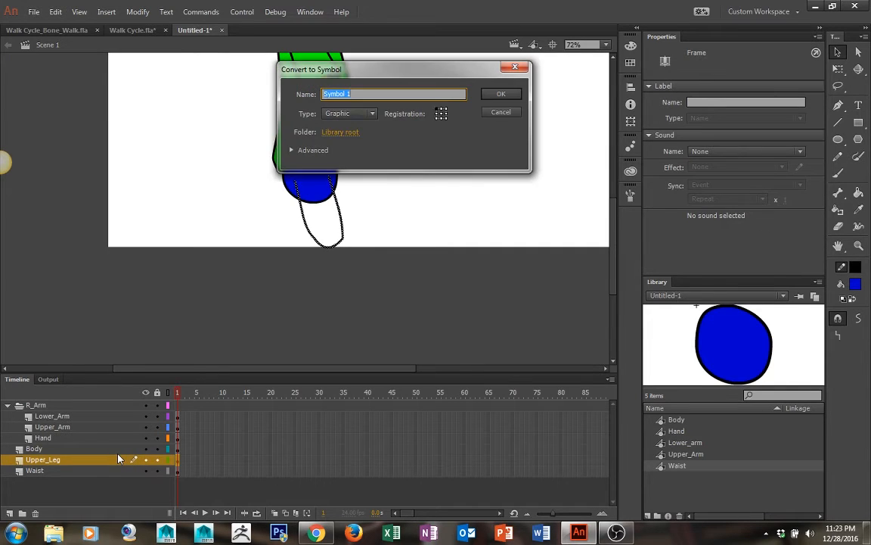
type("Upper_Leg")
key("Return")
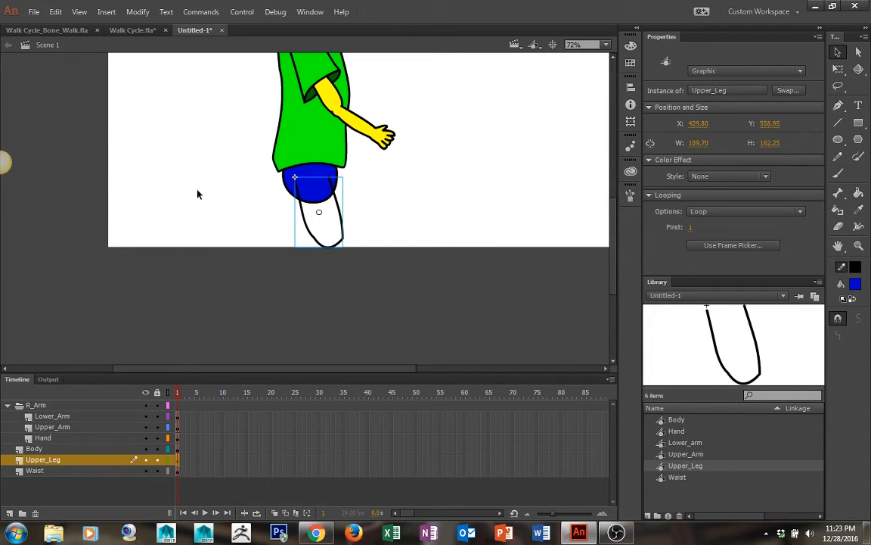
- Inside the Upper_Leg symbol, add a layer and brush a blue contour along the thigh outline with a rounded cap across its open top
double_click(323, 227)
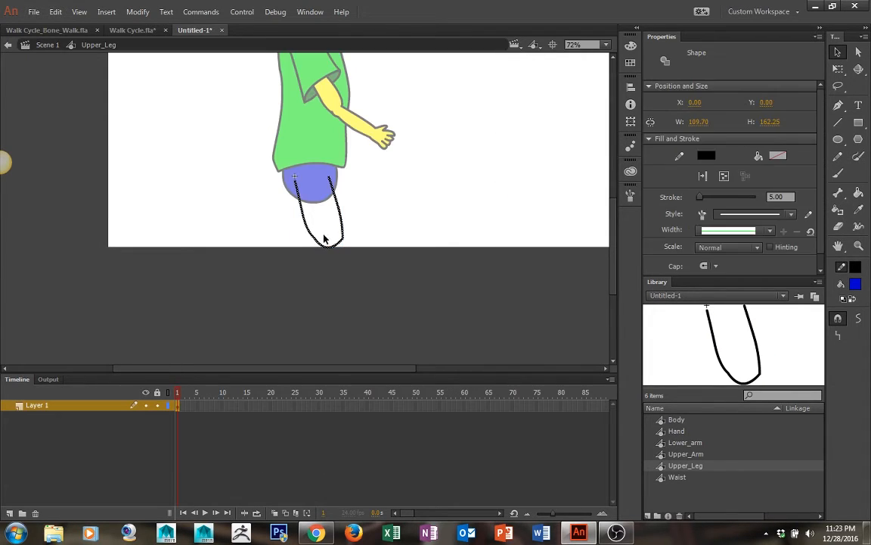
key("b")
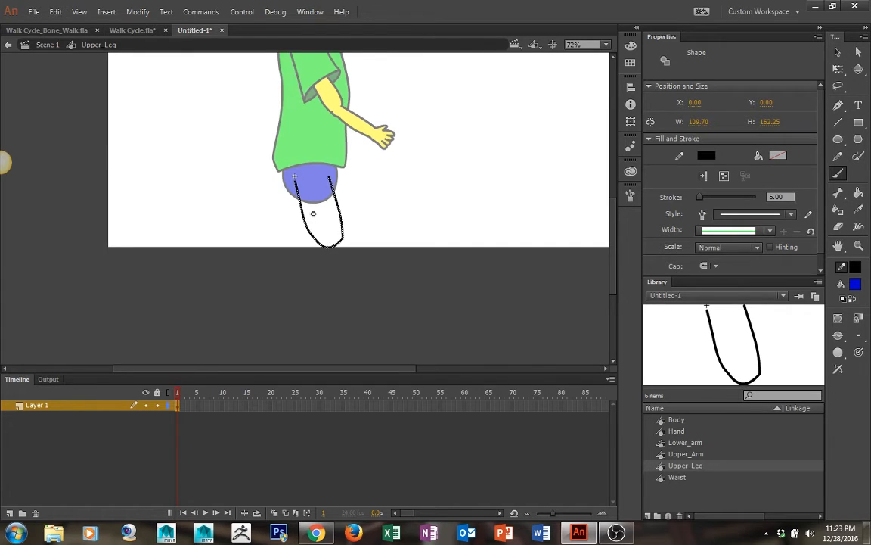
key("ctrl+=")
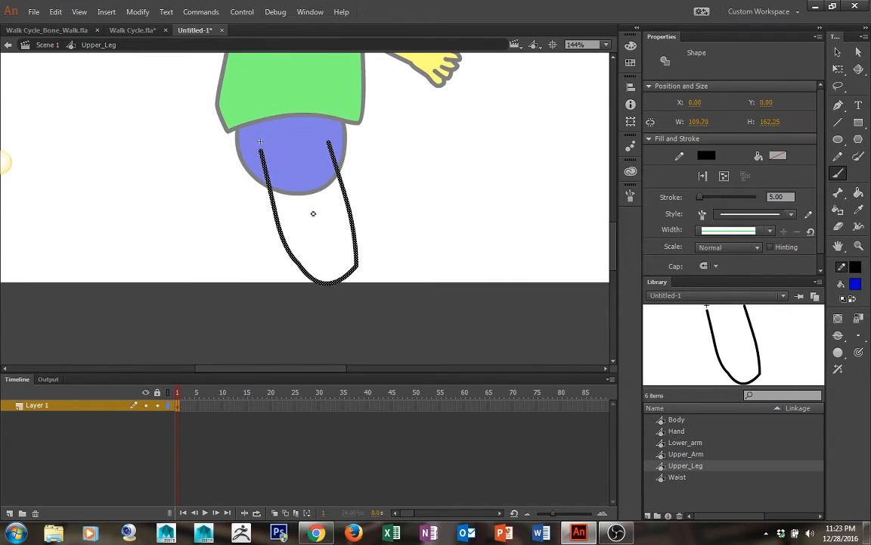
left_click(9, 512)
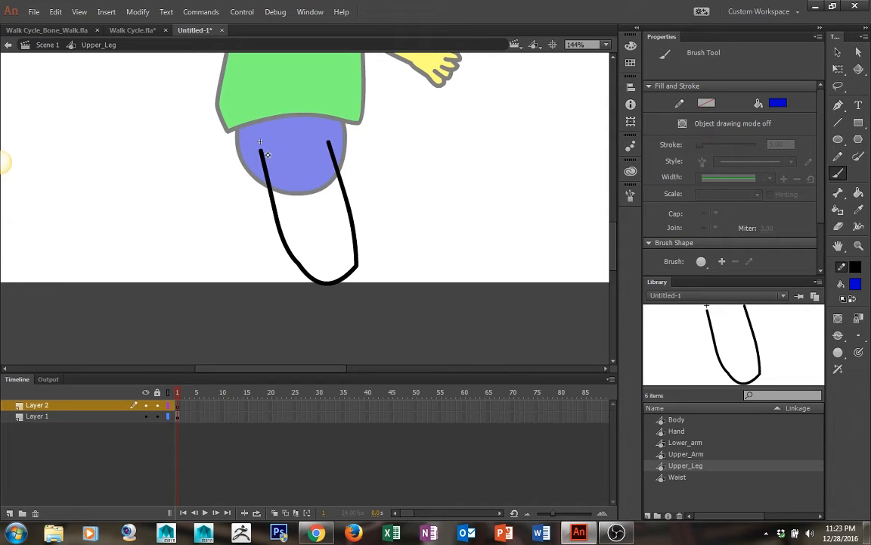
left_click_drag(282, 128, 327, 142)
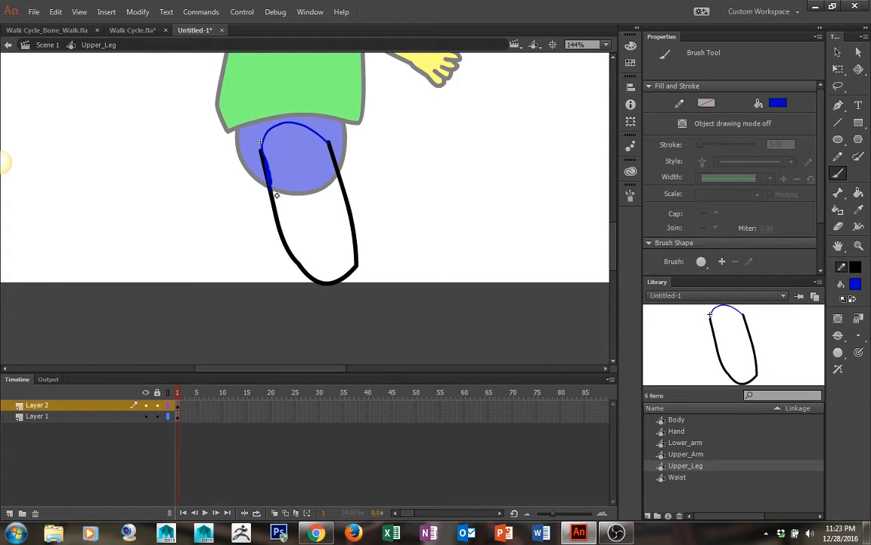
mouse_move(276, 195)
left_mouse_down()
mouse_move(301, 265)
mouse_move(336, 284)
mouse_move(325, 285)
mouse_move(349, 278)
mouse_move(344, 284)
mouse_move(359, 262)
mouse_move(330, 149)
left_mouse_up()
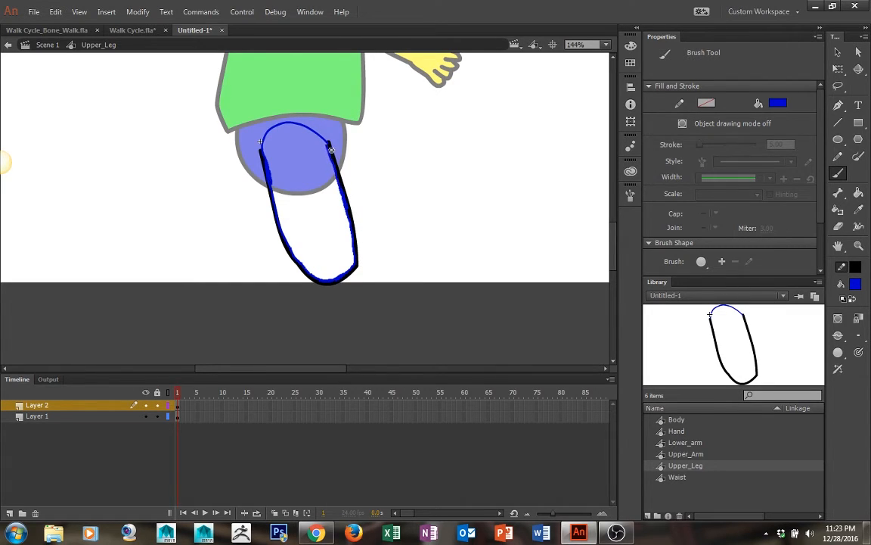
- Fill the brushed thigh contour with blue and move its layer, Layer 2, beneath the outline on Layer 1
key("k")
left_click(310, 184)
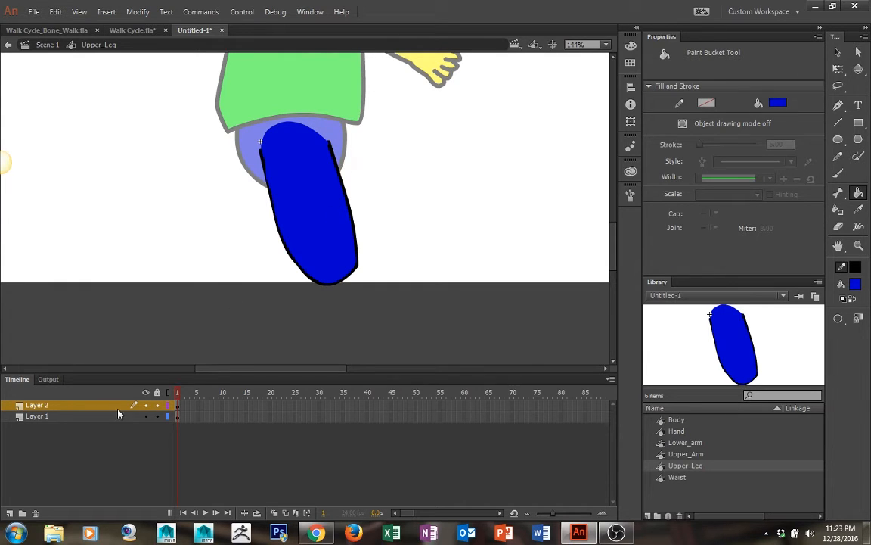
left_click_drag(95, 410, 94, 422)
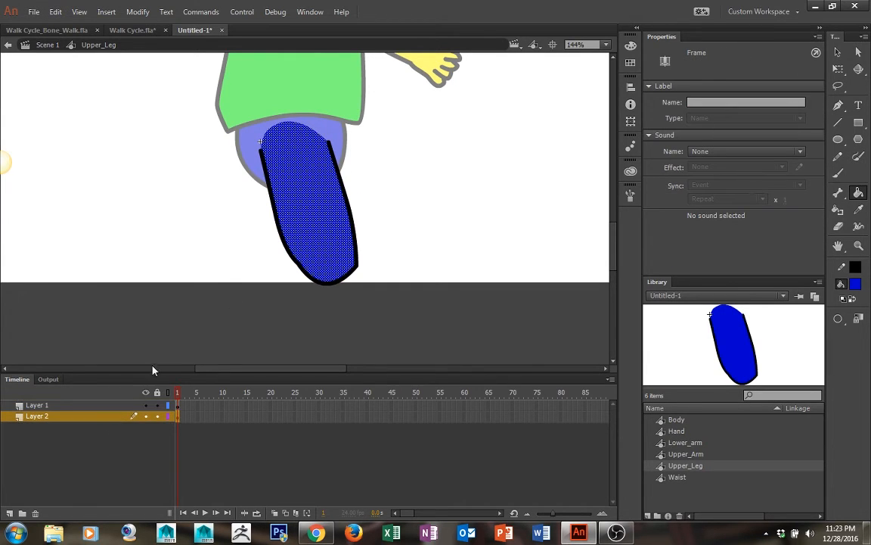
mouse_move(826, 53)
left_mouse_down()
mouse_move(835, 54)
mouse_move(822, 57)
left_mouse_up()
left_click(849, 54)
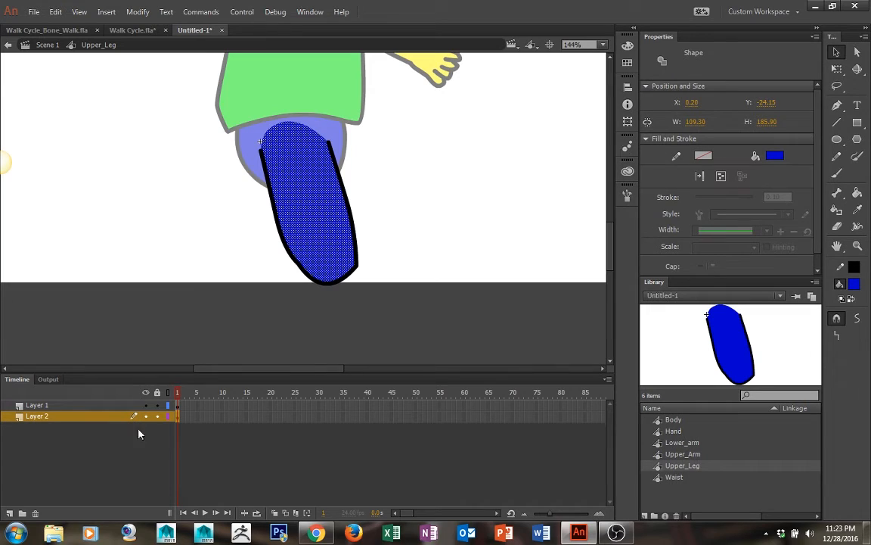
left_click(27, 416)
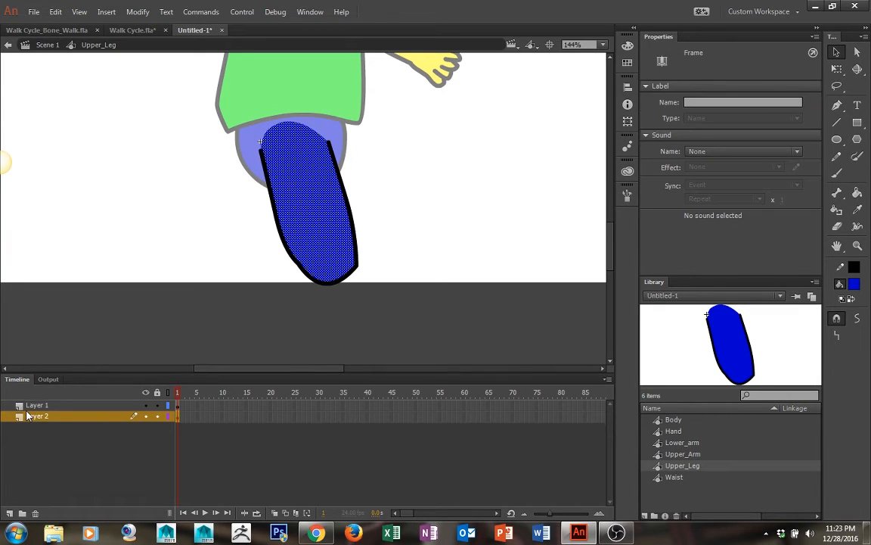
- Rename the layers inside the Upper_Leg symbol: Layer 2 as Color and Layer 1 as Outline
double_click(45, 417)
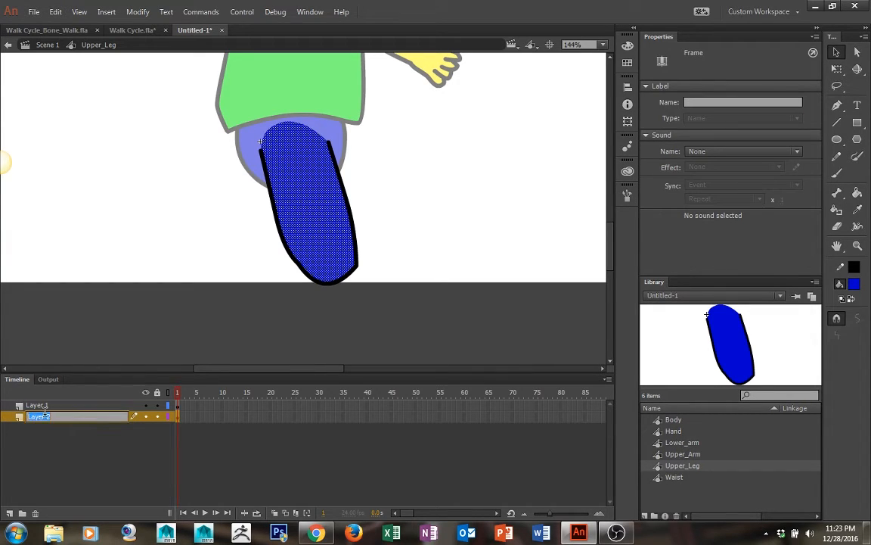
type("Color")
key("Return")
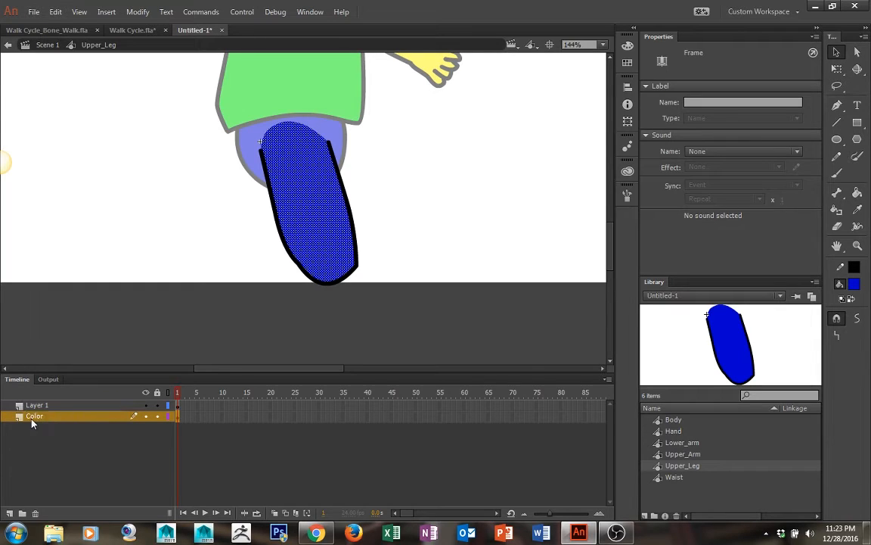
double_click(44, 405)
type("O")
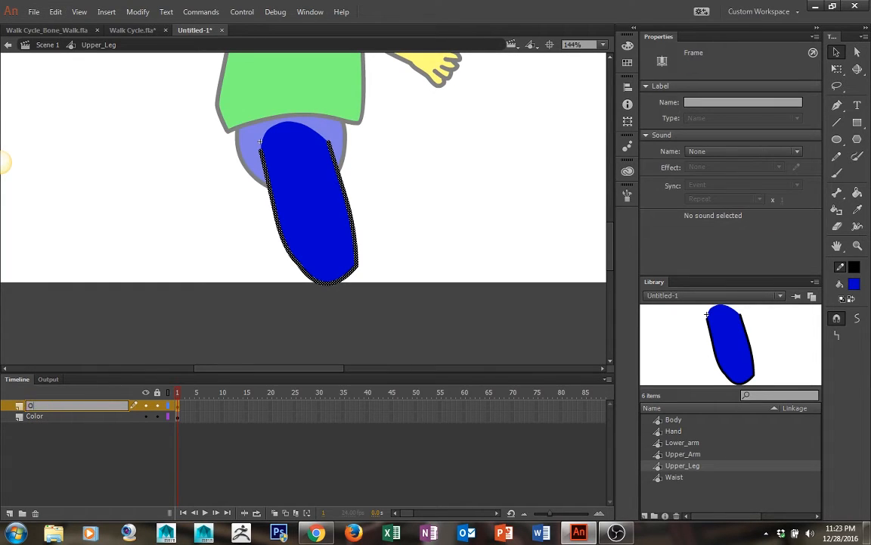
type("utline")
key("Return")
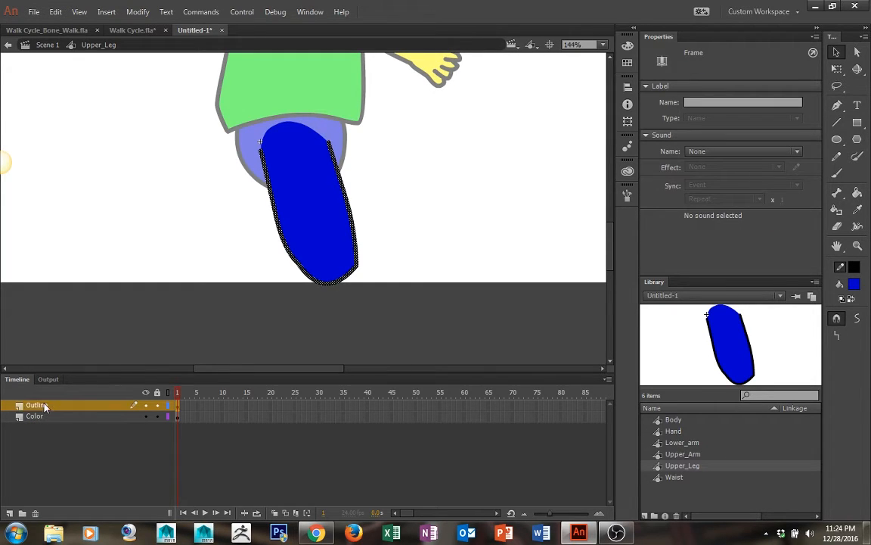
- Return to the main scene and add a layer named Lower_Leg between the Upper_Leg and Waist layers
left_click(45, 45)
left_click(39, 471)
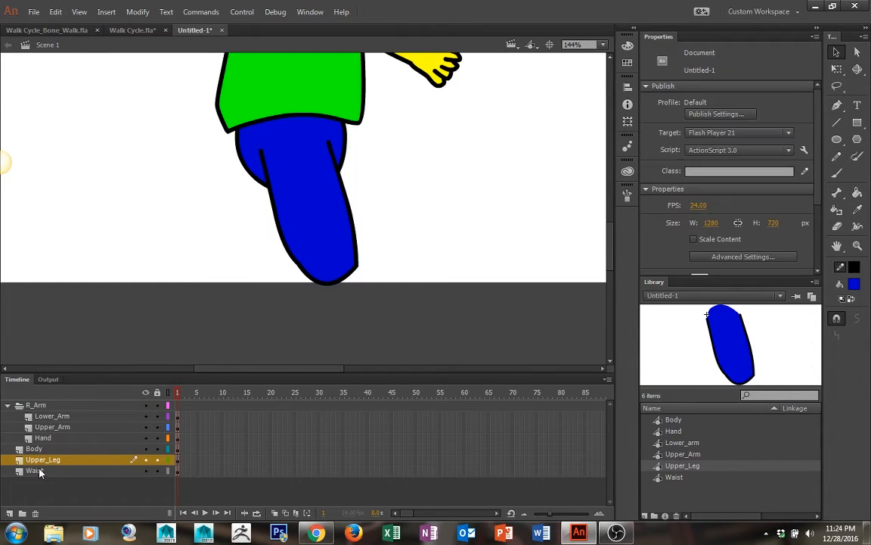
left_click(10, 513)
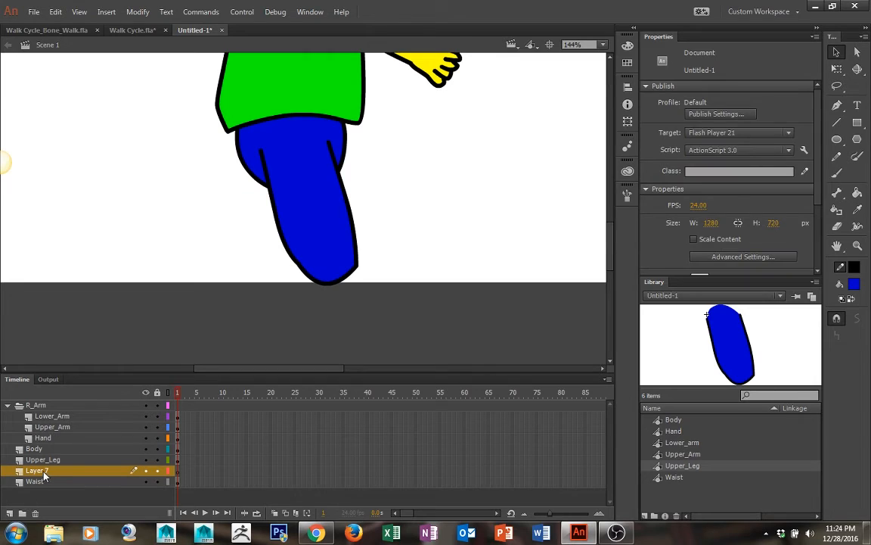
double_click(44, 470)
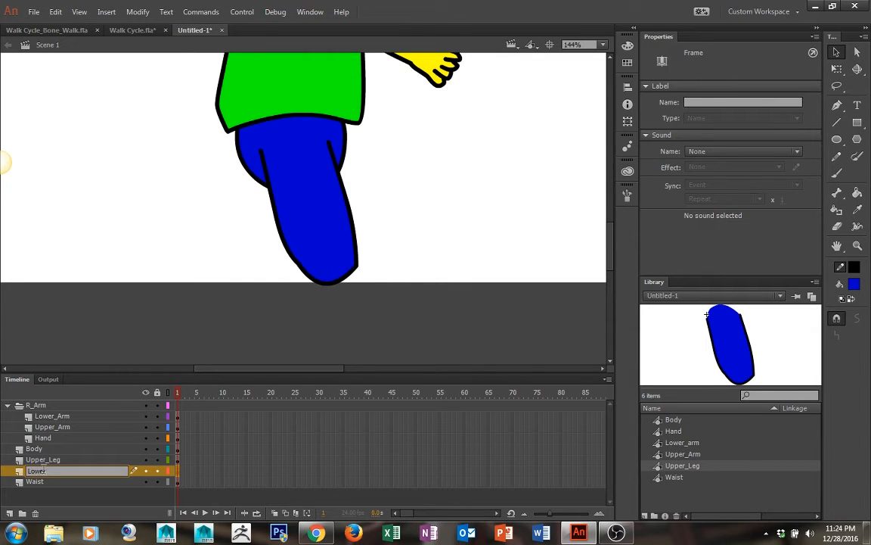
type("Lower_Leg")
key("Return")
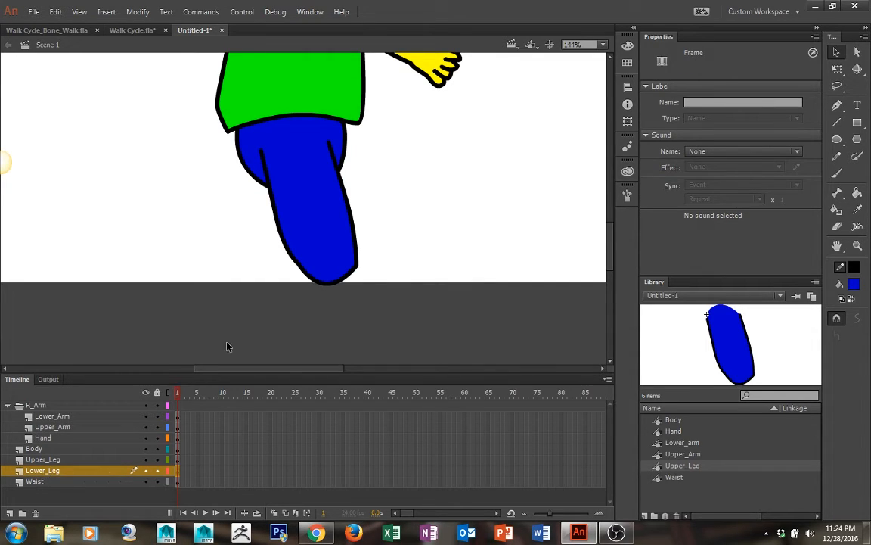
key("y")
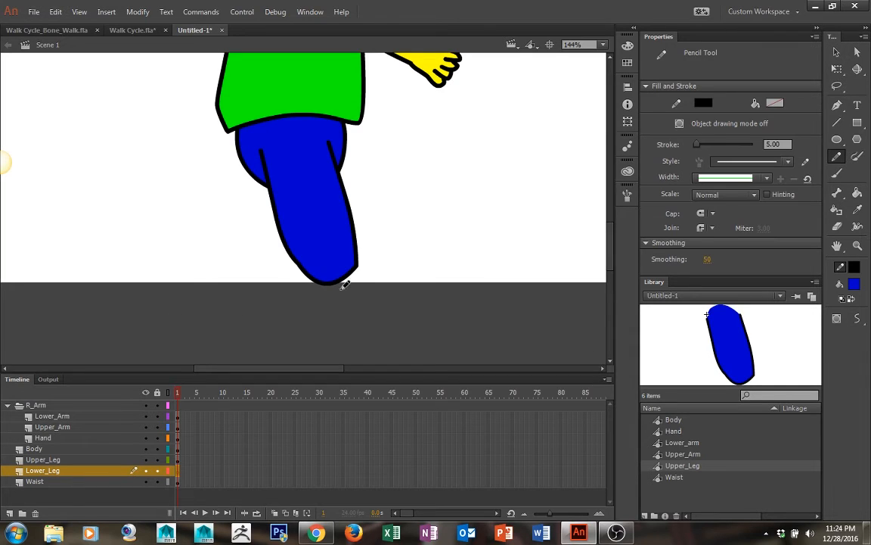
left_click_drag(306, 275, 276, 353)
scroll(424, 207, "down", 3)
scroll(424, 206, "left", 2)
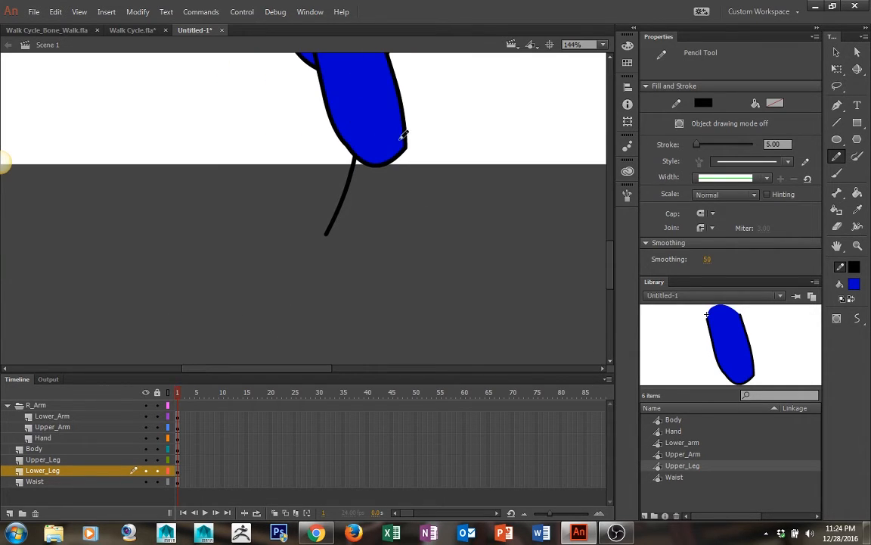
left_click(68, 471)
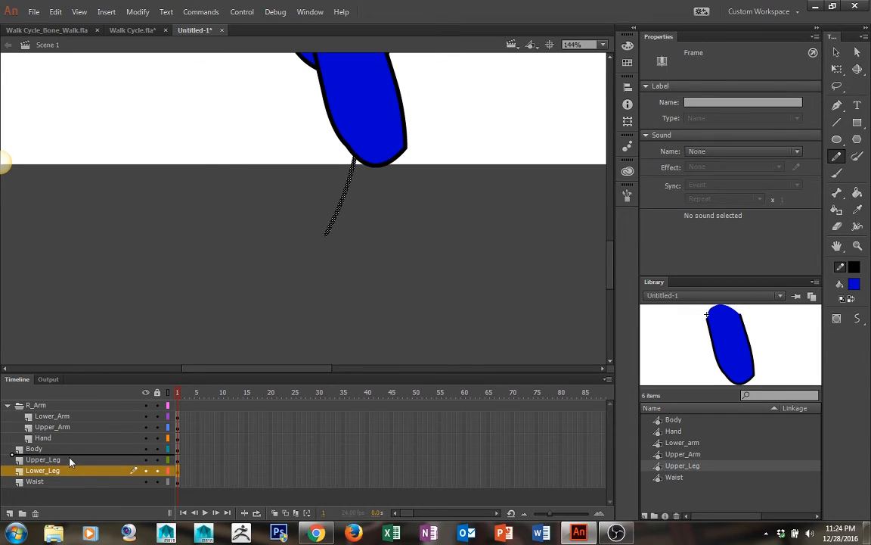
left_click_drag(69, 461, 69, 459)
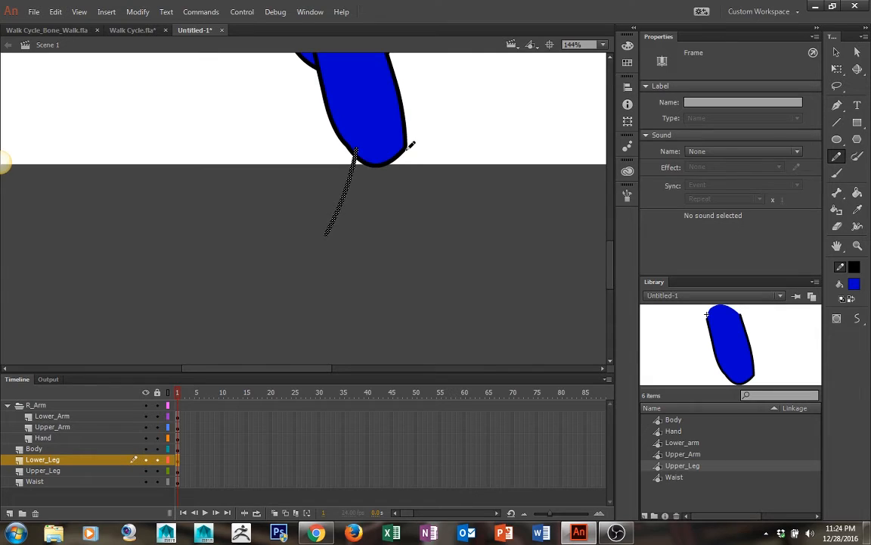
left_click_drag(412, 142, 388, 204)
key("ctrl+z")
key("ctrl+z")
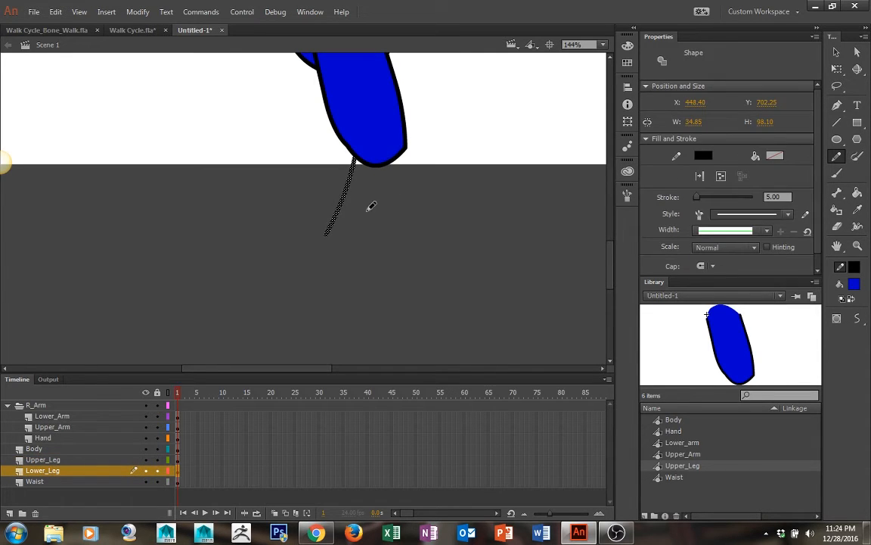
key("ctrl+z")
key("ctrl+z")
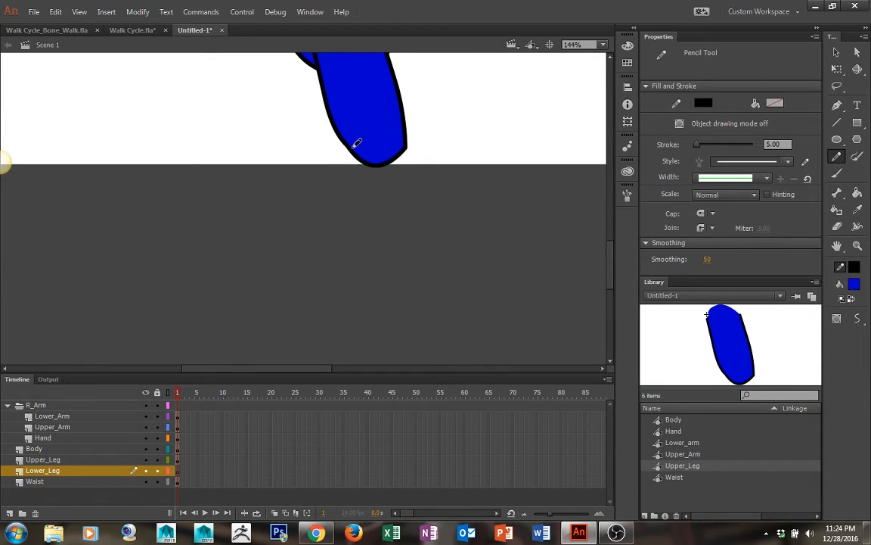
- Pencil a closed lower-leg outline about 131 by 205 px on the Lower_Leg layer, rounded at the knee and flaring toward the ankle
left_click_drag(350, 147, 360, 203)
key("ctrl+z")
left_click_drag(352, 146, 352, 237)
key("ctrl+z")
mouse_move(350, 146)
left_mouse_down()
mouse_move(348, 227)
mouse_move(331, 315)
mouse_move(374, 302)
mouse_move(444, 304)
mouse_move(403, 148)
mouse_move(393, 139)
mouse_move(351, 147)
left_mouse_up()
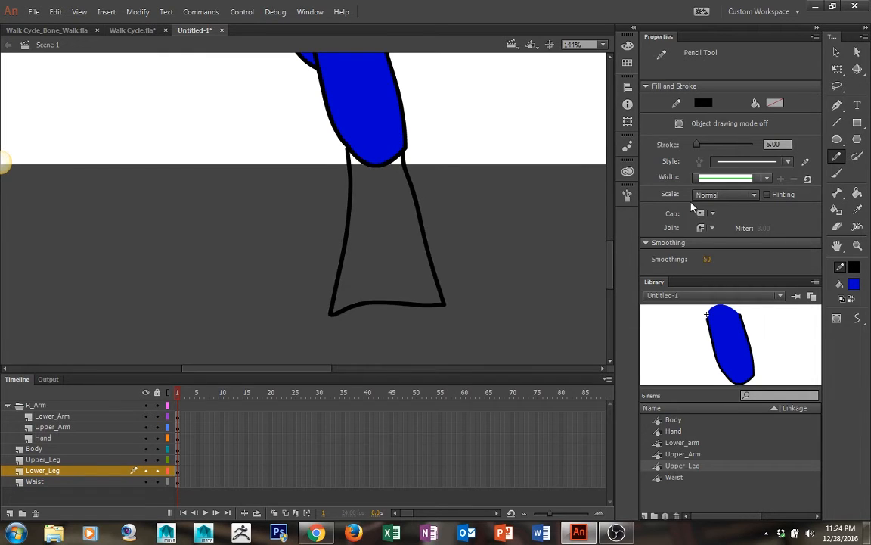
- Convert the lower-leg outline on the Lower_Leg layer to a graphic symbol named Lower_Leg
key("v")
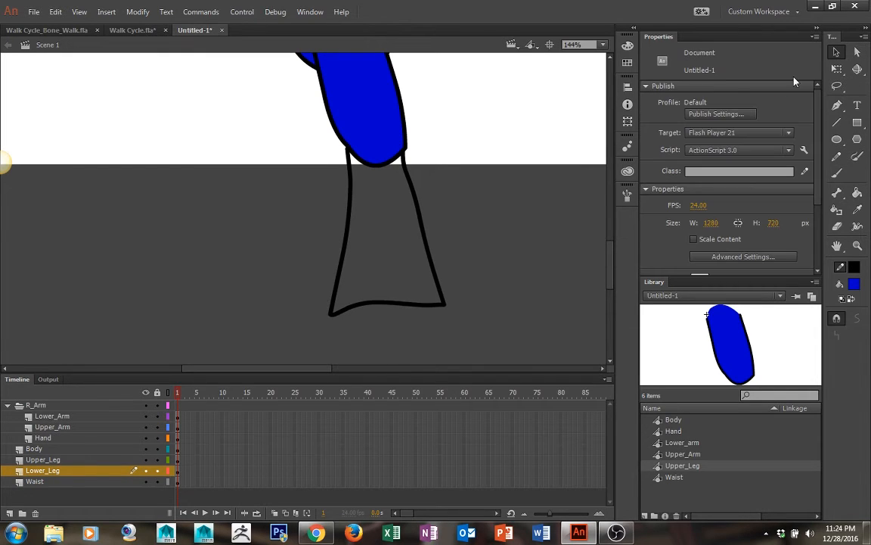
left_click(111, 466)
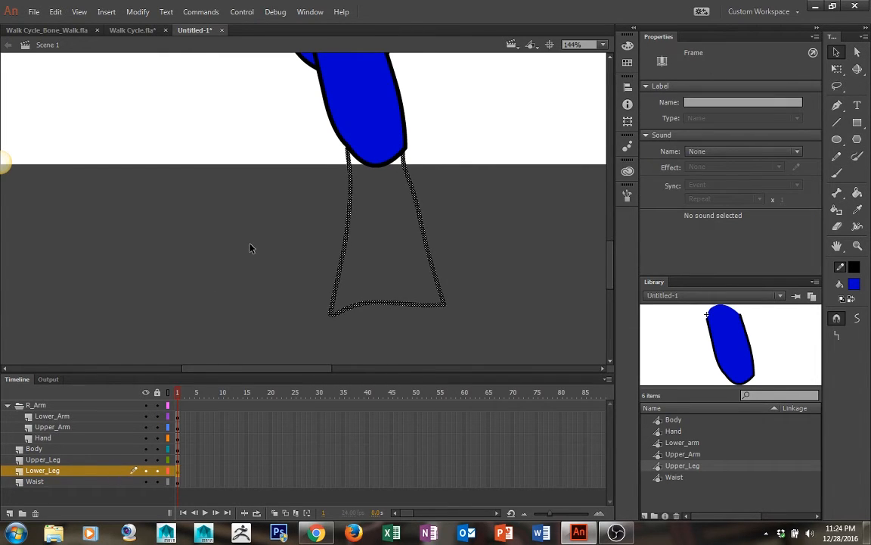
key("F8")
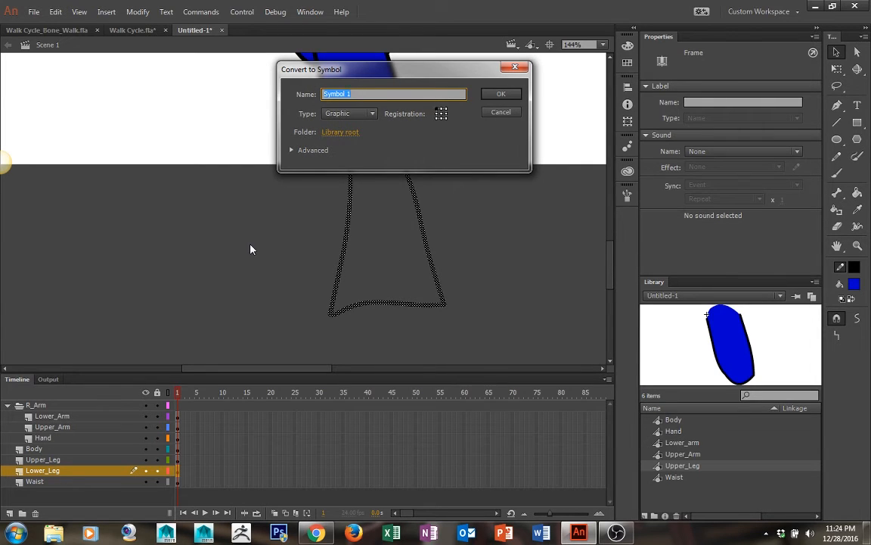
type("Lower_Leg")
key("Return")
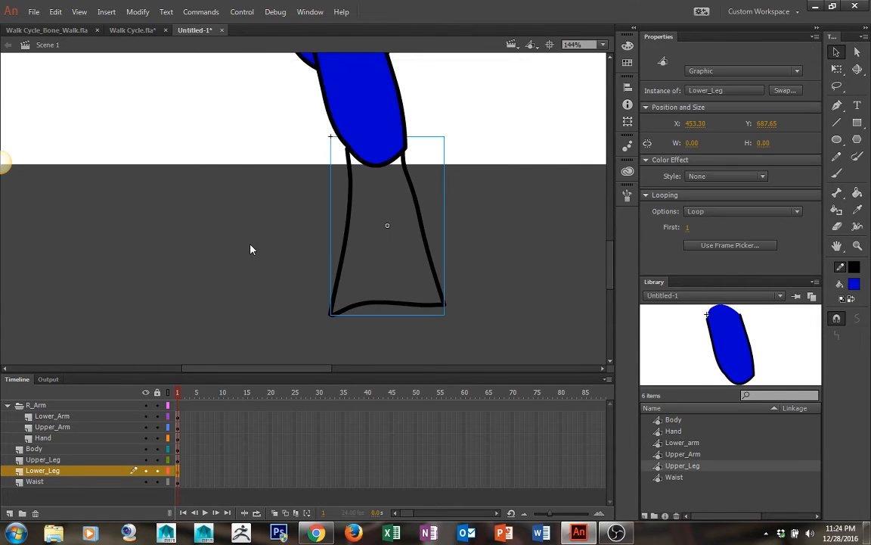
- Open the Lower_Leg symbol for editing and fill its closed outline with blue
double_click(352, 241)
left_click(348, 238)
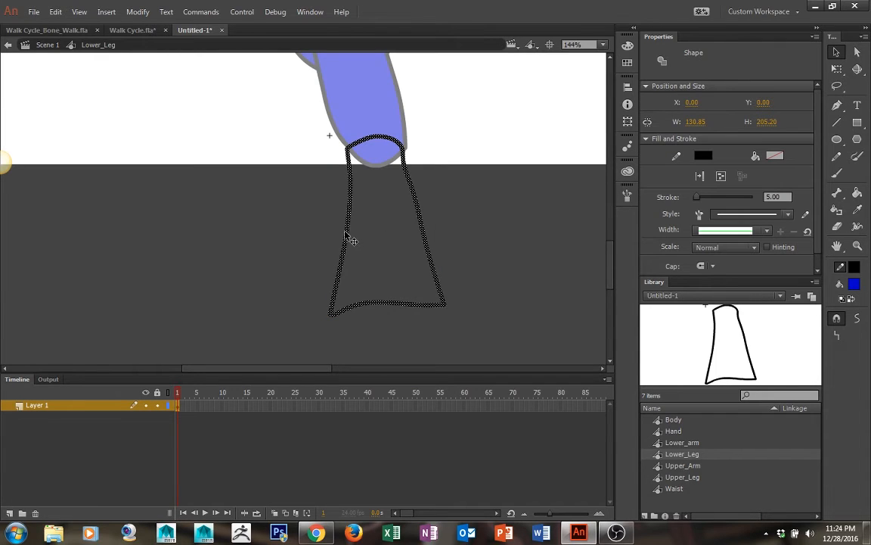
key("k")
left_click(353, 235)
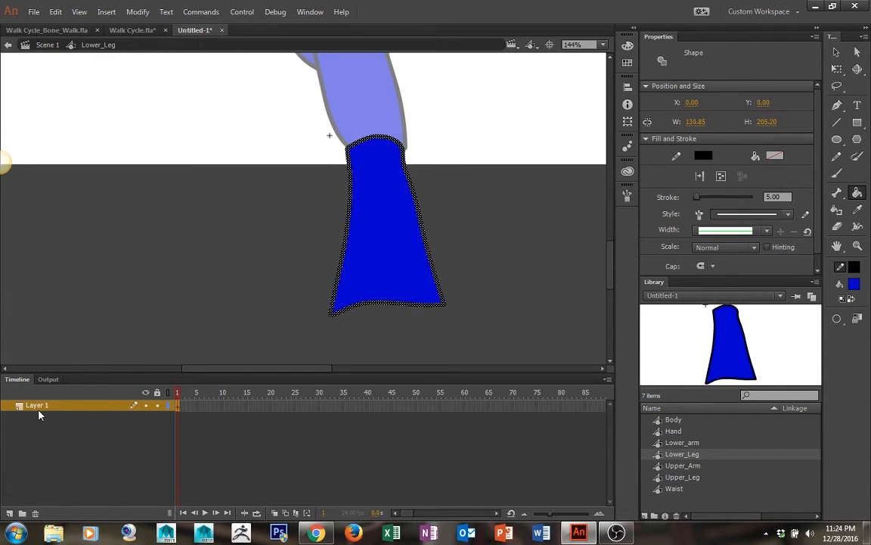
- Transfer the blue fill in place to a new layer, Layer 2, and move that layer beneath the outline on Layer 1
key("v")
left_click(402, 253)
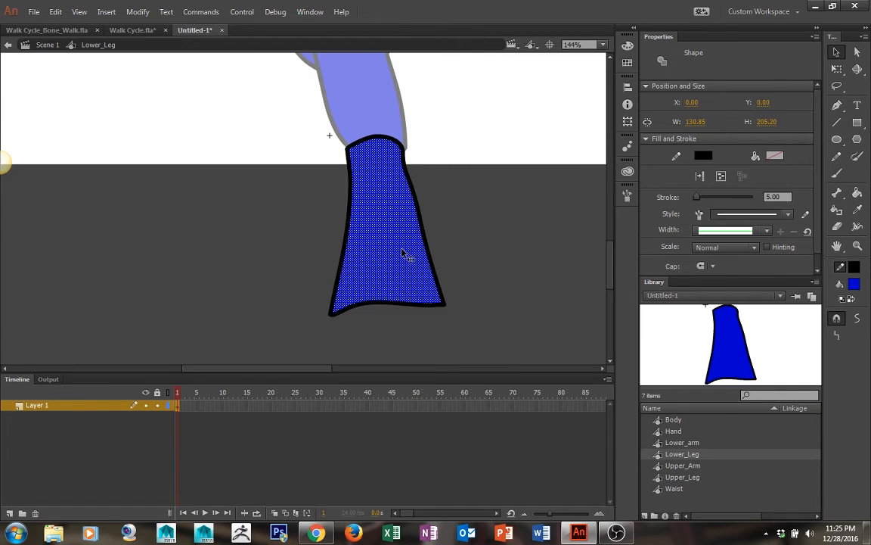
key("Delete")
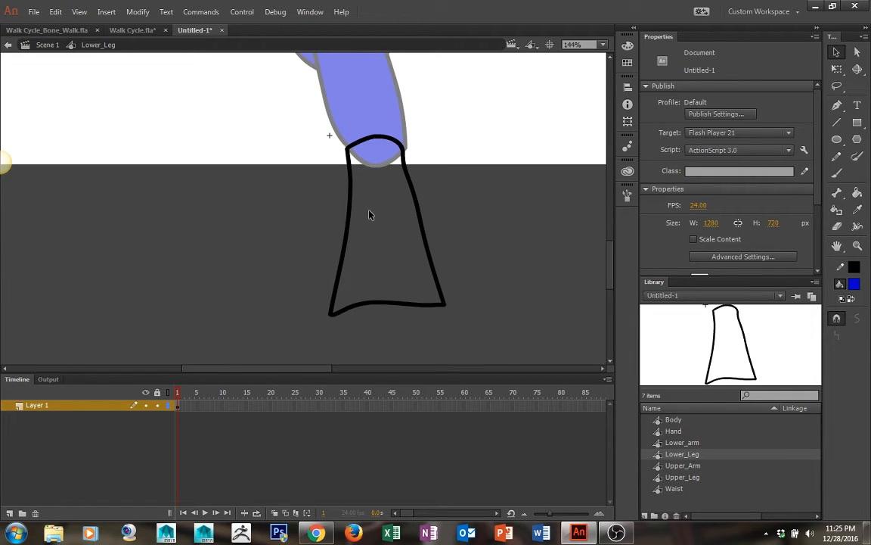
left_click(9, 513)
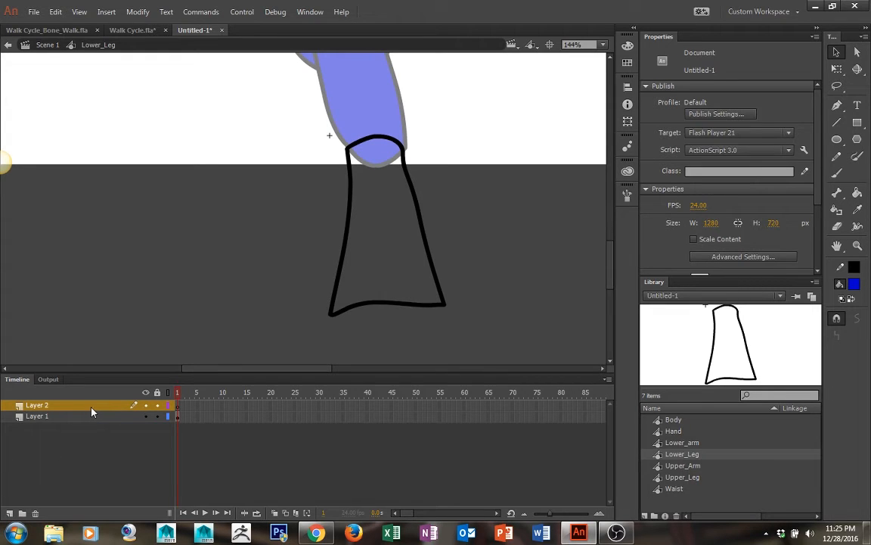
key("ctrl+shift+v")
left_click_drag(52, 403, 57, 424)
- Rename the Lower_Leg symbol's layers, Layer 1 as Outline and Layer 2 as Color, and return to the main scene
left_click(34, 405)
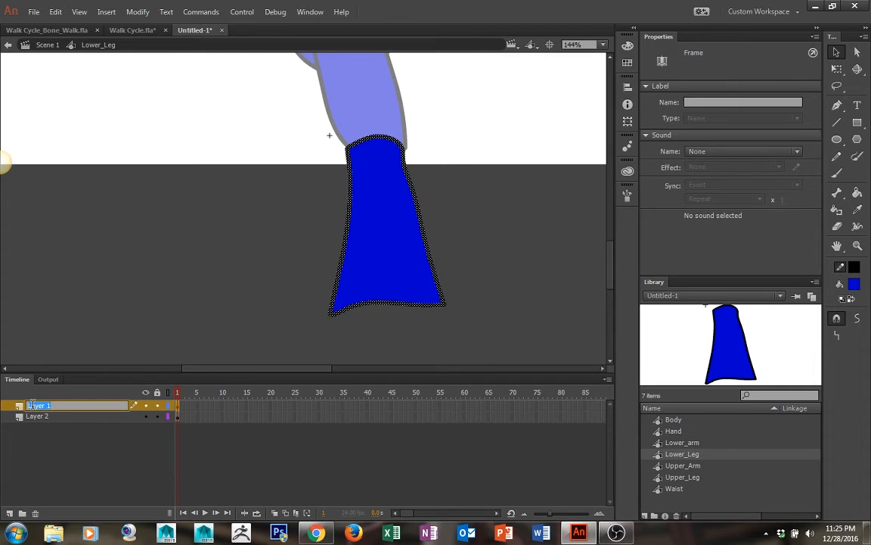
double_click(34, 404)
key("Return")
left_click(36, 416)
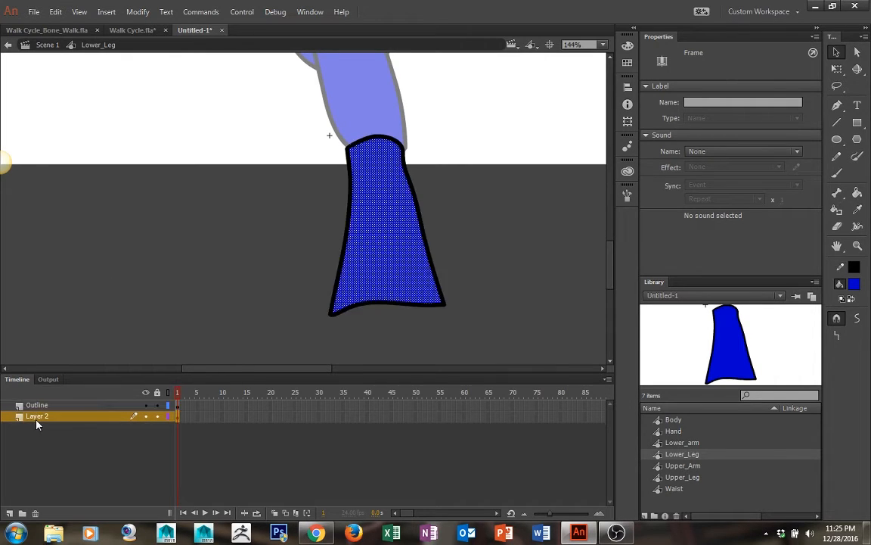
double_click(36, 416)
type("Co")
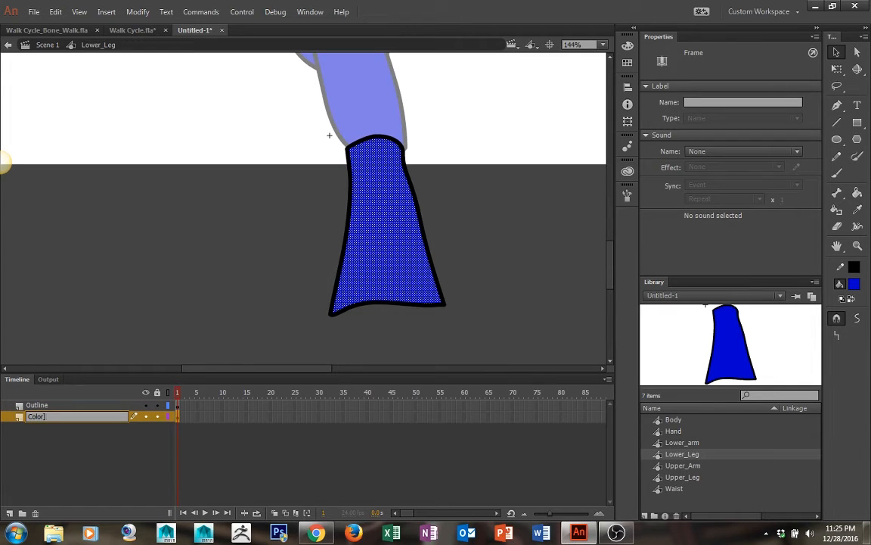
type("lor")
key("Return")
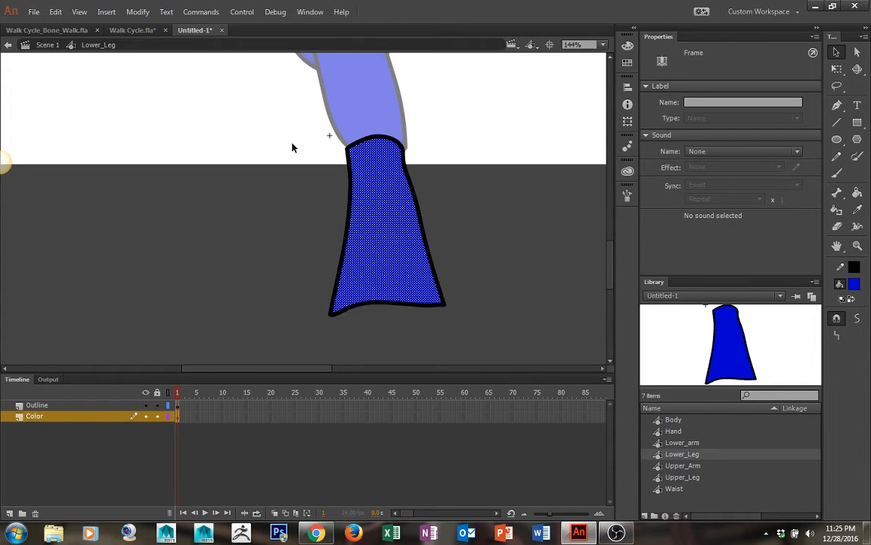
left_click(451, 151)
double_click(180, 211)
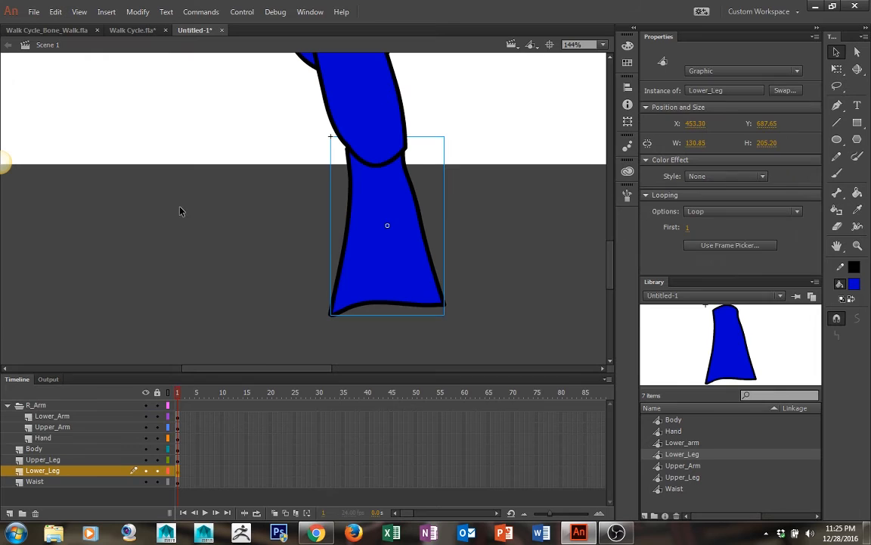
- Open the Upper_Leg symbol for editing, make its Outline layer active and lock its Color layer
left_click(505, 246)
left_click_drag(473, 171, 463, 227)
left_click(354, 200)
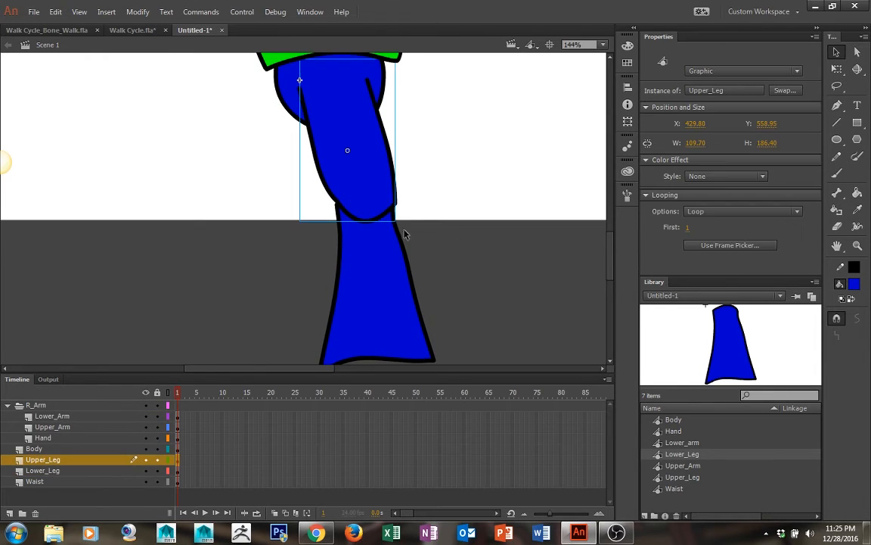
double_click(354, 187)
left_click(109, 409)
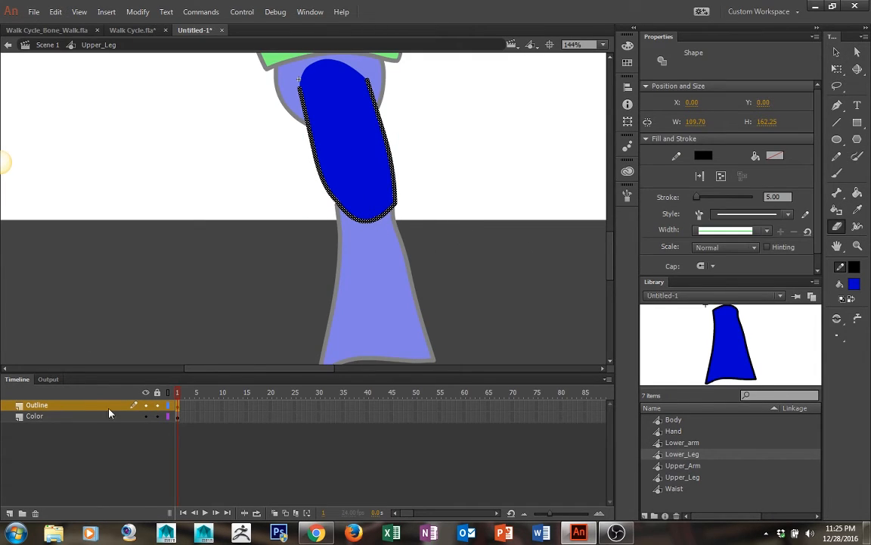
left_click(157, 416)
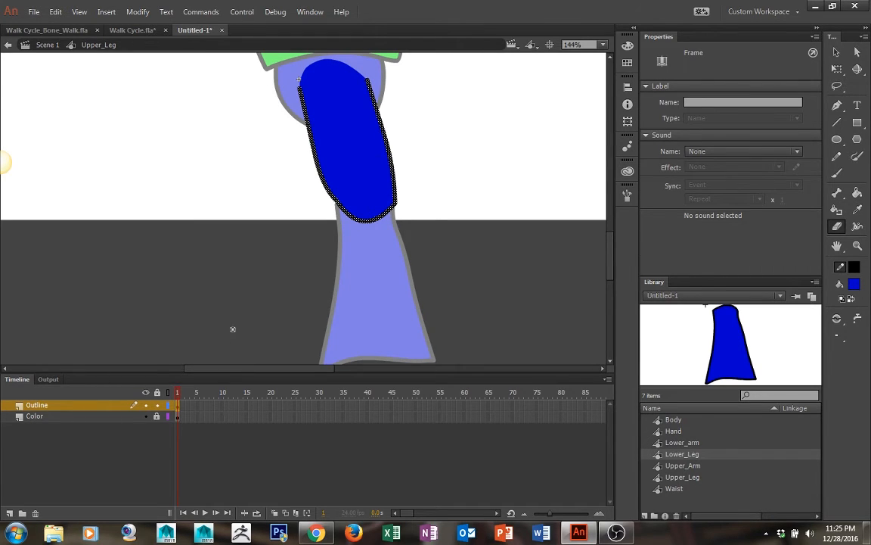
- Cut the curved outline segment at the knee end of the Upper_Leg symbol, delete it, and return to the main scene
left_click(346, 206)
left_click(399, 220)
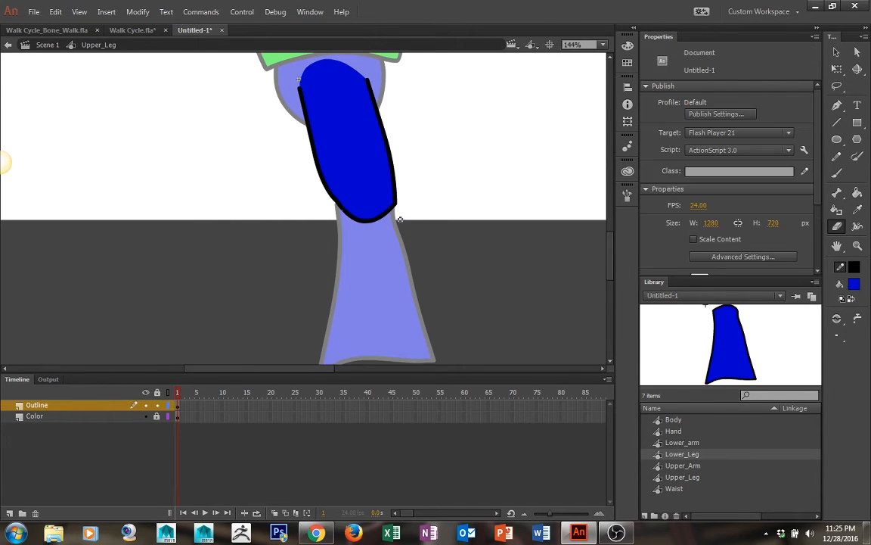
left_click_drag(389, 205, 381, 261)
key("v")
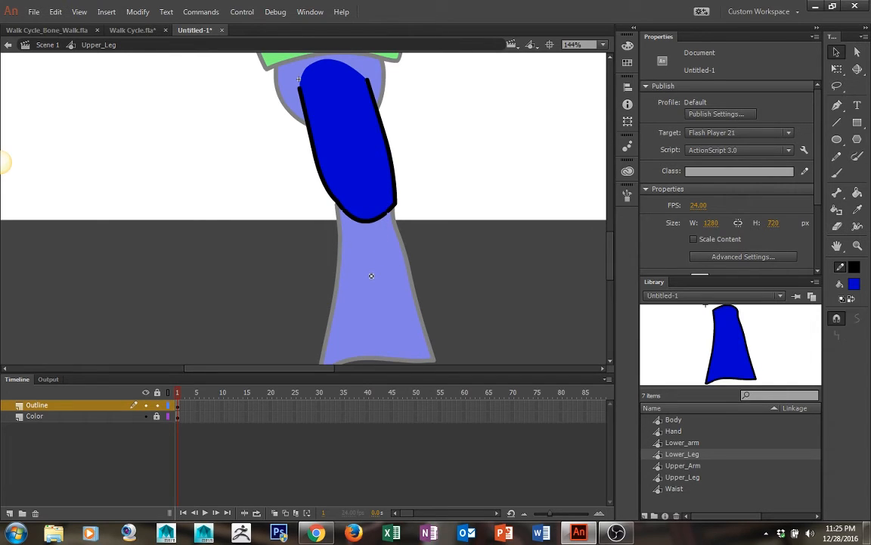
left_click(376, 222)
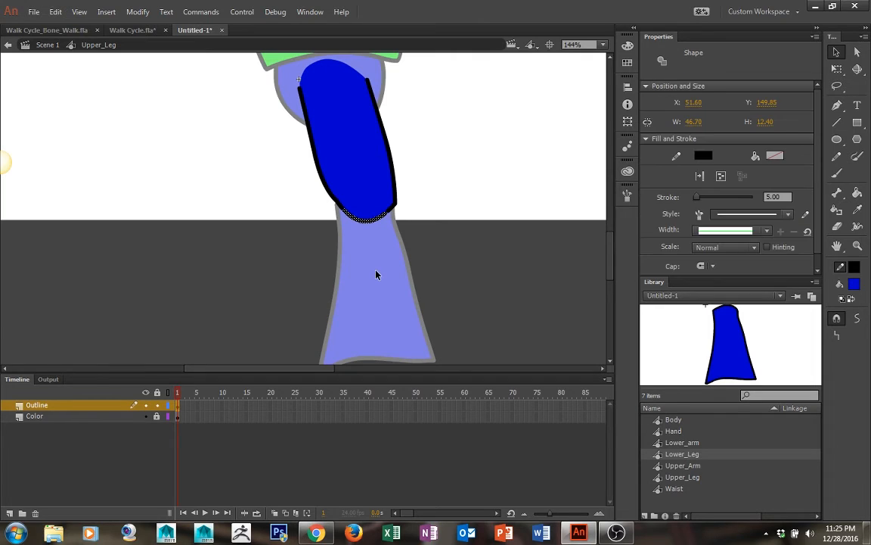
key("Delete")
double_click(456, 237)
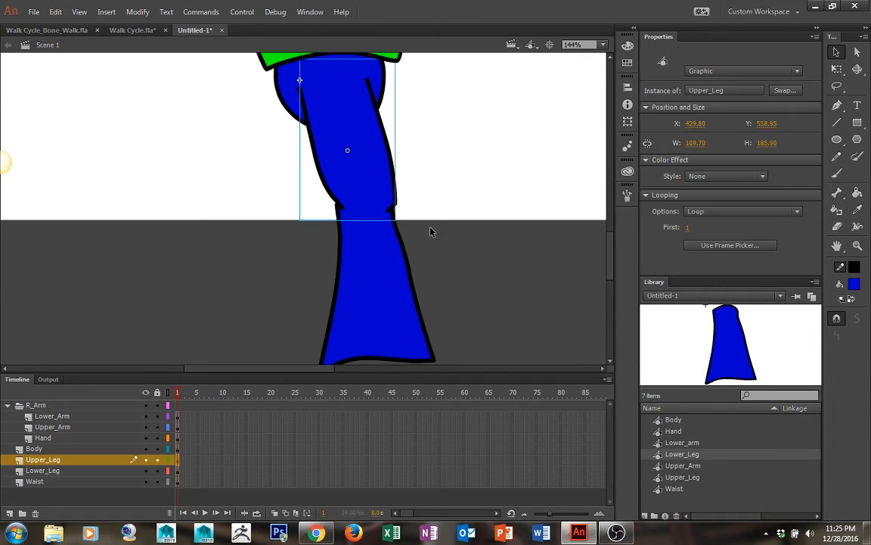
left_click(542, 271)
- Move the Lower_Leg instance's transformation point up to the knee, test the joint by rotating the leg, and undo the rotation
scroll(401, 240, "up", 3)
scroll(371, 266, "down", 5)
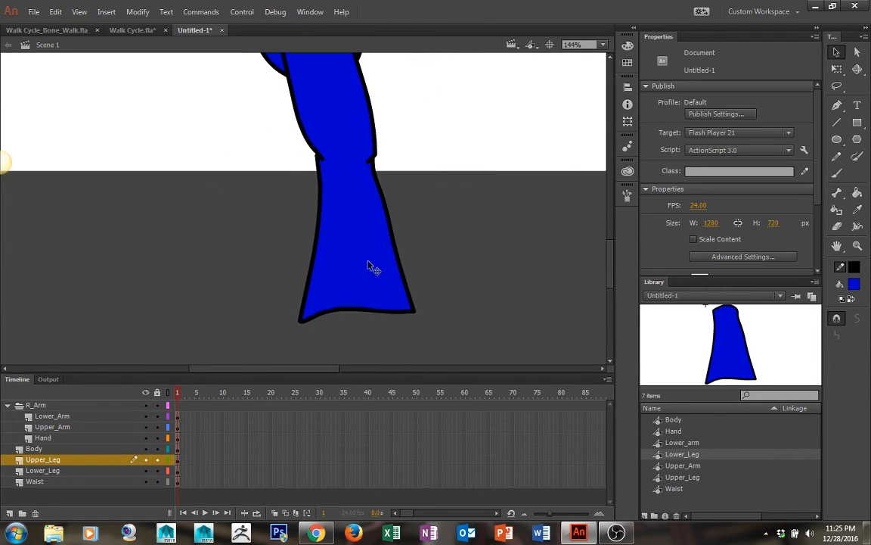
left_click(366, 261)
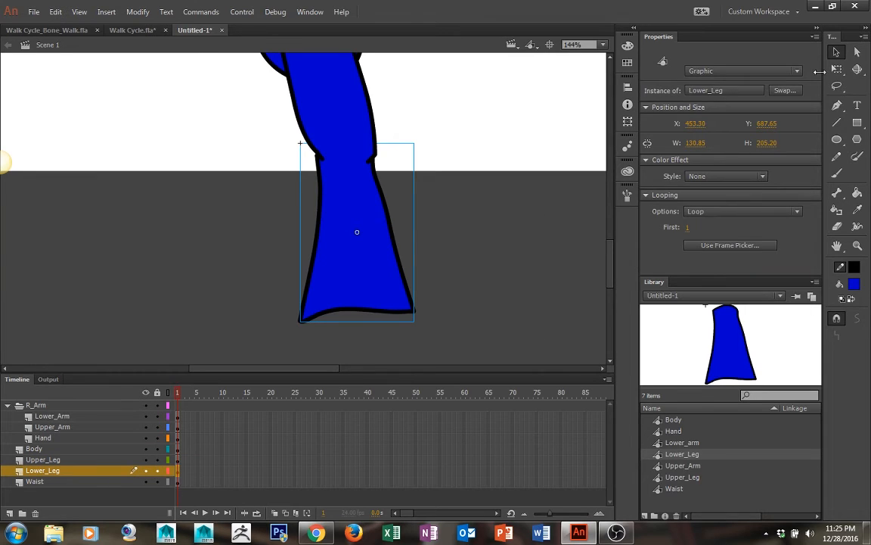
key("q")
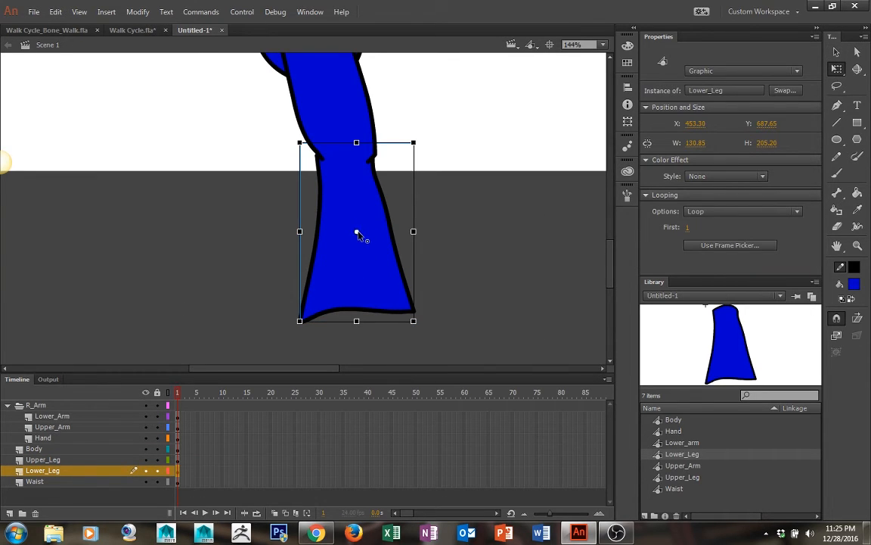
left_click_drag(357, 232, 357, 155)
left_click_drag(424, 144, 628, 152)
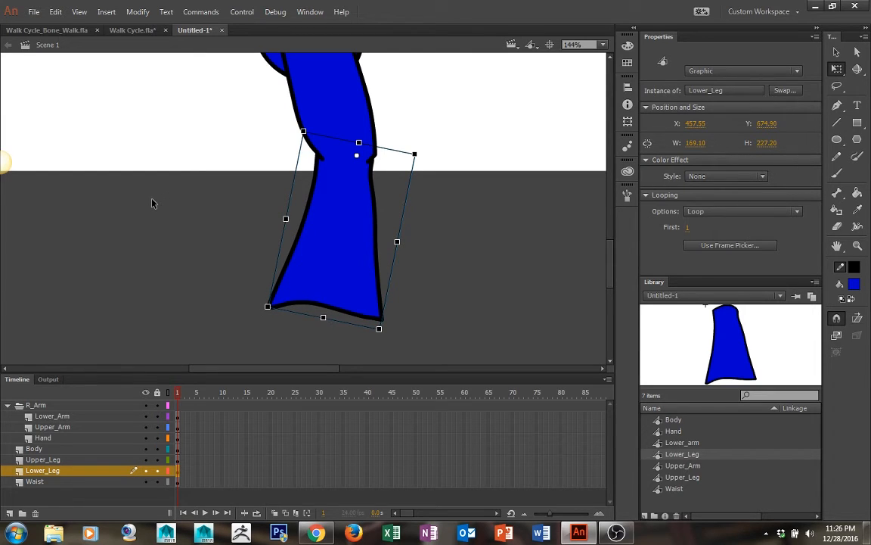
key("ctrl+shift+z")
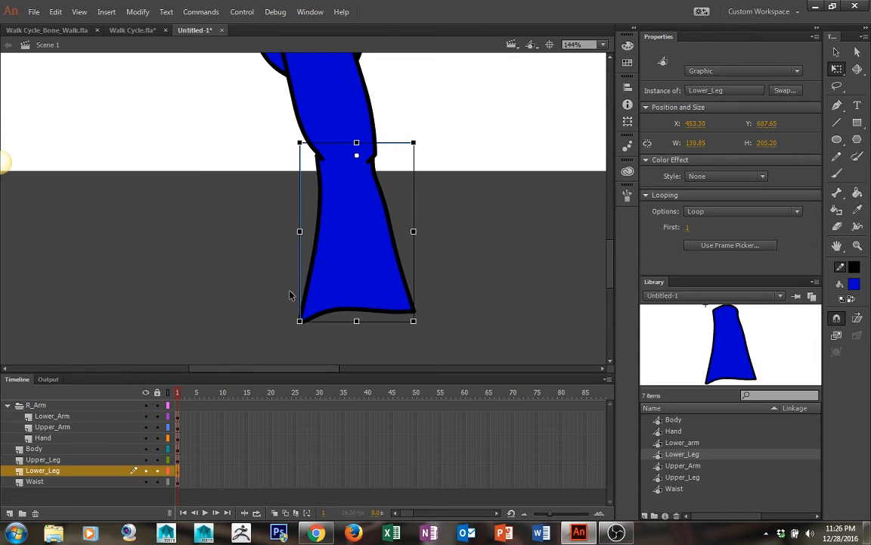
- Look over the assembled character from the shirt down to the hem of the lower leg
left_click(448, 246)
left_click_drag(442, 218, 441, 439)
left_click_drag(424, 286, 440, 99)
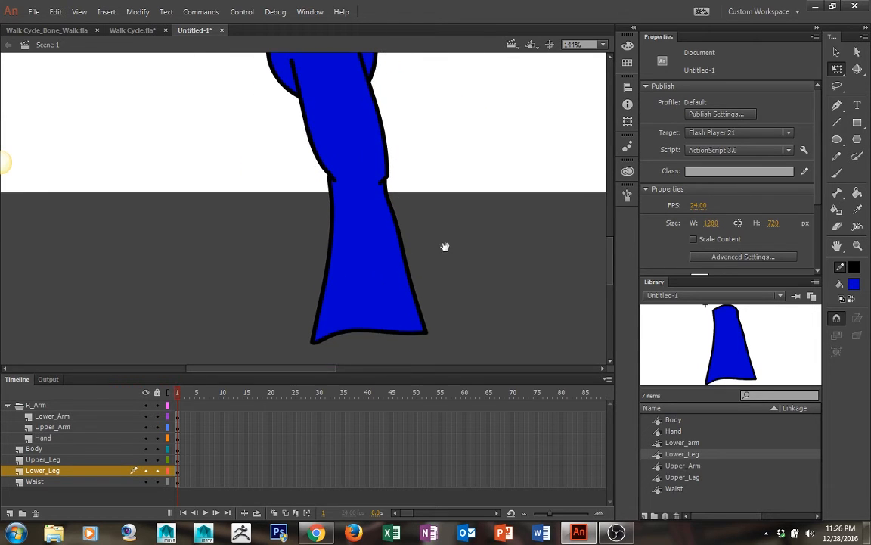
left_click_drag(445, 248, 446, 211)
key("ctrl+minus")
key("ctrl+equal")
key("ctrl+equal")
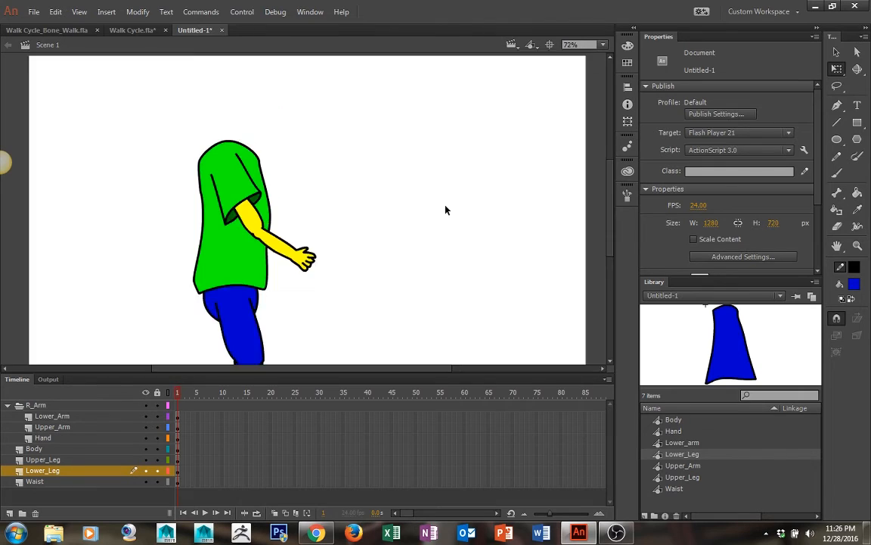
left_click_drag(459, 214, 447, 100)
left_click_drag(372, 273, 420, 359)
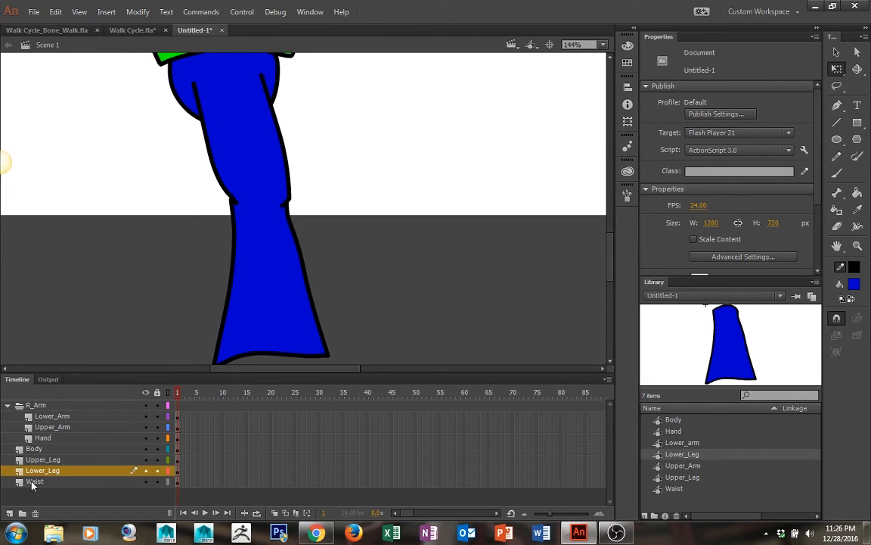
left_click_drag(468, 226, 481, 143)
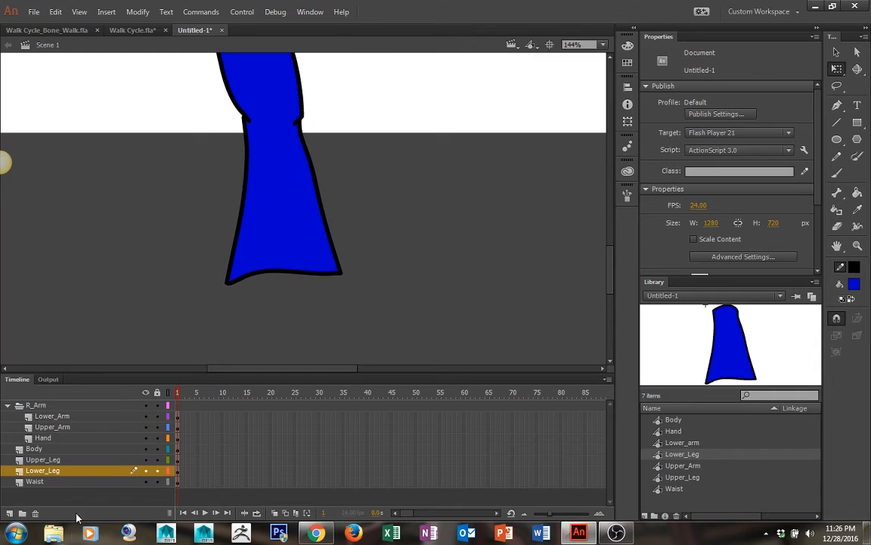
- Add a new layer between Lower_Leg and Waist and name it Foot
left_click(32, 474)
left_click(24, 485)
left_click(10, 513)
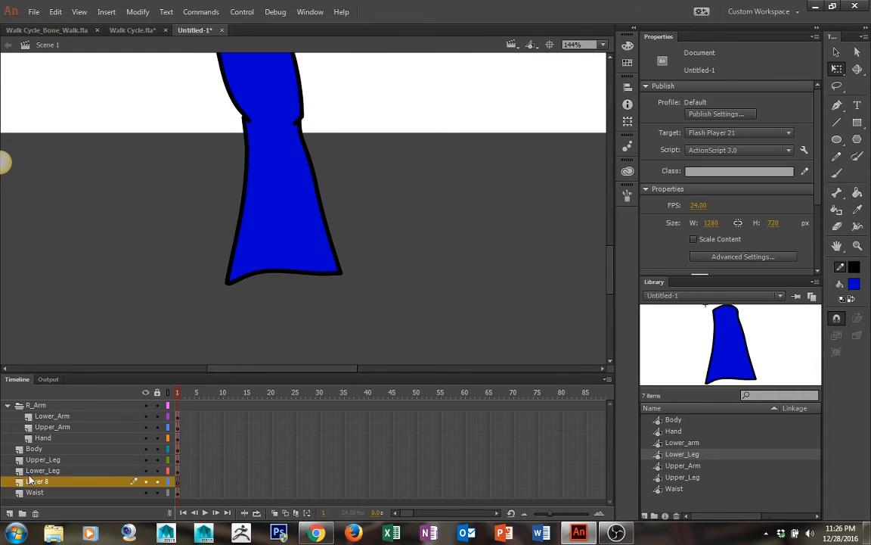
double_click(31, 481)
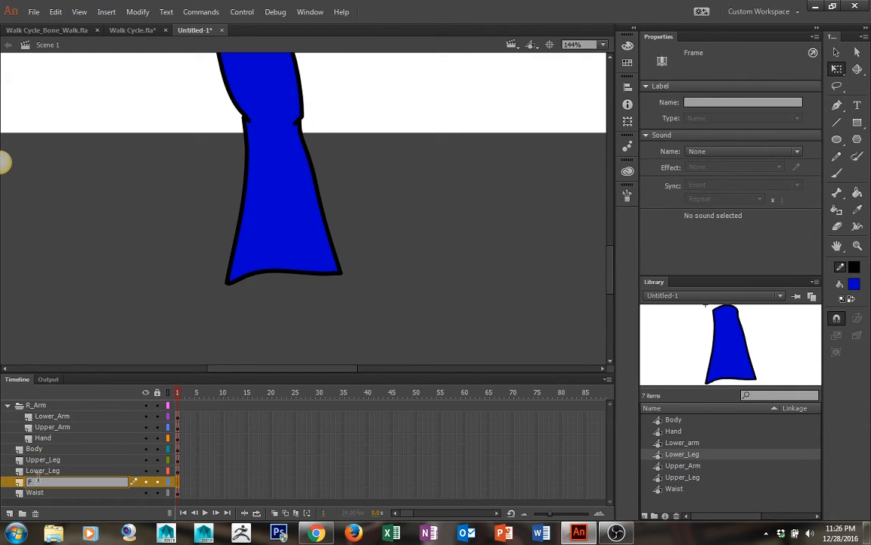
type("Foot")
key("Return")
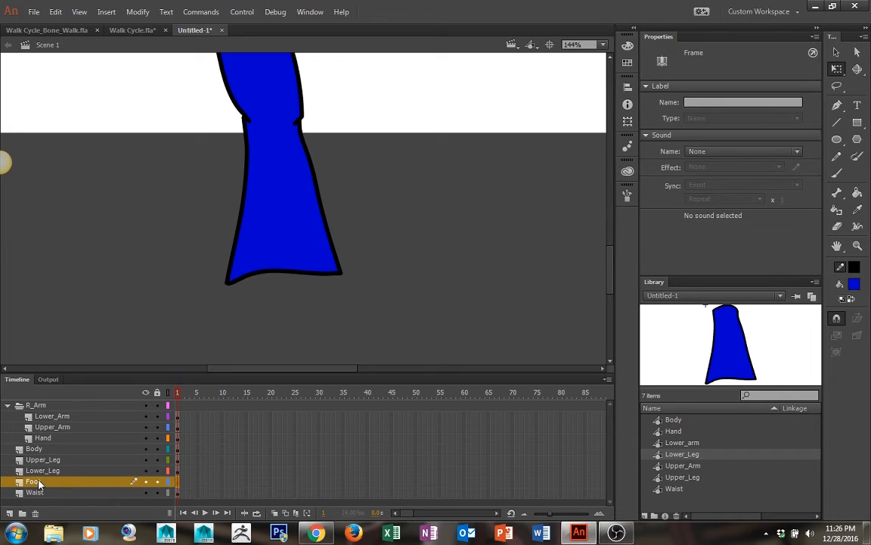
- Draw a closed black boot outline with the Pencil tool below the trouser hem, about 207 by 110 px, with a small heel
key("y")
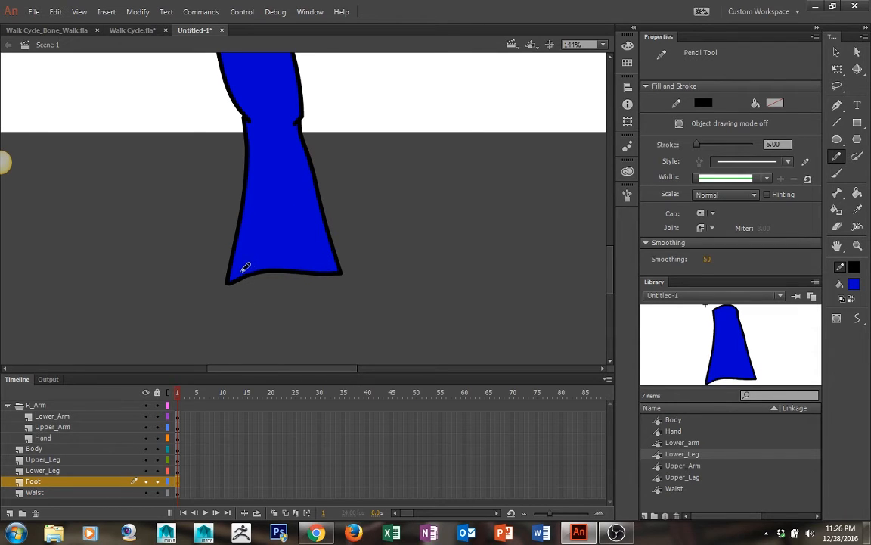
left_click_drag(234, 281, 260, 321)
key("ctrl+z")
left_click_drag(234, 279, 247, 320)
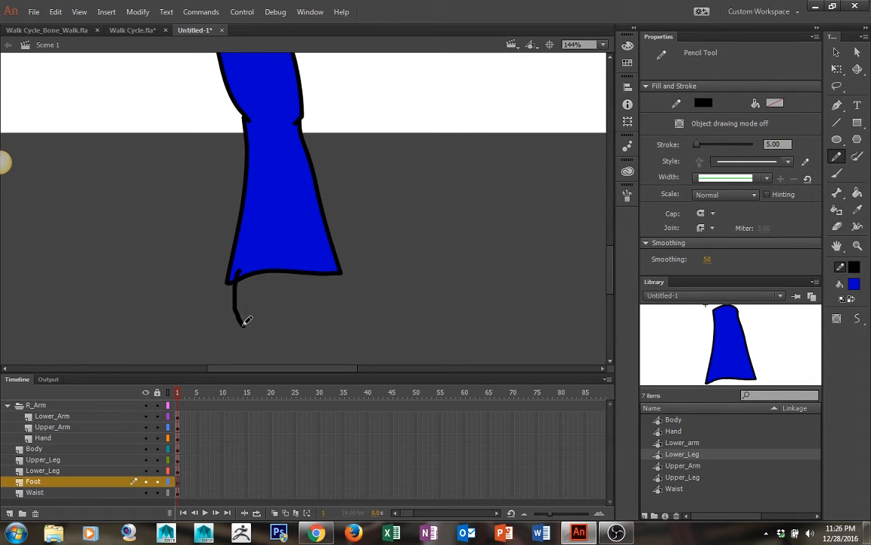
key("ctrl+z")
left_click_drag(322, 285, 324, 257)
mouse_move(237, 242)
left_mouse_down()
mouse_move(234, 309)
mouse_move(260, 307)
mouse_move(262, 297)
mouse_move(283, 306)
mouse_move(413, 301)
mouse_move(381, 277)
mouse_move(331, 260)
mouse_move(302, 222)
mouse_move(240, 236)
left_mouse_up()
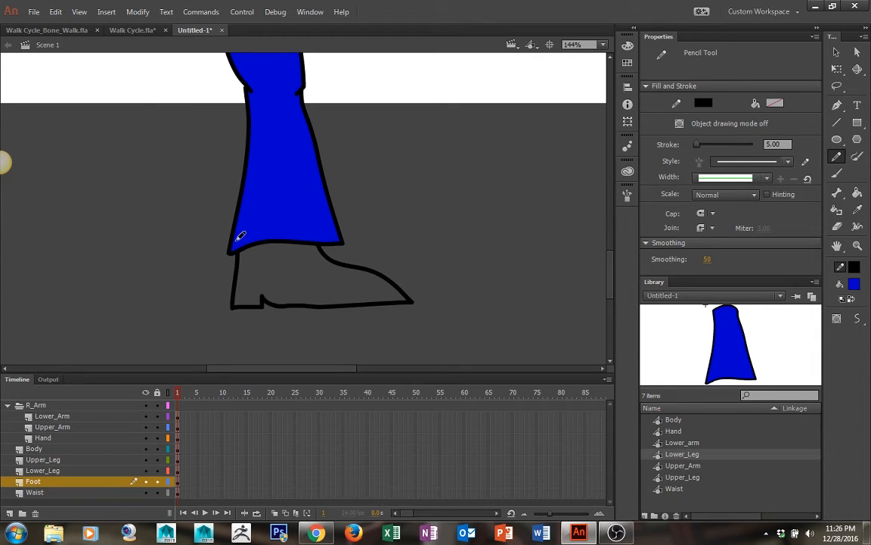
- Convert the boot outline on the Foot layer into a graphic symbol named Boot
left_click(88, 486)
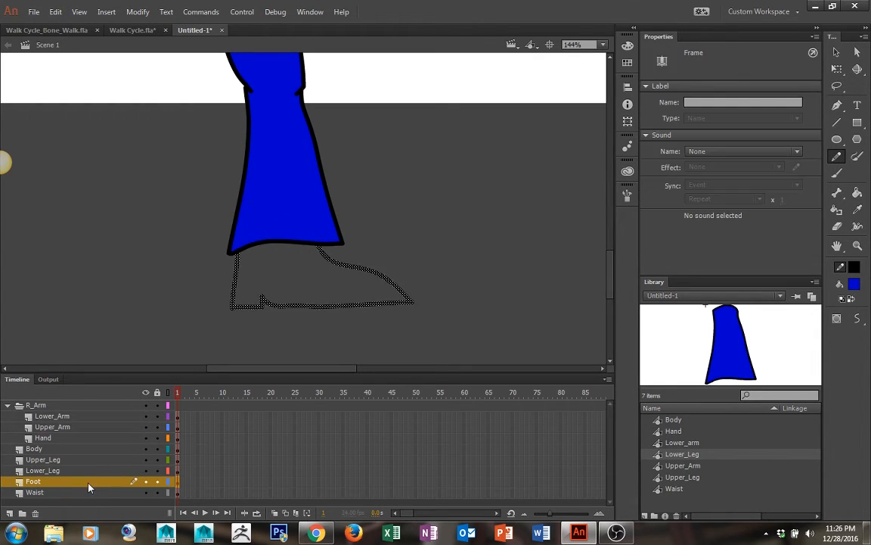
key("F8")
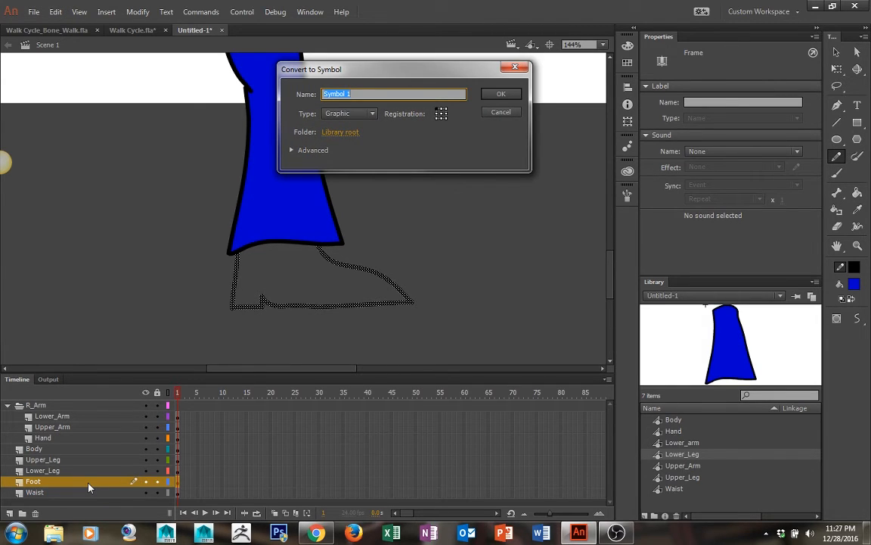
type("Boot")
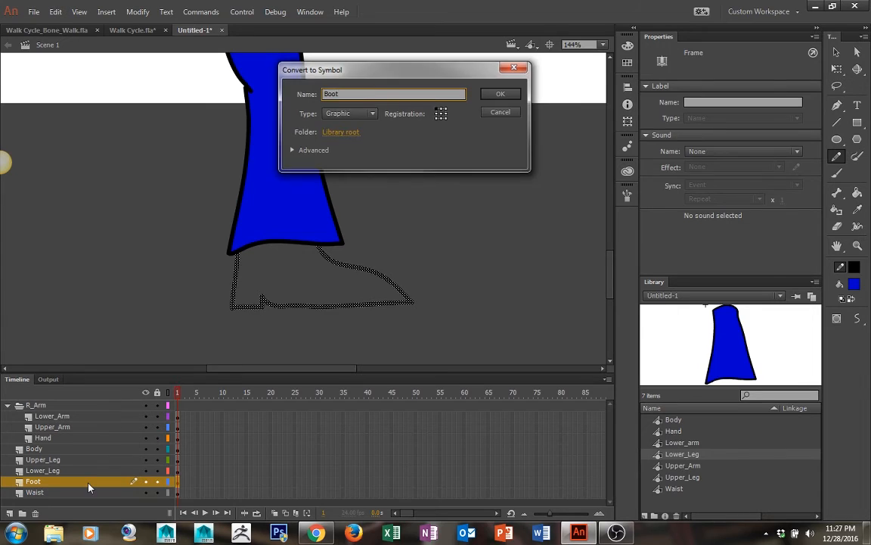
key("Return")
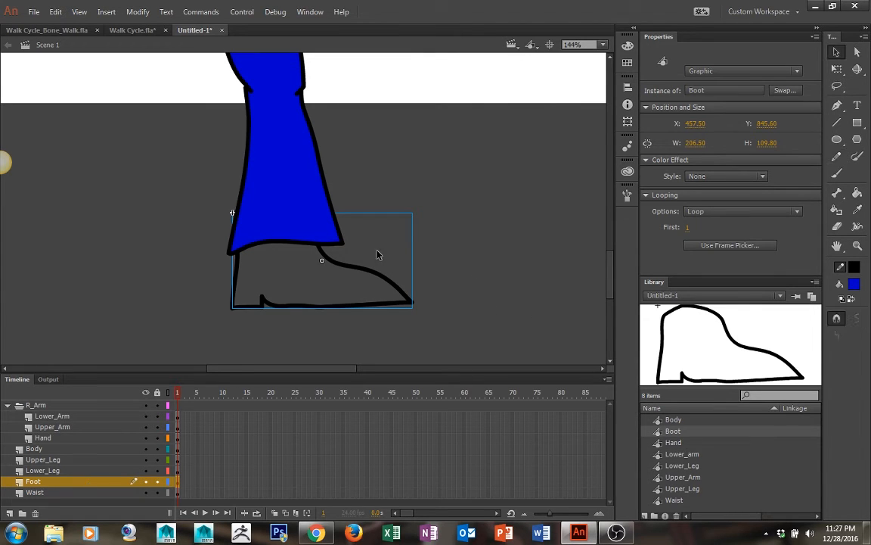
- Open the Boot symbol for editing and fill its outline with brown #663300
double_click(378, 278)
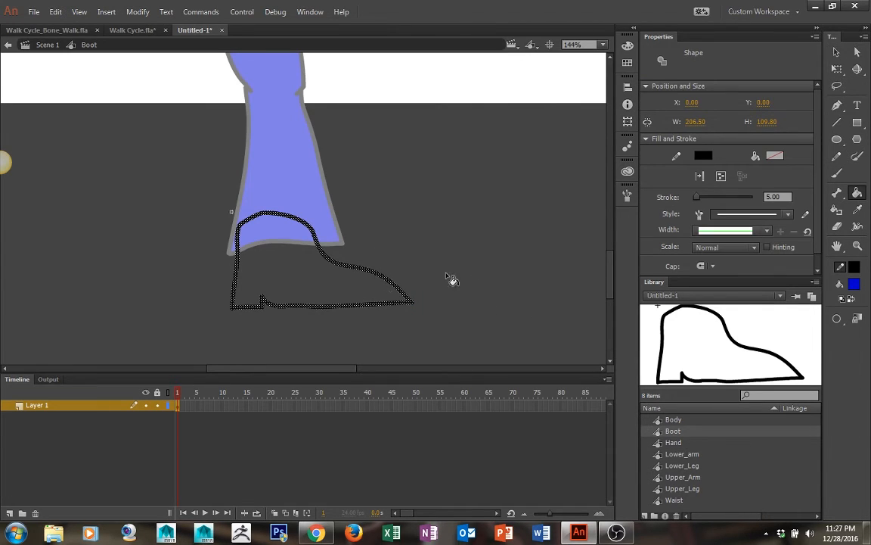
left_click(857, 193)
left_click(854, 283)
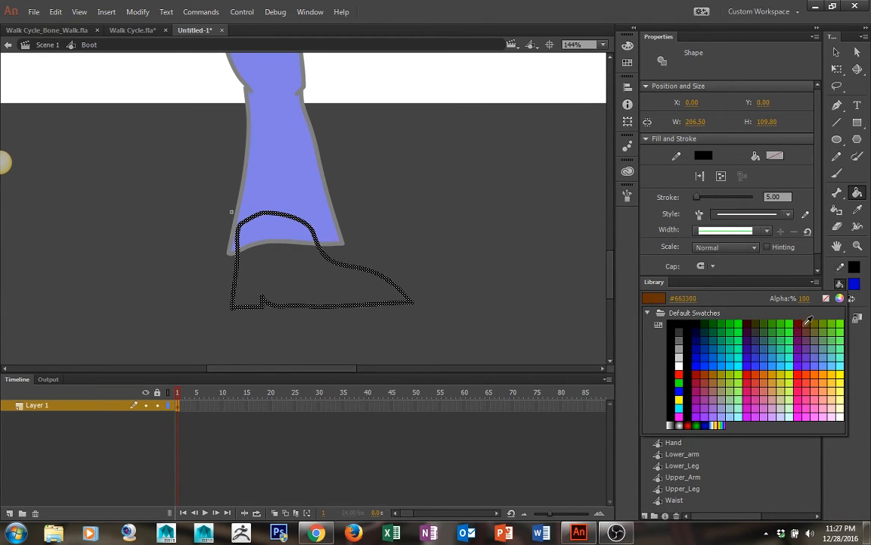
left_click(800, 324)
left_click(297, 283)
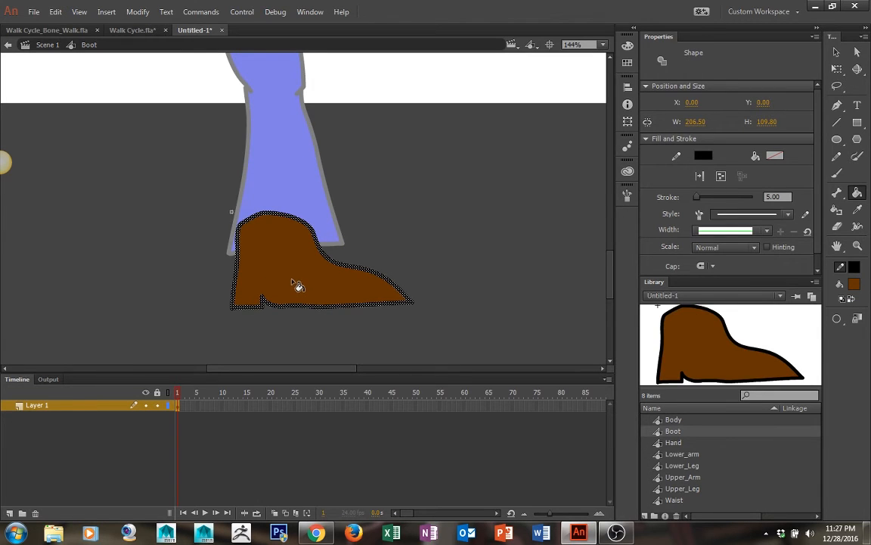
- Rename the Boot symbol's Layer 1 as Outline
double_click(41, 406)
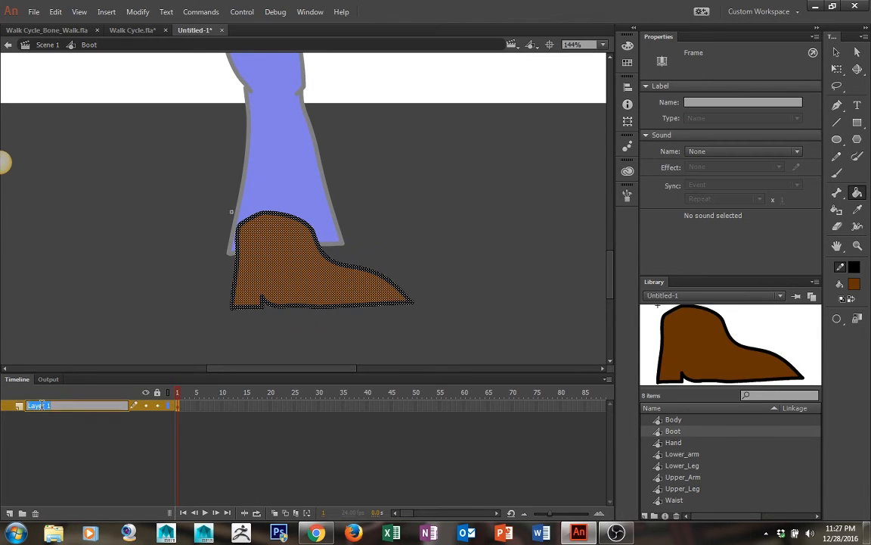
type("B")
key("Return")
- Transfer the boot's brown fill in place to a new layer and move that layer beneath Outline
key("v")
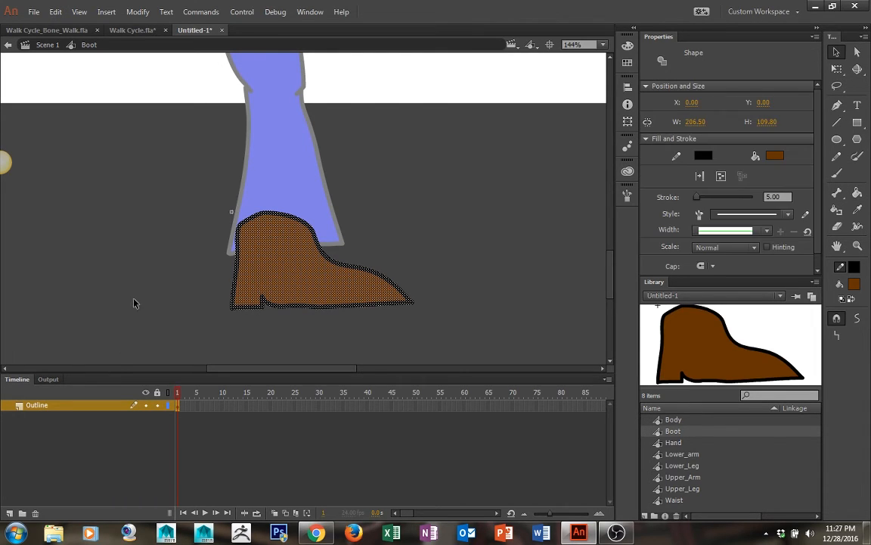
left_click(134, 301)
left_click(310, 288)
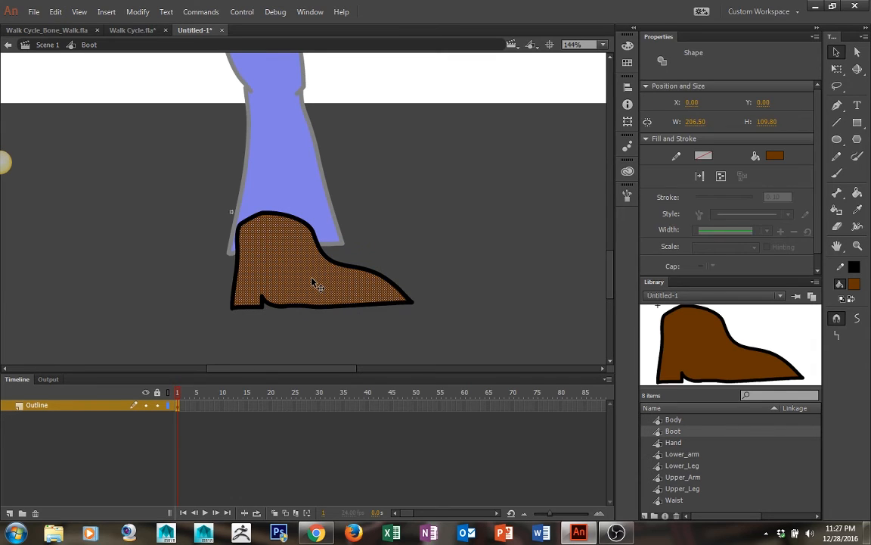
key("Delete")
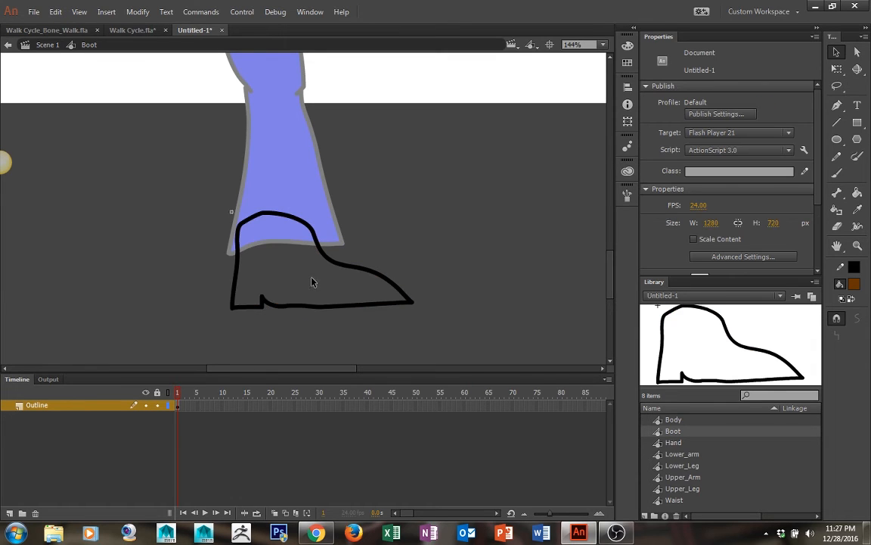
left_click(9, 512)
key("ctrl+shift+v")
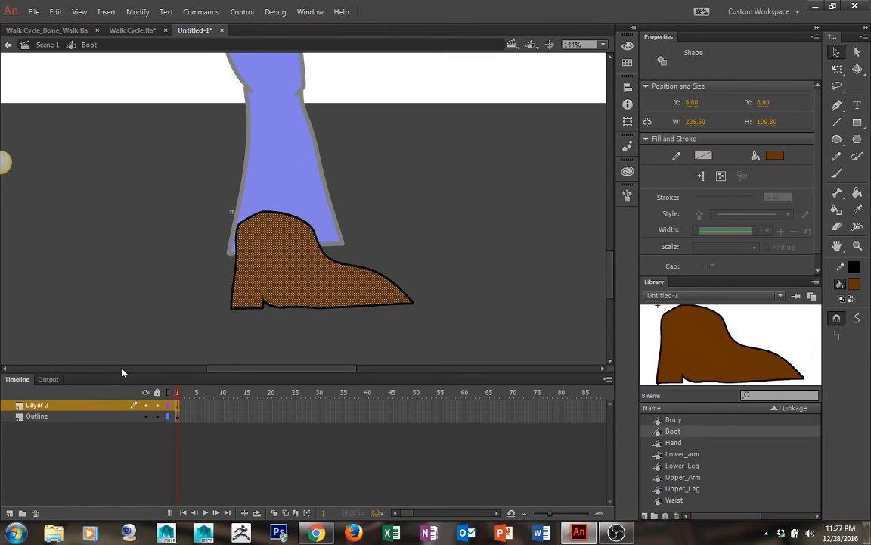
mouse_move(54, 405)
left_mouse_down()
mouse_move(58, 424)
mouse_move(47, 416)
left_mouse_up()
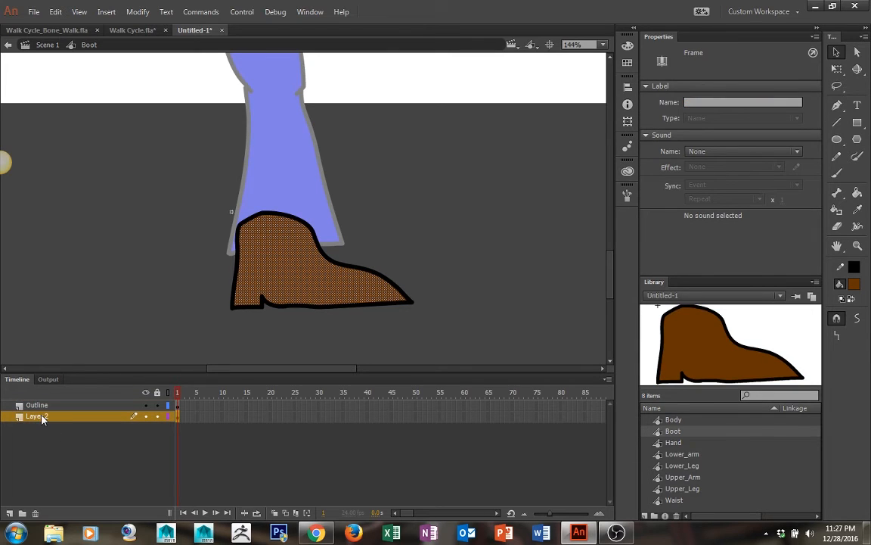
- Rename the boot's fill layer as Color and return to the main scene
double_click(41, 416)
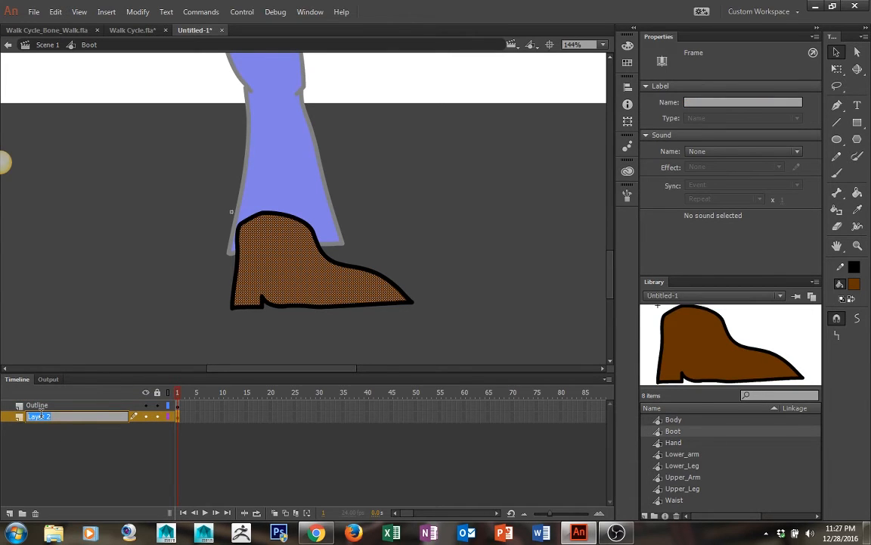
type("Color")
key("Return")
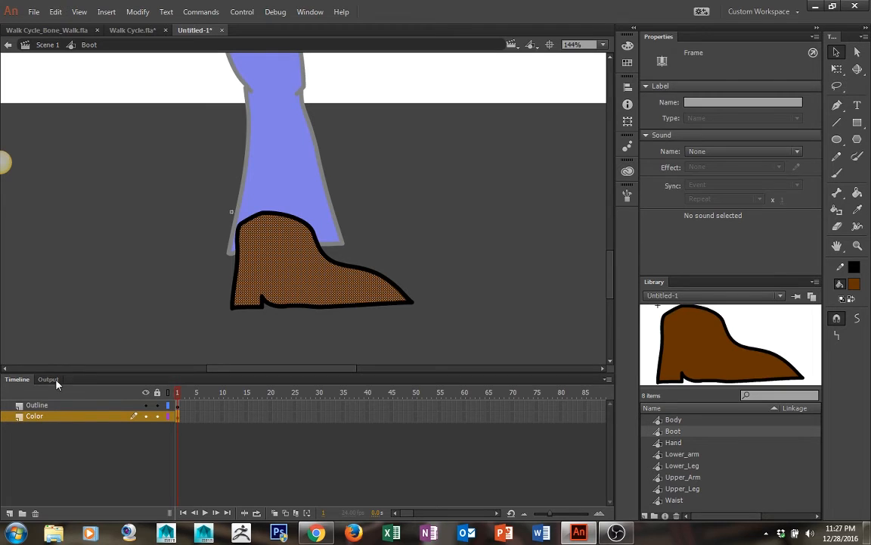
double_click(135, 192)
left_click_drag(139, 189, 74, 331)
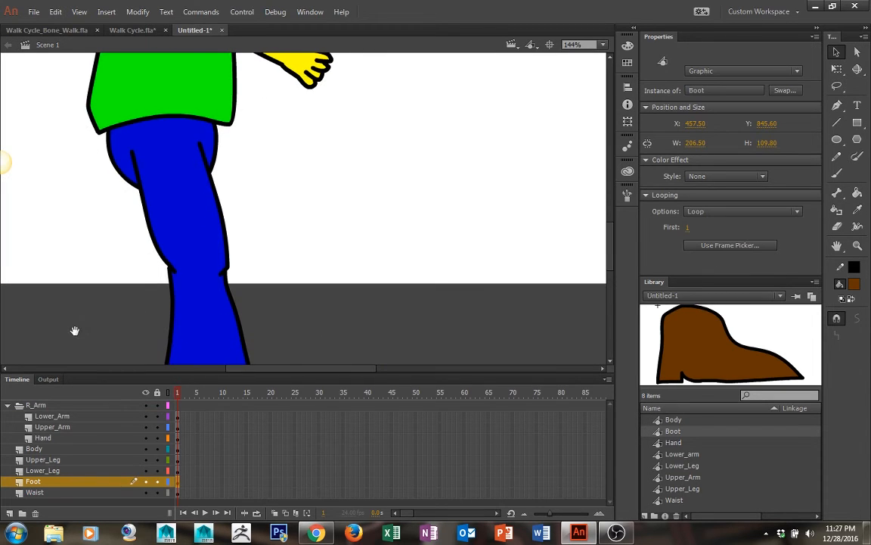
- Add a layer folder above the Upper_Leg layer and name it L_Leg
key("ctrl+minus")
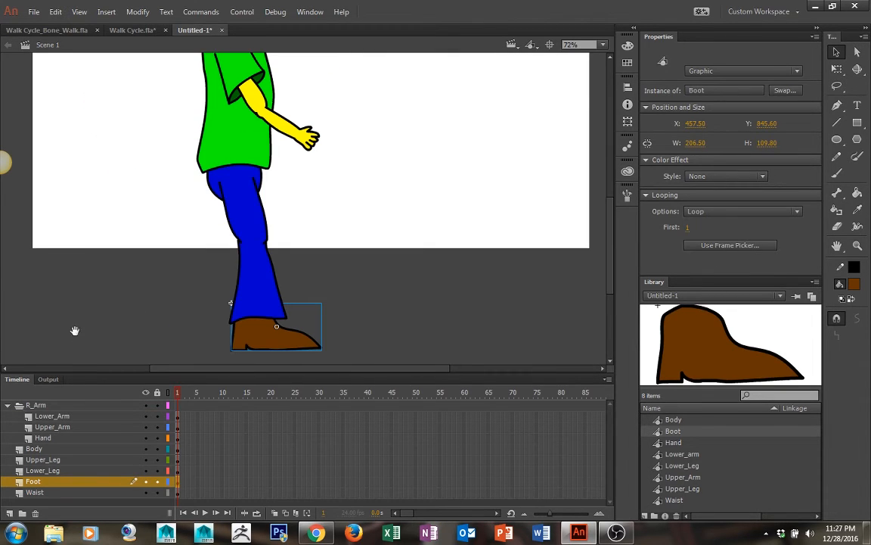
key("ctrl+minus")
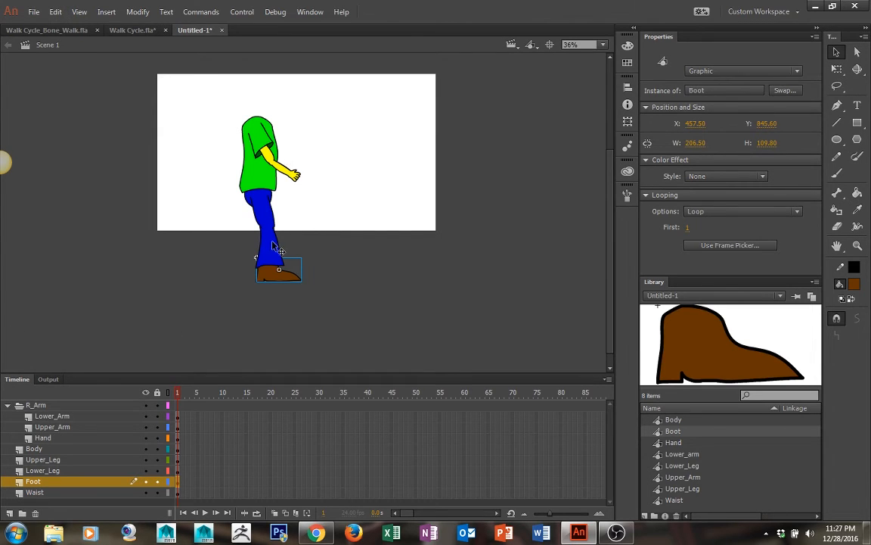
left_click_drag(365, 278, 365, 312)
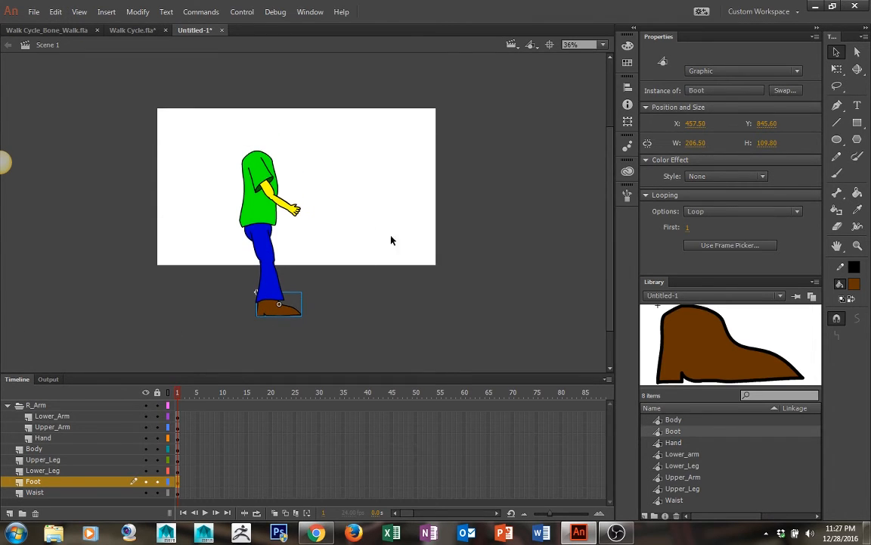
scroll(393, 261, "down", 1)
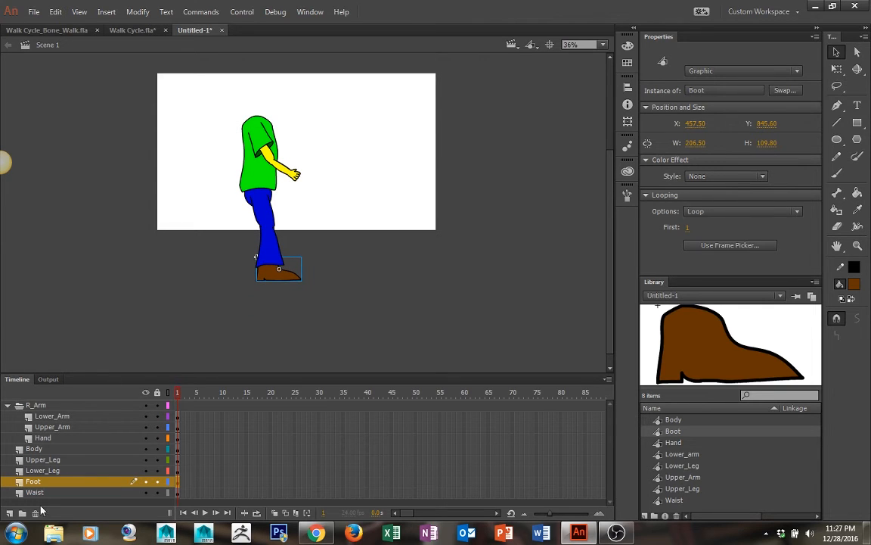
left_click(38, 463)
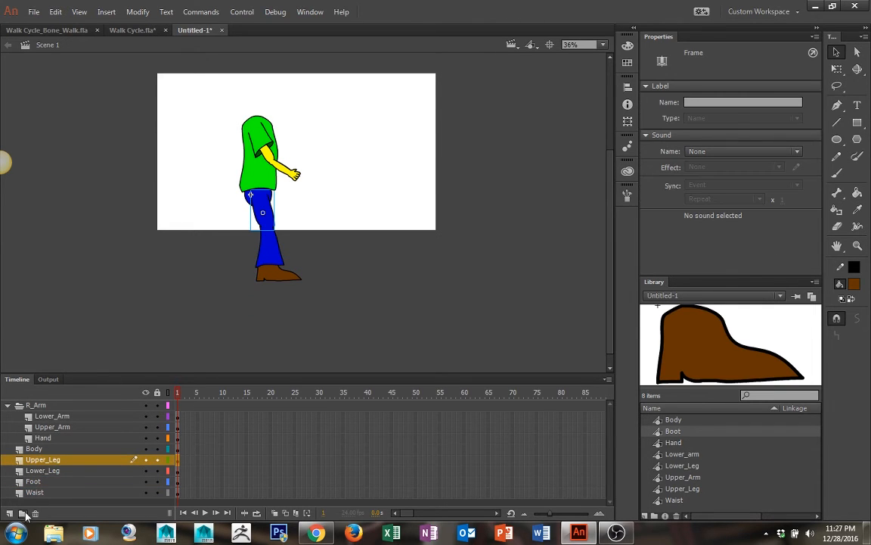
left_click(22, 513)
double_click(34, 460)
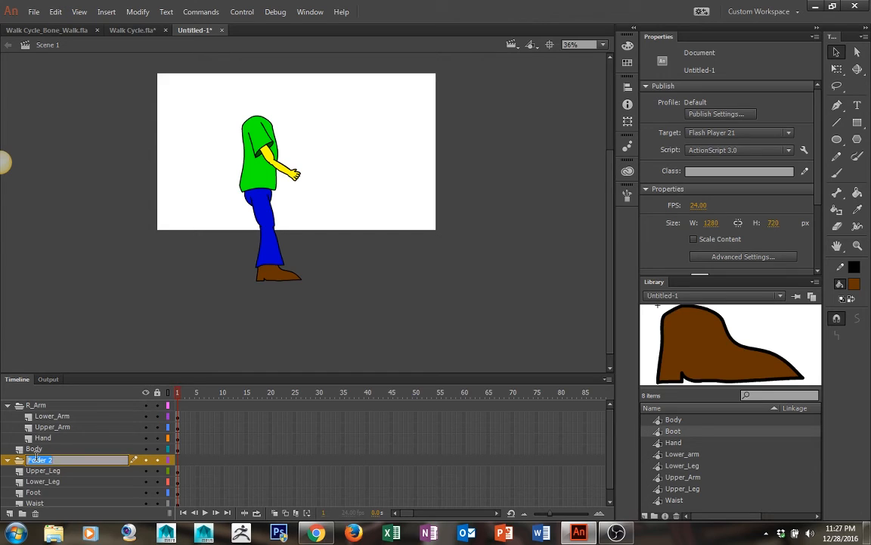
type("L_Leg")
key("Return")
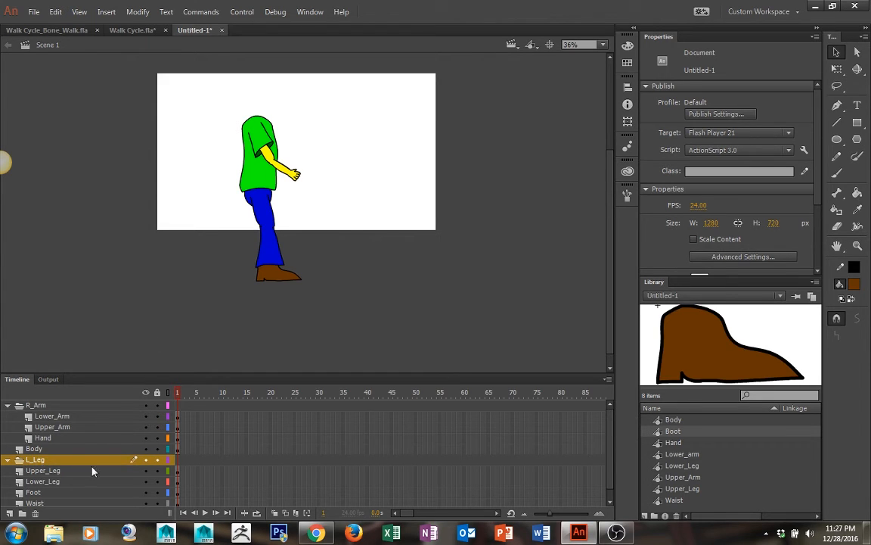
- Move the Upper_Leg, Lower_Leg and Foot layers into the L_Leg folder
left_click(64, 470)
left_click(49, 493, "shift")
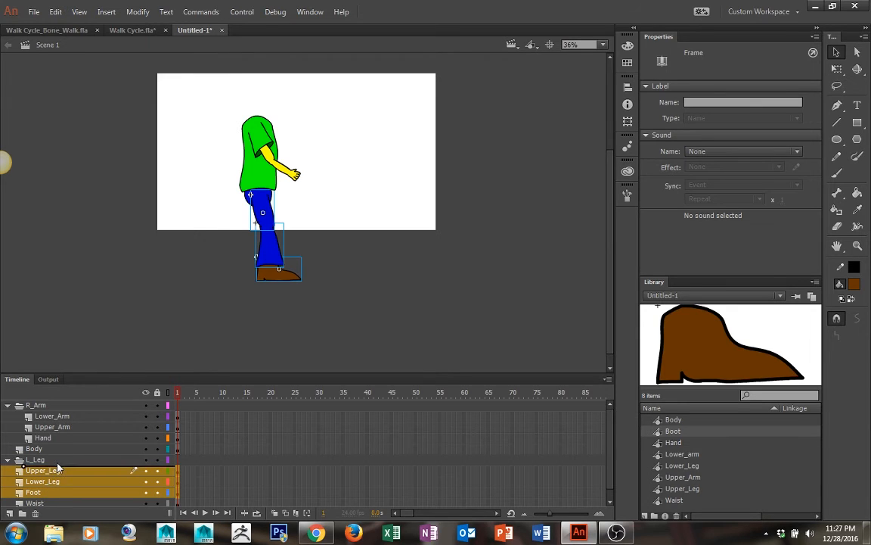
left_click(53, 459)
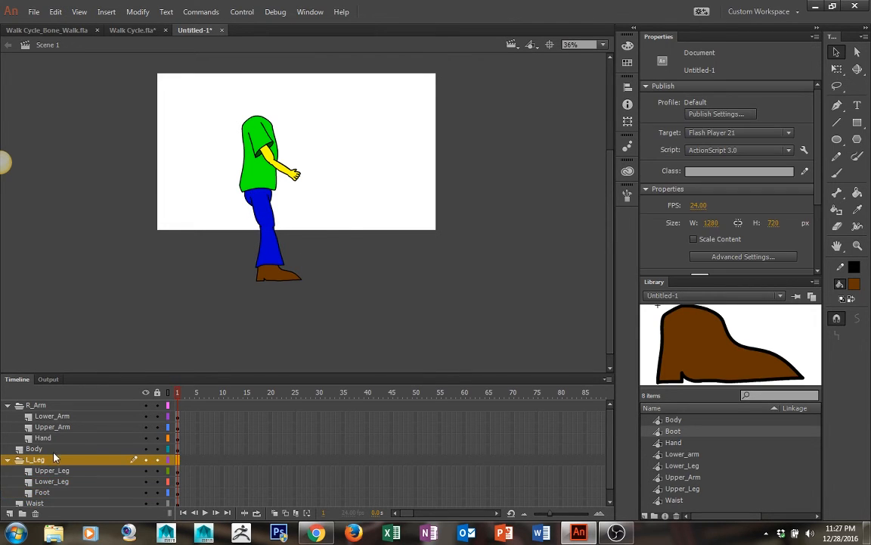
- Duplicate the R_Arm folder with its layers and rename the copied folder as L_Arm
left_click(38, 406)
right_click(43, 407)
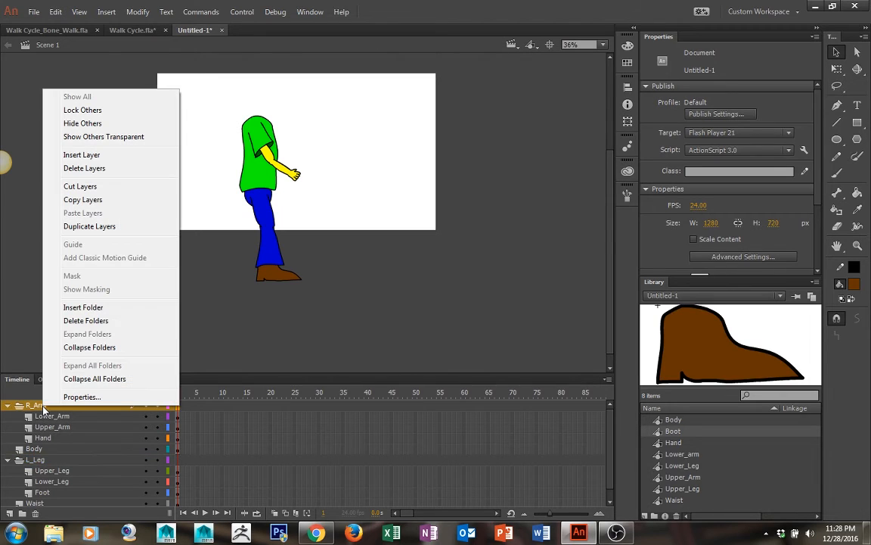
left_click(119, 226)
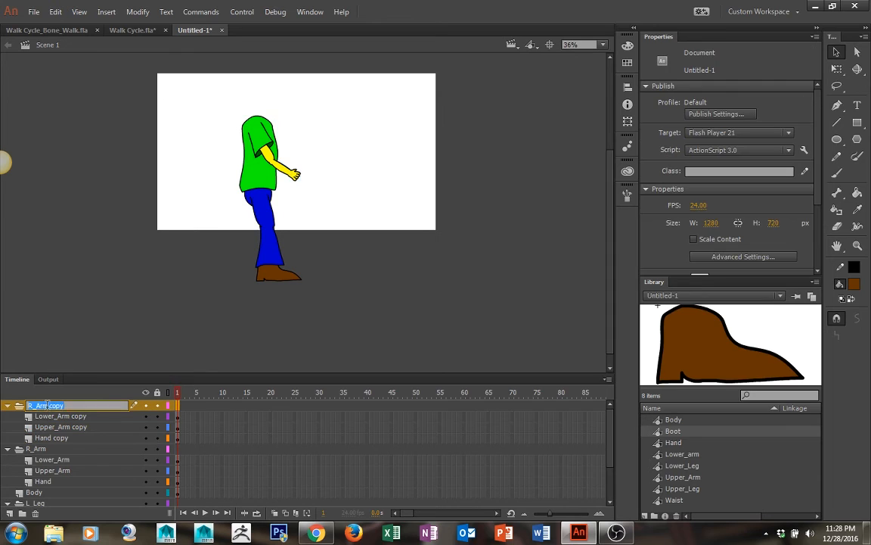
double_click(87, 406)
type("L_Arm")
key("Return")
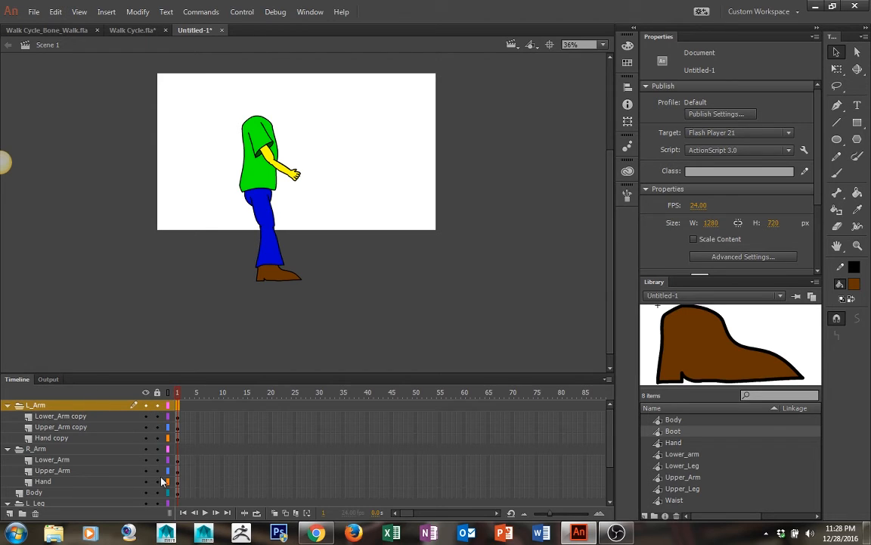
- Rotate the copied upper arm, lower arm and hand together forward and upward about the shoulder
left_click(37, 418)
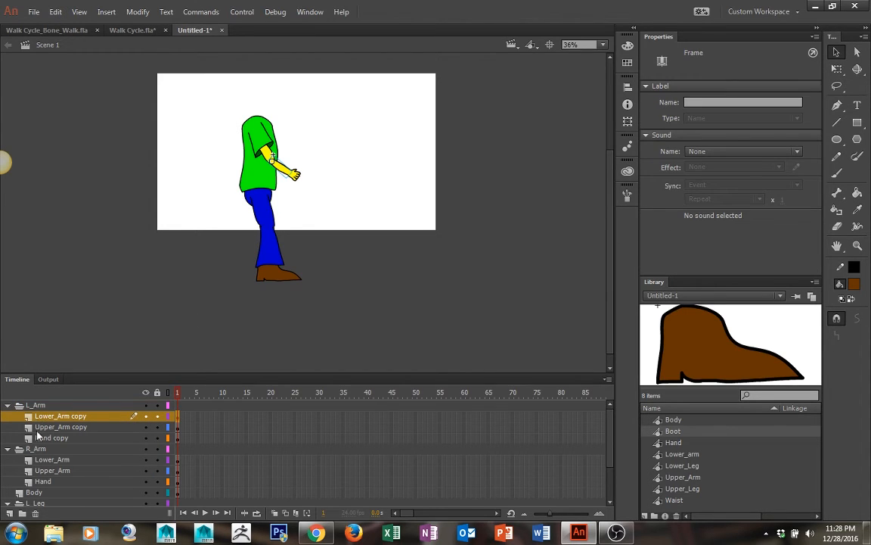
left_click(62, 440)
left_click(62, 416, "shift")
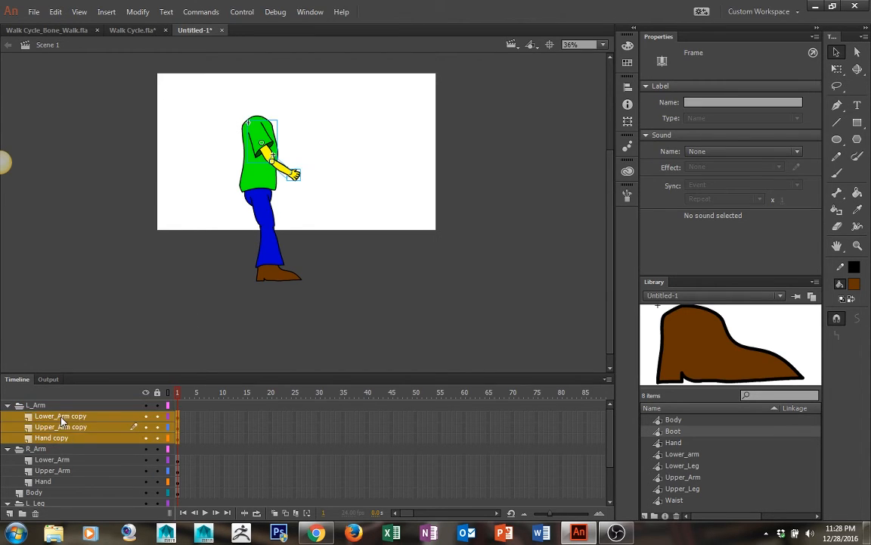
key("q")
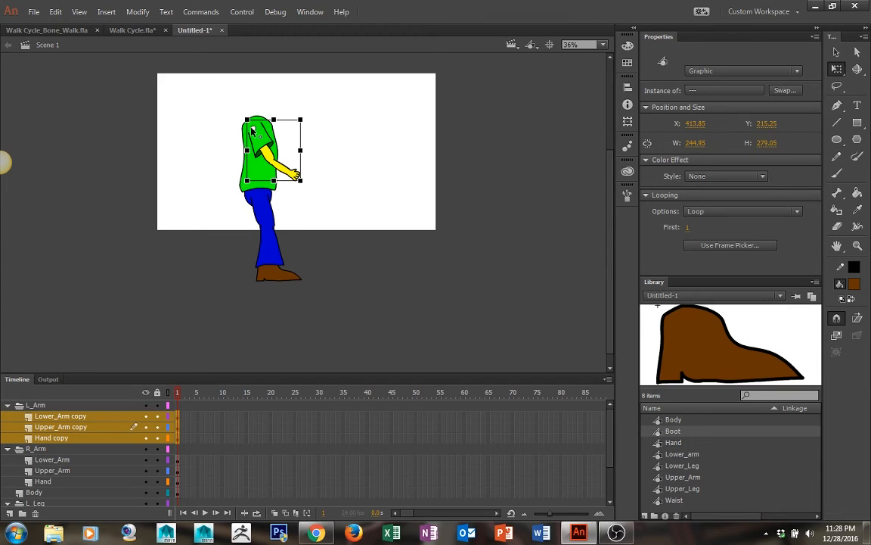
left_click_drag(252, 126, 254, 126)
left_click_drag(310, 194, 345, 176)
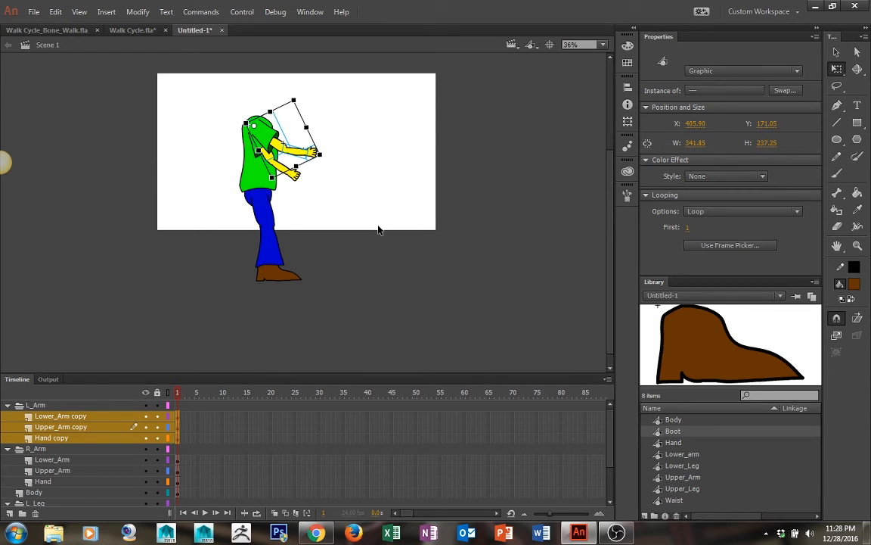
- Move the L_Arm folder between Body and L_Leg, and shift the whole copied arm slightly forward and down
left_click(44, 408)
left_click_drag(44, 403, 25, 478)
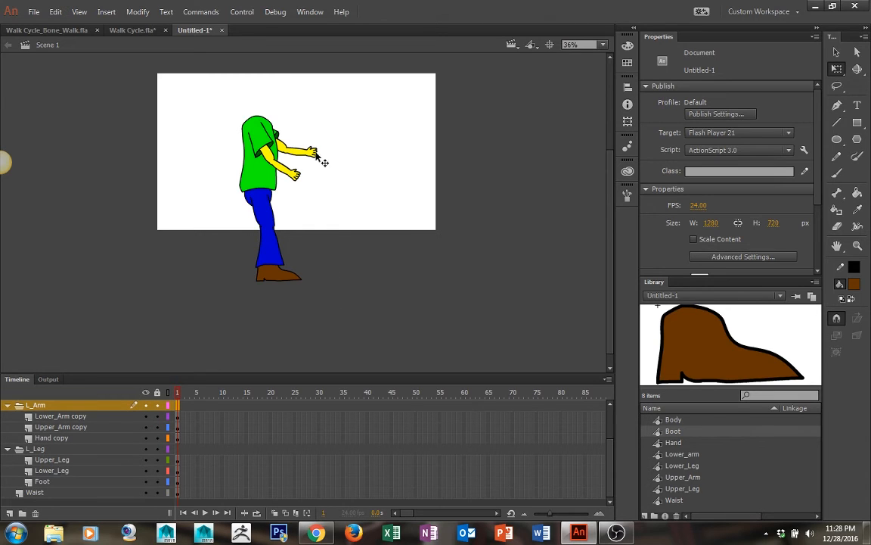
left_click(38, 419)
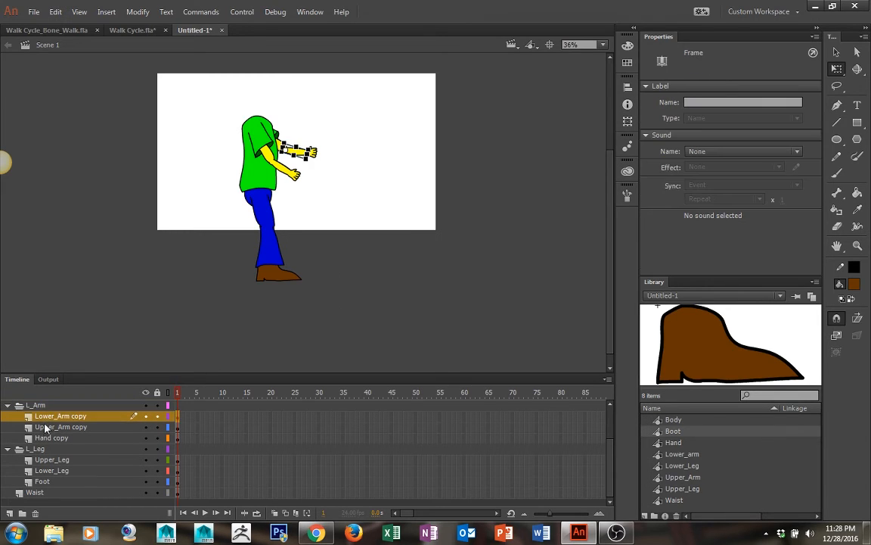
left_click(43, 438, "shift")
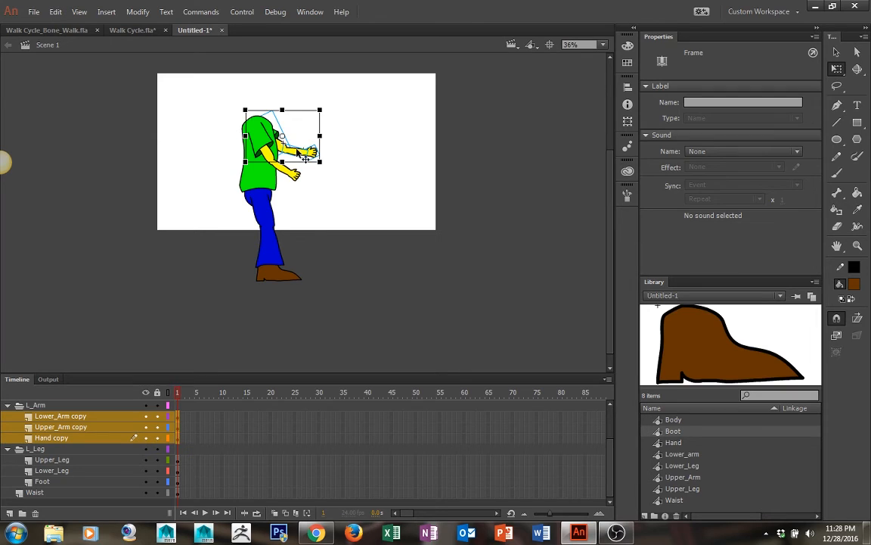
left_click_drag(295, 150, 313, 168)
left_click(337, 190)
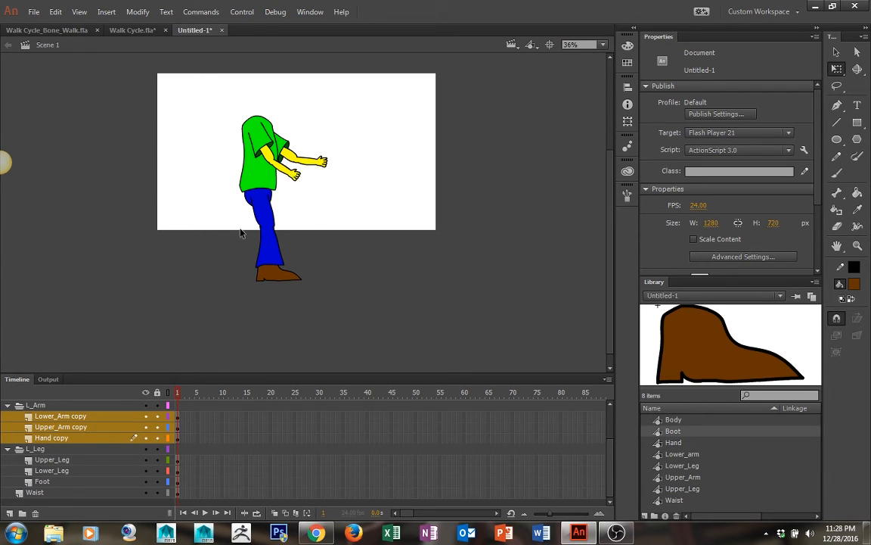
- Duplicate the L_Leg folder with its layers and move the copy beneath the Waist layer
left_click(38, 449)
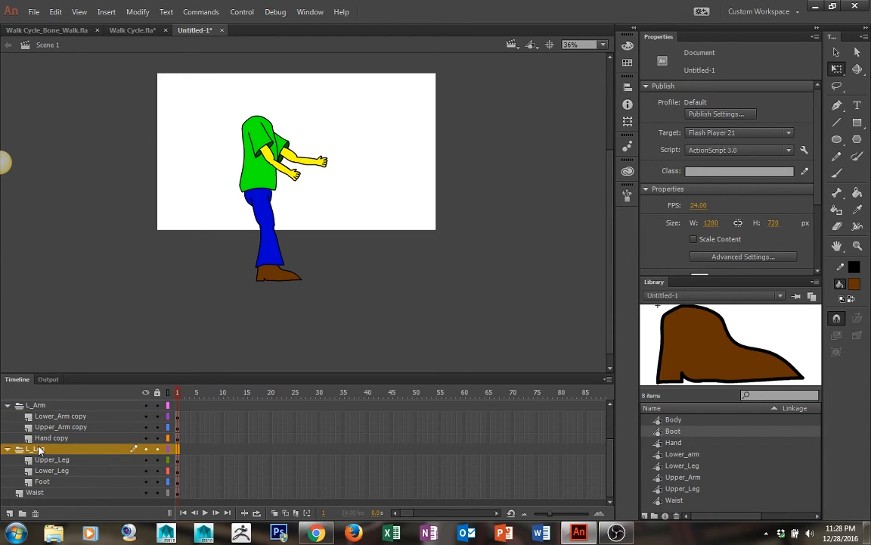
right_click(38, 449)
left_click(85, 267)
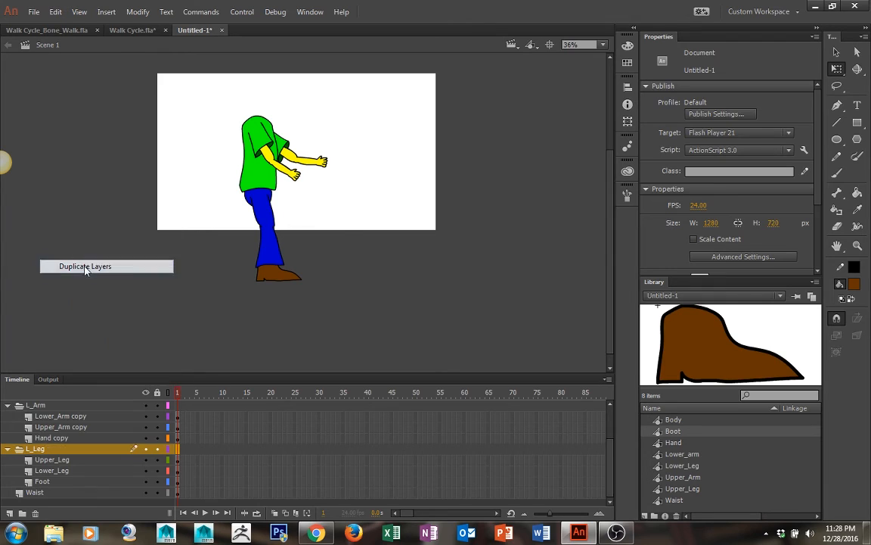
scroll(56, 477, "down", 2)
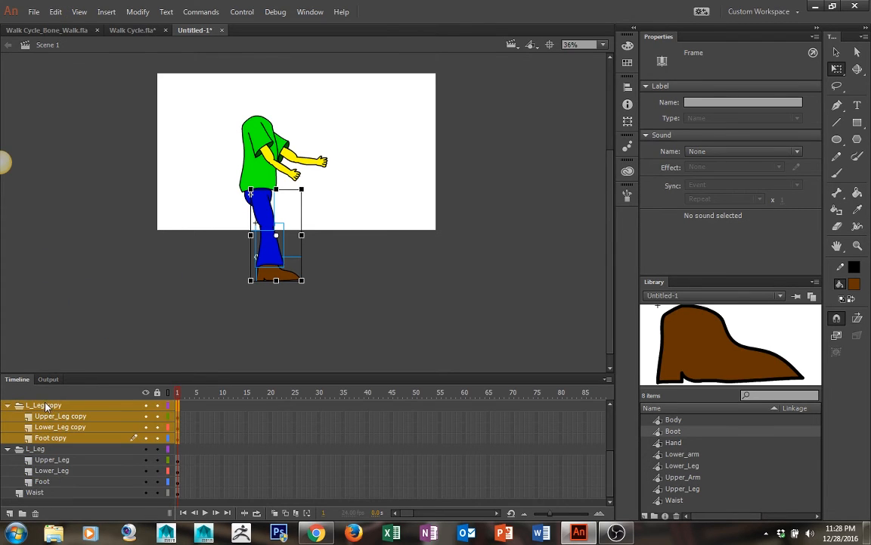
left_click_drag(46, 409, 31, 511)
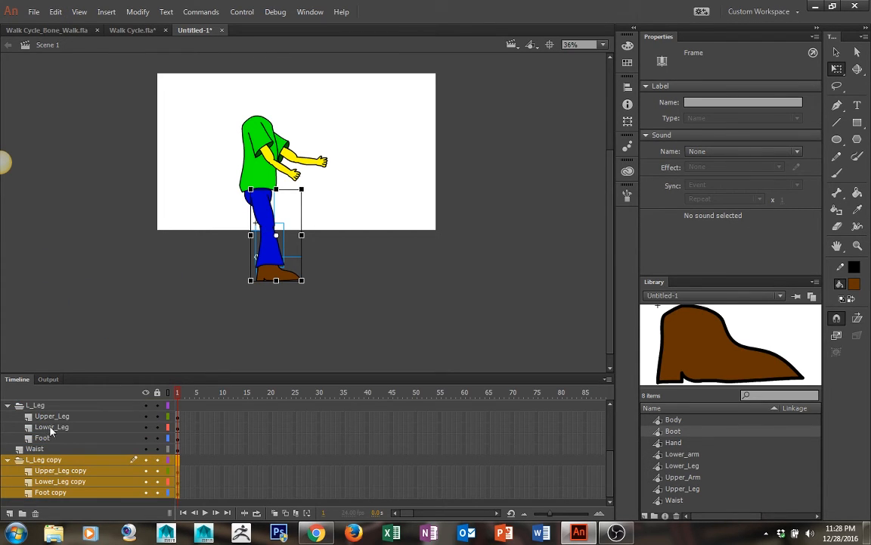
- Rename the original leg folder above Waist as R_Leg and the copied folder beneath it as L_Leg
left_click(58, 460)
double_click(58, 459)
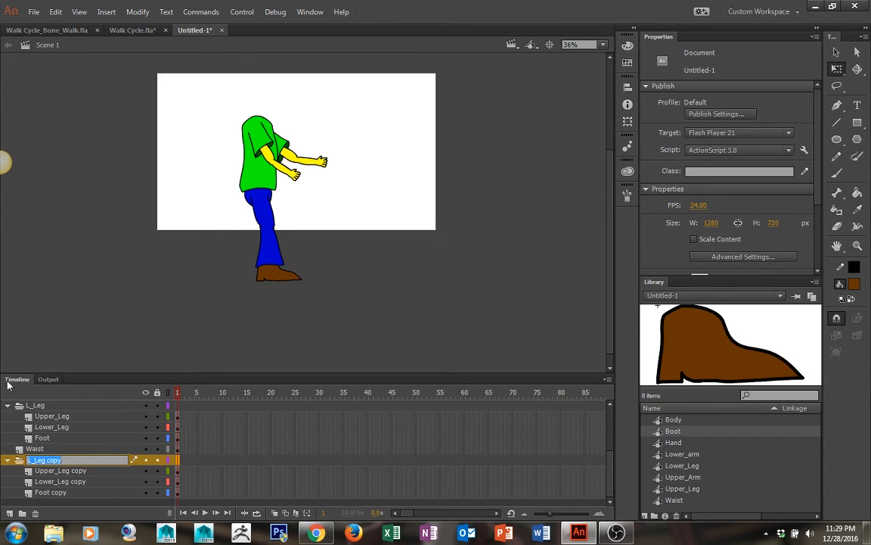
double_click(38, 406)
type("R")
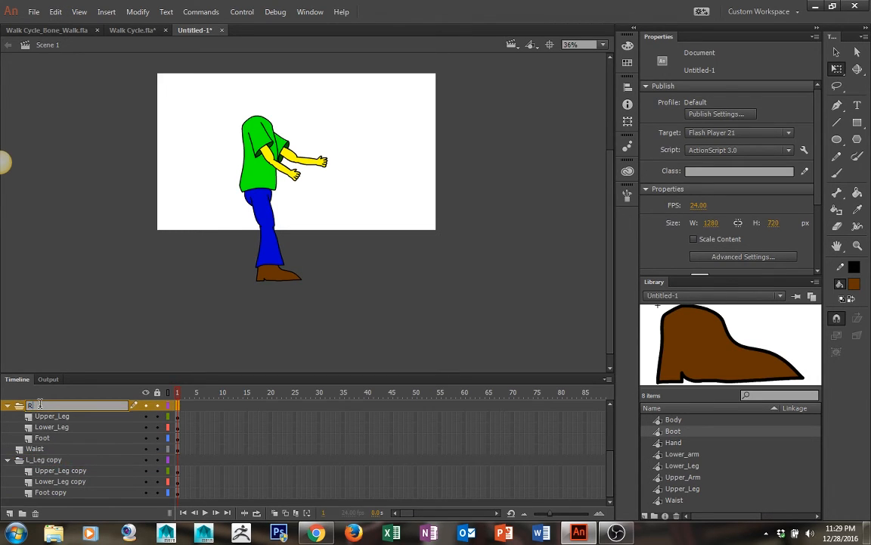
type("_Leg")
key("Return")
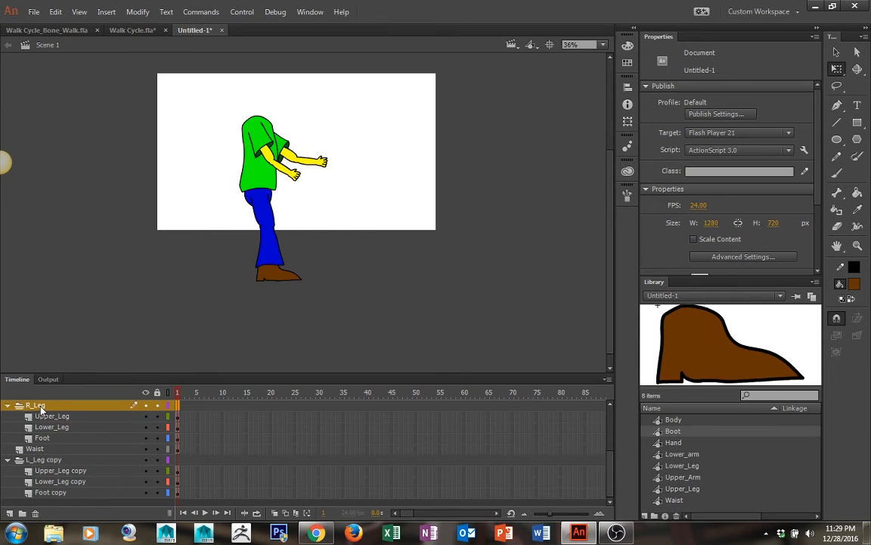
double_click(39, 460)
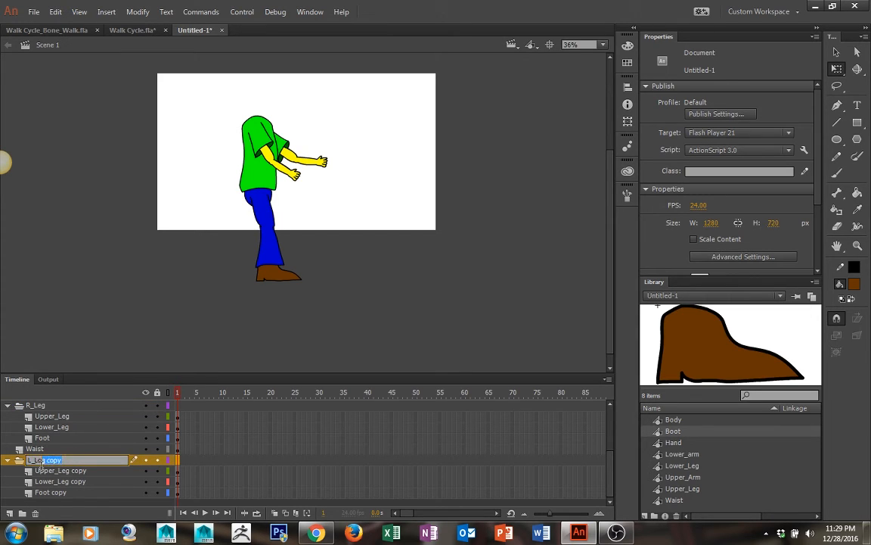
key("BackSpace")
key("Return")
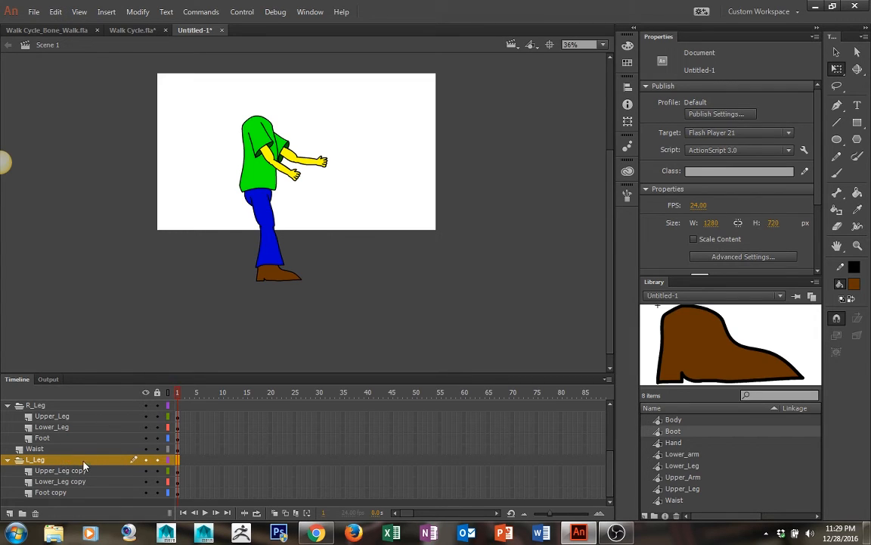
- Rotate the copied upper leg, lower leg and foot together backward about the hip
left_click(84, 471)
left_click(70, 491, "shift")
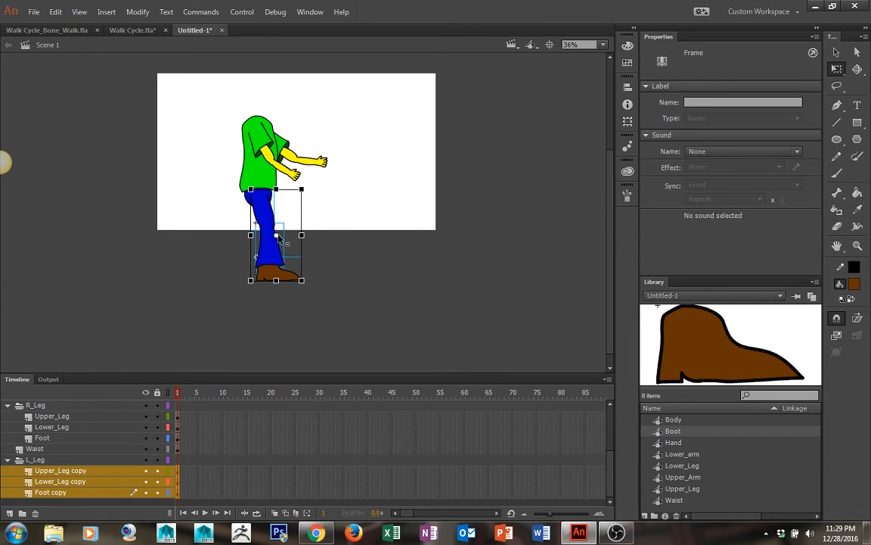
left_click(273, 208)
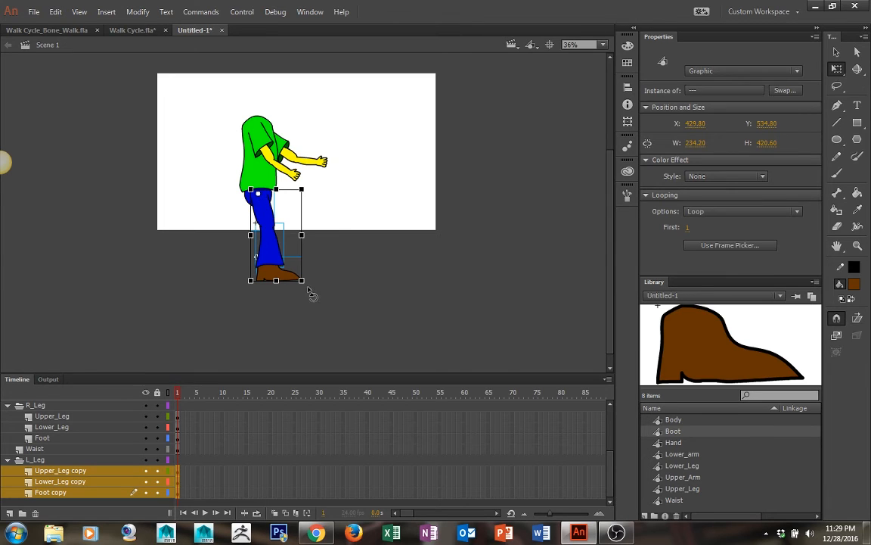
left_click_drag(305, 286, 270, 304)
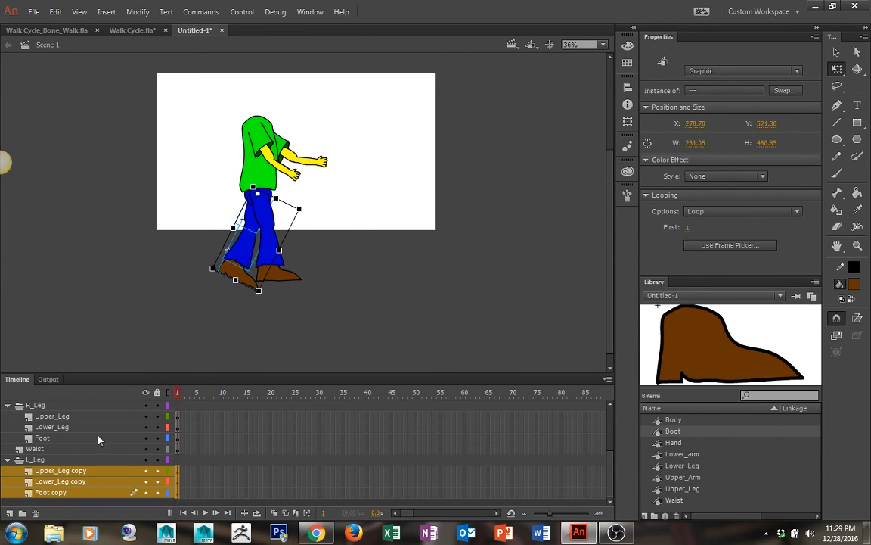
- Bend the back leg by rotating its copied lower leg and foot together backward about the knee
left_click(69, 493)
left_click(61, 481, "shift")
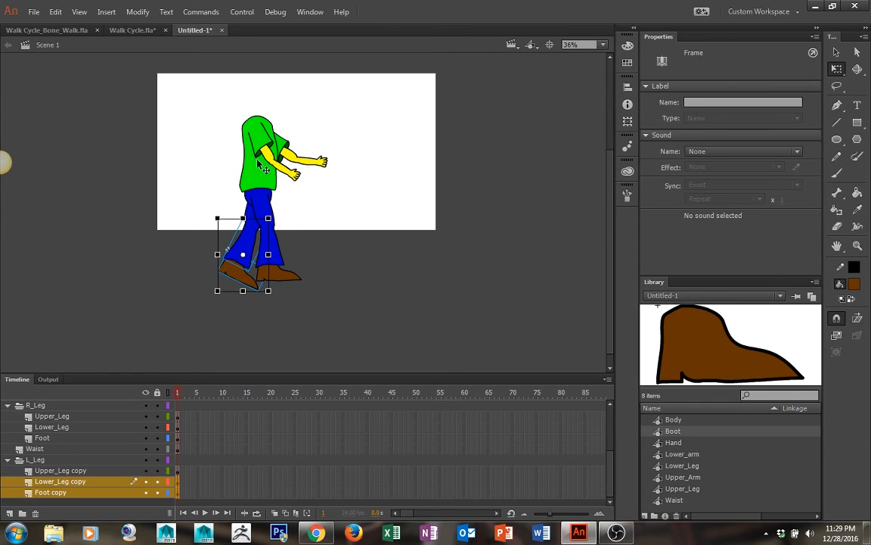
left_click(244, 255)
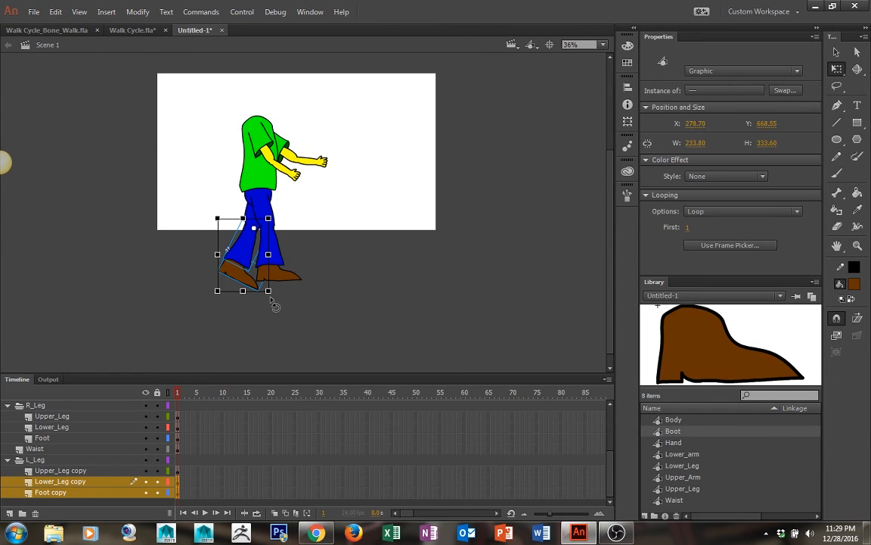
left_click_drag(278, 301, 244, 304)
left_click(333, 265)
key("space")
left_click_drag(369, 242, 365, 310)
key("space")
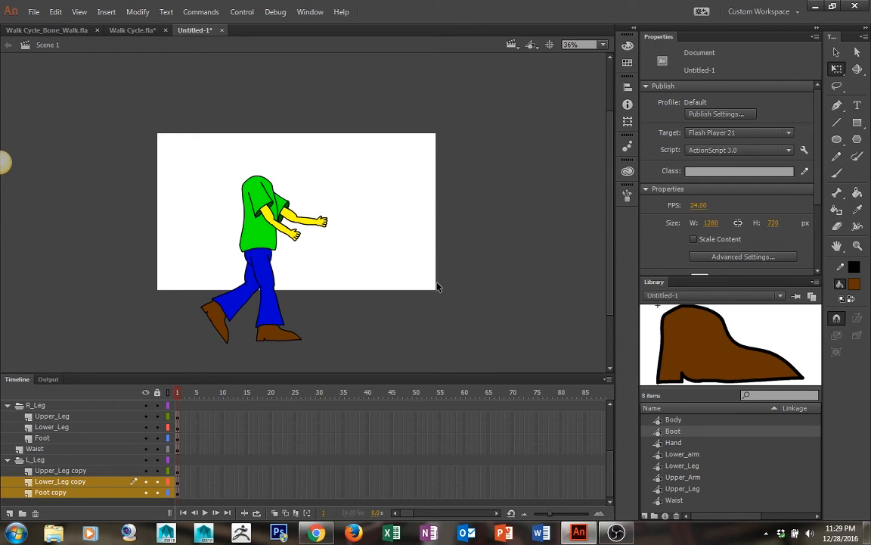
- Add a new layer above the R_Arm folder and name it Head
scroll(280, 367, "up", 3)
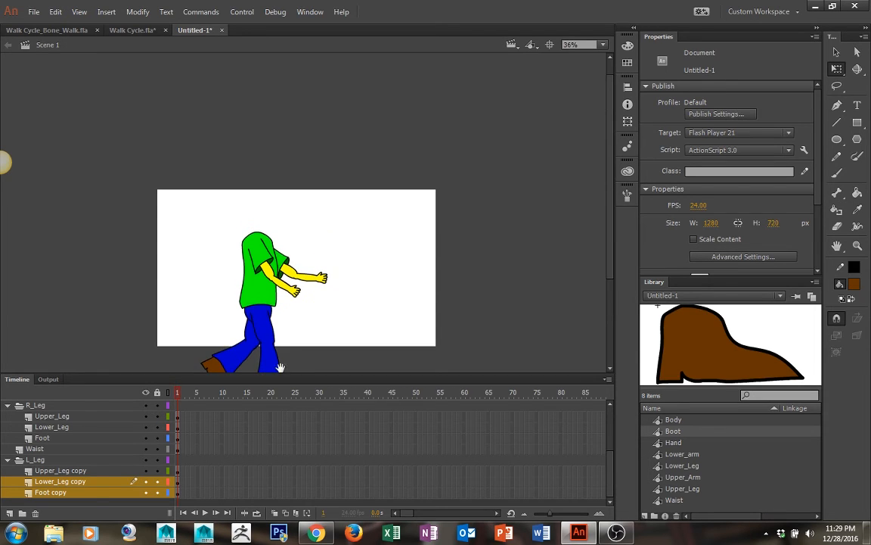
scroll(50, 348, "up", 1)
scroll(61, 406, "up", 2)
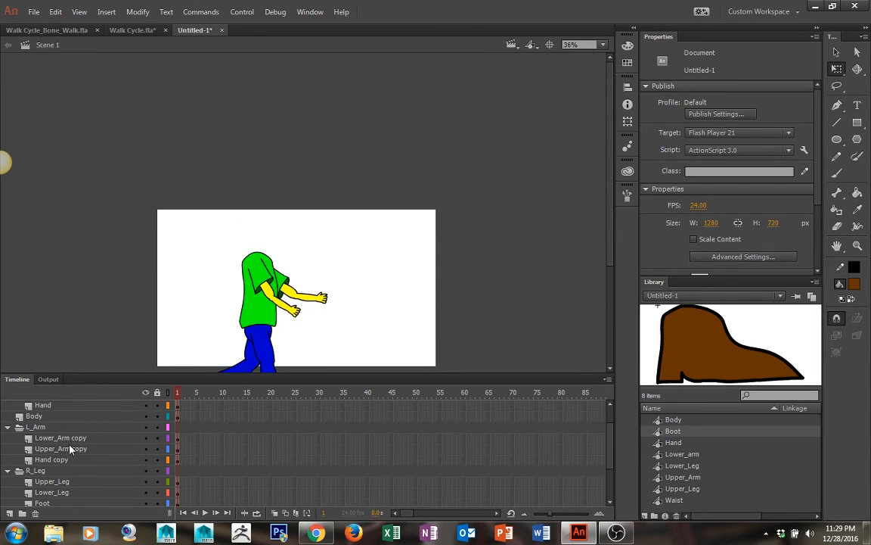
scroll(75, 423, "up", 2)
left_click(76, 405)
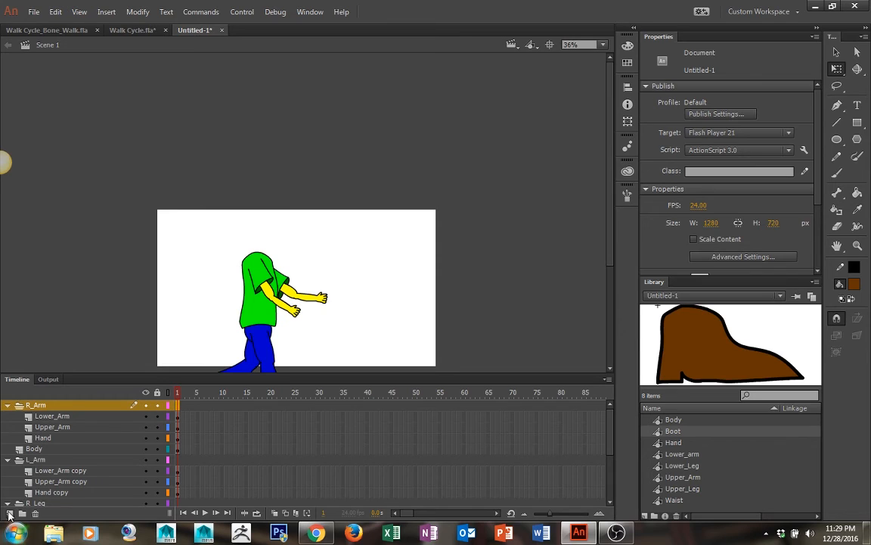
left_click(9, 515)
double_click(39, 406)
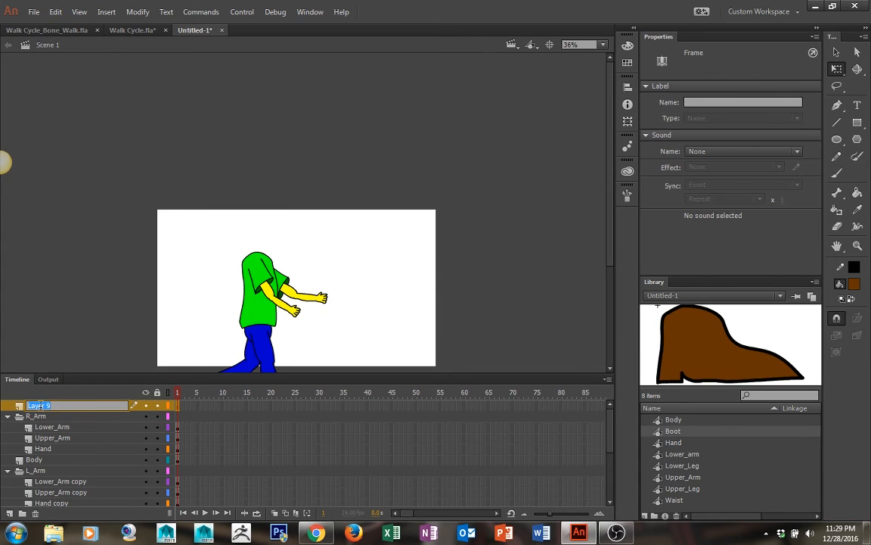
type("Head")
key("Return")
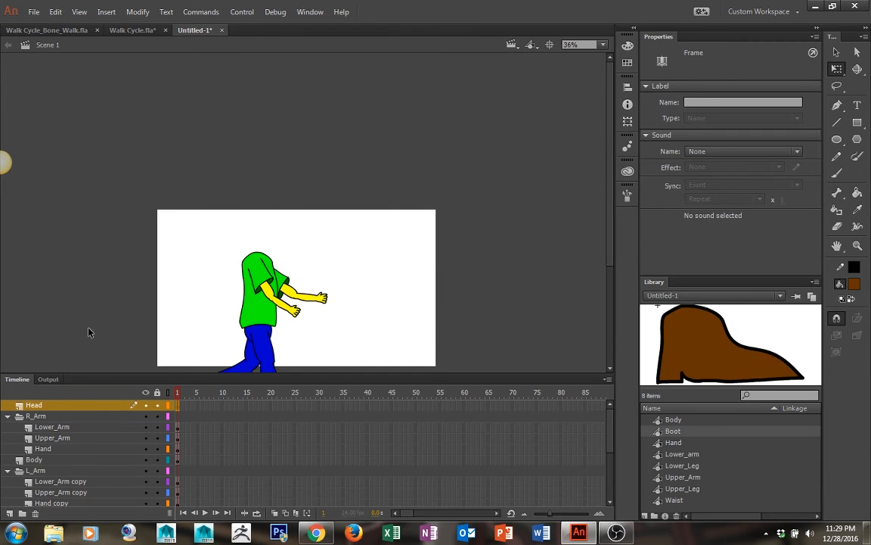
- Sketch two tall oval eyes side by side above the shirt with the Pencil tool on the Head layer
key("ctrl+equal")
key("ctrl+equal")
left_click_drag(252, 156, 352, 255)
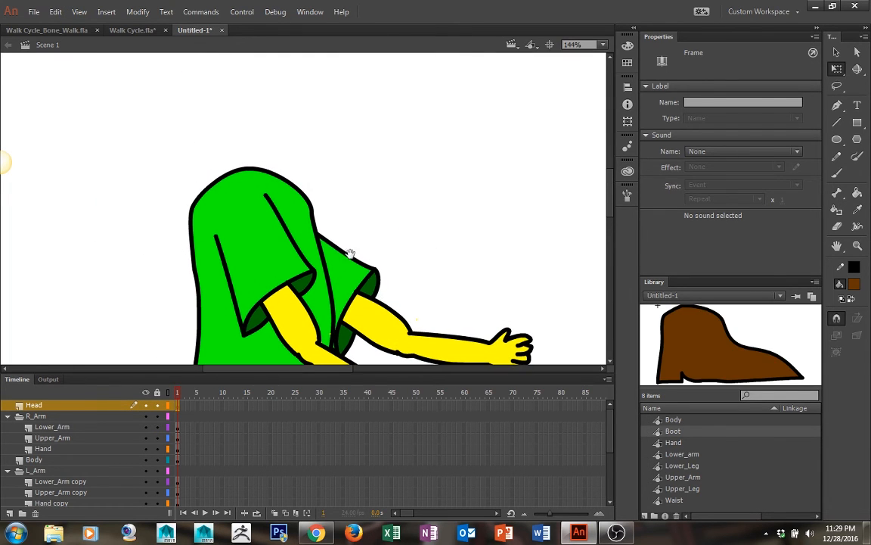
key("shift+y")
left_click_drag(280, 154, 323, 233)
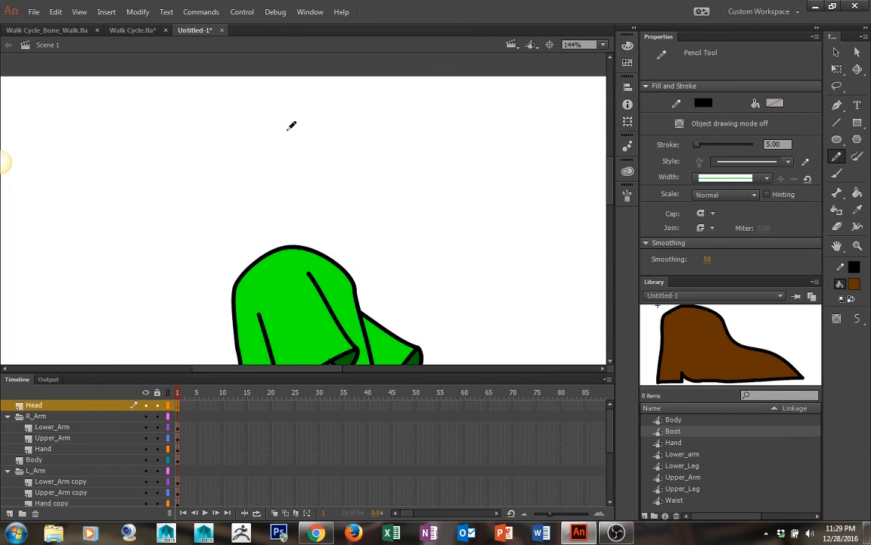
mouse_move(312, 137)
left_mouse_down()
mouse_move(276, 156)
mouse_move(311, 148)
left_mouse_up()
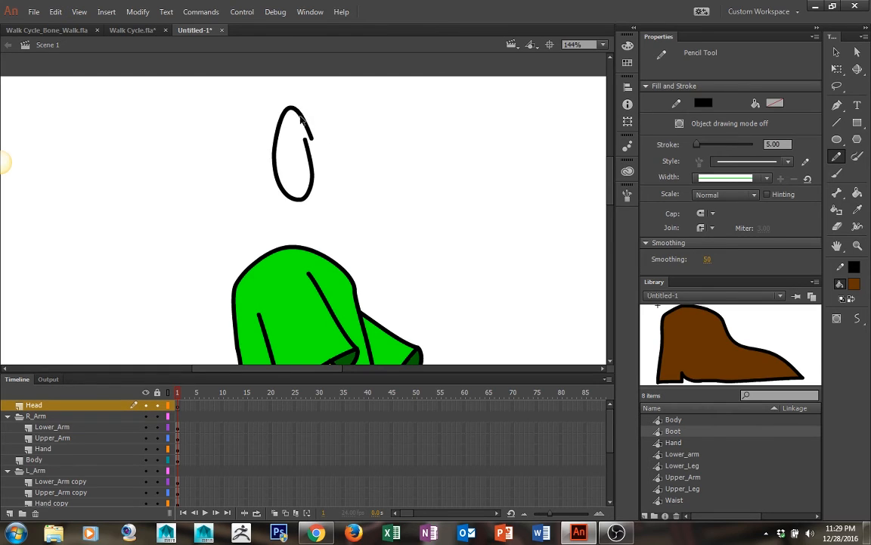
key("ctrl+z")
mouse_move(317, 100)
left_mouse_down()
mouse_move(291, 97)
mouse_move(307, 150)
mouse_move(319, 91)
left_mouse_up()
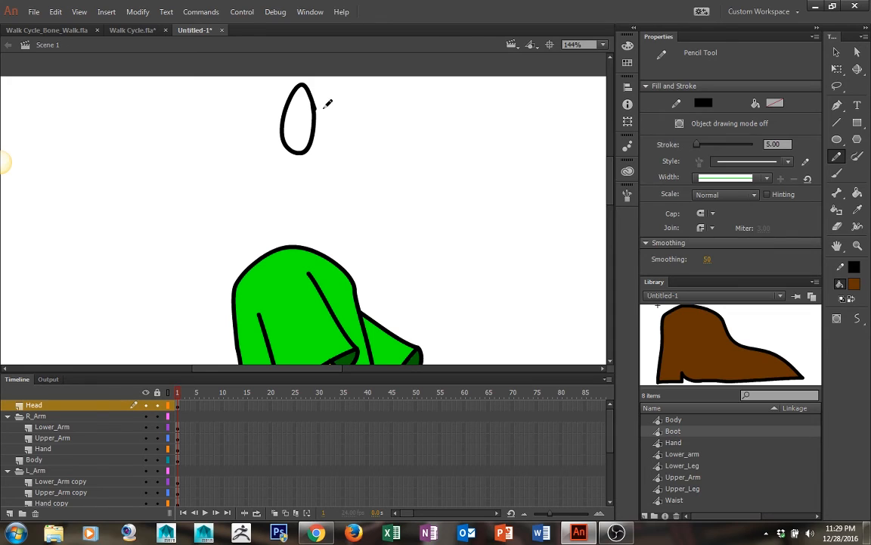
mouse_move(322, 110)
left_mouse_down()
mouse_move(326, 83)
mouse_move(350, 95)
mouse_move(353, 141)
mouse_move(330, 129)
mouse_move(328, 89)
mouse_move(345, 92)
mouse_move(353, 120)
mouse_move(331, 140)
mouse_move(322, 118)
mouse_move(326, 94)
mouse_move(348, 83)
mouse_move(356, 119)
mouse_move(345, 148)
mouse_move(328, 140)
mouse_move(334, 94)
left_mouse_up()
key("ctrl+z")
key("ctrl+z")
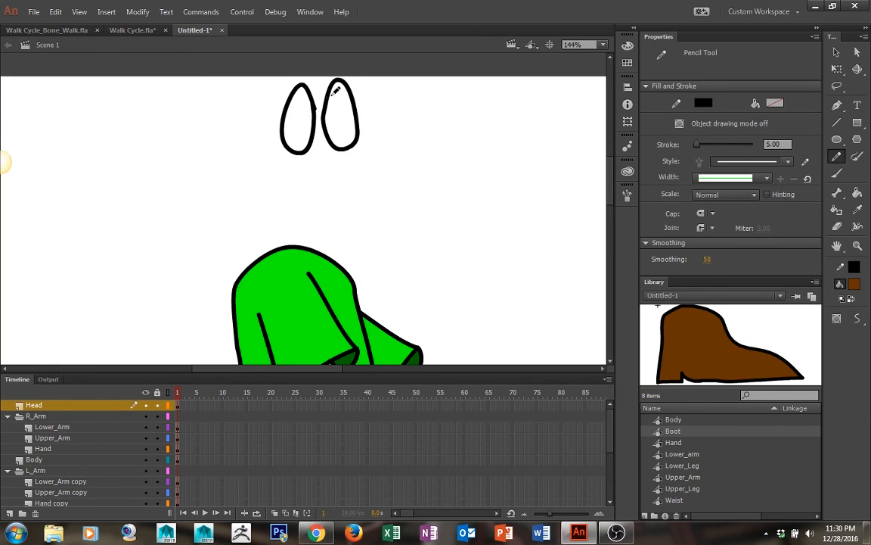
- Reshape the near eye's outline by bowing its back edge outward
key("v")
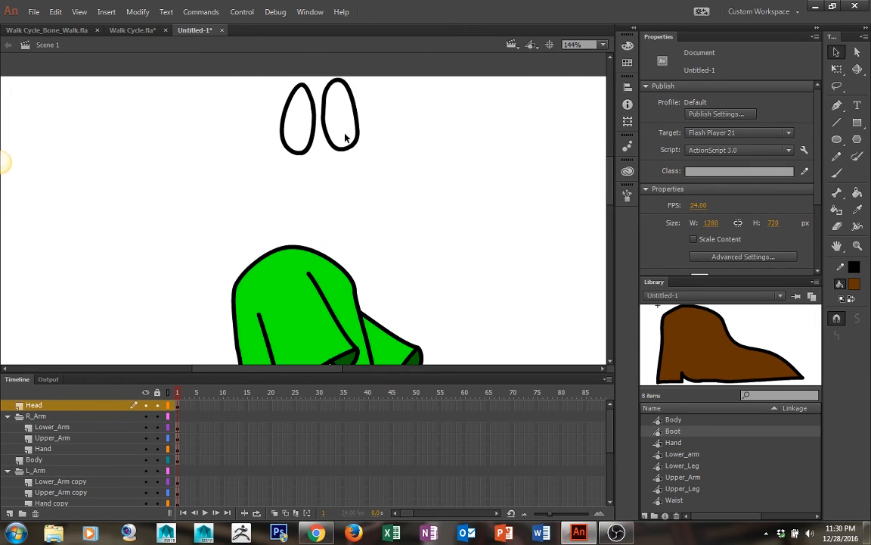
left_click_drag(292, 106, 290, 97)
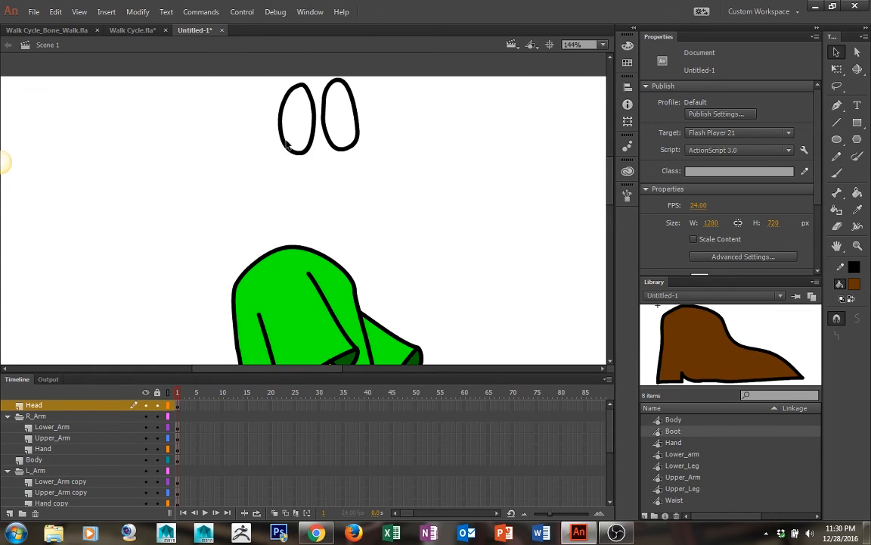
left_click(329, 132)
left_click(319, 173)
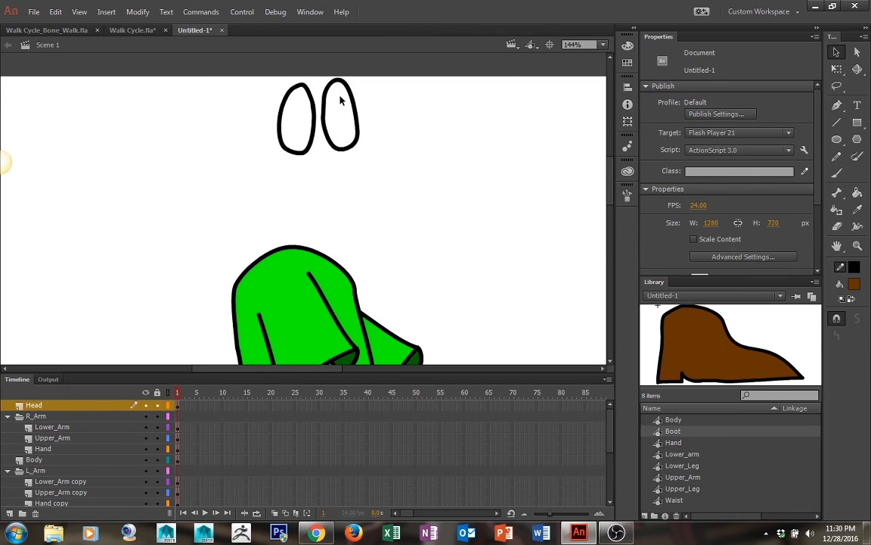
- Scale the far eye down slightly and place it closer to the near eye
left_click(353, 101)
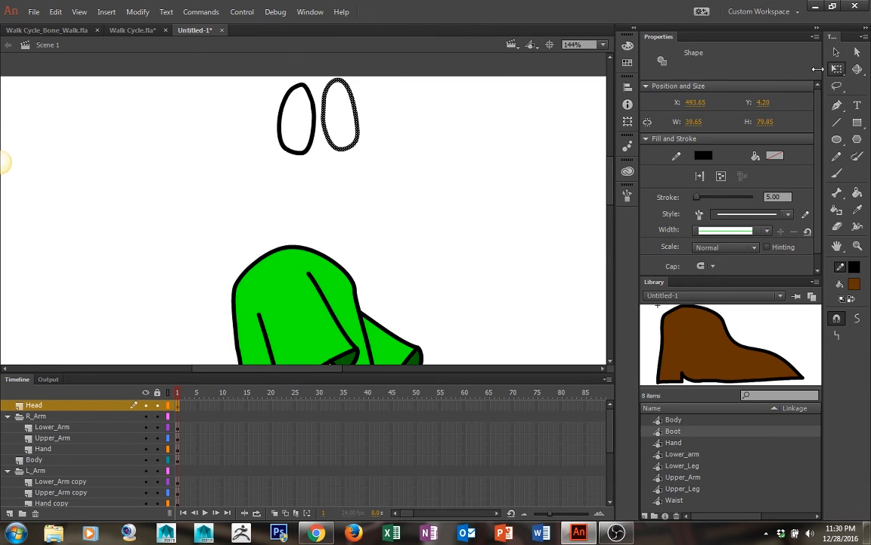
key("q")
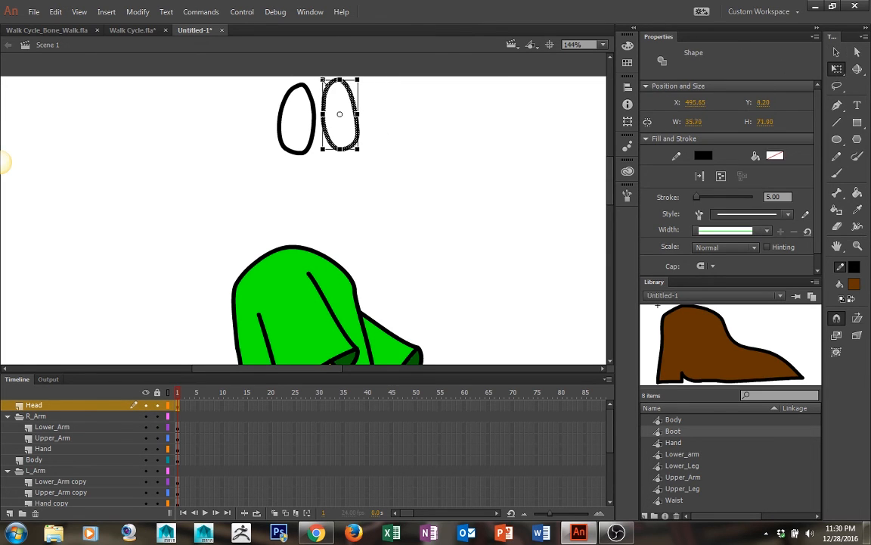
left_click_drag(323, 78, 345, 110)
left_click(361, 122)
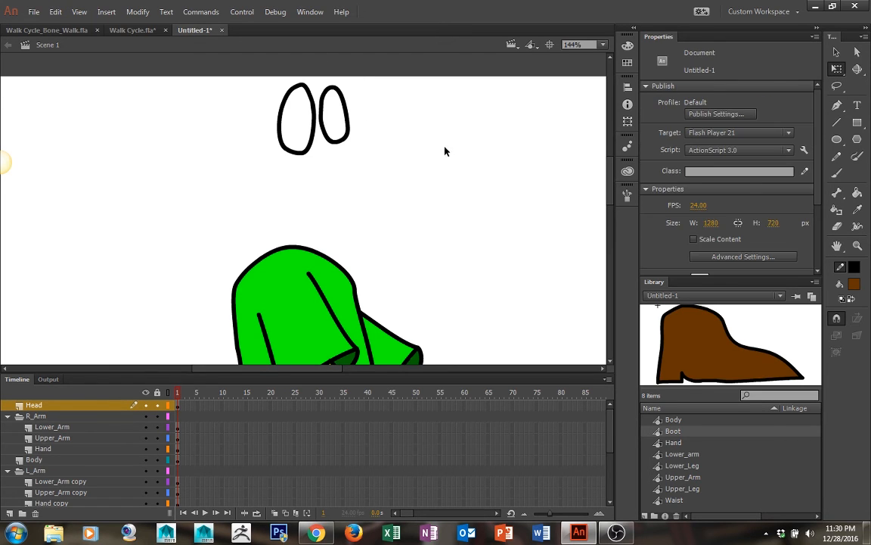
- Sketch a rounded nose below the eyes and a curved smile line beneath it with the Pencil tool
key("y")
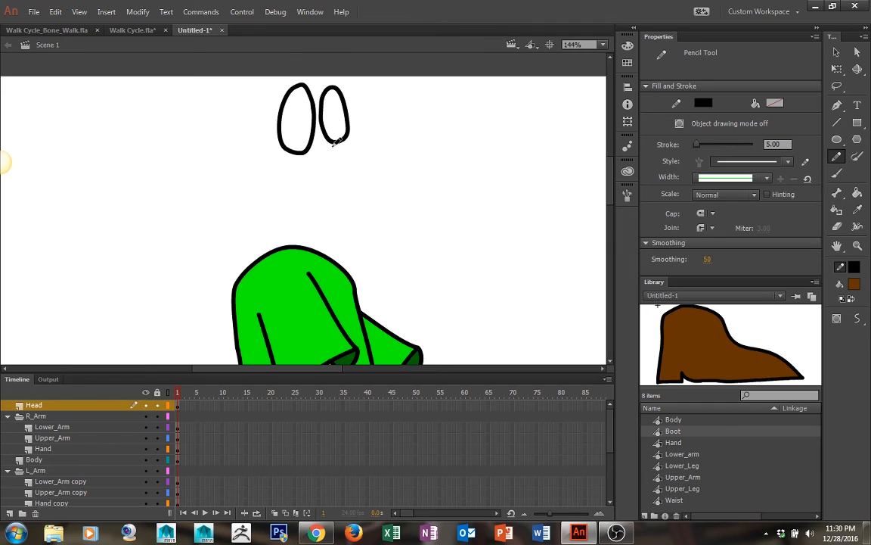
mouse_move(331, 140)
left_mouse_down()
mouse_move(336, 157)
mouse_move(326, 143)
mouse_move(307, 165)
mouse_move(318, 161)
left_mouse_up()
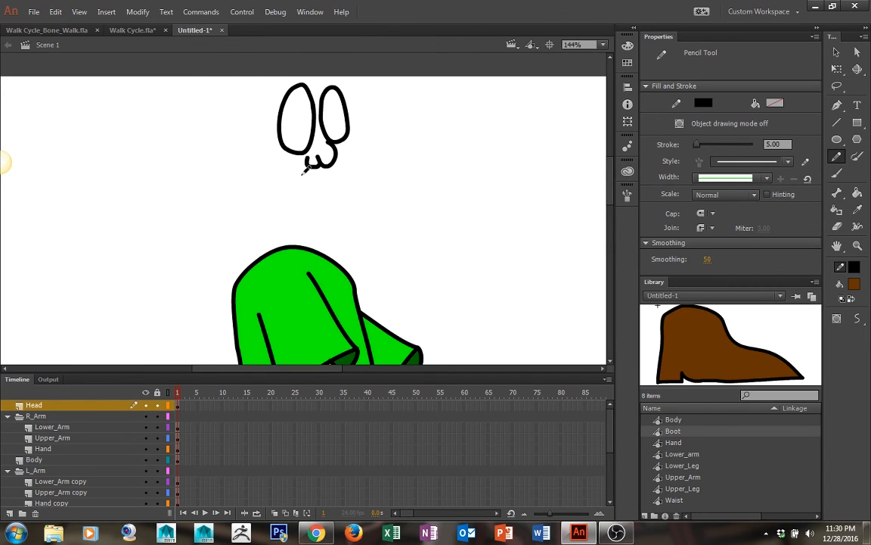
mouse_move(290, 174)
left_mouse_down()
mouse_move(307, 181)
mouse_move(342, 171)
left_mouse_up()
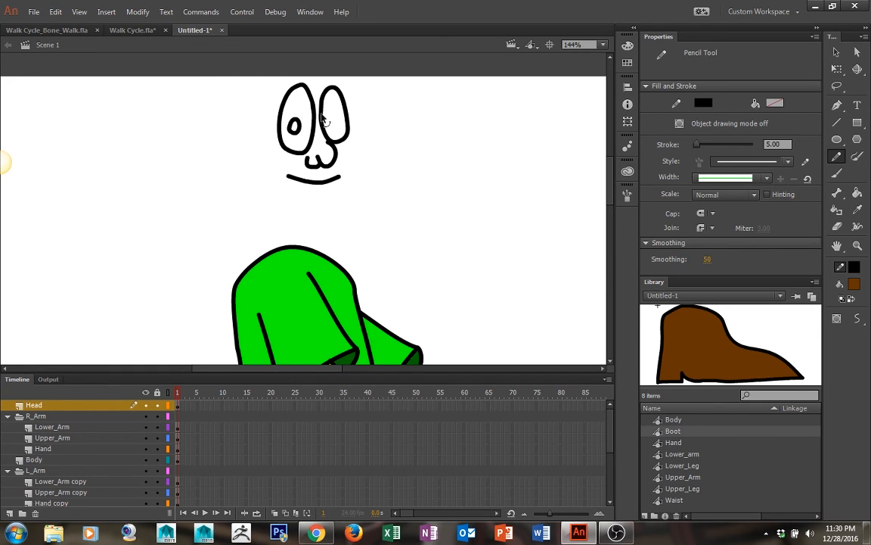
- Redraw the pupils as large ovals in the lower part of both eyes
mouse_move(312, 125)
left_mouse_down()
mouse_move(293, 115)
mouse_move(292, 142)
mouse_move(308, 146)
mouse_move(312, 129)
mouse_move(337, 107)
mouse_move(325, 127)
mouse_move(339, 131)
mouse_move(335, 108)
mouse_move(327, 128)
mouse_move(339, 141)
mouse_move(337, 121)
left_mouse_up()
key("ctrl+z")
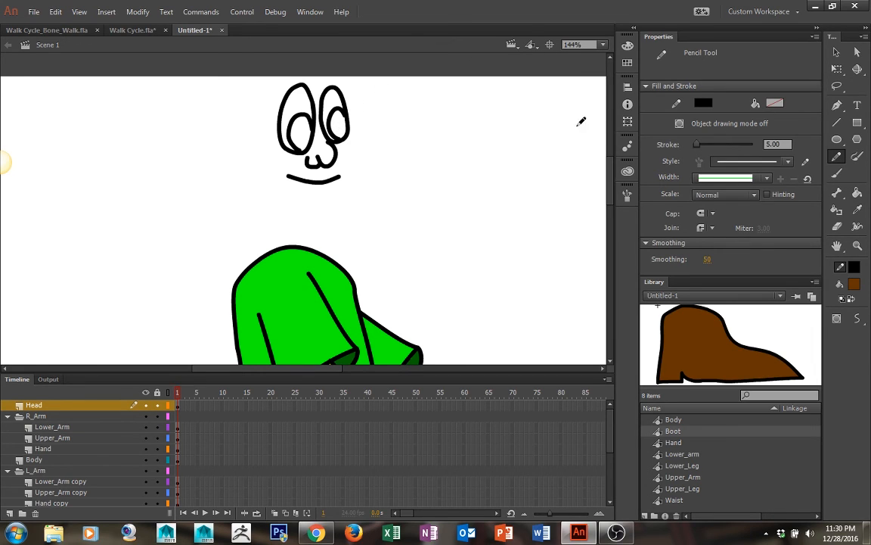
key("v")
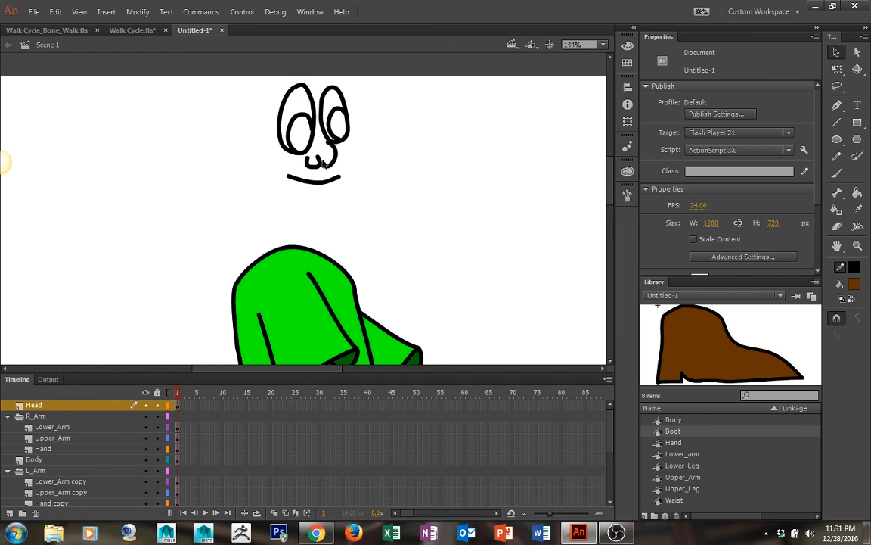
- Close the smile into an open mouth with a lower curve and sketch an ear behind the near eye
key("y")
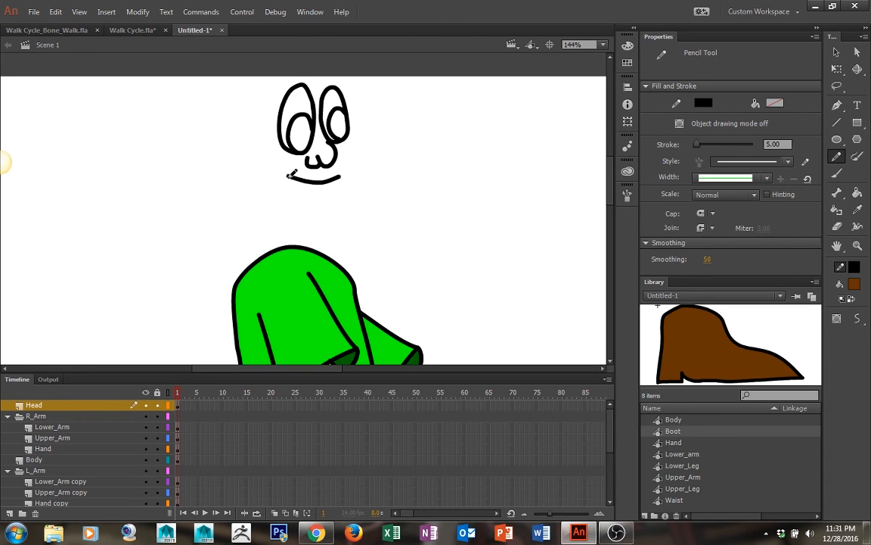
mouse_move(289, 178)
left_mouse_down()
mouse_move(312, 197)
mouse_move(333, 193)
mouse_move(339, 176)
left_mouse_up()
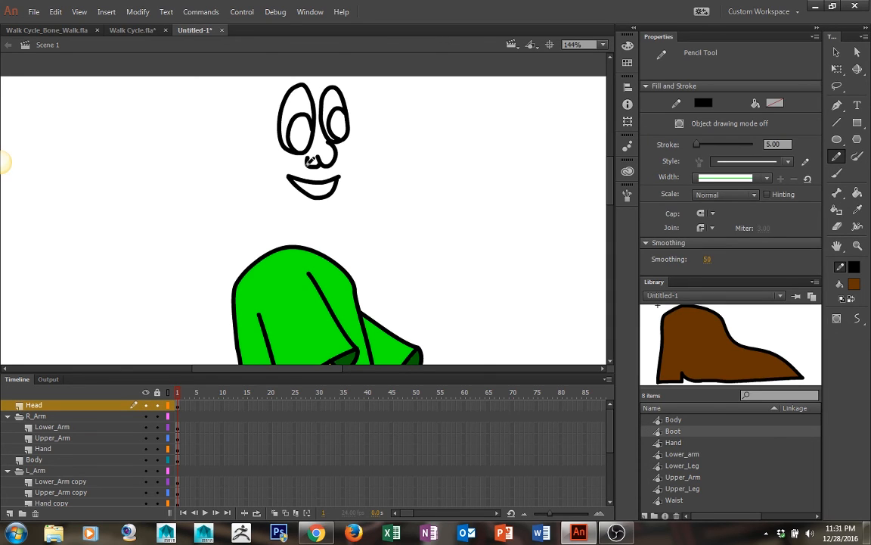
mouse_move(265, 123)
left_mouse_down()
mouse_move(246, 119)
mouse_move(245, 130)
mouse_move(253, 148)
mouse_move(268, 144)
left_mouse_up()
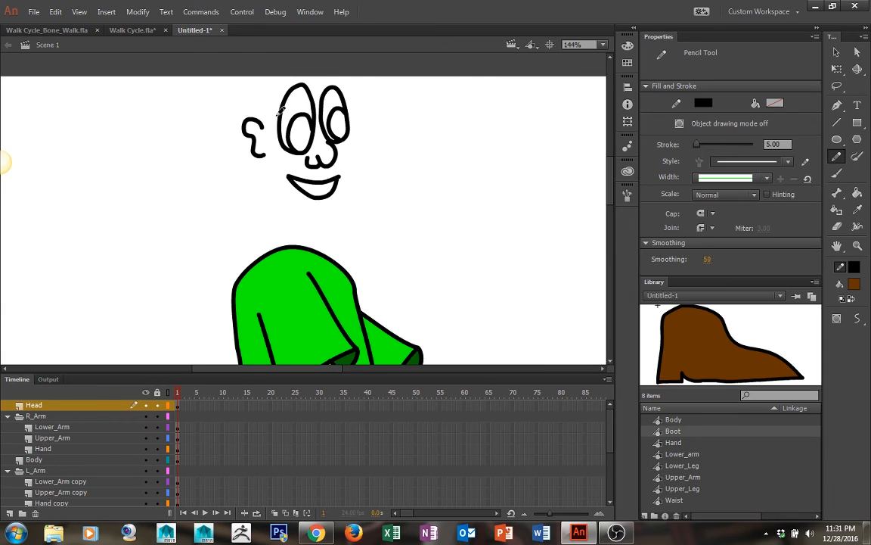
- Sketch a small tuft of spiky hair strokes above the eyes
scroll(280, 110, "up", 2)
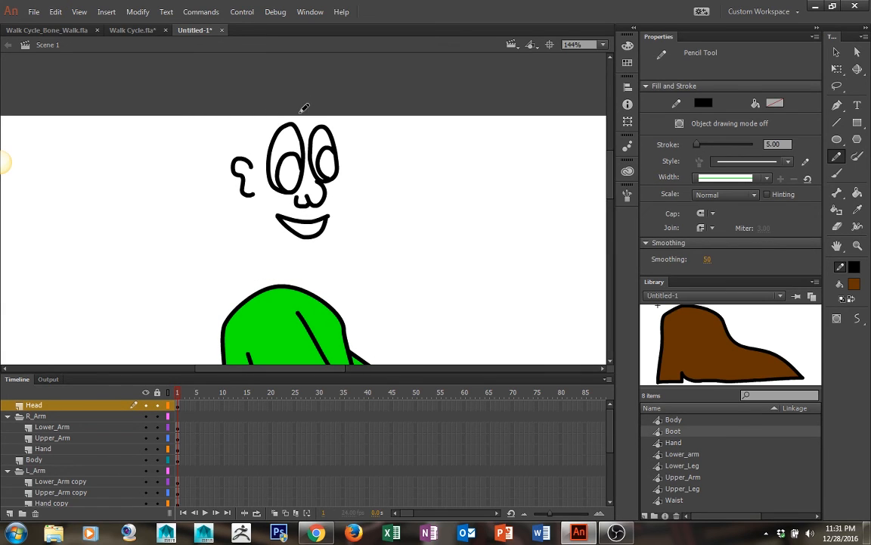
left_click_drag(299, 114, 262, 85)
key("ctrl+z")
mouse_move(298, 114)
left_mouse_down()
mouse_move(269, 99)
mouse_move(281, 112)
mouse_move(267, 118)
mouse_move(295, 84)
mouse_move(317, 96)
mouse_move(311, 108)
mouse_move(325, 109)
left_mouse_up()
key("space")
left_click_drag(262, 224, 290, 180)
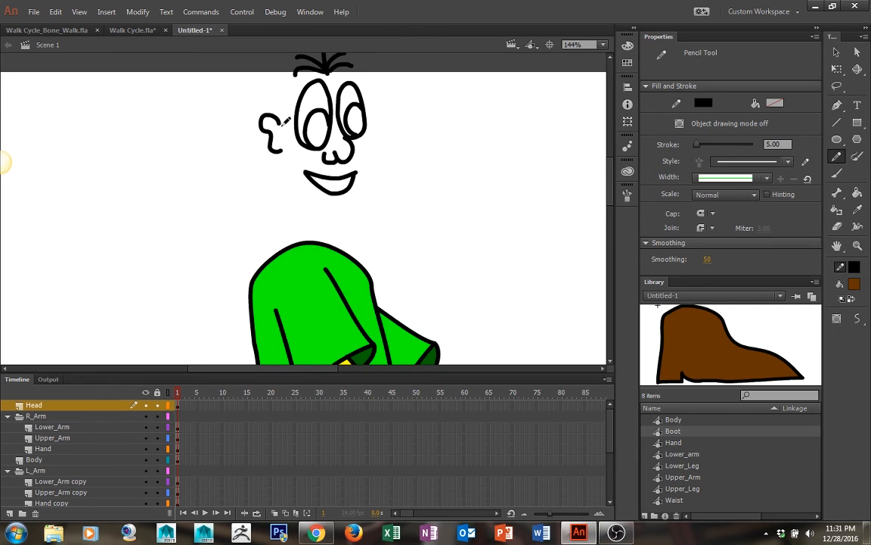
- Draw the head outline from the ear around the skull, jaw and neck, closing it at the hair and nose
mouse_move(282, 123)
left_mouse_down()
mouse_move(285, 99)
mouse_move(307, 70)
left_mouse_up()
mouse_move(281, 140)
left_mouse_down()
mouse_move(296, 200)
mouse_move(326, 215)
mouse_move(317, 229)
mouse_move(324, 237)
mouse_move(334, 236)
mouse_move(338, 210)
mouse_move(353, 197)
mouse_move(357, 131)
left_mouse_up()
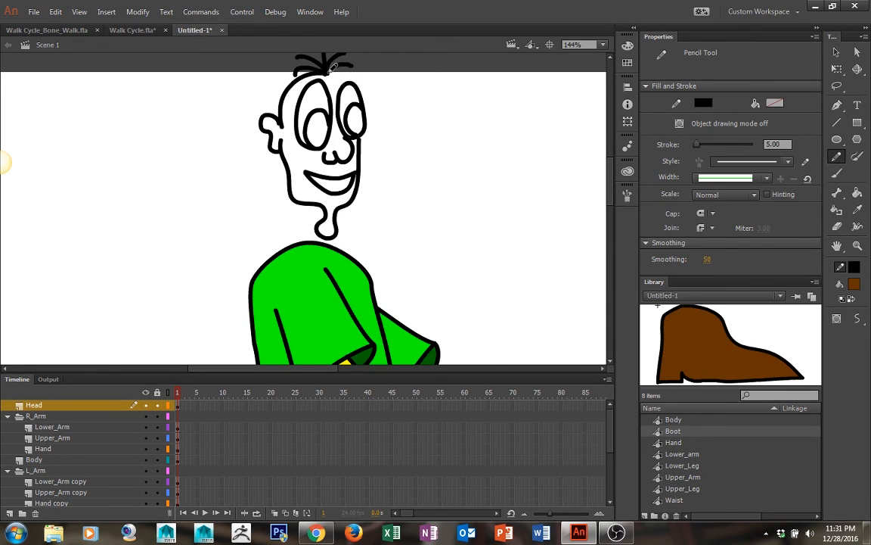
mouse_move(328, 73)
left_mouse_down()
mouse_move(345, 76)
mouse_move(392, 131)
left_mouse_up()
key("space")
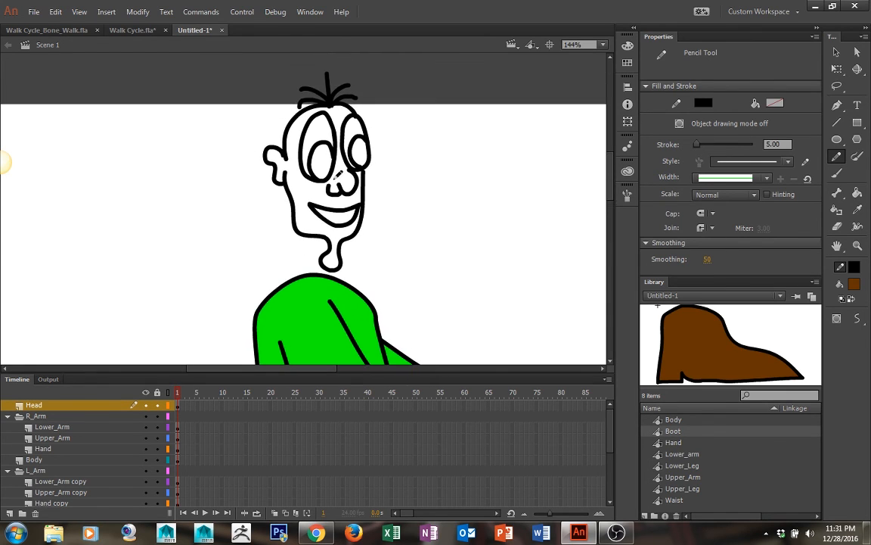
- Convert all the artwork on the Head layer to a Graphic symbol named Head
key("v")
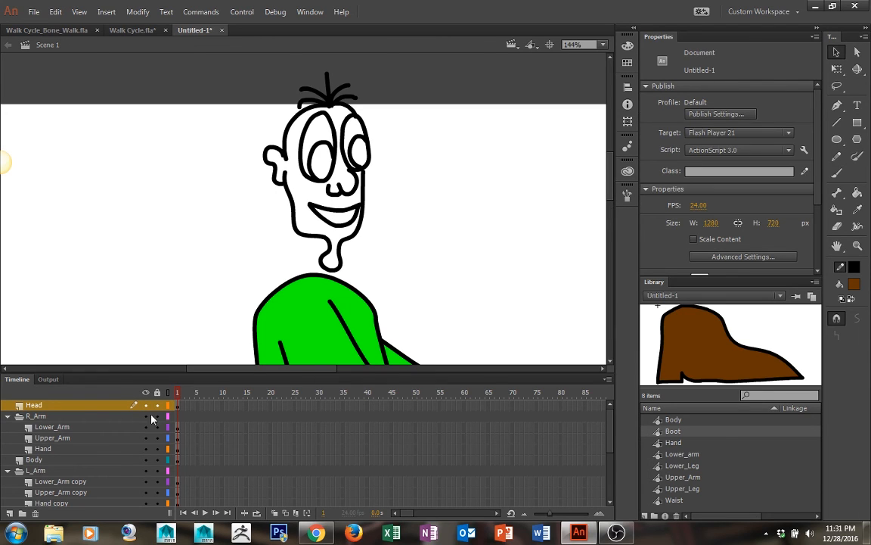
left_click(118, 409)
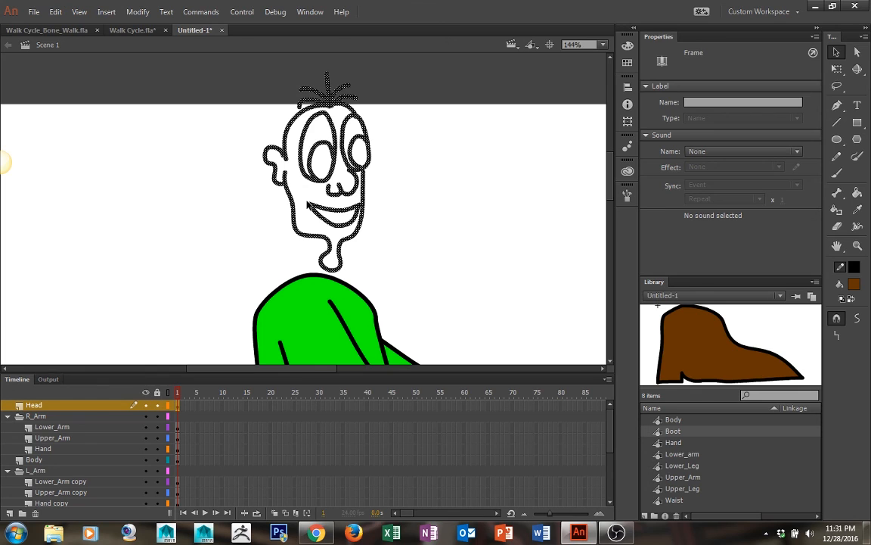
key("F8")
type("Head")
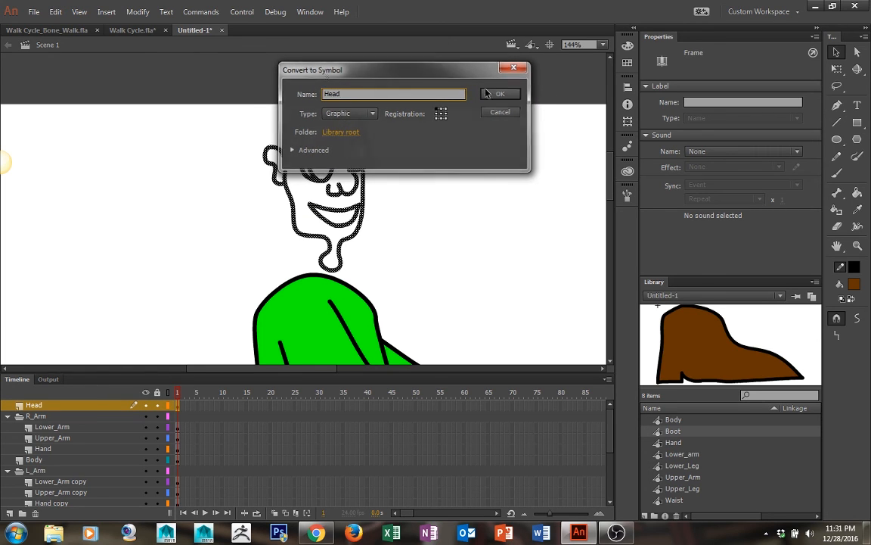
key("Return")
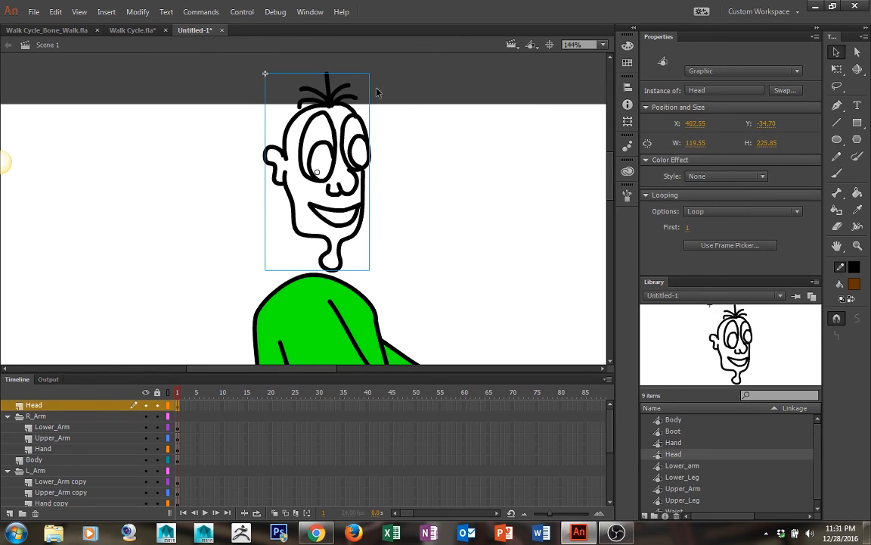
double_click(338, 138)
left_click_drag(440, 233, 489, 220)
double_click(430, 321)
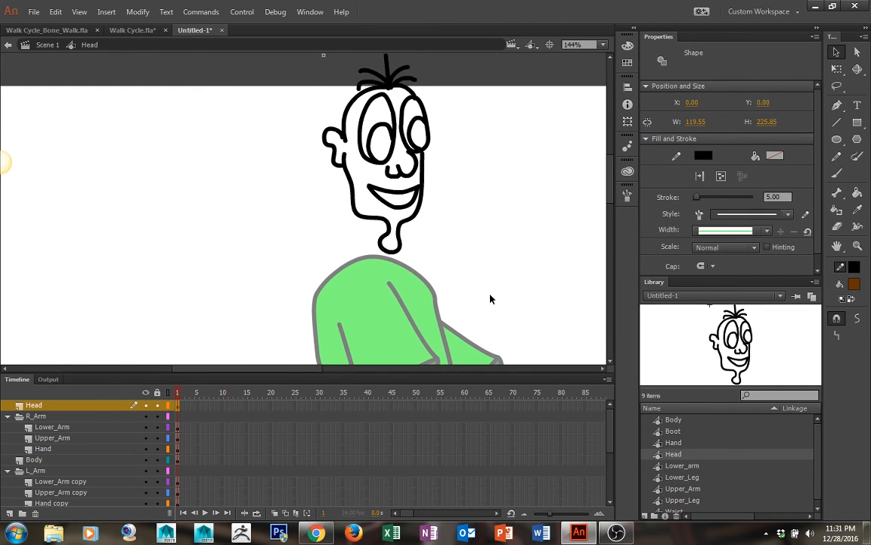
- Set the fill color to the yellow skin tone sampled from the character's arm
left_click_drag(490, 297, 467, 31)
left_click(854, 283)
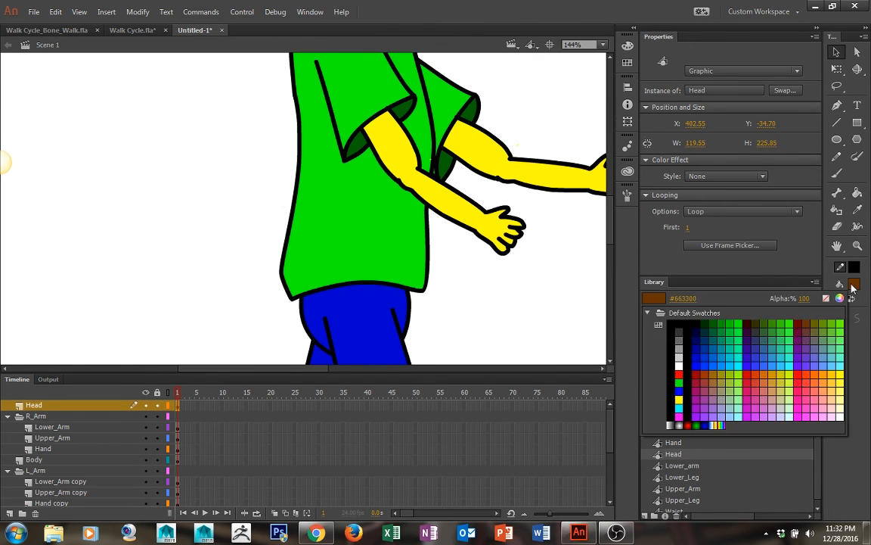
left_click(455, 211)
left_click_drag(515, 126, 514, 304)
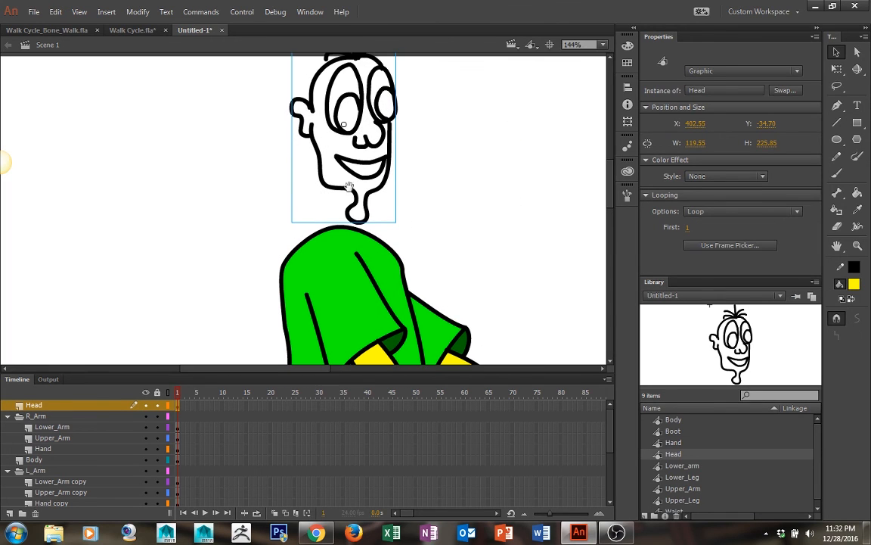
- Open the Head symbol for editing and fill the face, ear and nose with yellow, using Paint Bucket with Close Medium Gaps
double_click(328, 125)
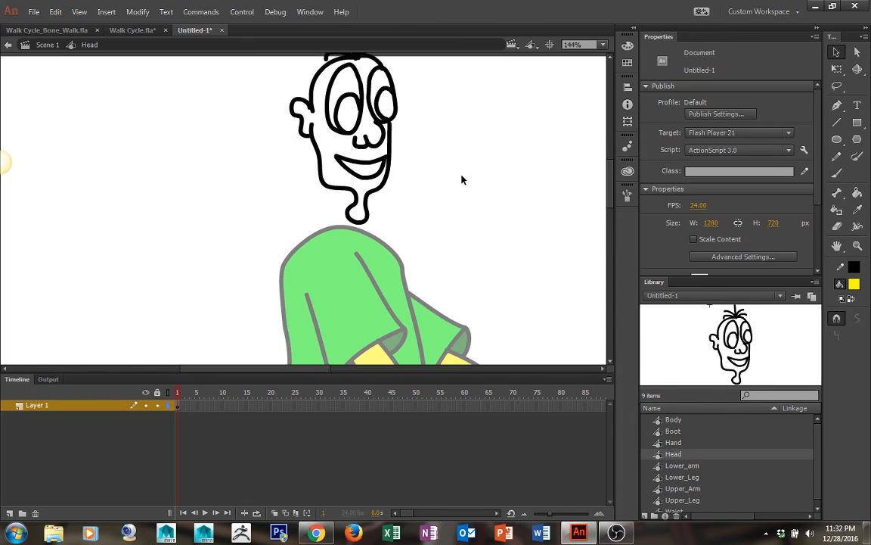
key("k")
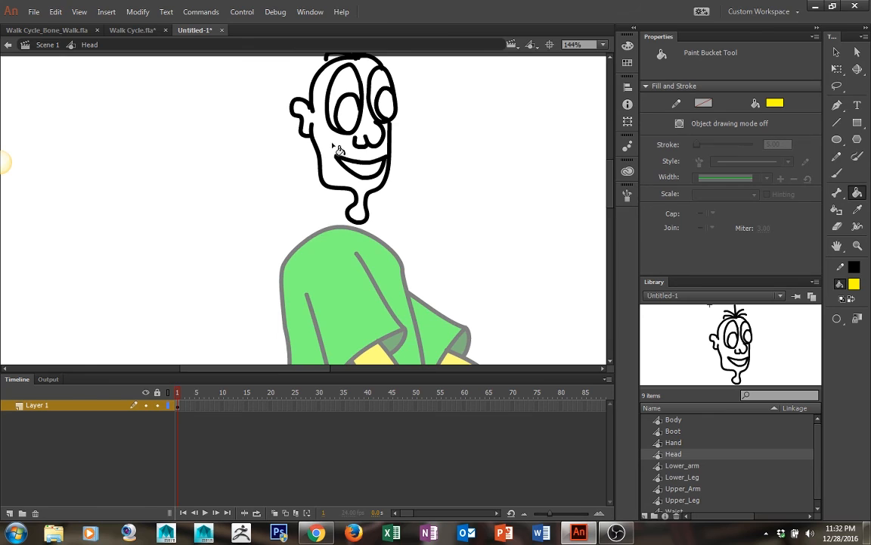
left_click_drag(432, 158, 416, 196)
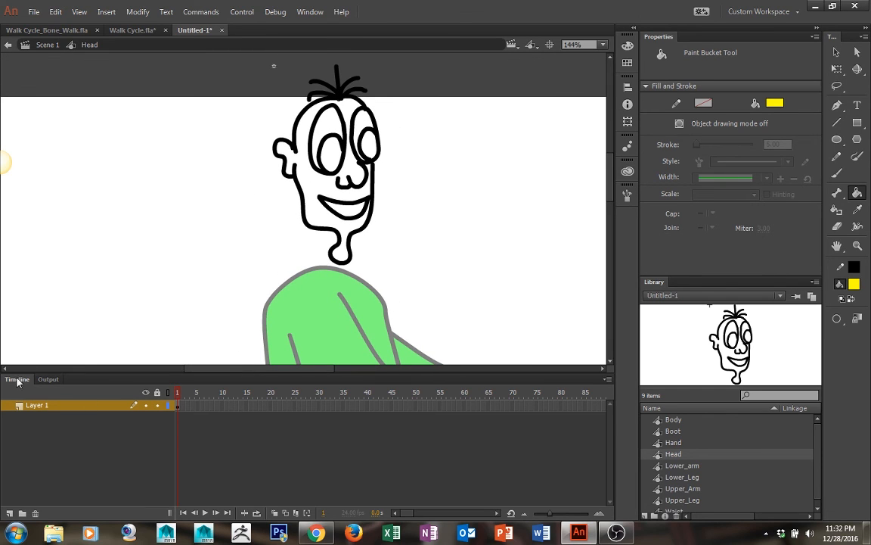
left_click(836, 318)
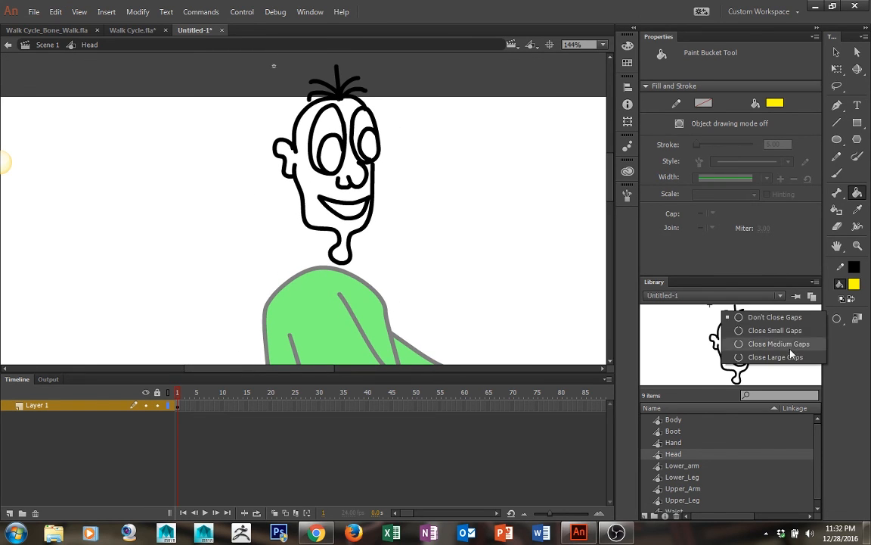
left_click(764, 343)
left_click(296, 172)
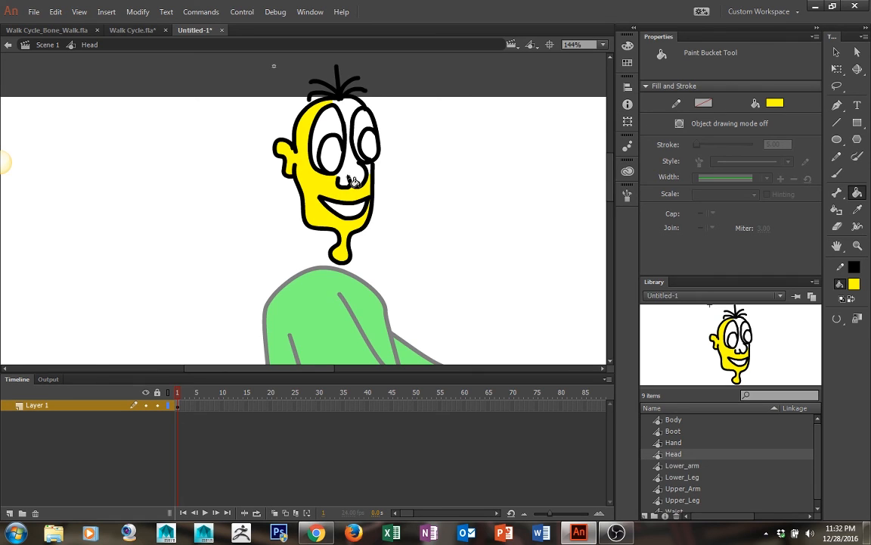
left_click(354, 107)
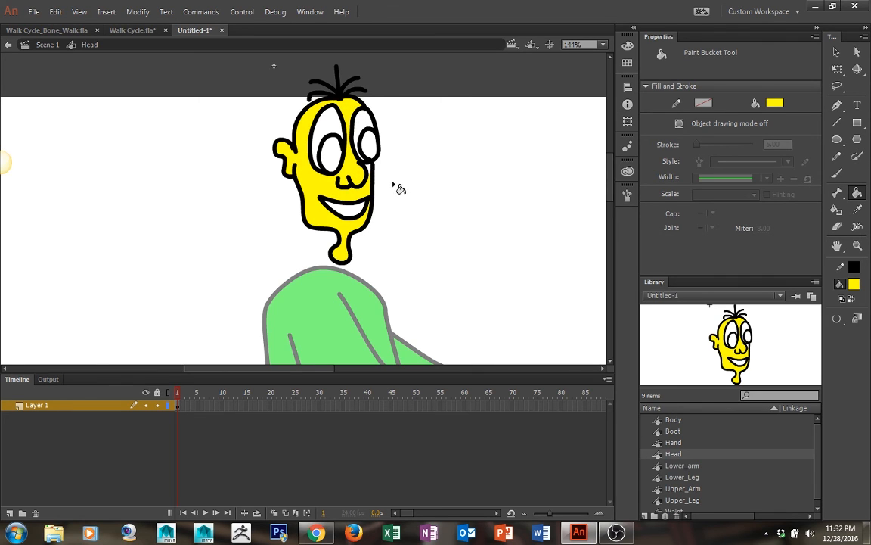
- Close the gap between the face outline and the far eye, and fill the unpainted spot beside the nose with yellow
scroll(352, 186, "up", 2)
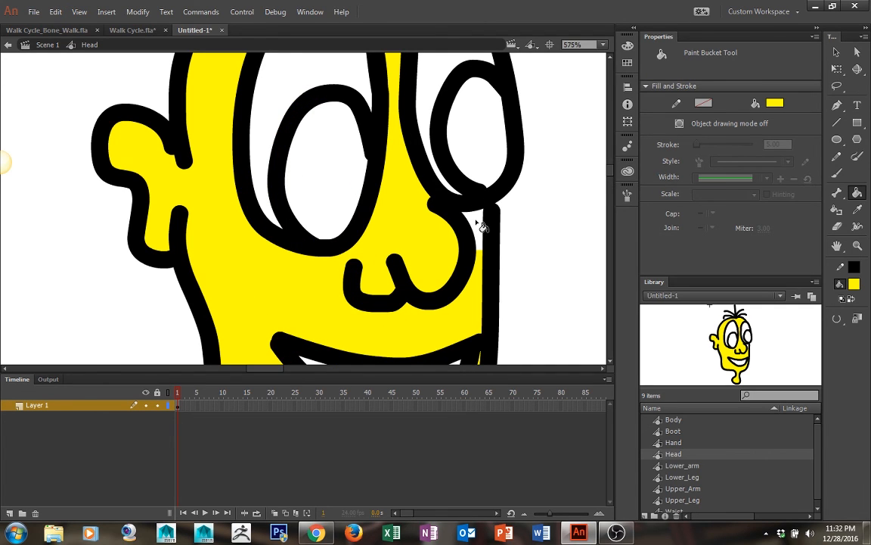
key("v")
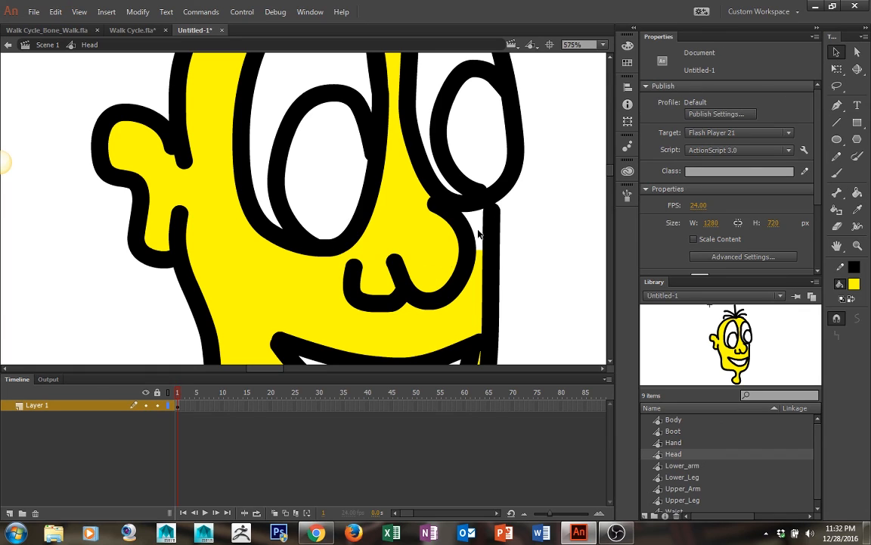
left_click_drag(499, 217, 497, 222)
key("k")
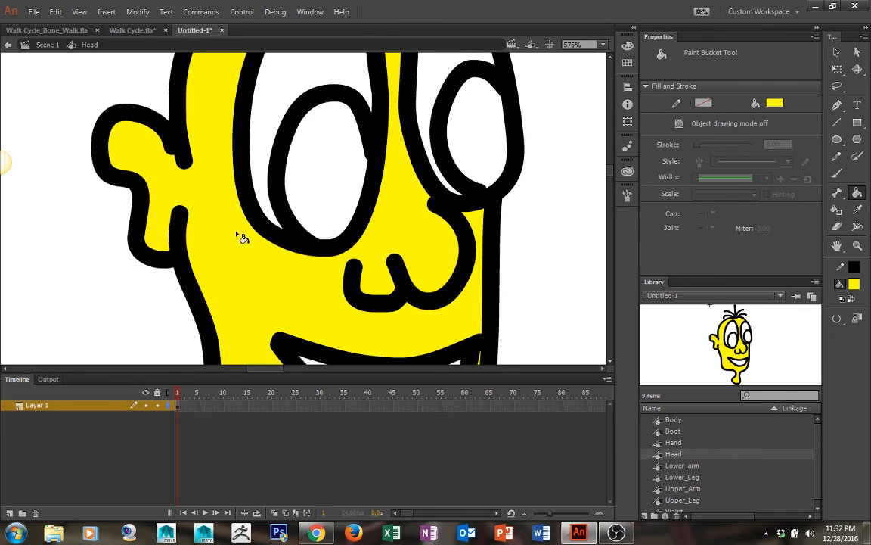
- Fill the inside of the open mouth with dark gray
left_click_drag(299, 235, 352, 133)
left_click_drag(367, 235, 330, 205)
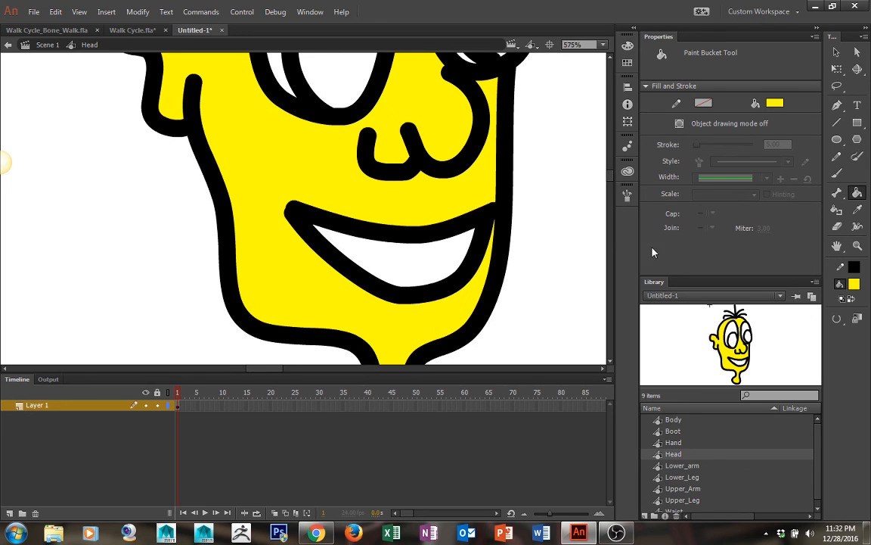
left_click(854, 286)
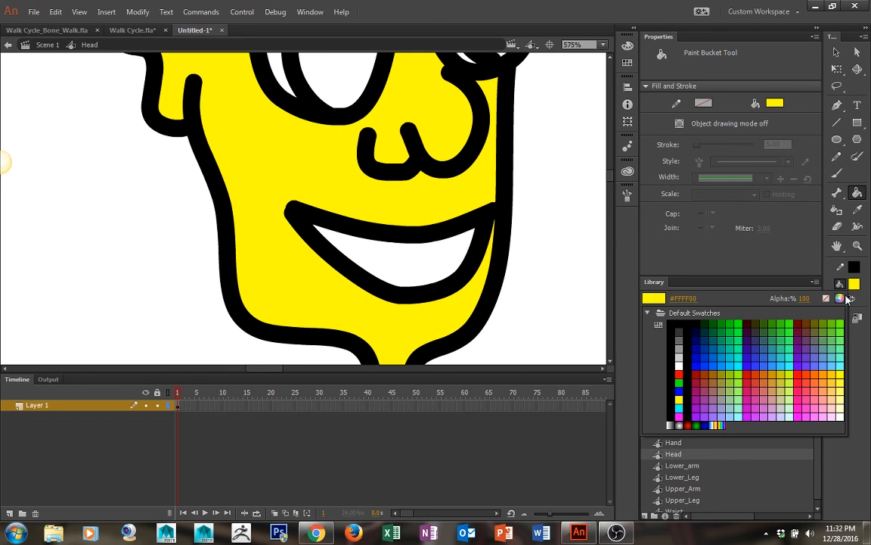
left_click(680, 337)
left_click(382, 272)
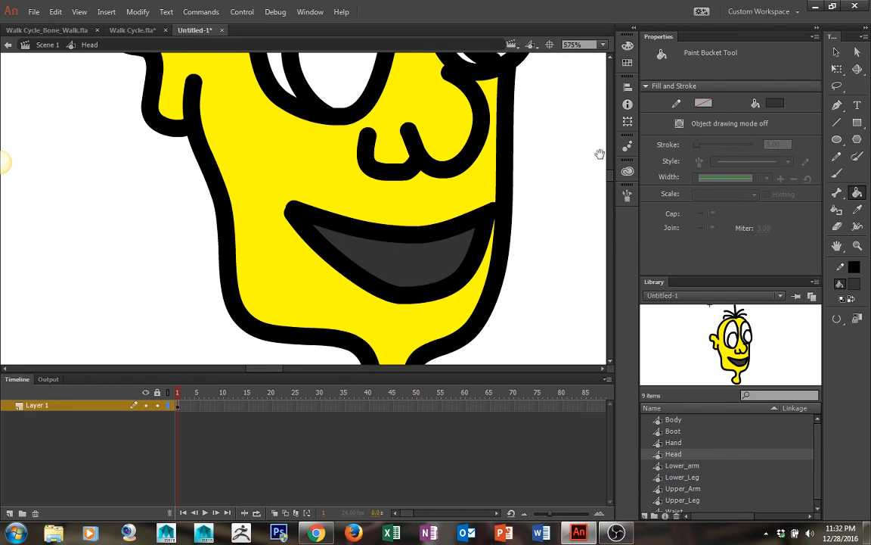
- Fill the irises of both eyes with cyan
left_click_drag(599, 150, 578, 271)
left_click(854, 283)
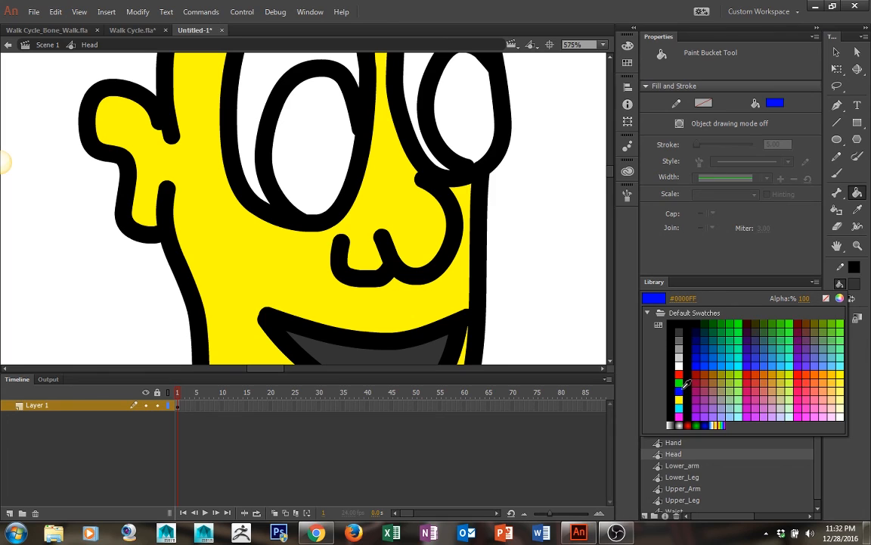
left_click(679, 408)
left_click(340, 162)
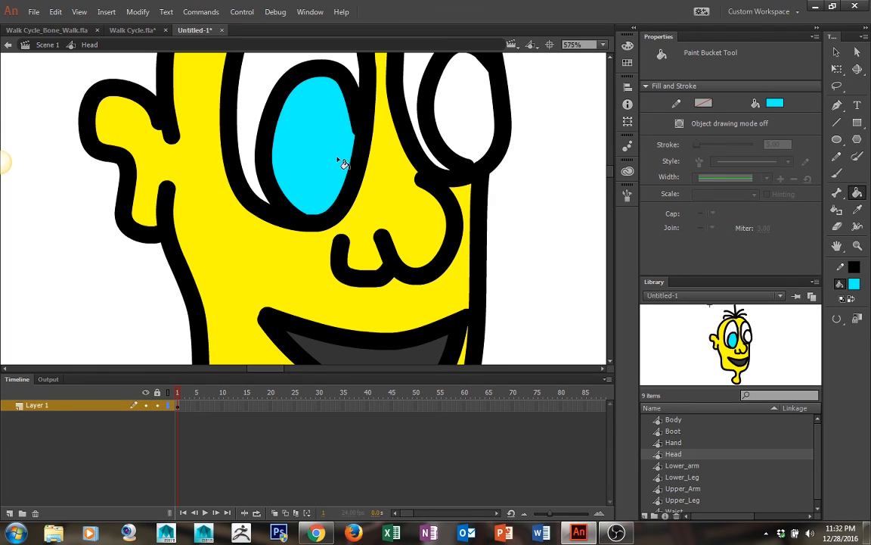
left_click(454, 137)
- Draw a small black oval pupil inside each iris with the Oval tool
key("b")
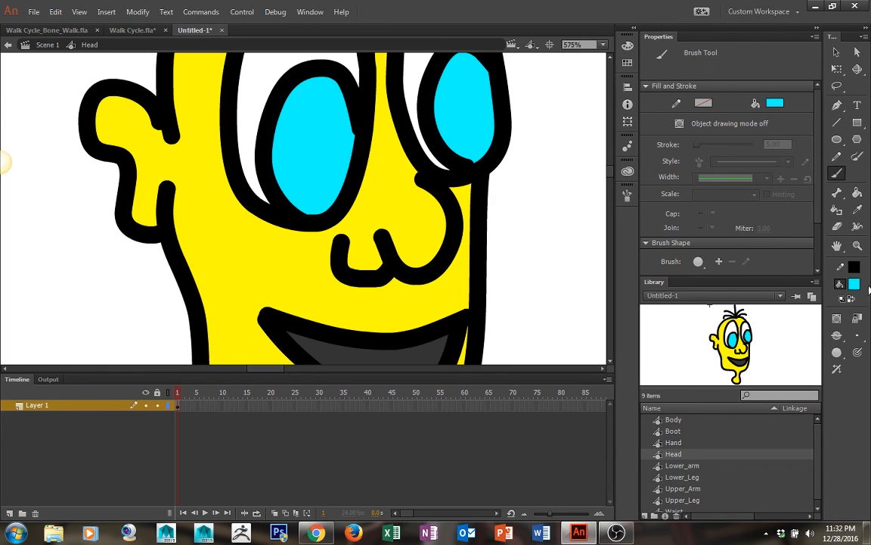
left_click(839, 140)
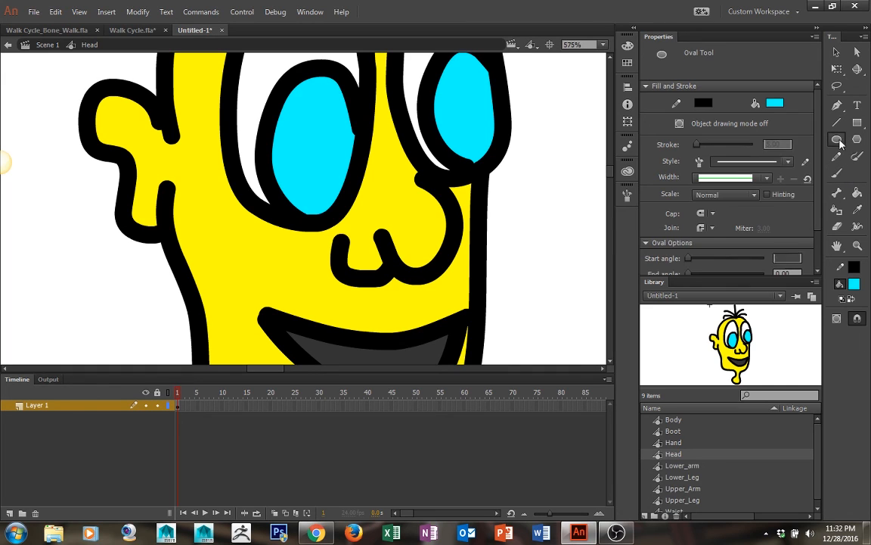
left_click(781, 138)
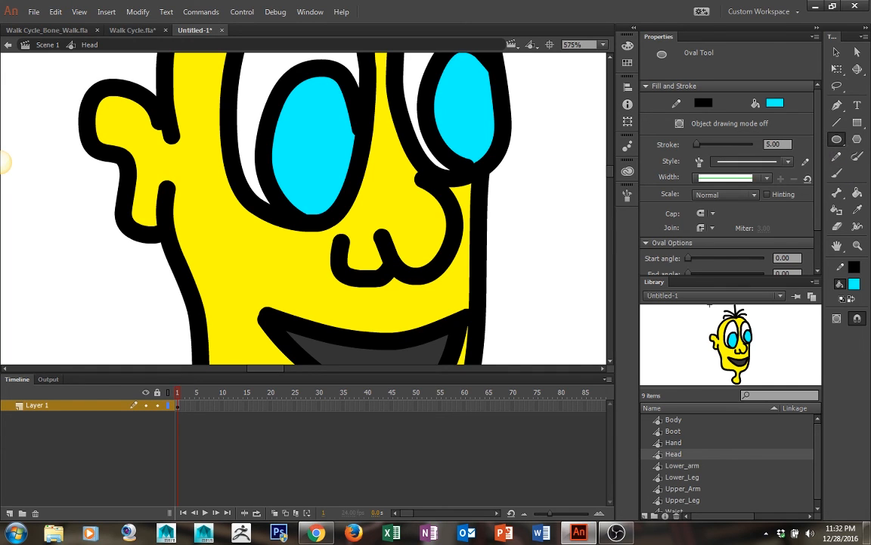
left_click(854, 284)
left_click(443, 193)
left_click_drag(306, 141, 325, 160)
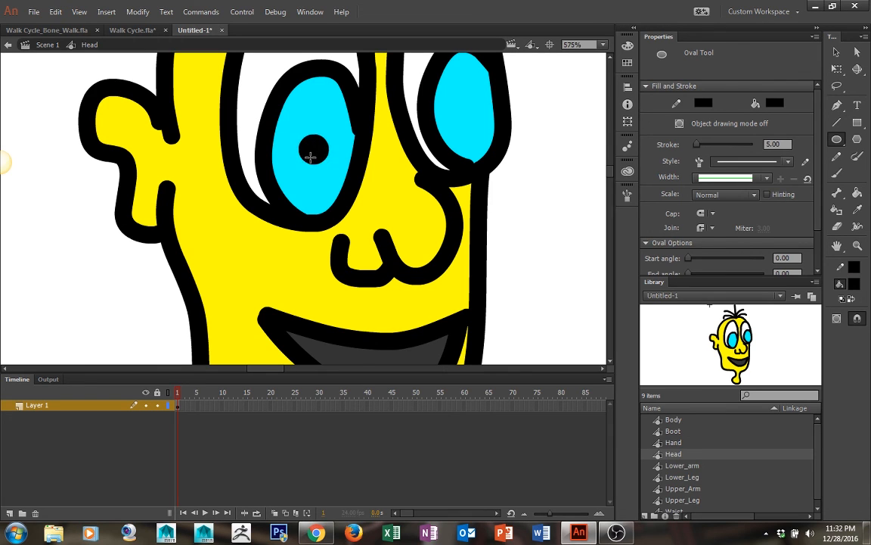
left_click_drag(465, 127, 473, 130)
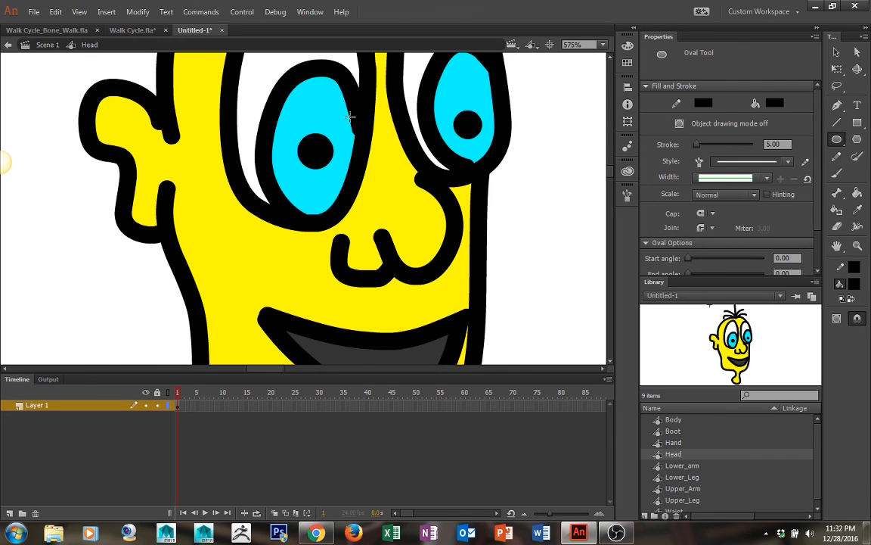
- Fill the large areas around the irises of both eyes with white using Paint Bucket
key("space")
mouse_move(416, 113)
left_mouse_down()
mouse_move(410, 188)
mouse_move(420, 241)
left_mouse_up()
mouse_move(367, 351)
left_mouse_down()
mouse_move(389, 198)
mouse_move(416, 111)
mouse_move(397, 242)
left_mouse_up()
key("ctrl+minus")
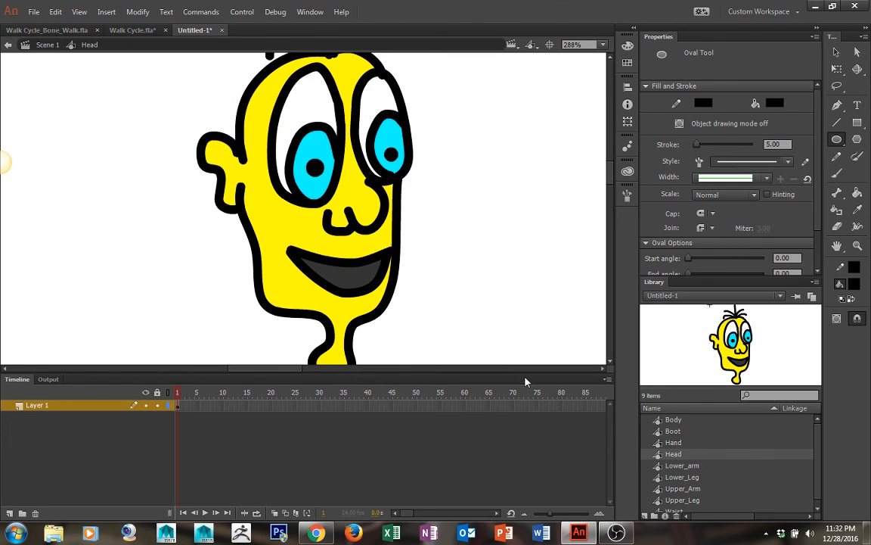
left_click(854, 284)
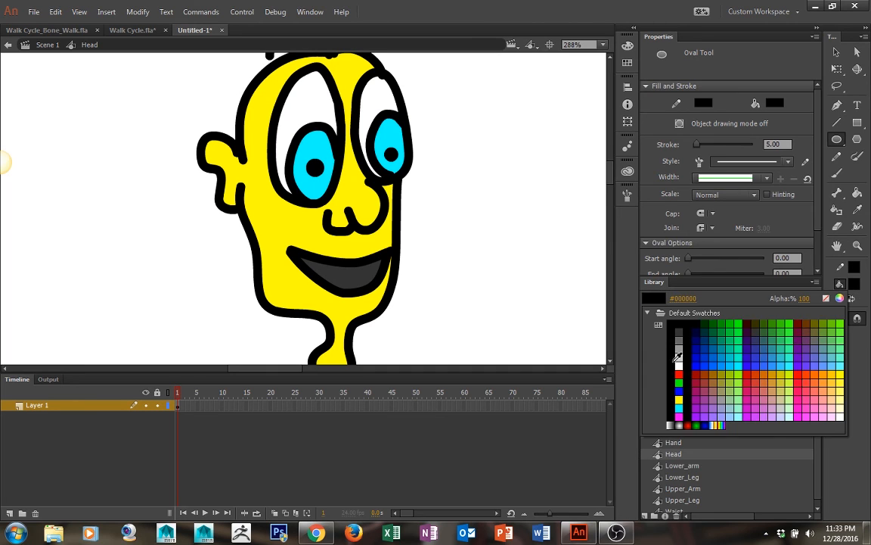
left_click(677, 355)
key("k")
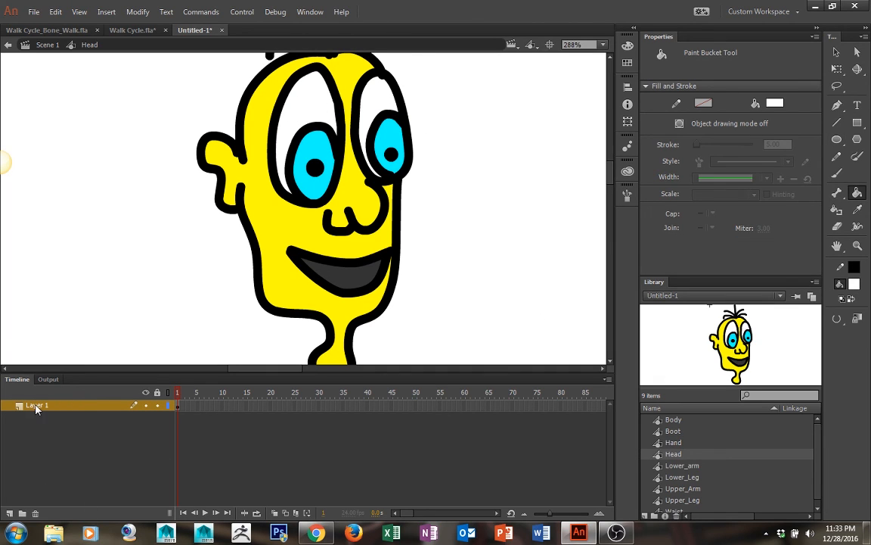
- Select the yellow skin, white eye and cyan iris fills together and cut them from Layer 1
key("v")
left_click(335, 214)
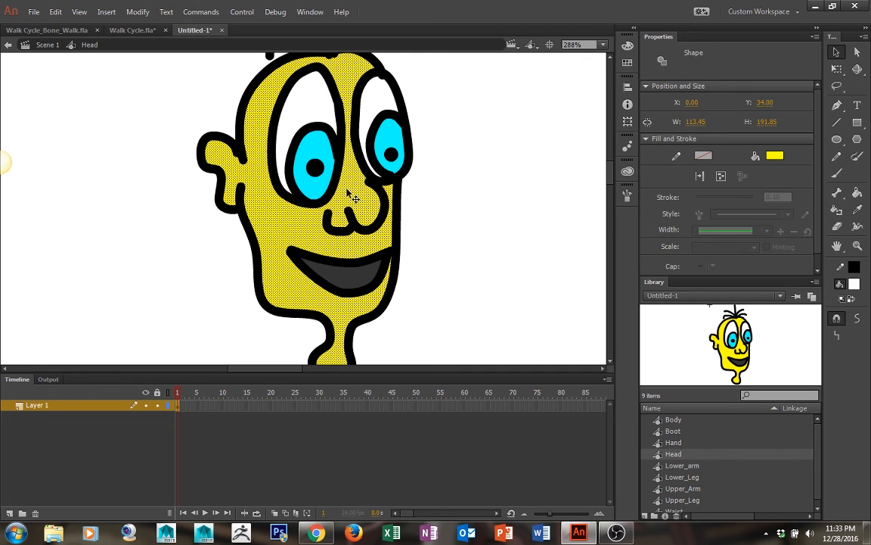
left_click(281, 133, "shift")
left_click(363, 102, "shift")
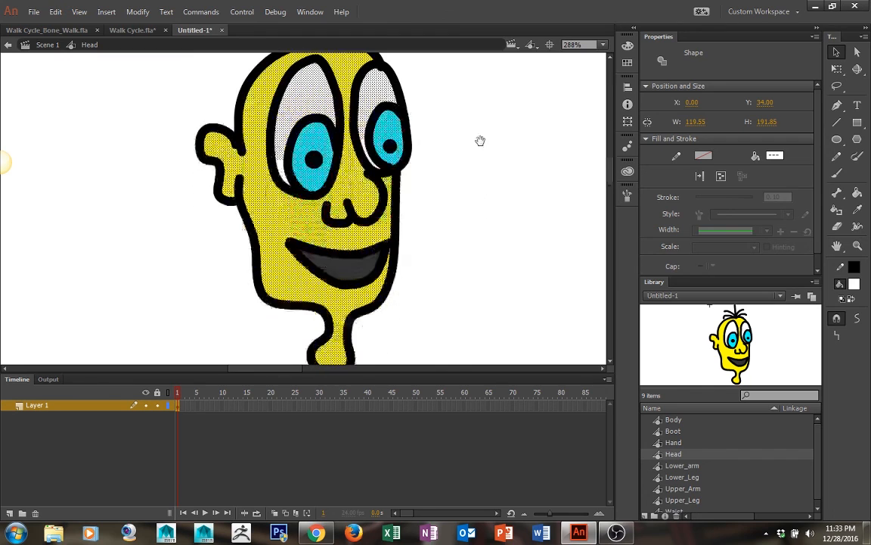
key("Delete")
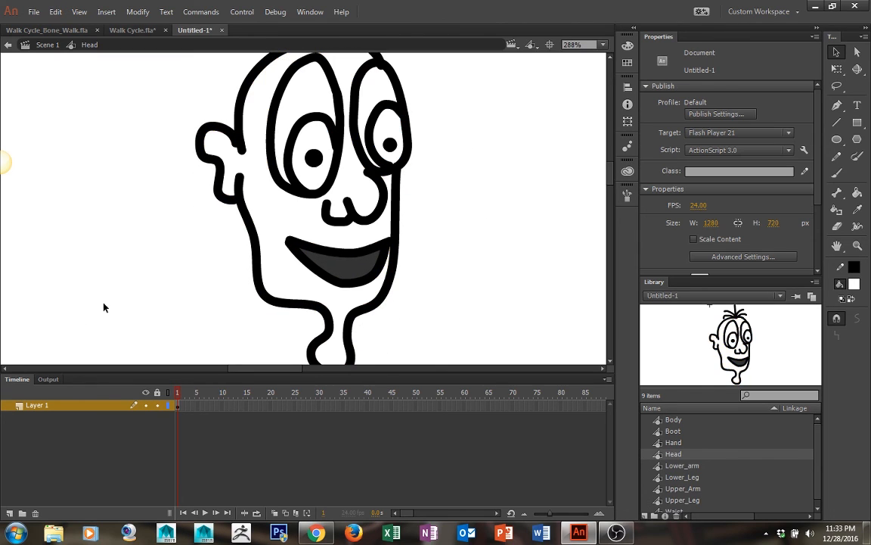
- Add a new layer named Color and paste the cut fills onto it in place
left_click(9, 513)
double_click(58, 406)
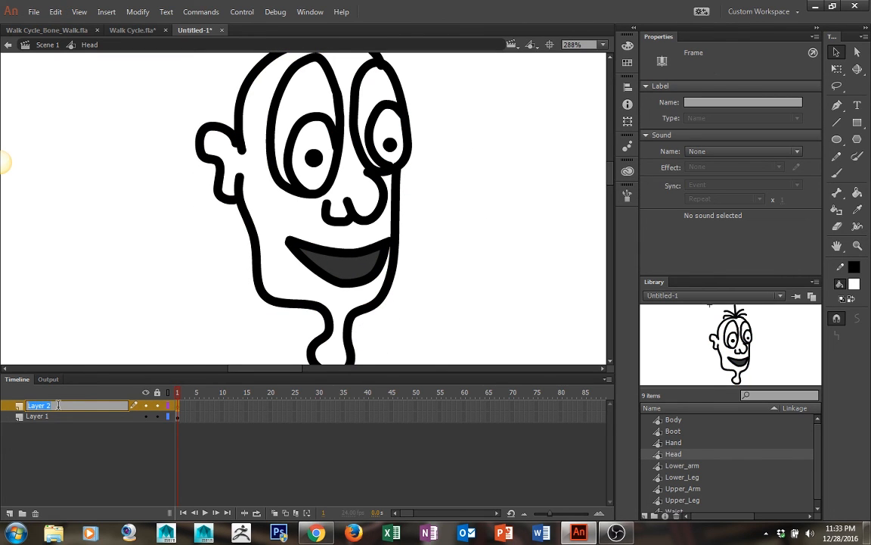
type("Color")
key("Return")
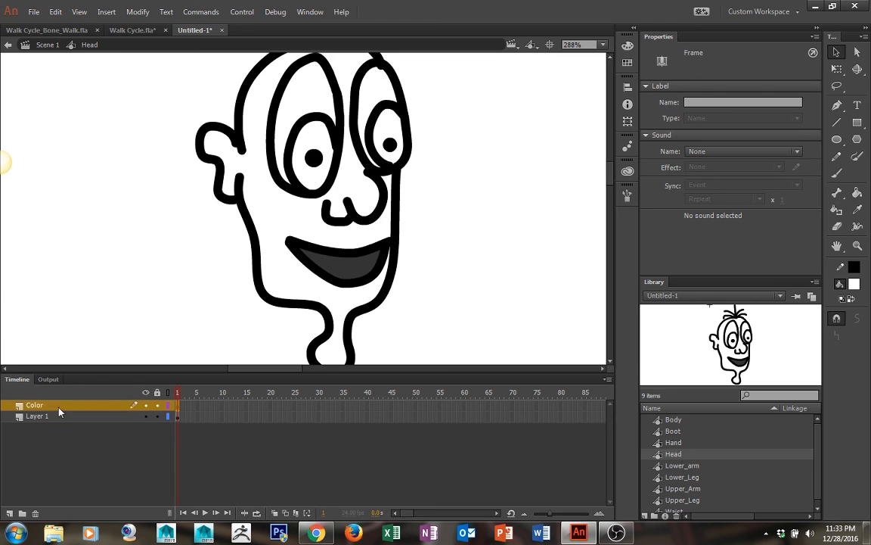
key("ctrl+shift+v")
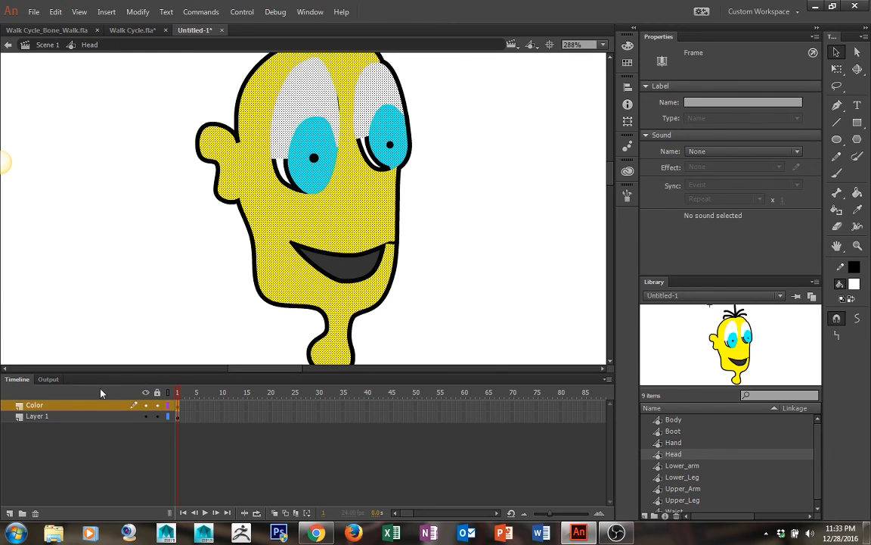
- Move the dark gray mouth fill from Layer 1 to the same place on the Color layer
left_click(357, 266)
key("Delete")
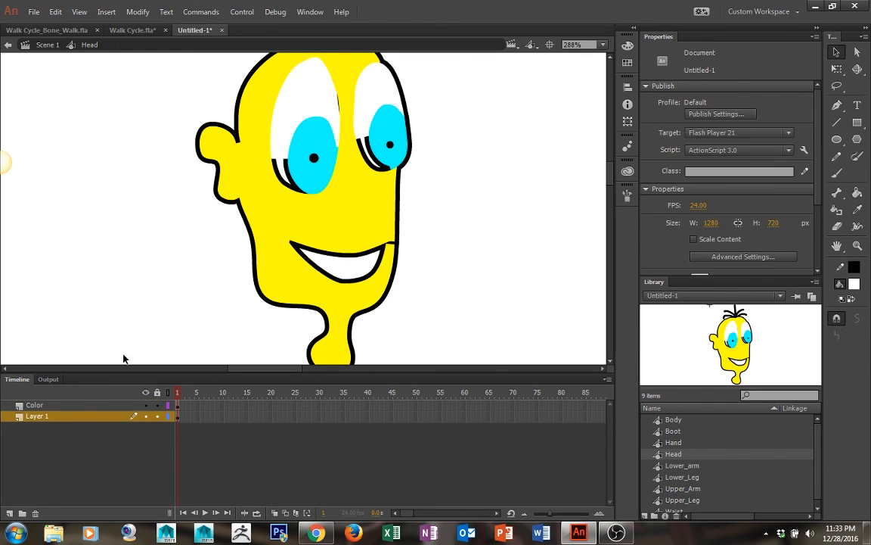
left_click(50, 405)
key("ctrl+z")
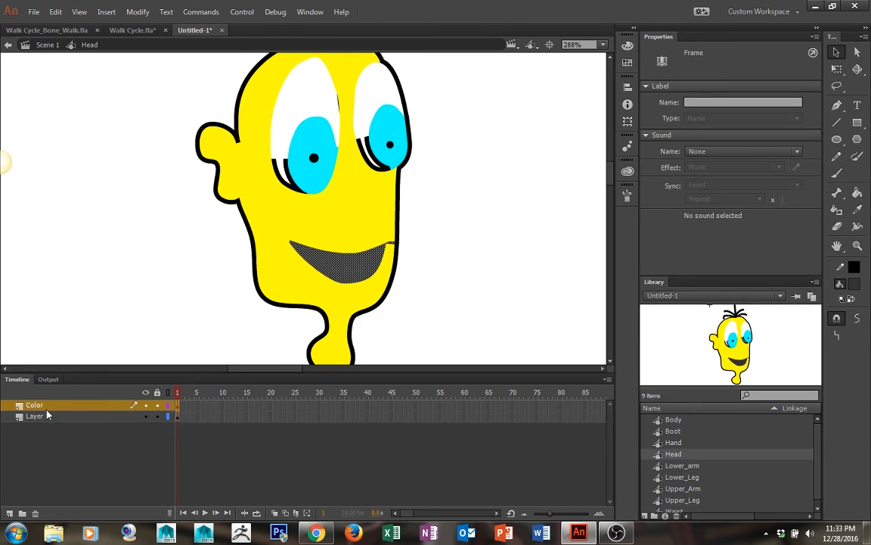
- Move the Color layer beneath Layer 1 so the fills sit behind the black outlines
left_click(42, 408)
left_click_drag(43, 409, 43, 428)
left_click(116, 175)
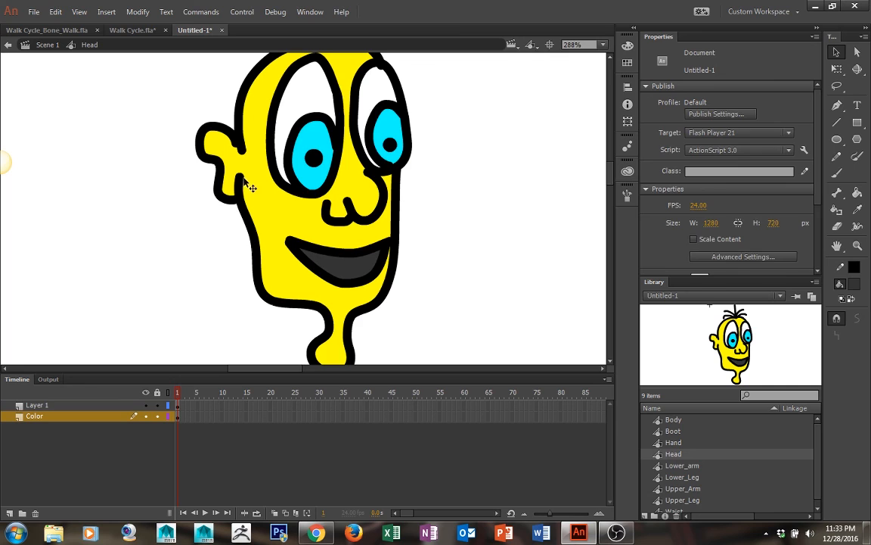
- Set the Paint Bucket fill color to white for the narrow area beside the near eye's iris
left_click(286, 175)
key("Delete")
key("k")
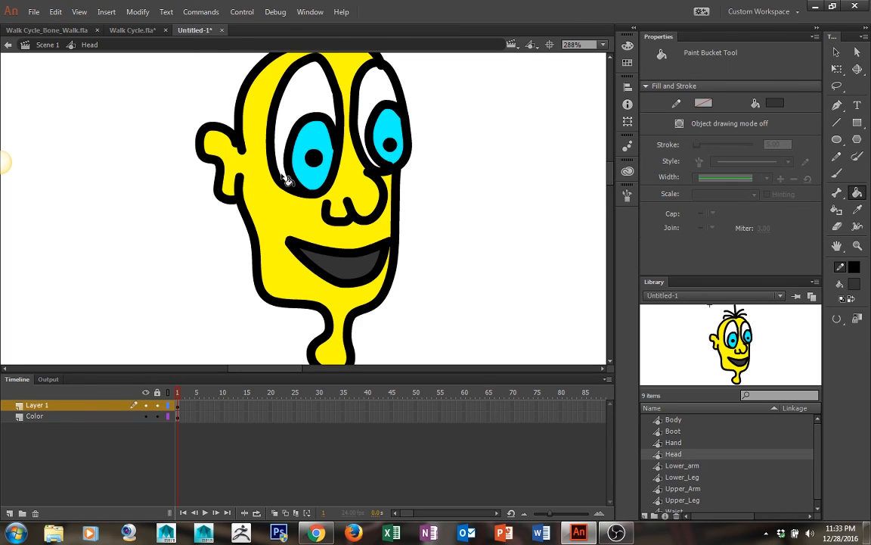
left_click(841, 284)
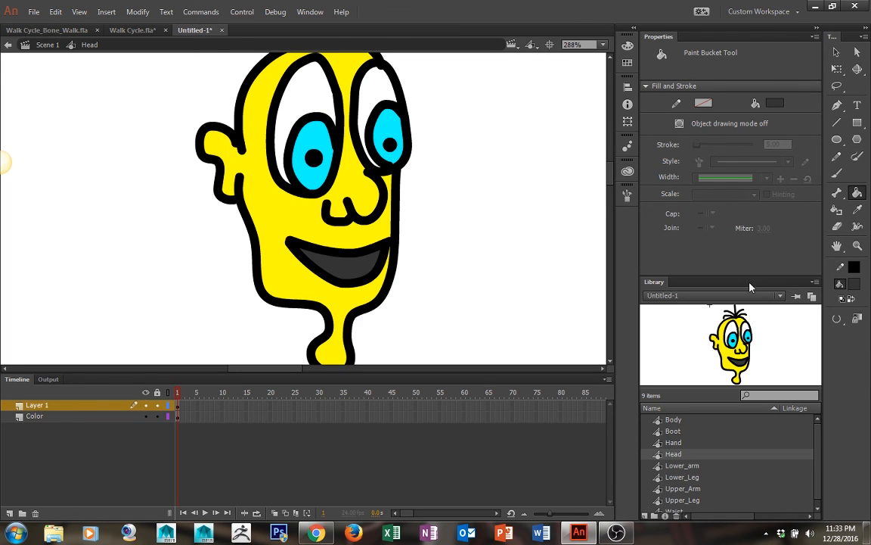
left_click(854, 283)
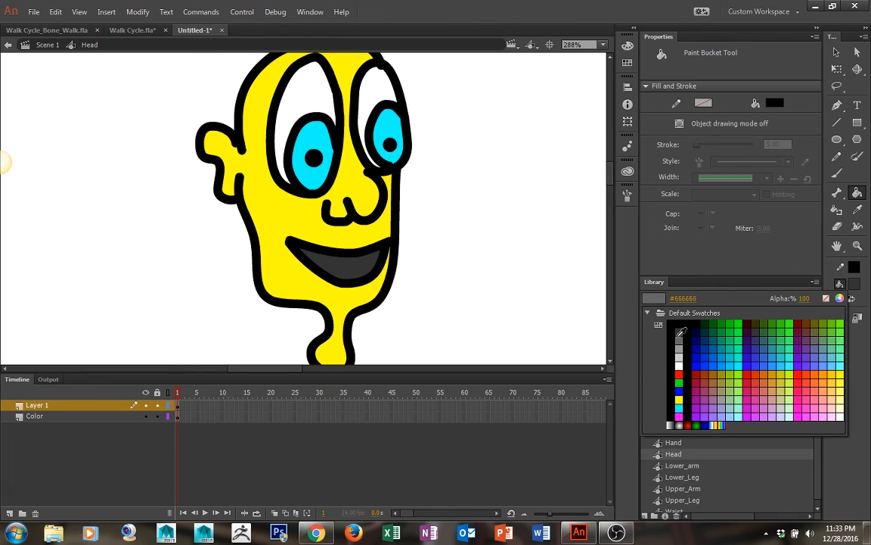
left_click(582, 326)
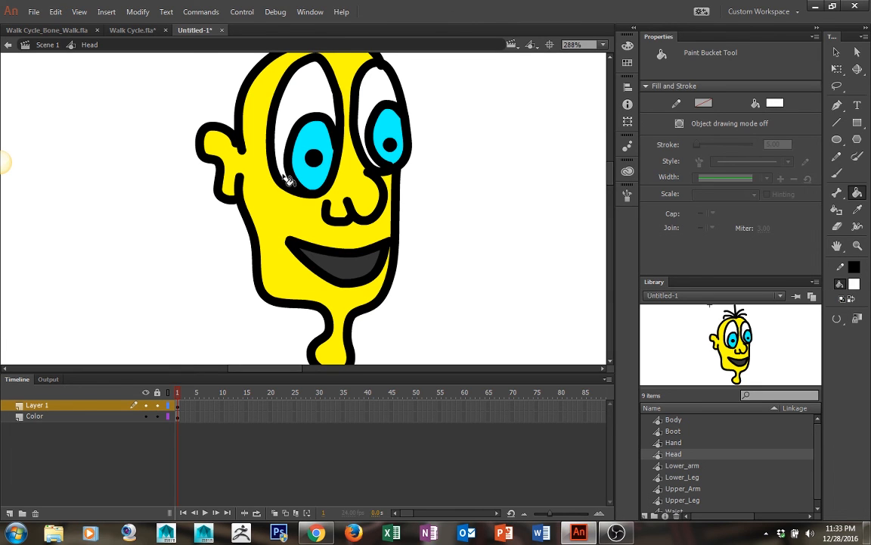
- Rename Layer 1 of the Head symbol as Outline and return to the main scene
key("ctrl+minus")
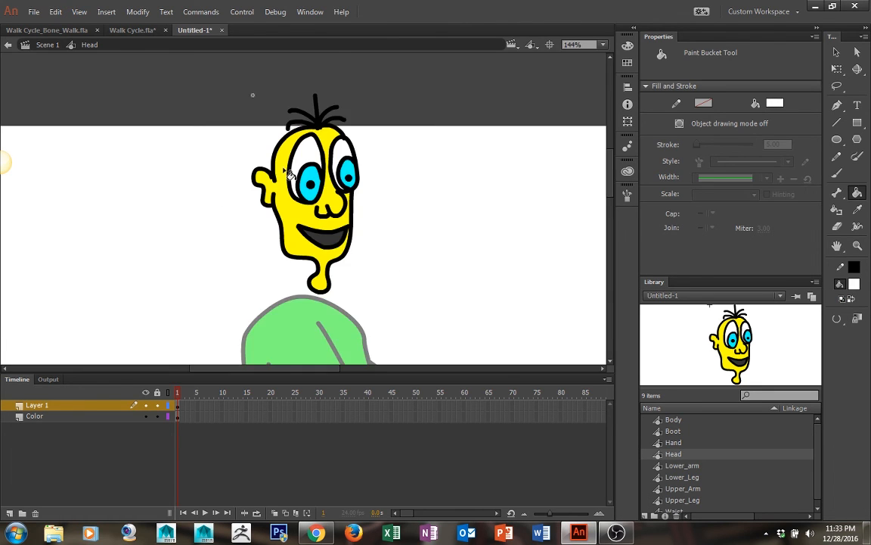
key("v")
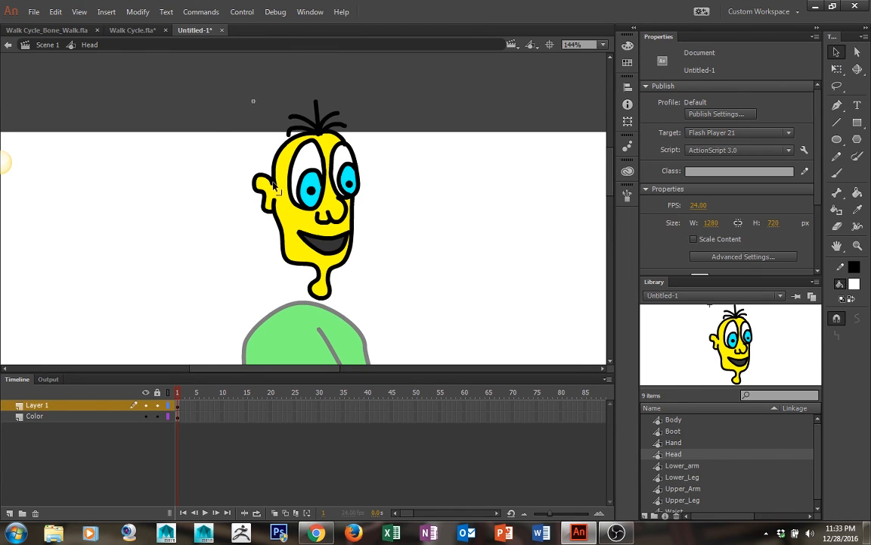
double_click(37, 406)
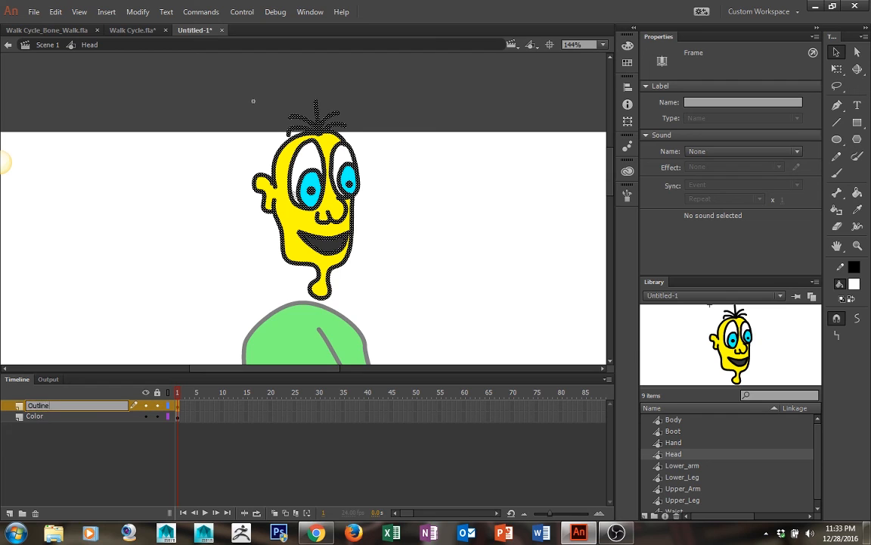
key("Return")
double_click(106, 274)
- Move the head onto the shirt's collar so the neck meets the body, at about X 388, Y -11
left_click_drag(109, 266, 146, 160)
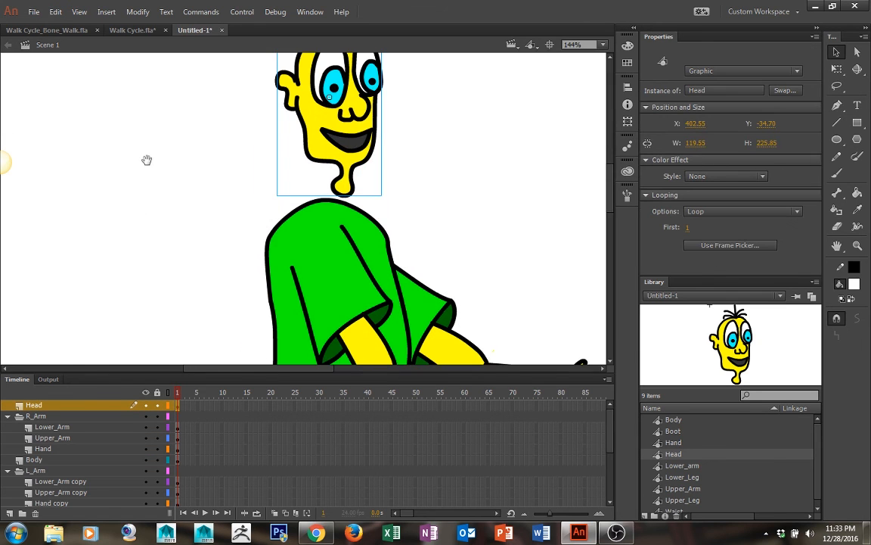
left_click_drag(319, 136, 295, 168)
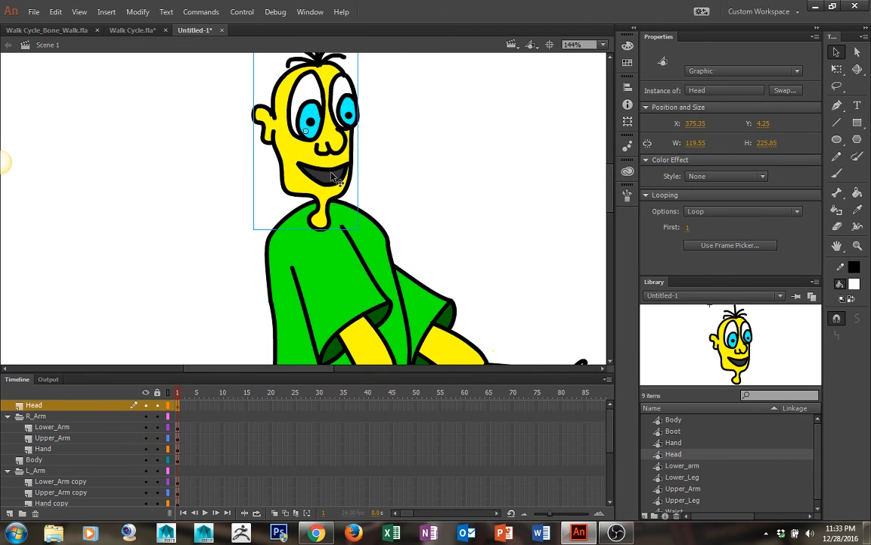
key("ctrl+minus")
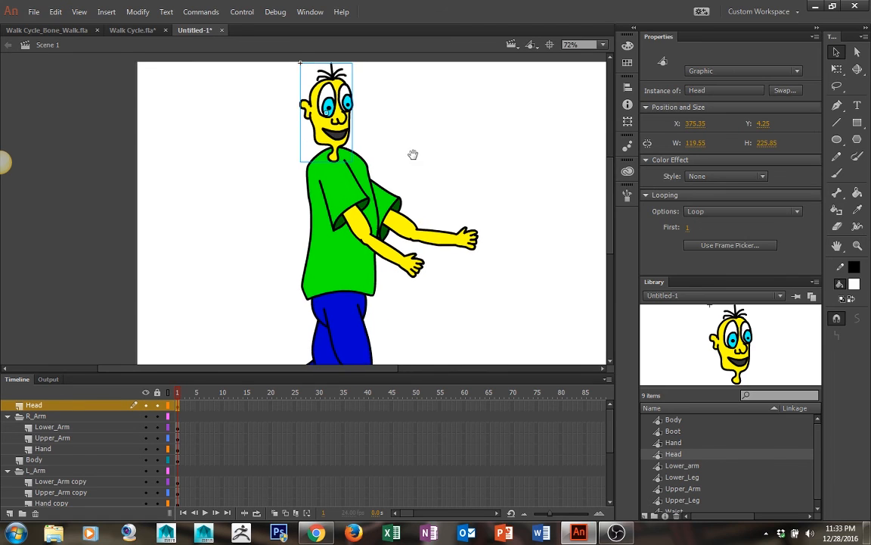
left_click_drag(413, 154, 389, 83)
left_click_drag(462, 38, 427, 106)
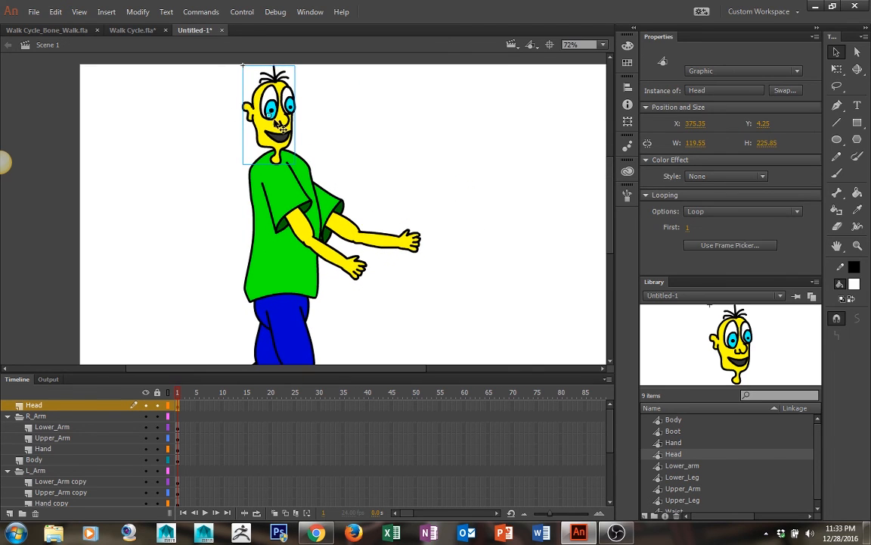
left_click_drag(276, 122, 282, 116)
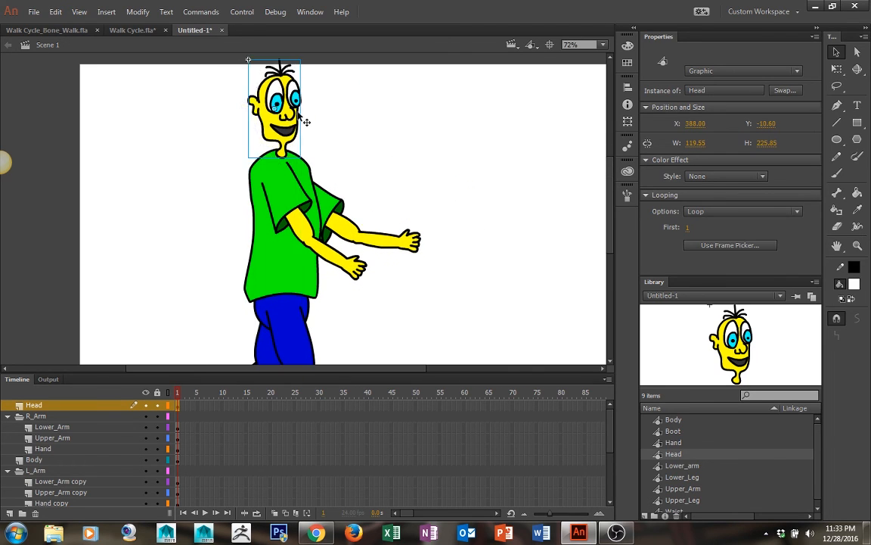
- Enlarge the head to about 187 × 354 px and reposition it so its neck sits on the shirt collar
left_click_drag(400, 113, 395, 190)
left_click_drag(316, 202, 398, 110)
left_click_drag(432, 317, 378, 128)
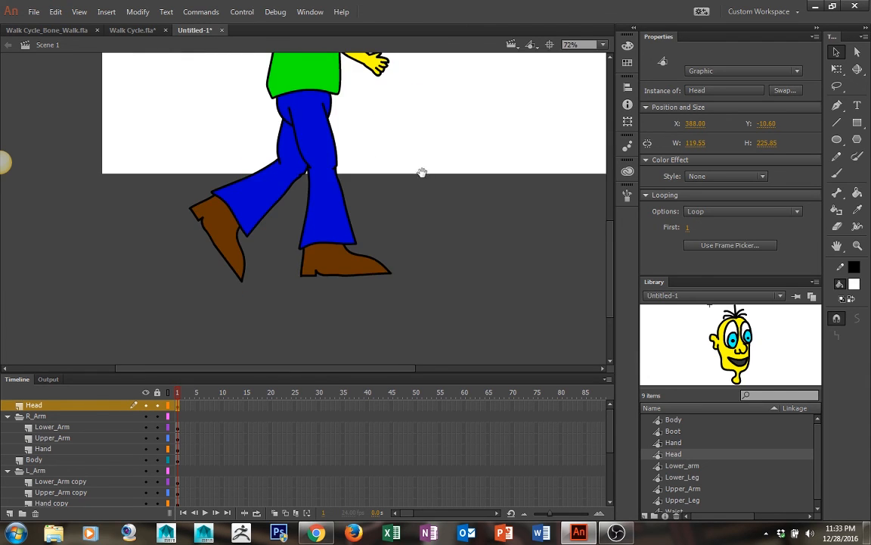
left_click_drag(422, 172, 417, 328)
left_click_drag(436, 217, 448, 335)
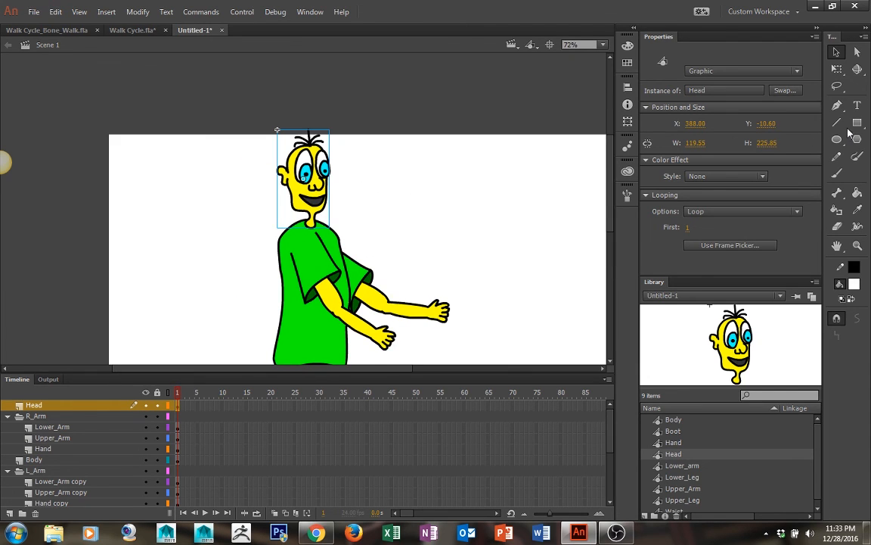
left_click(836, 68)
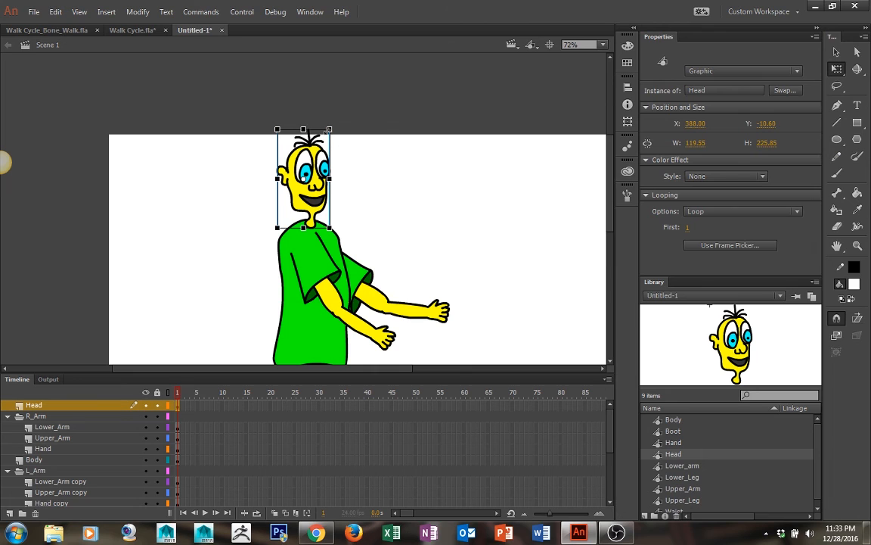
left_click_drag(329, 130, 368, 100)
mouse_move(326, 158)
left_mouse_down()
mouse_move(326, 135)
mouse_move(335, 145)
left_mouse_up()
- Select the Lower_Arm, Upper_Arm and Hand layers in R_Arm and shift the whole arm slightly down on the body
left_click(36, 416)
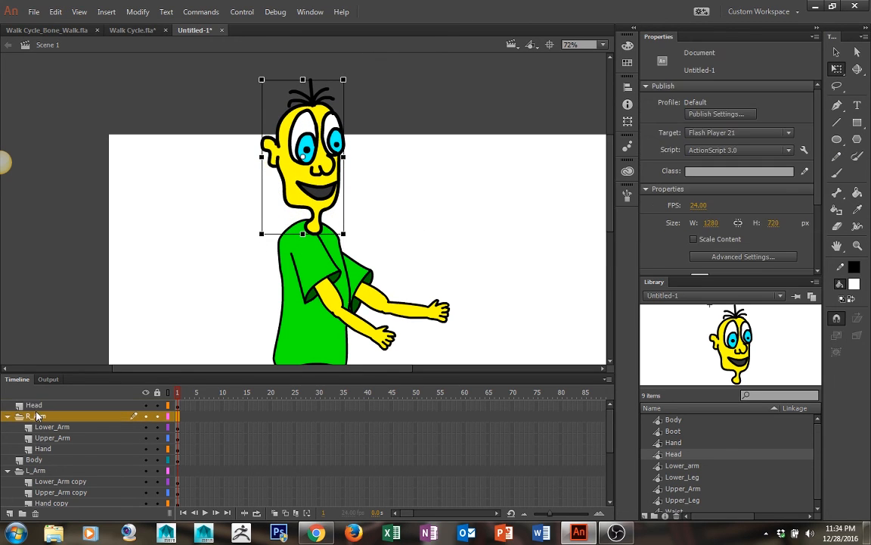
left_click(46, 427)
left_click(42, 448, "shift")
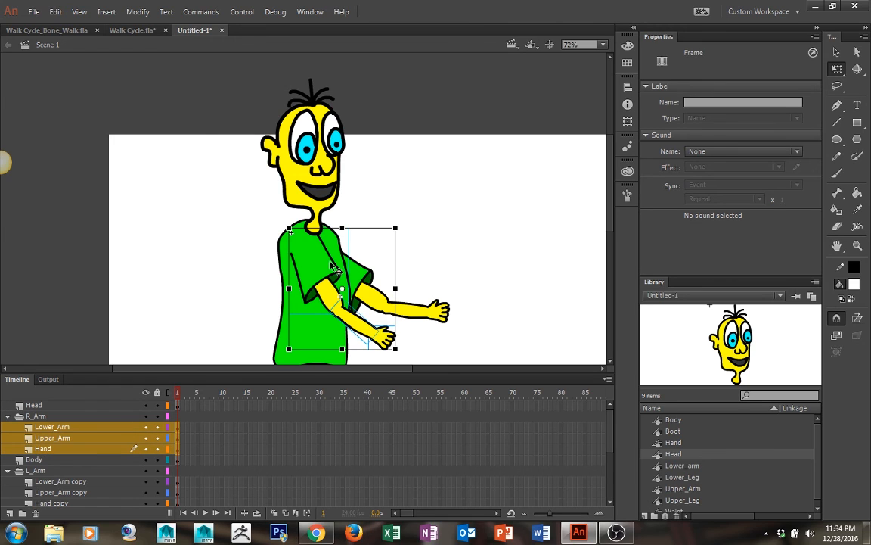
mouse_move(322, 273)
left_mouse_down()
mouse_move(327, 286)
mouse_move(318, 282)
left_mouse_up()
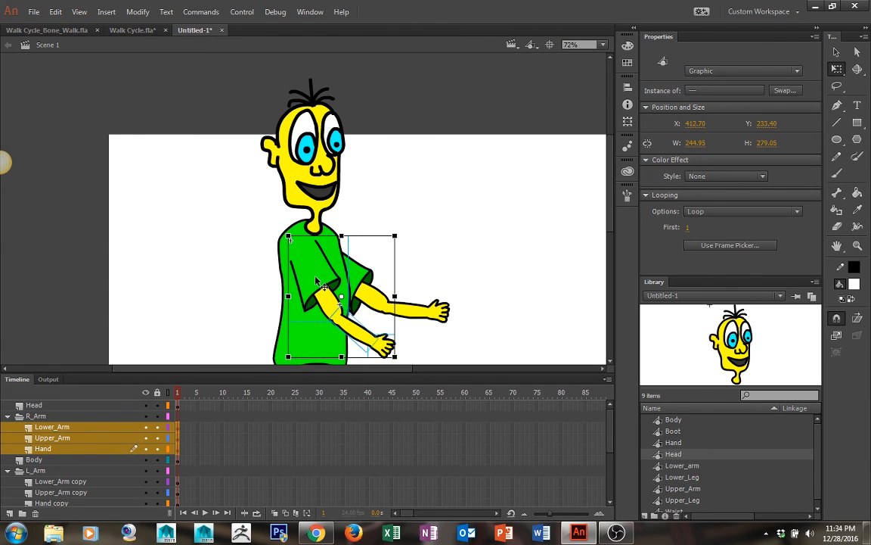
left_click(423, 180)
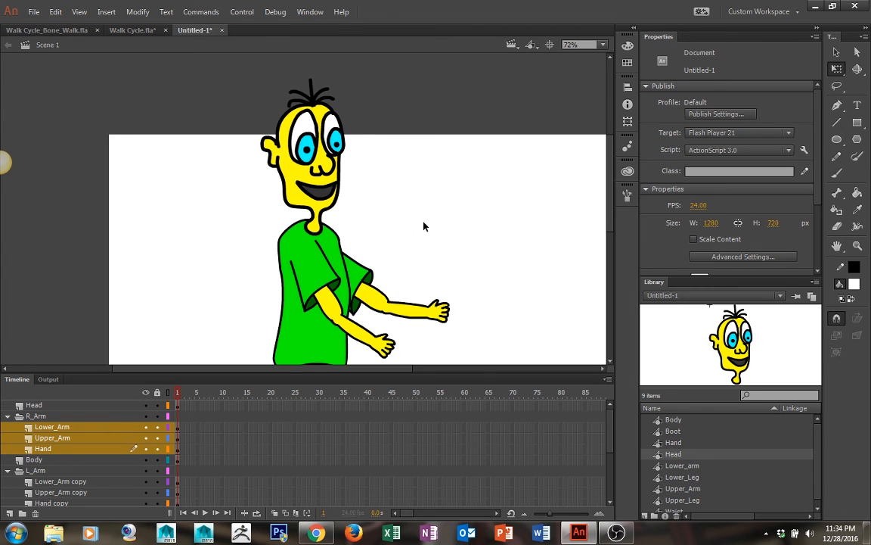
- Try scaling all the character's parts together to about 321 × 593 px and moving them, and undo both changes
key("ctrl+minus")
key("space")
left_click_drag(423, 231, 426, 182)
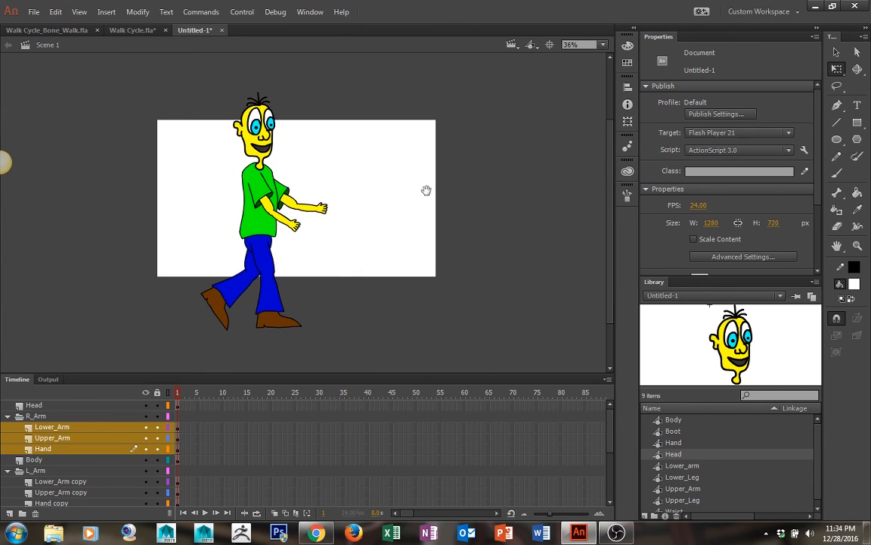
left_click(38, 405)
scroll(51, 428, "down", 5)
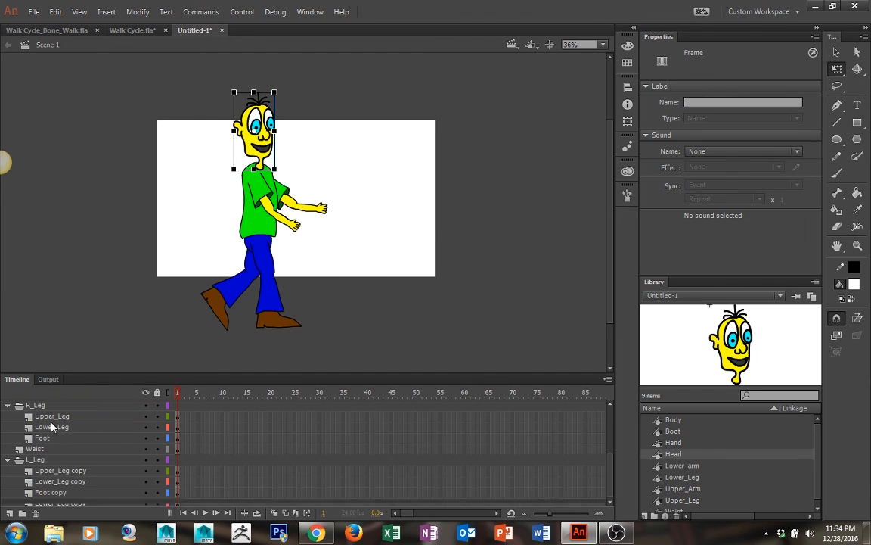
left_click(59, 492, "shift")
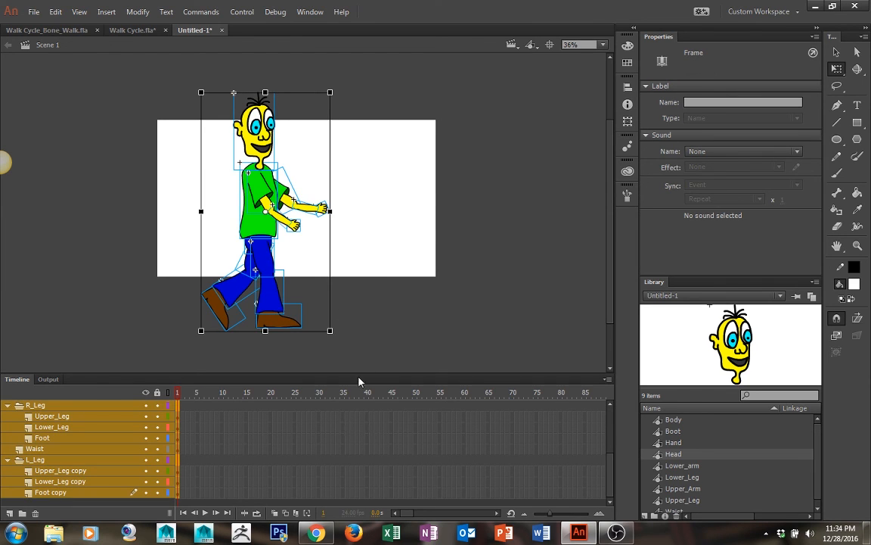
left_click_drag(324, 328, 301, 277)
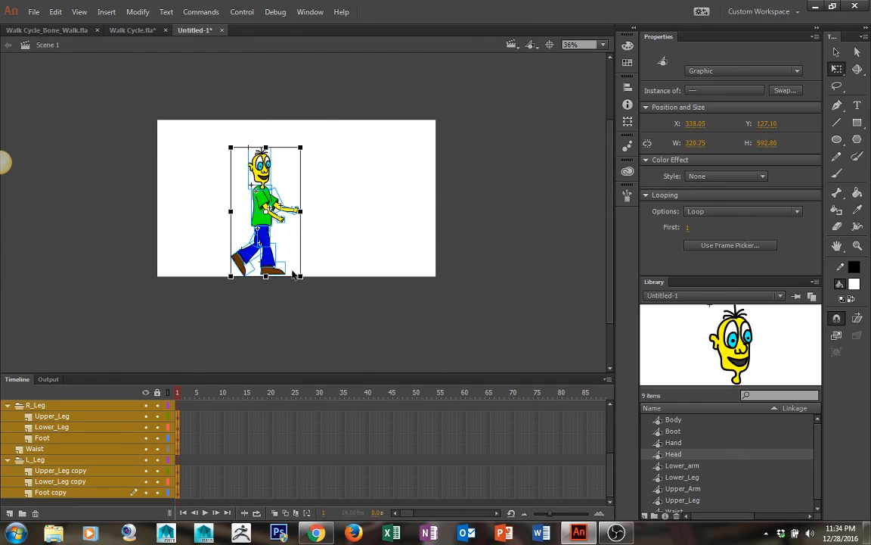
left_click_drag(262, 202, 243, 192)
key("ctrl+z")
key("ctrl+z")
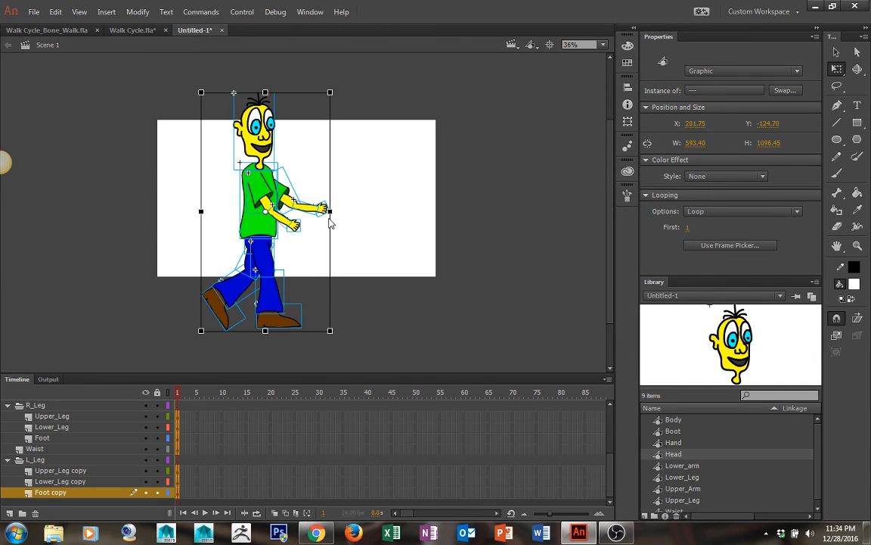
left_click(371, 256)
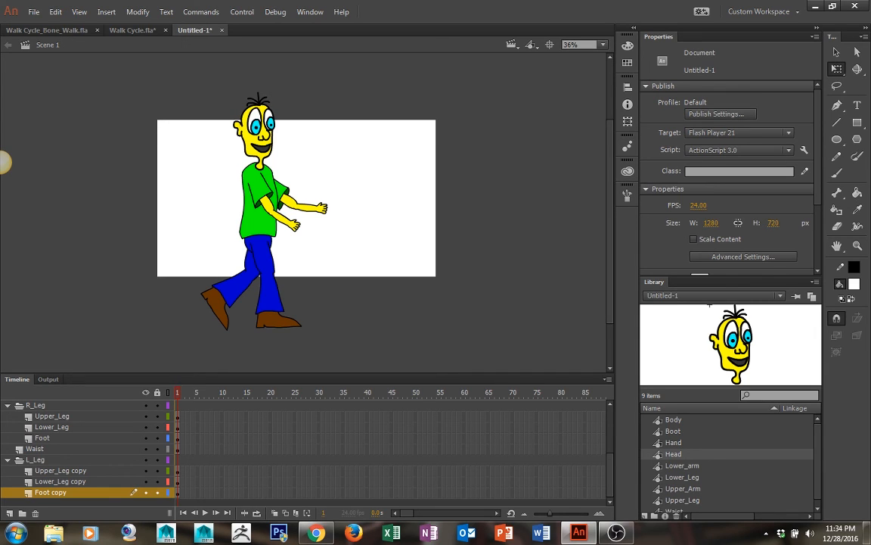
- Rename the Lower_arm symbol in the library as Lower_Arm
scroll(693, 461, "down", 1)
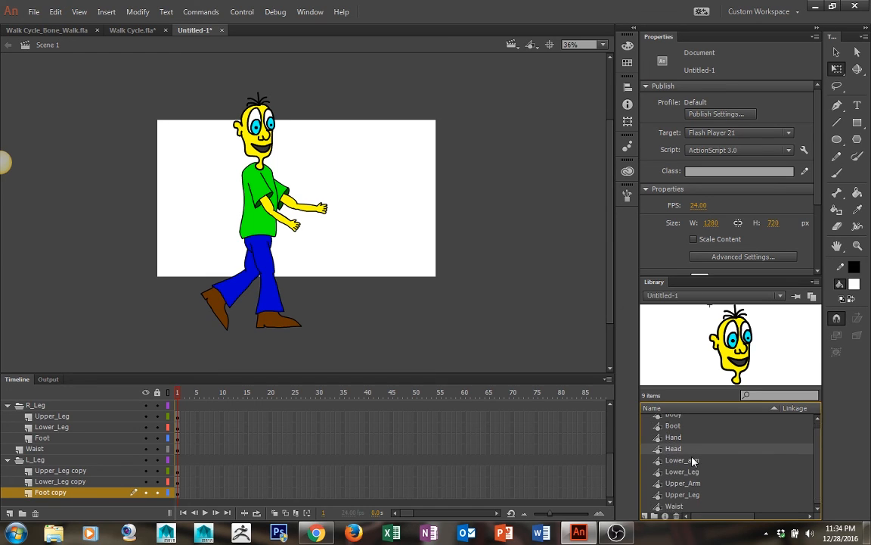
double_click(683, 460)
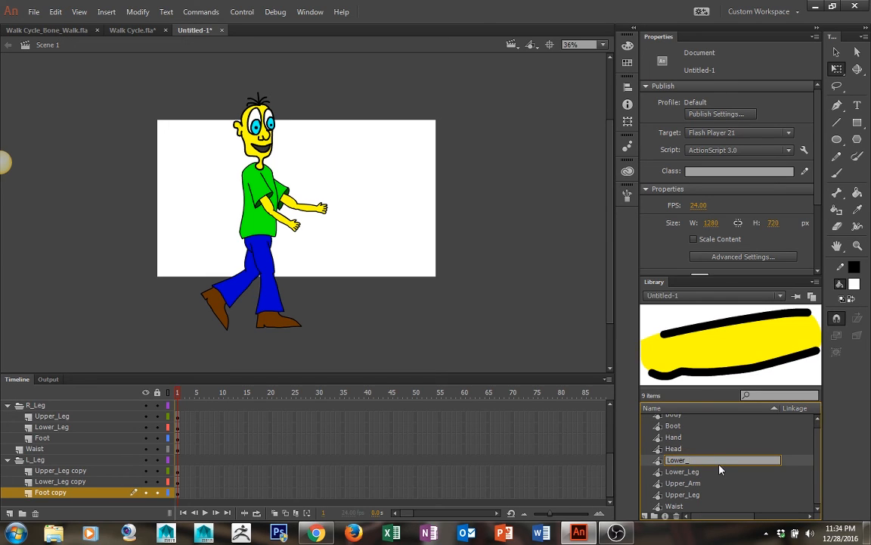
key("Return")
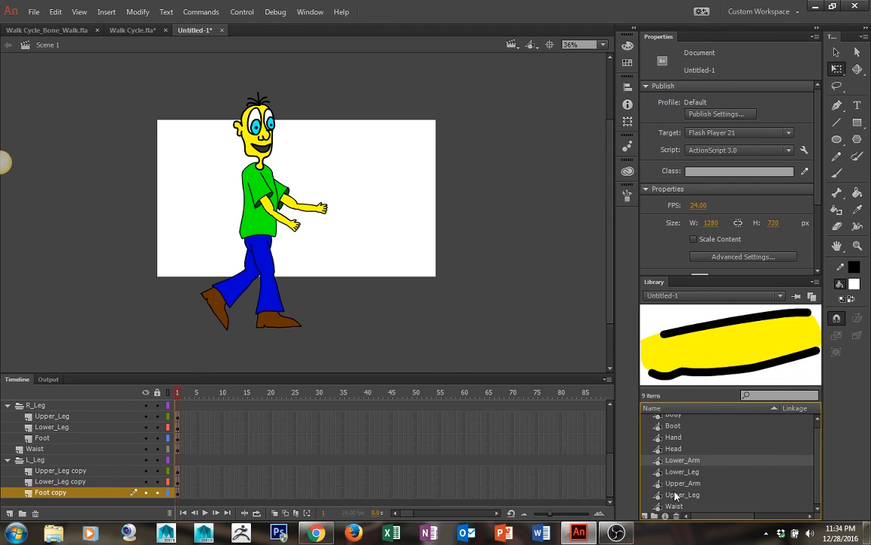
scroll(666, 507, "up", 1)
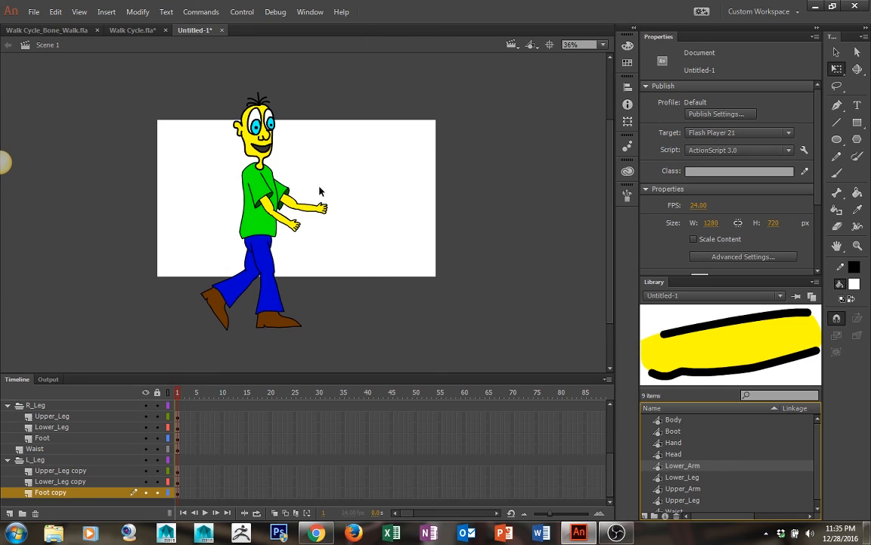
- Examine the arm, leg, body, waist and head instances on the stage to check each one's symbol and layer
left_click(250, 189)
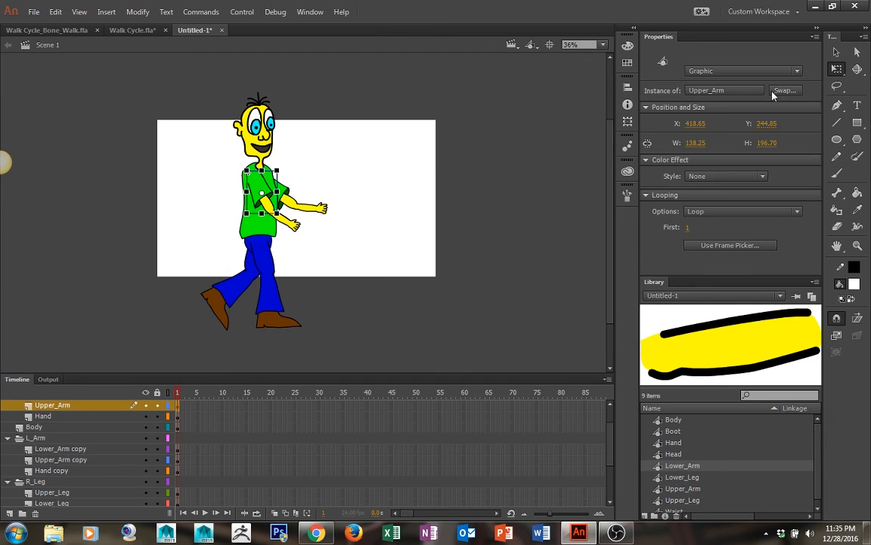
left_click(836, 51)
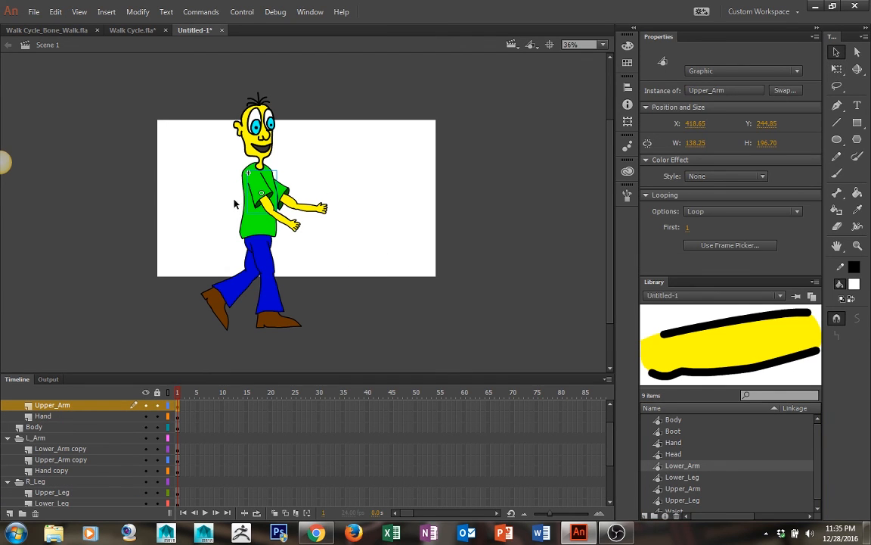
left_click(292, 203)
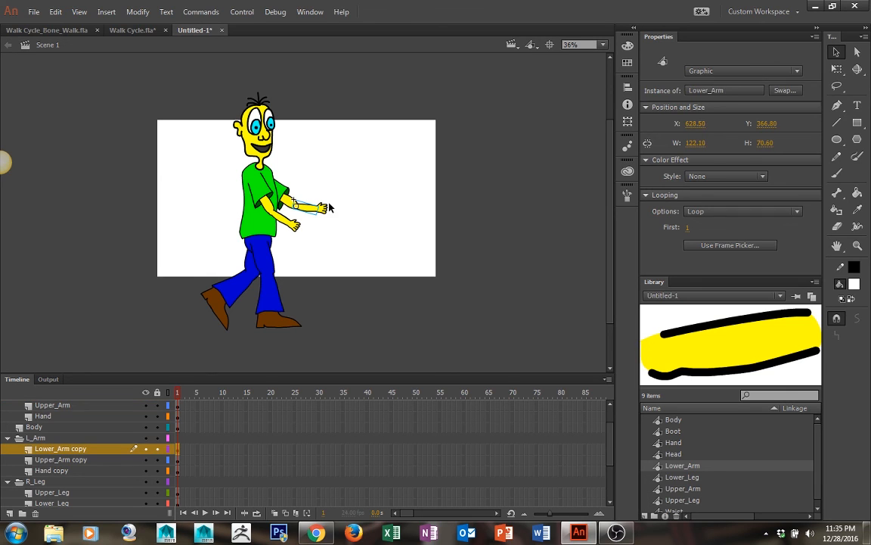
left_click(329, 203)
left_click(325, 212)
left_click(260, 252)
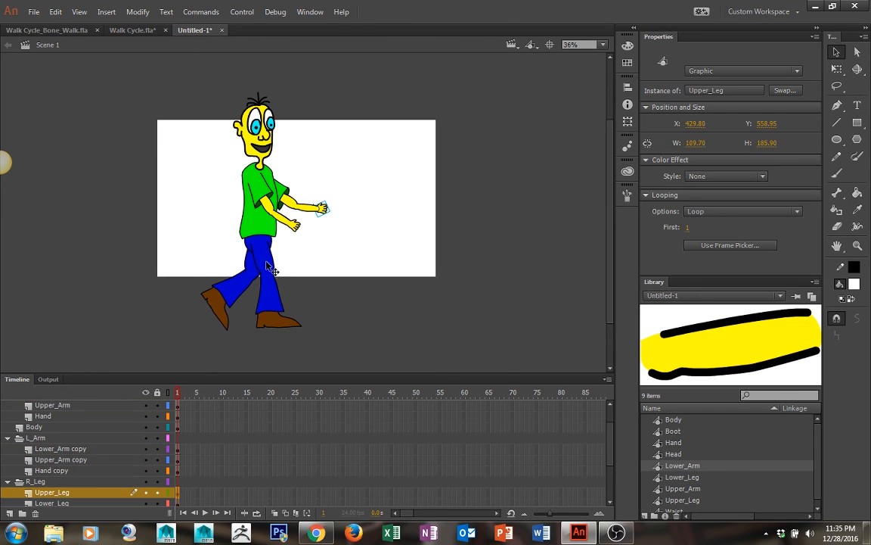
left_click(273, 307)
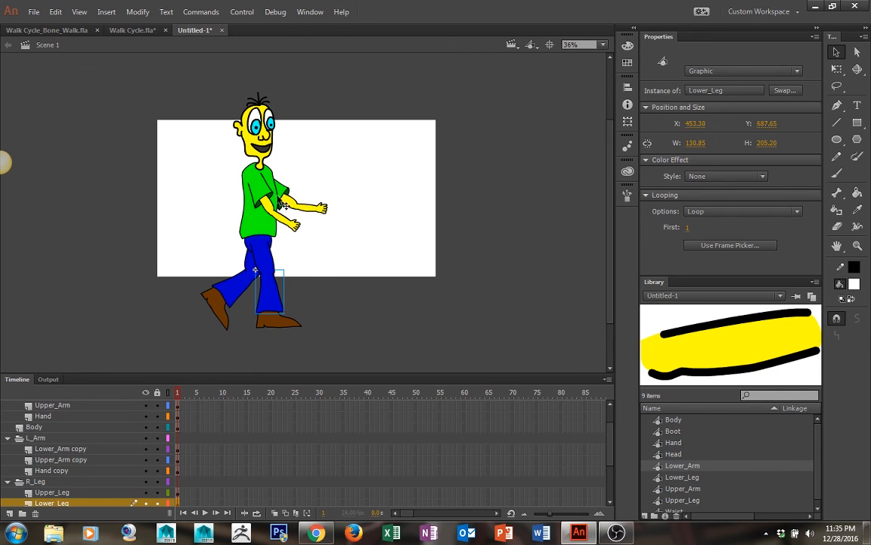
left_click(239, 195)
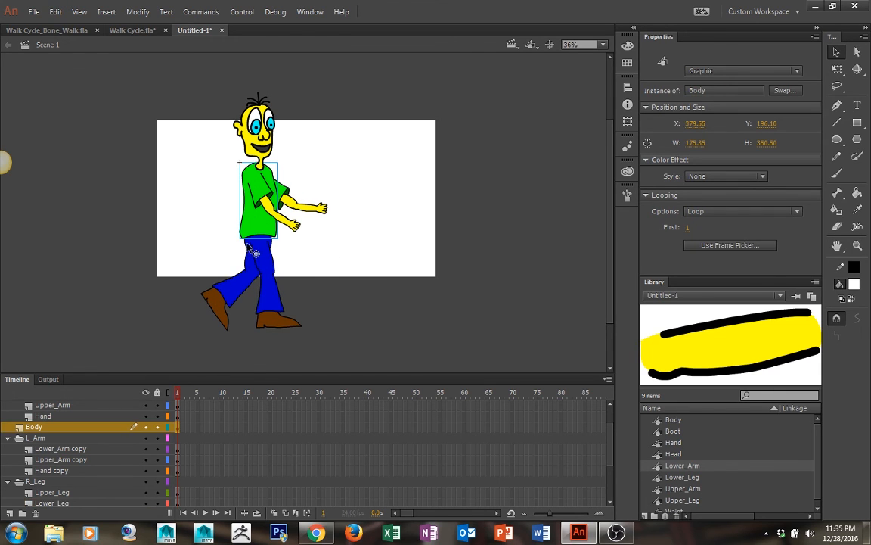
left_click(243, 256)
left_click(227, 210)
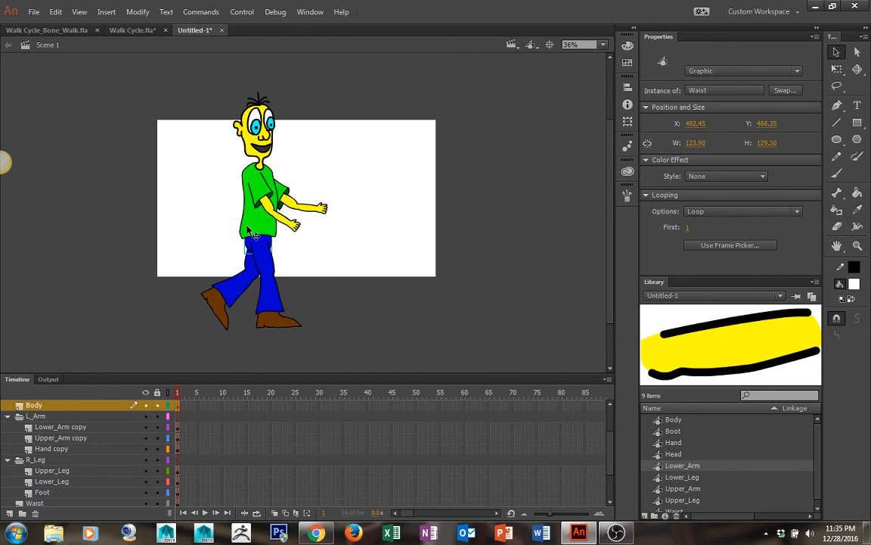
left_click(247, 131)
scroll(71, 430, "down", 3)
scroll(71, 432, "up", 3)
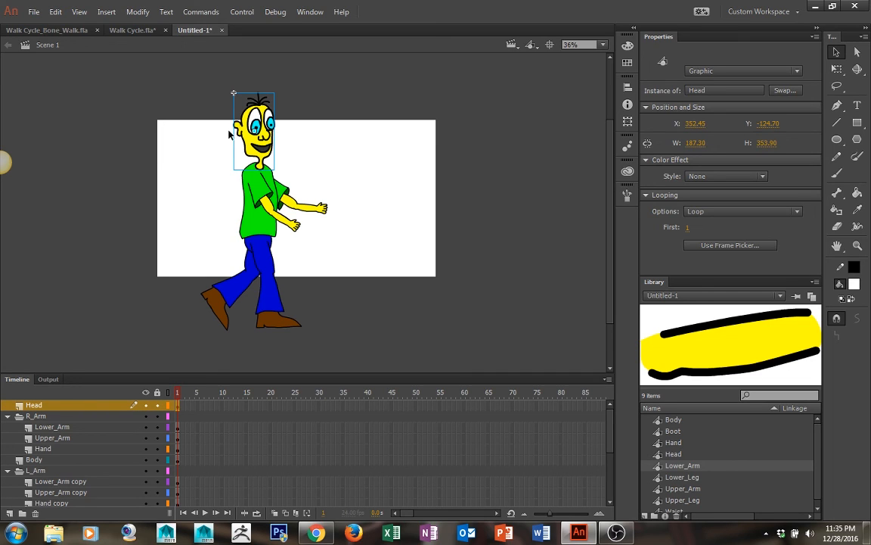
- Select all of the character's body parts on the stage together
left_click_drag(162, 80, 410, 351)
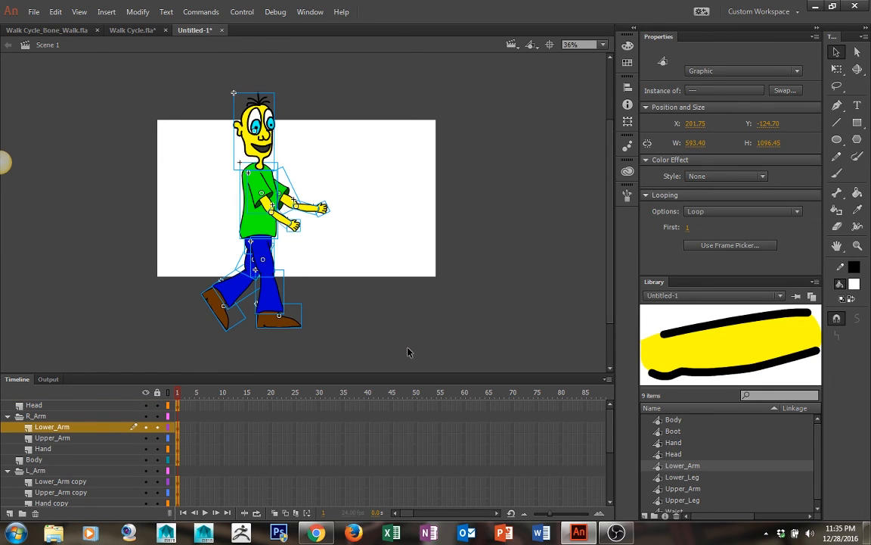